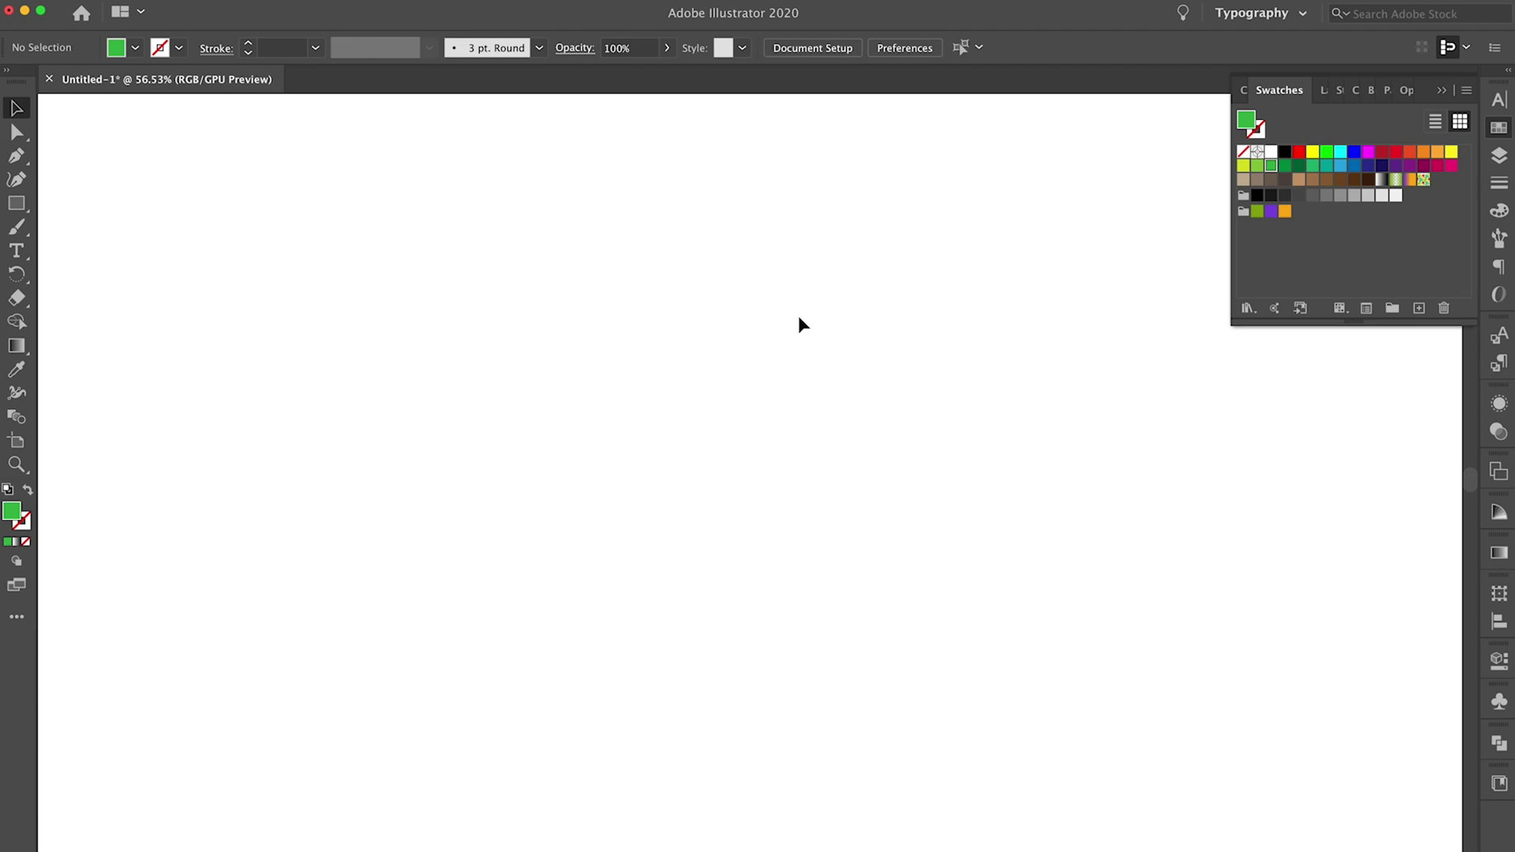
# Draw a circle about 28 px in diameter and fill it with black.
pyautogui.press('l')
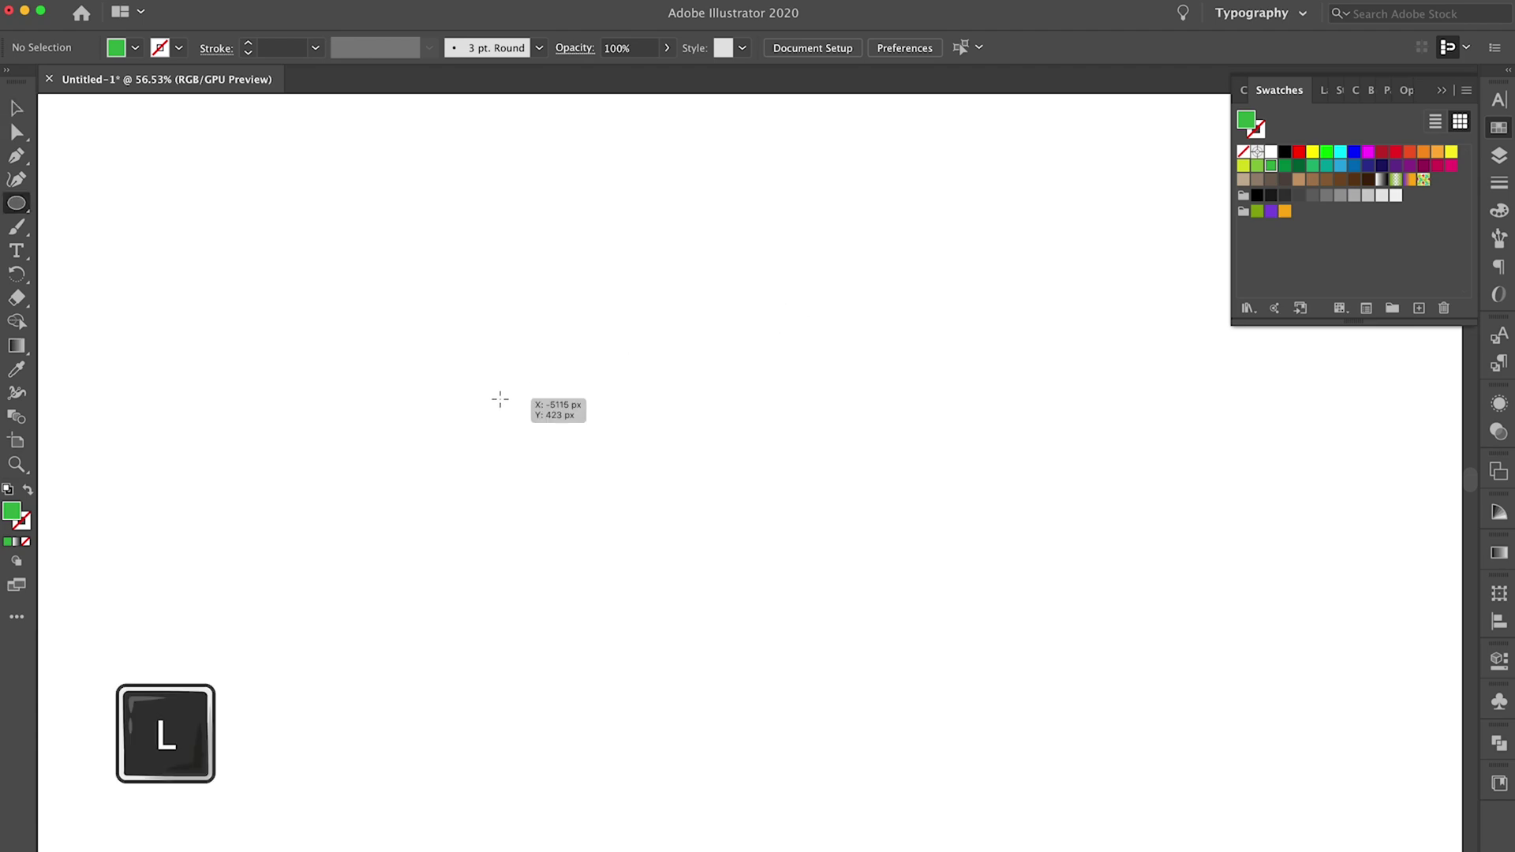
pyautogui.moveTo(499, 398)
pyautogui.mouseDown()
pyautogui.moveTo(552, 444)
pyautogui.moveTo(521, 419)
pyautogui.mouseUp()
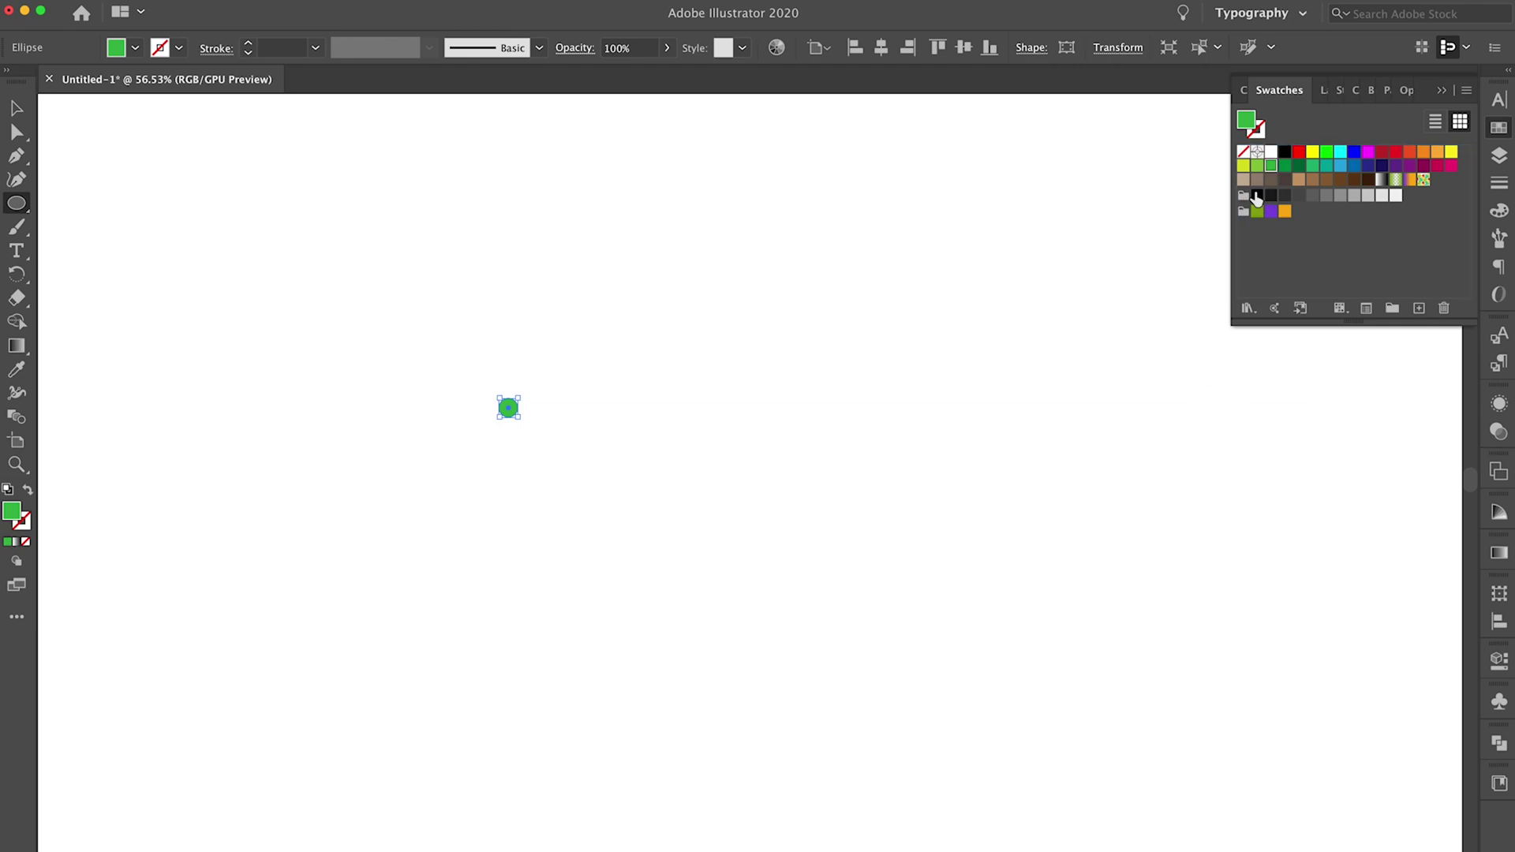
pyautogui.click(1258, 195)
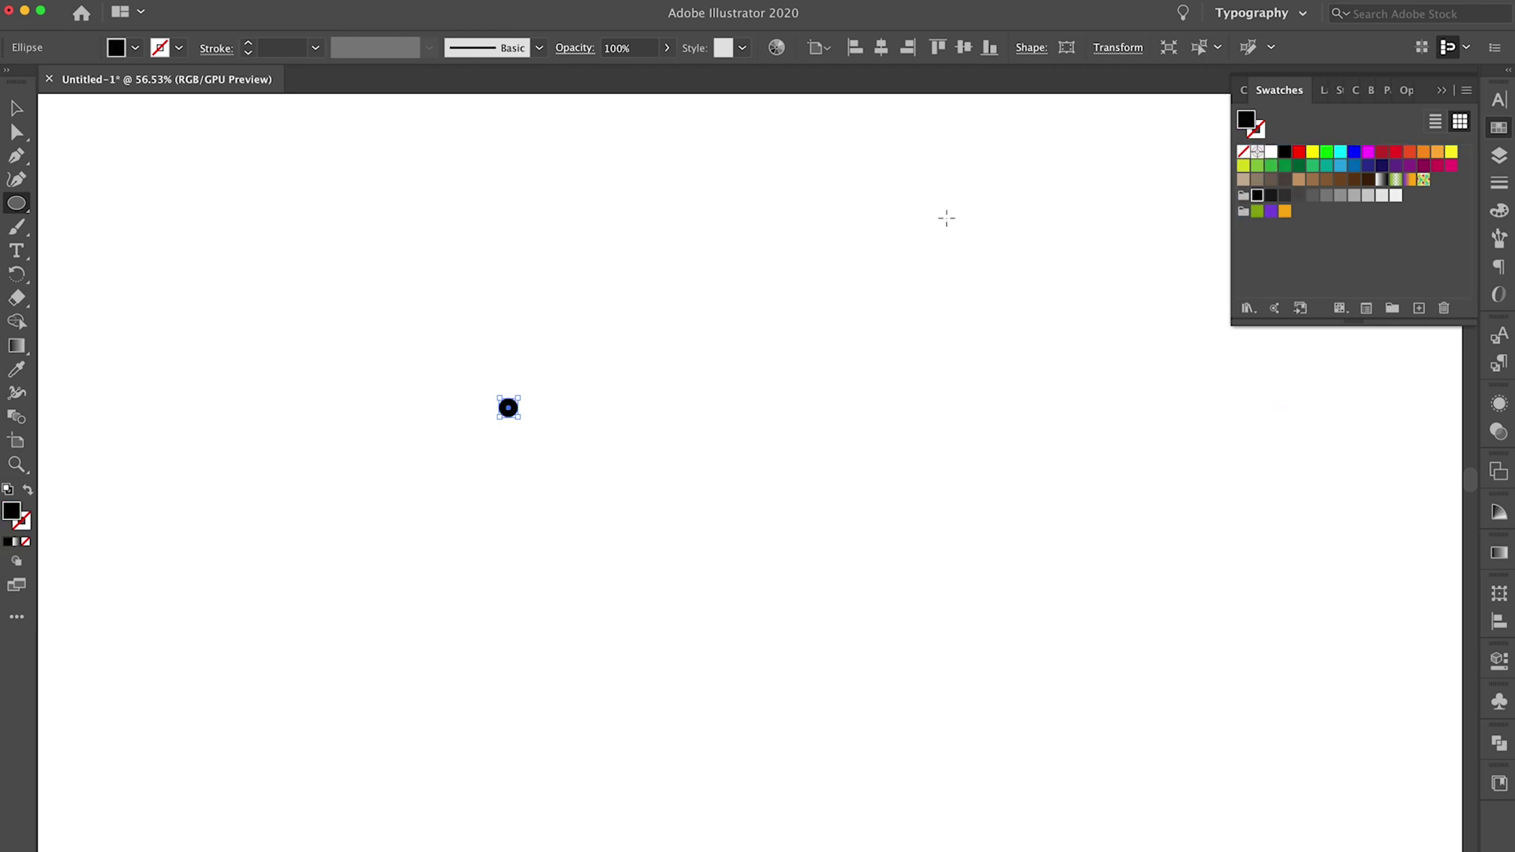
# Delete the black circle's right anchor point to leave only its left half.
pyautogui.press('a')
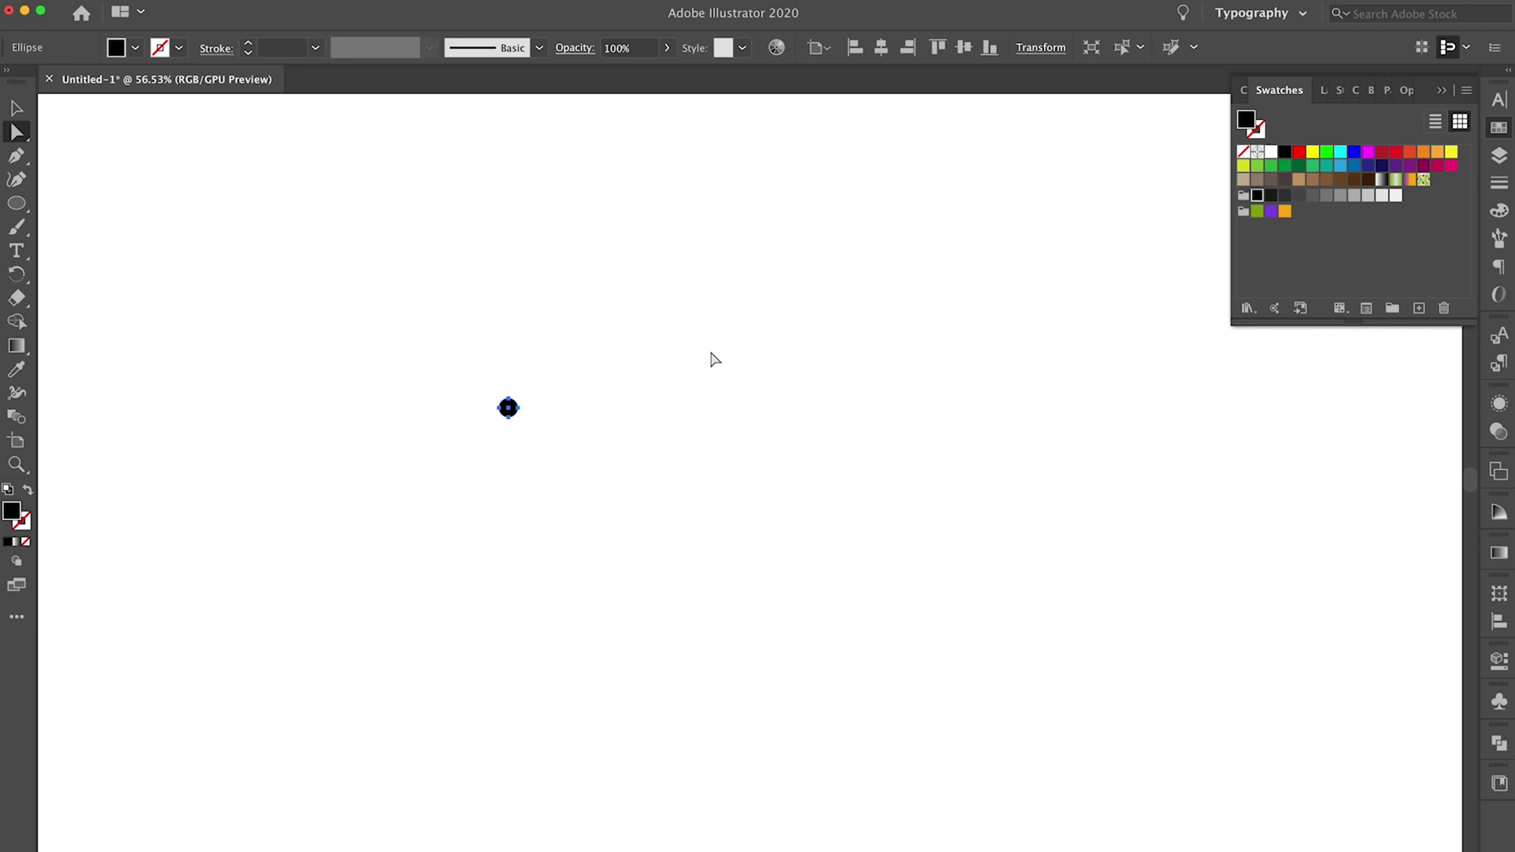
pyautogui.click(710, 356)
pyautogui.scroll(5, 429, 413)
pyautogui.scroll(5, 631, 426)
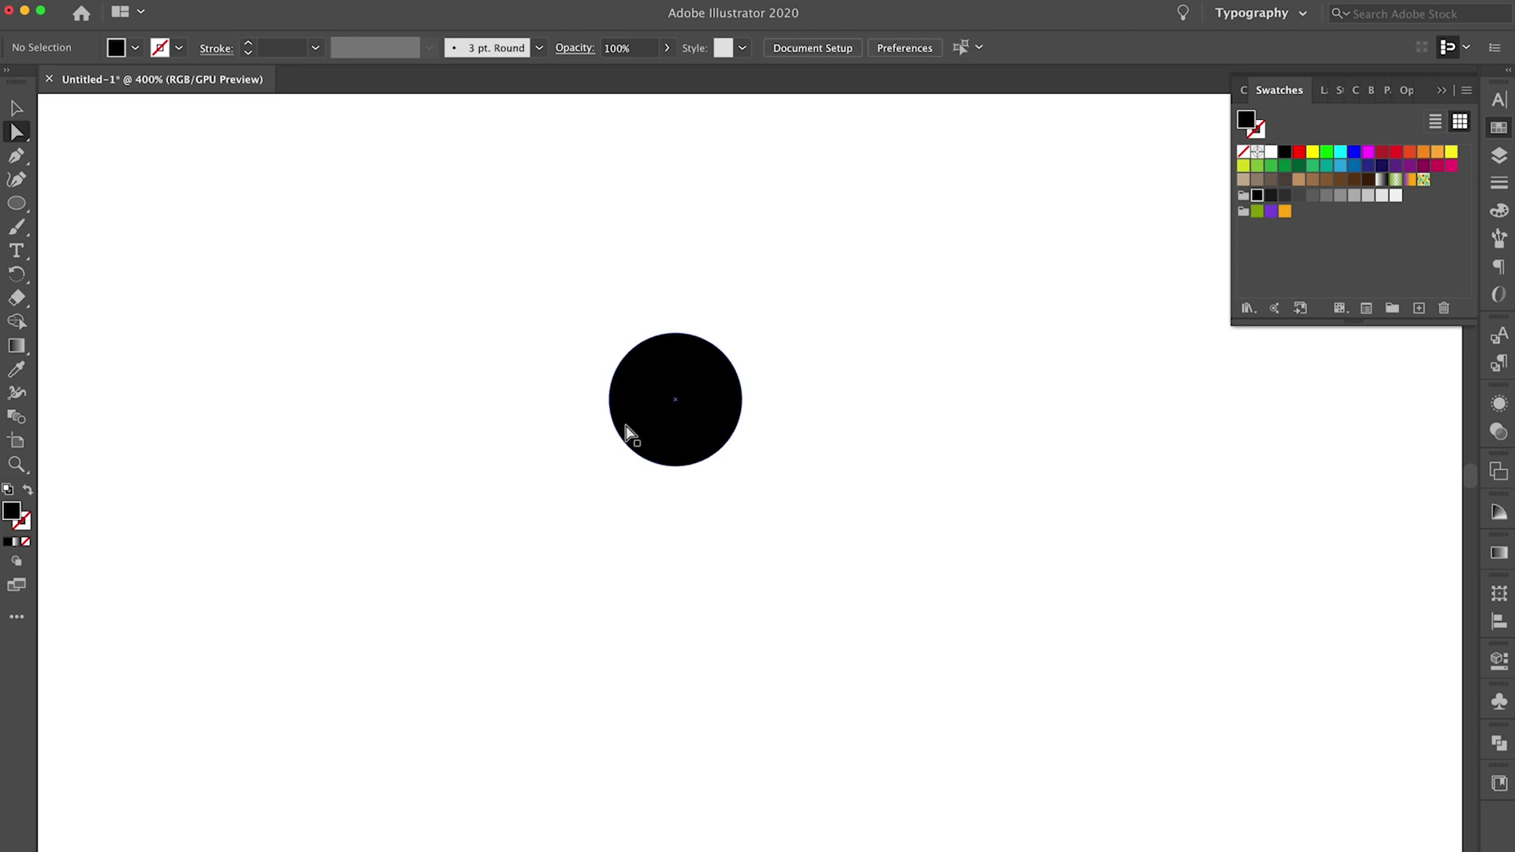
pyautogui.press('a')
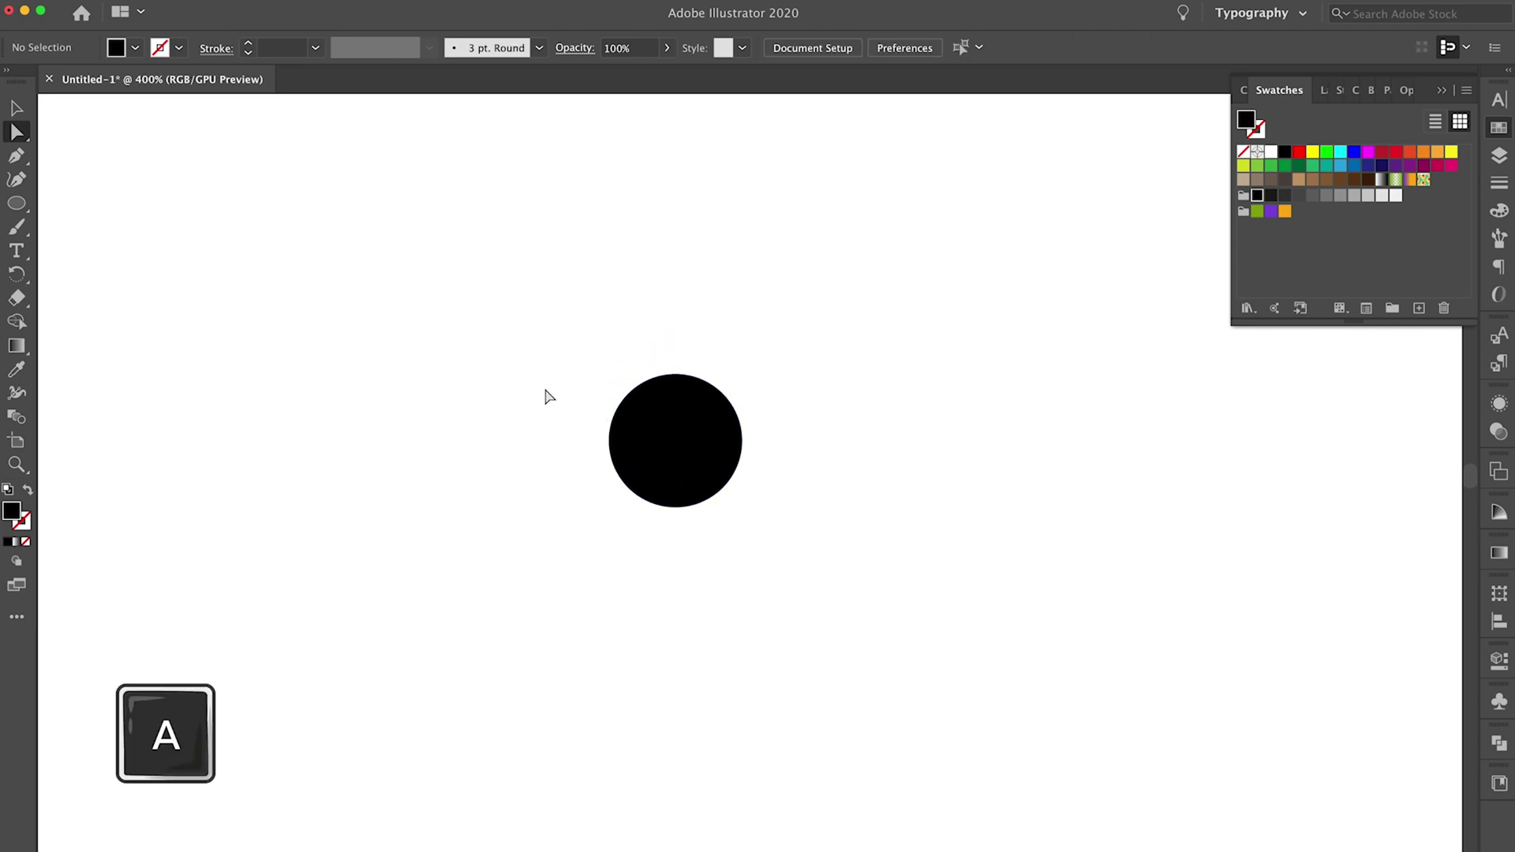
pyautogui.click(743, 440)
pyautogui.press('Delete')
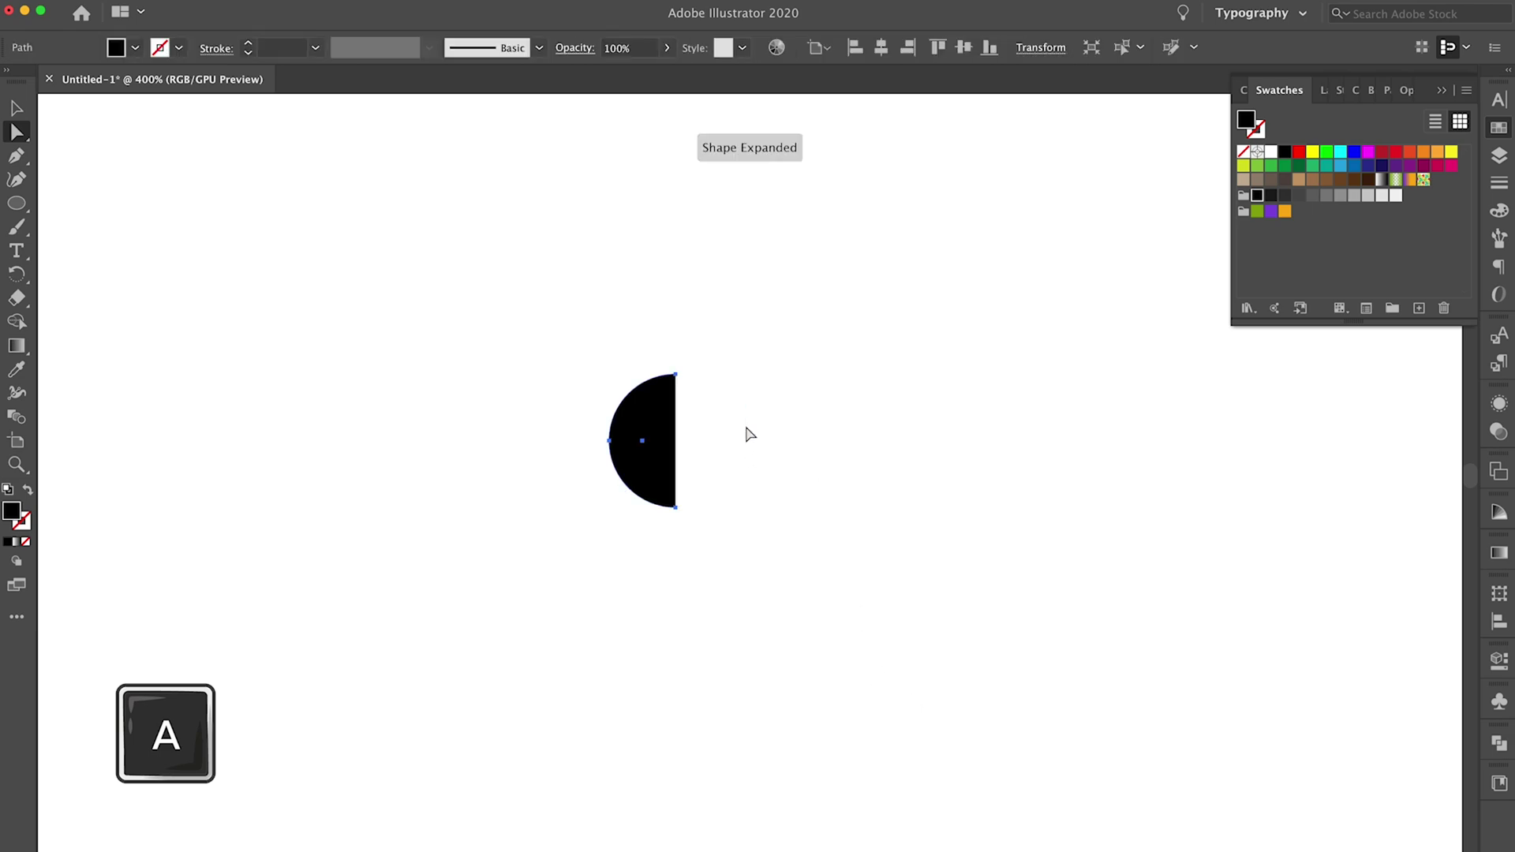
# Stretch the half circle by moving its leftmost anchor point outward horizontally to X -5127 px.
pyautogui.moveTo(611, 442); pyautogui.dragTo(581, 439)
pyautogui.press('super+z')
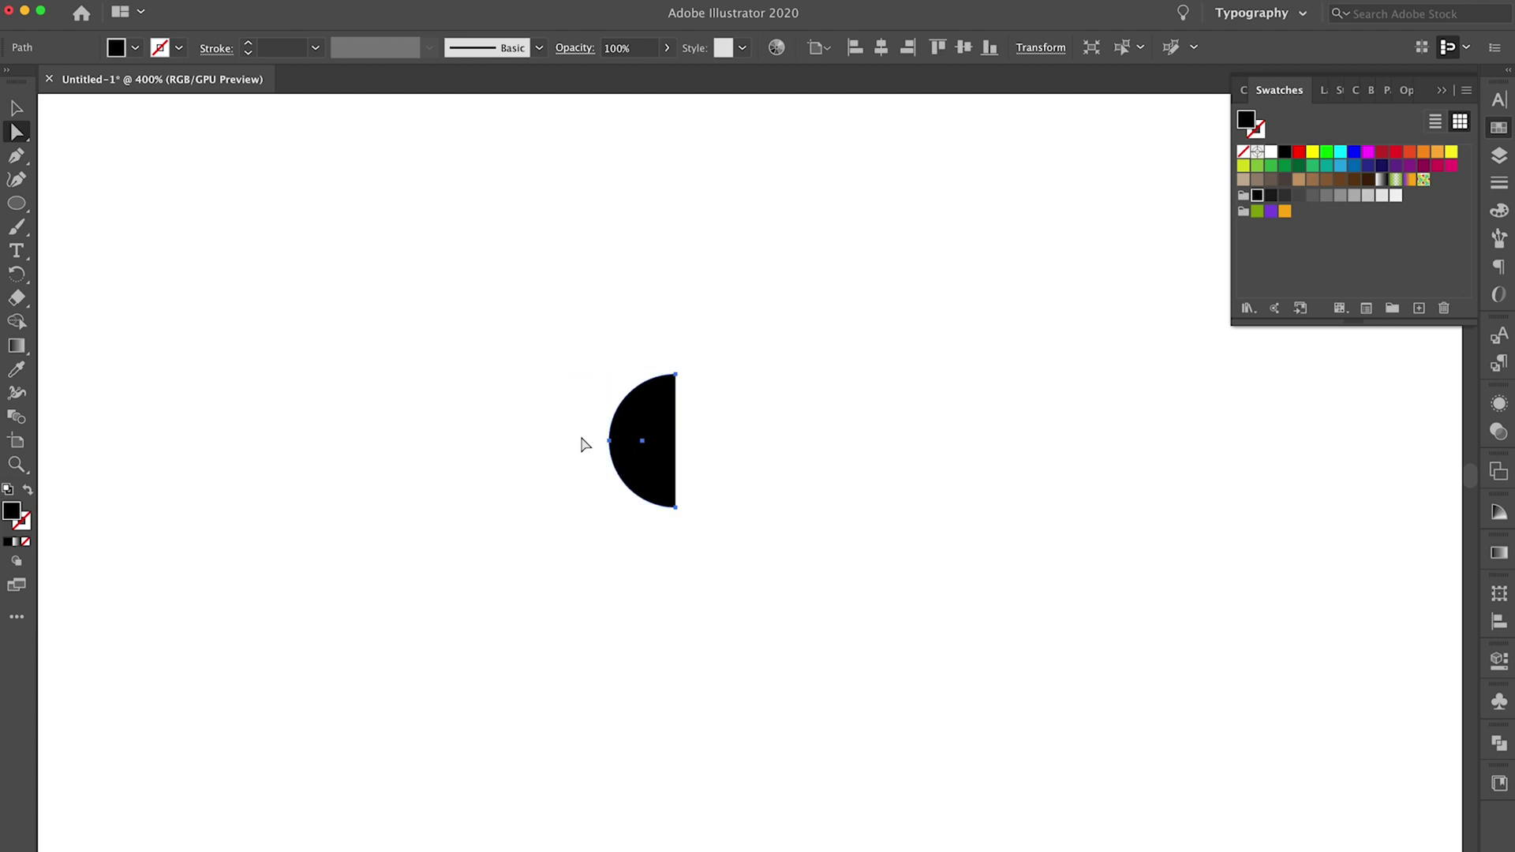
pyautogui.click(581, 421)
pyautogui.click(610, 441)
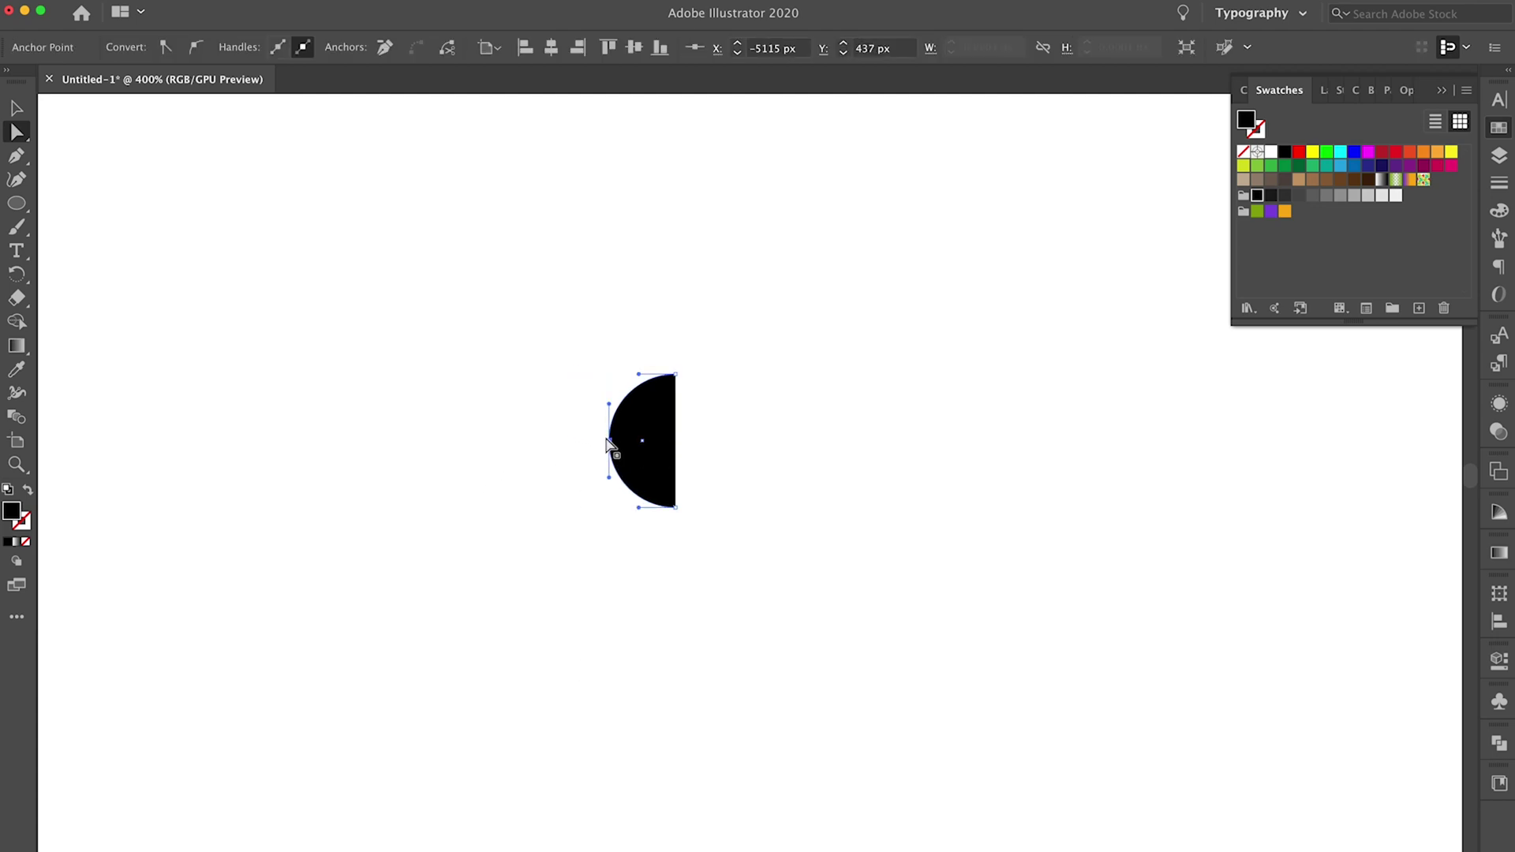
pyautogui.moveTo(609, 442); pyautogui.dragTo(552, 440)
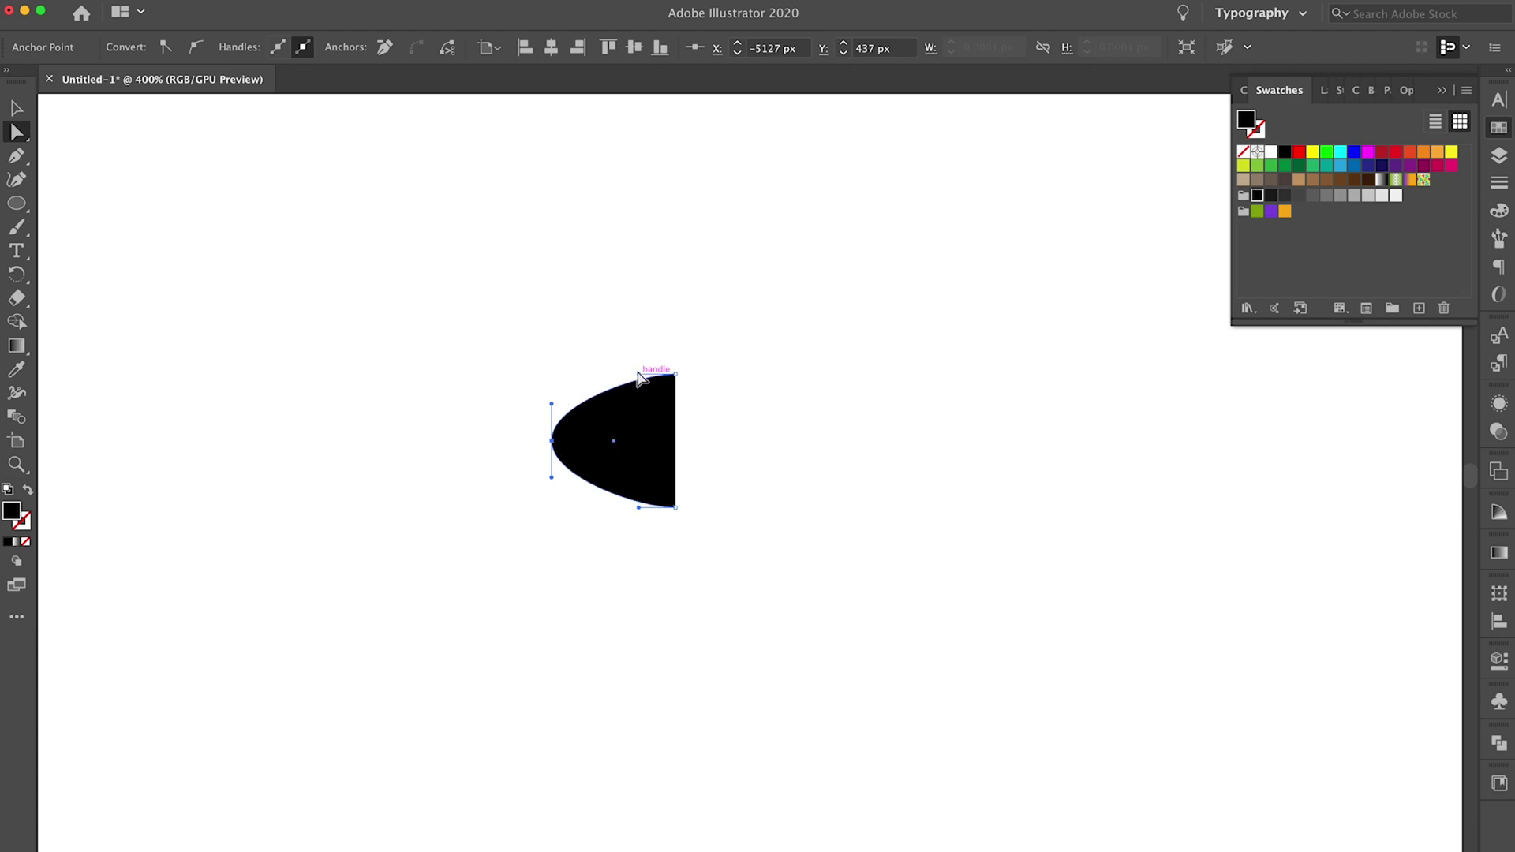
# Lengthen the curve handles of the half shape's upper and lower anchor points toward its tip to round out both edges.
pyautogui.click(639, 378)
pyautogui.moveTo(641, 375); pyautogui.dragTo(614, 377)
pyautogui.click(675, 508)
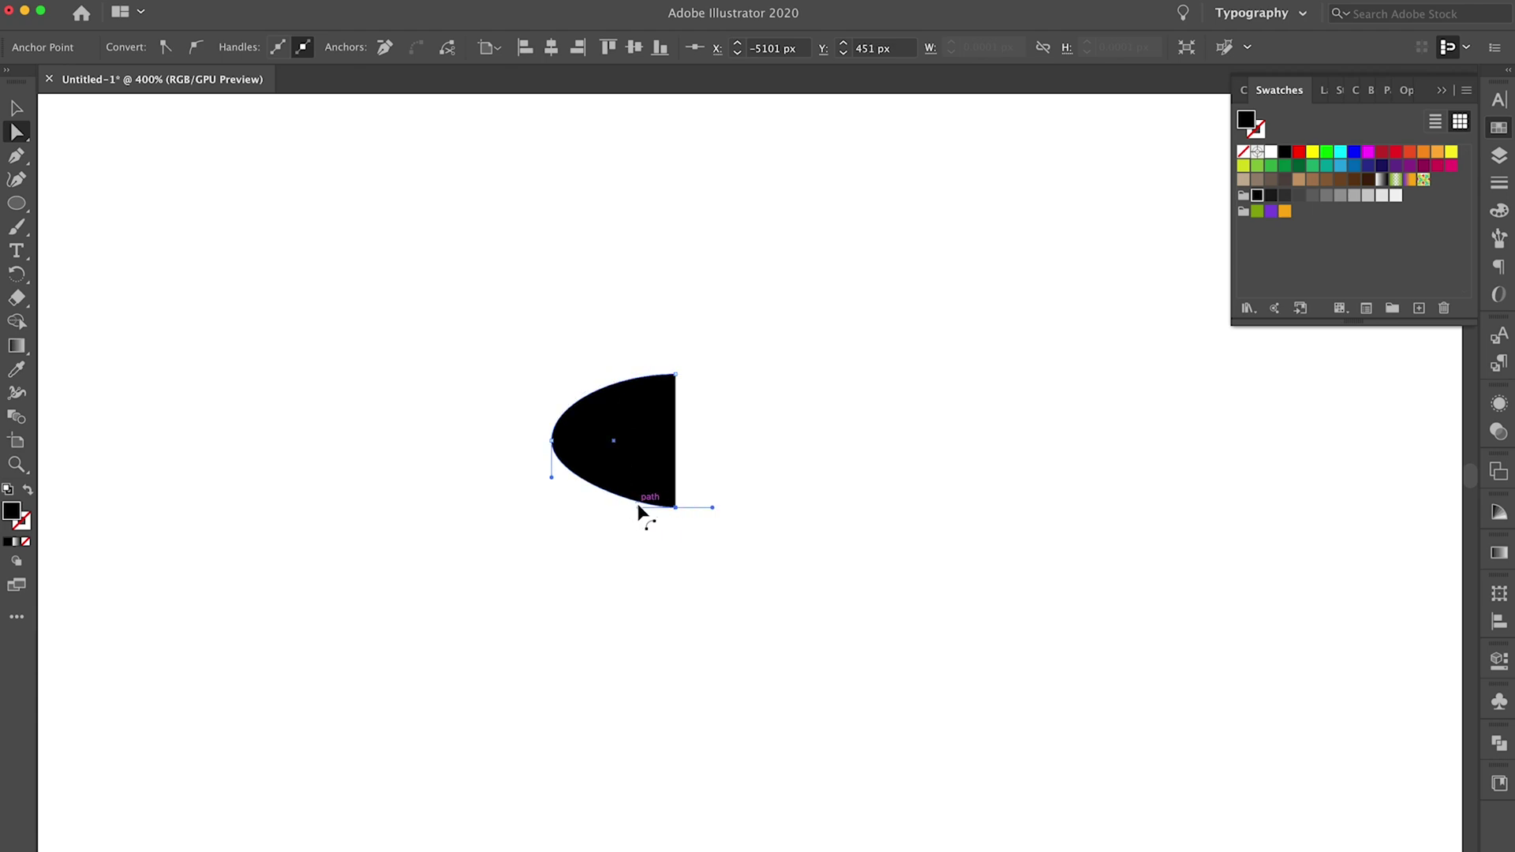
pyautogui.moveTo(637, 504); pyautogui.dragTo(616, 507)
pyautogui.click(744, 313)
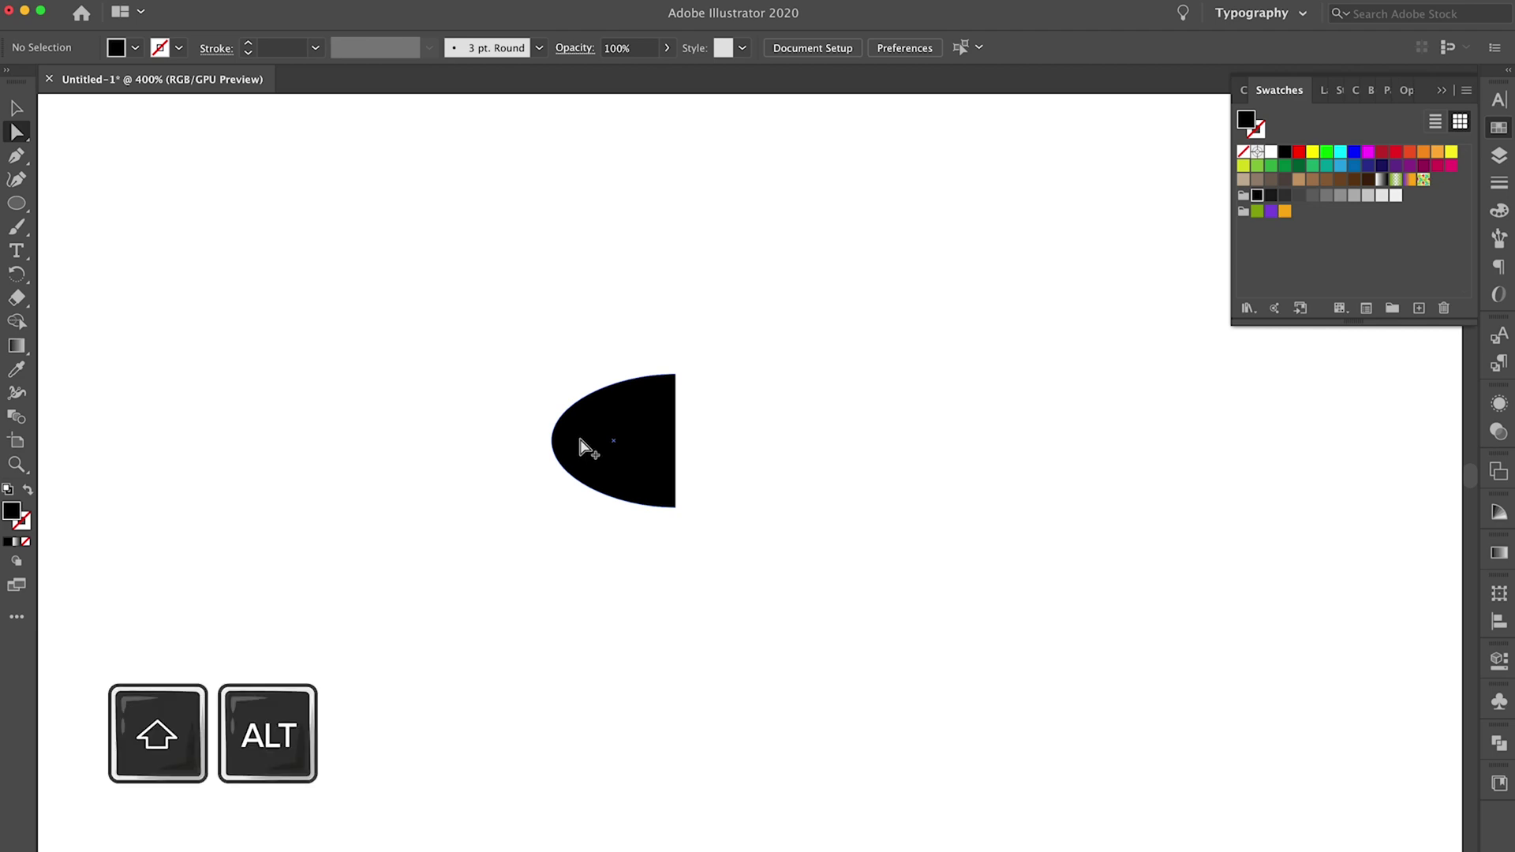
# Duplicate the half shape horizontally against its flat edge and mirror the copy so both halves form an ellipse.
pyautogui.moveTo(584, 442); pyautogui.dragTo(707, 443)
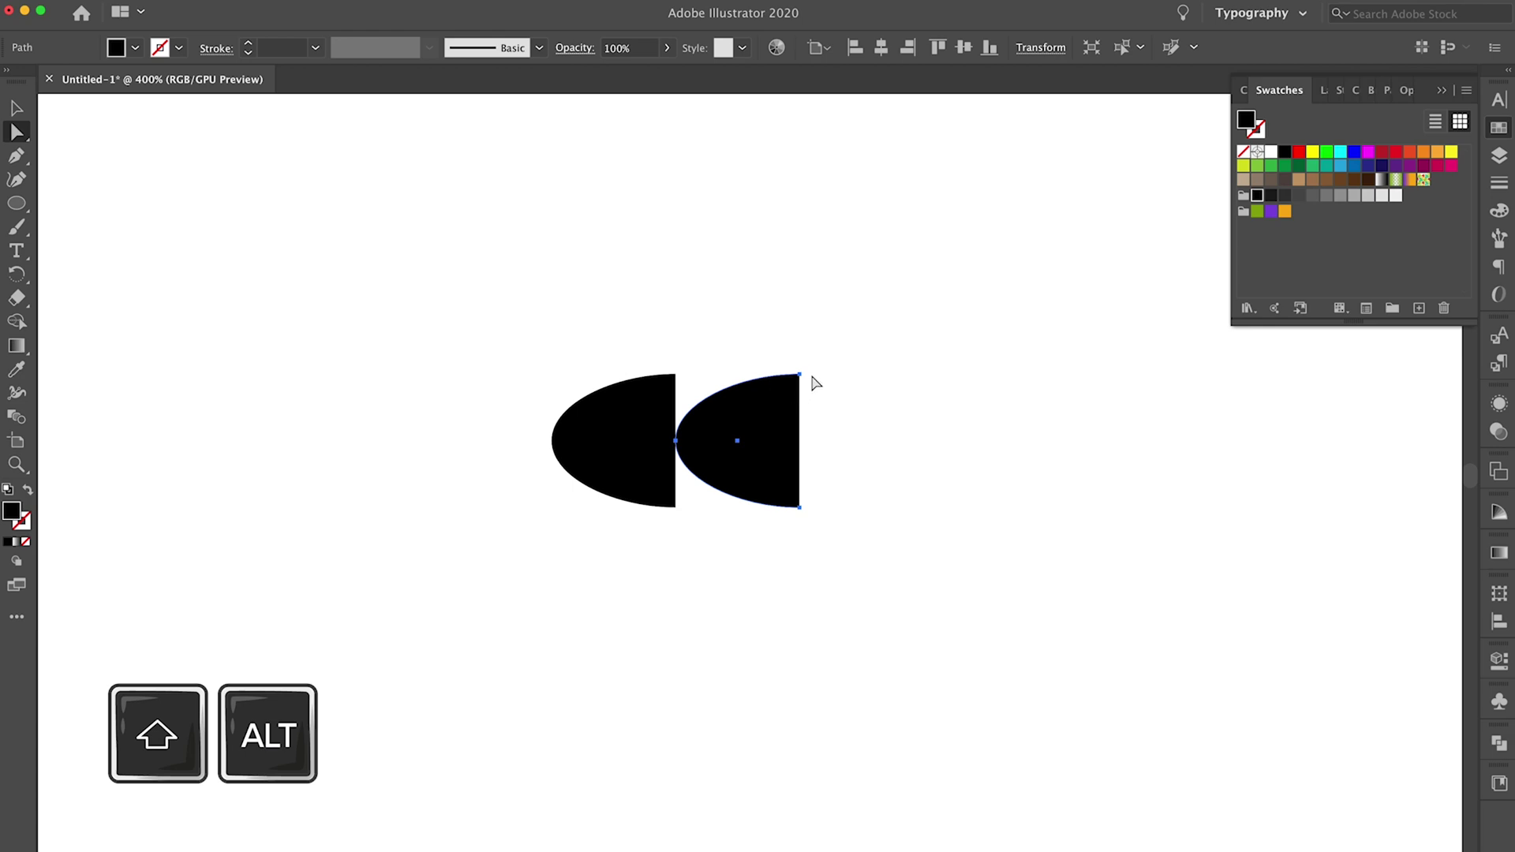
pyautogui.press('v')
pyautogui.moveTo(804, 366); pyautogui.dragTo(582, 365)
# Select both halves of the ellipse and join them into a single path.
pyautogui.click(517, 300)
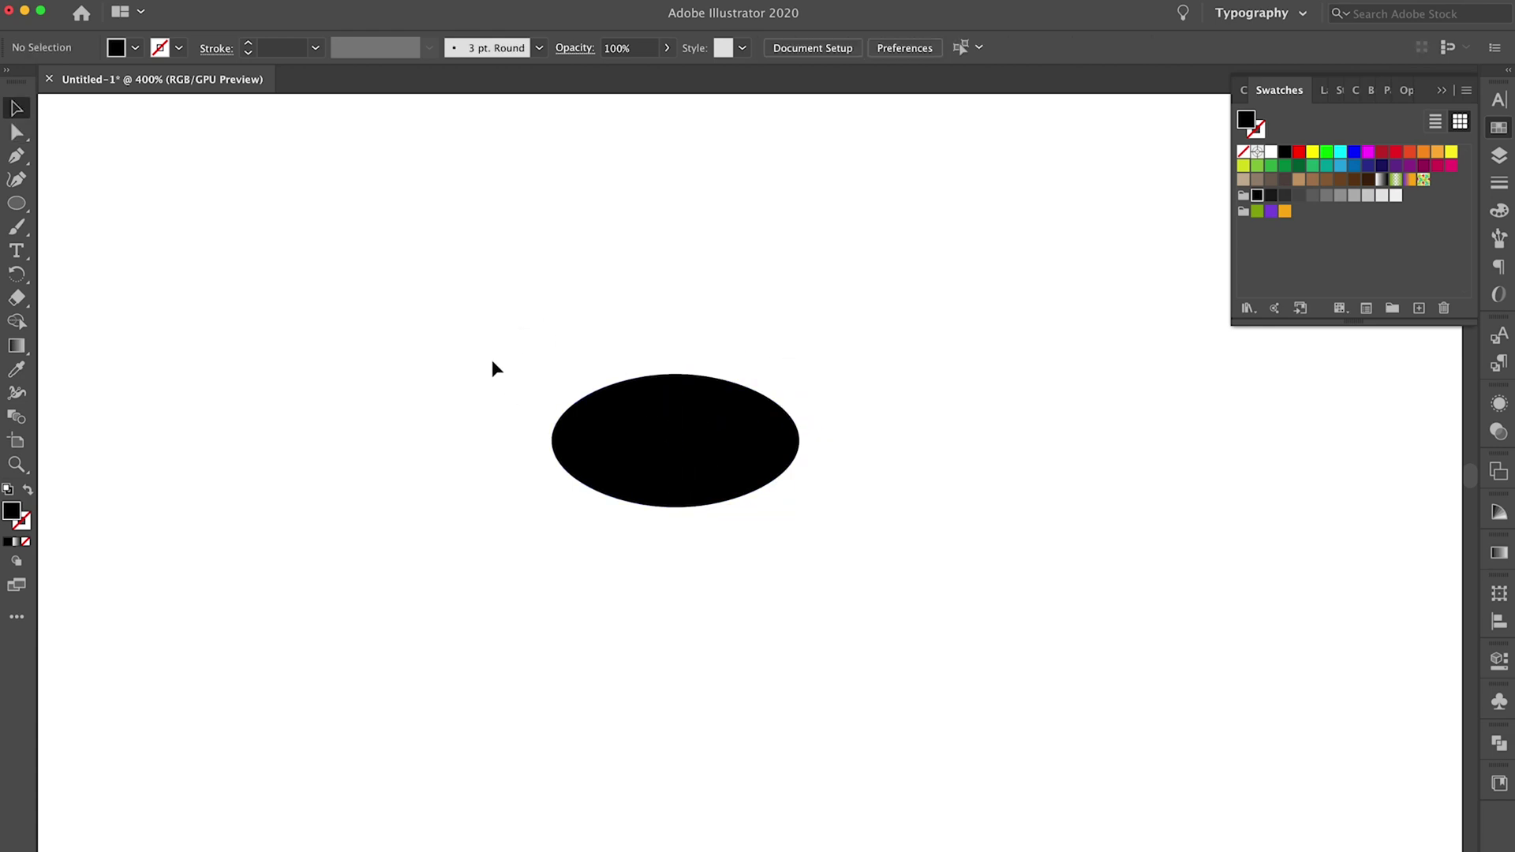
pyautogui.moveTo(484, 339); pyautogui.dragTo(978, 607)
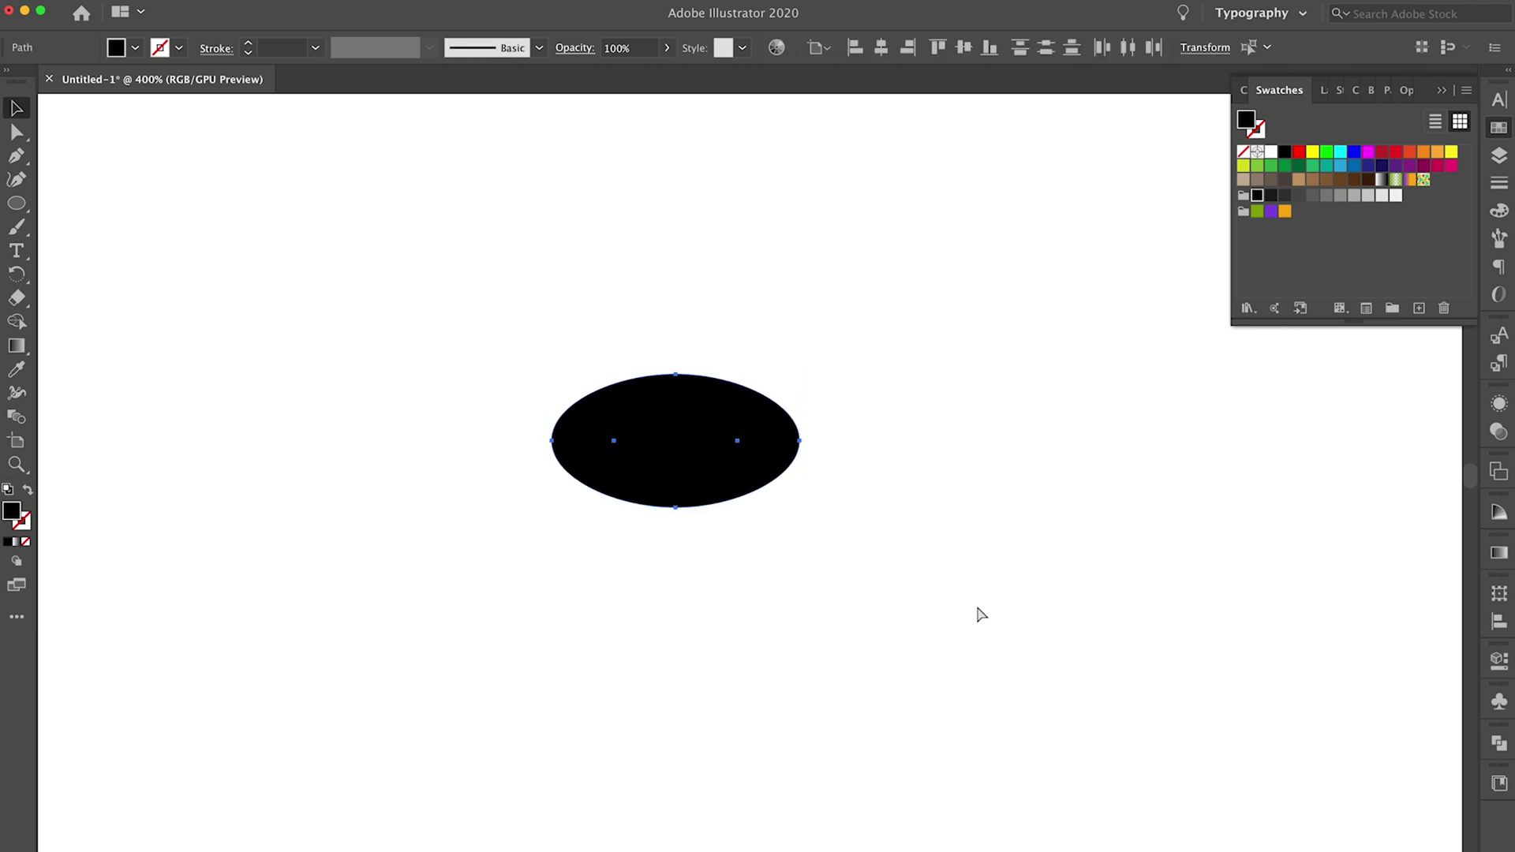
pyautogui.press('super+j')
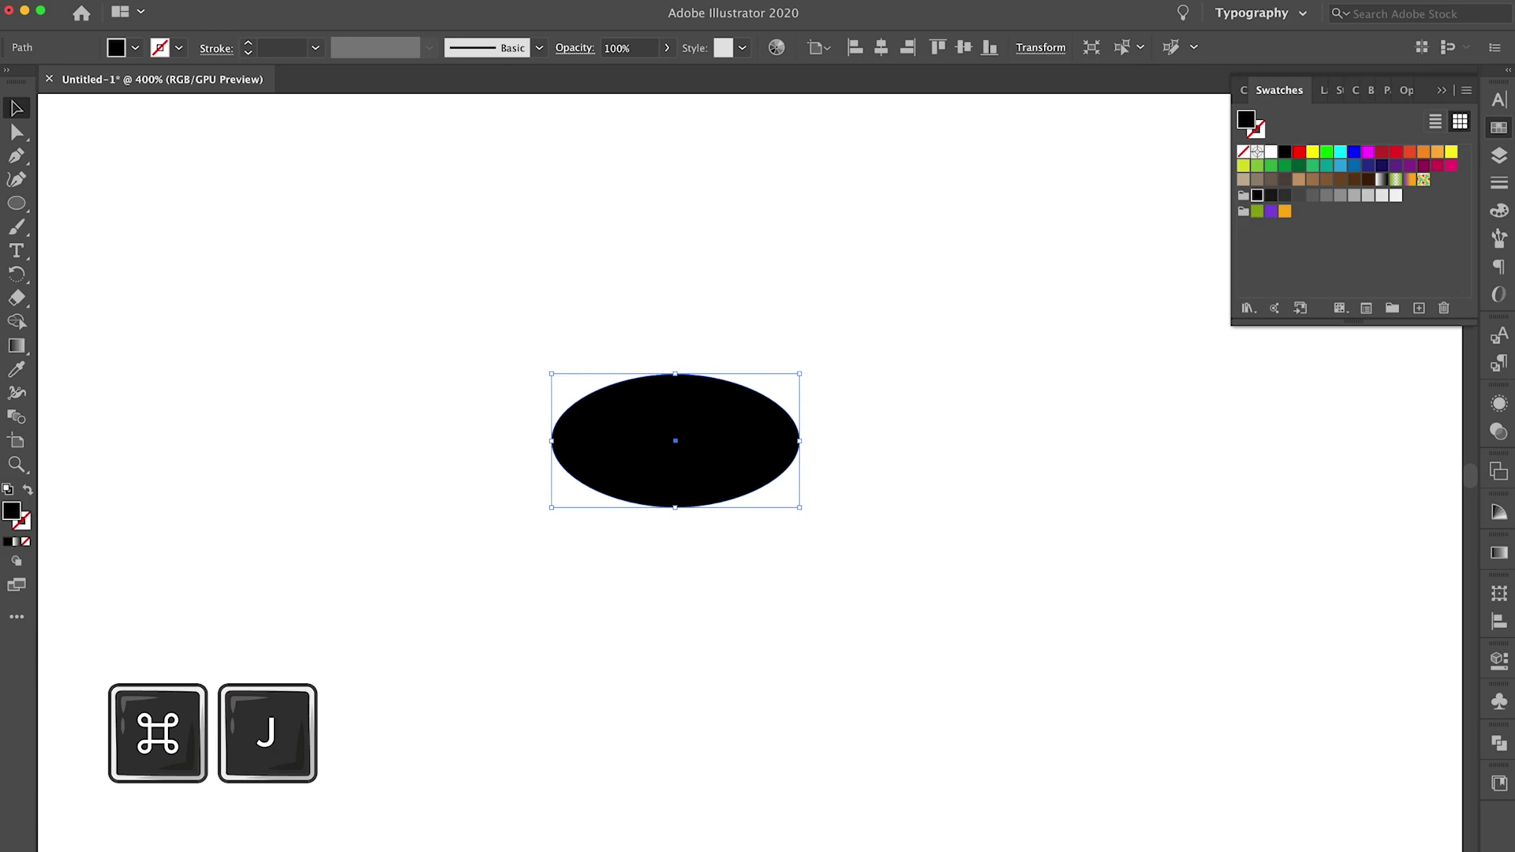
# Create an Art Brush from the ellipse with the Tints colorization method, and delete the ellipse from the canvas.
pyautogui.click(411, 1)
pyautogui.click(435, 273)
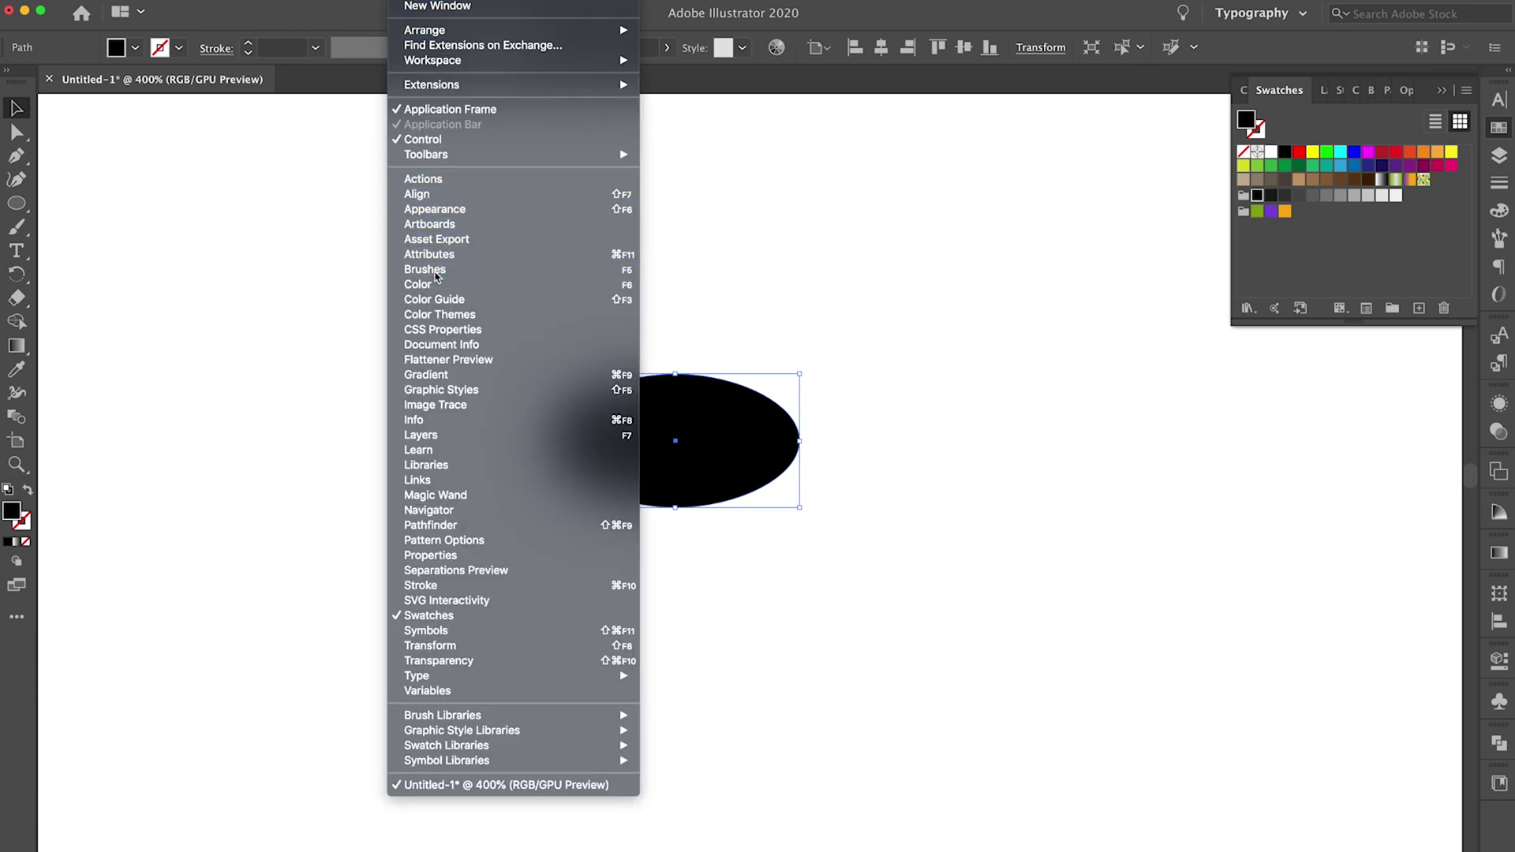
pyautogui.click(435, 271)
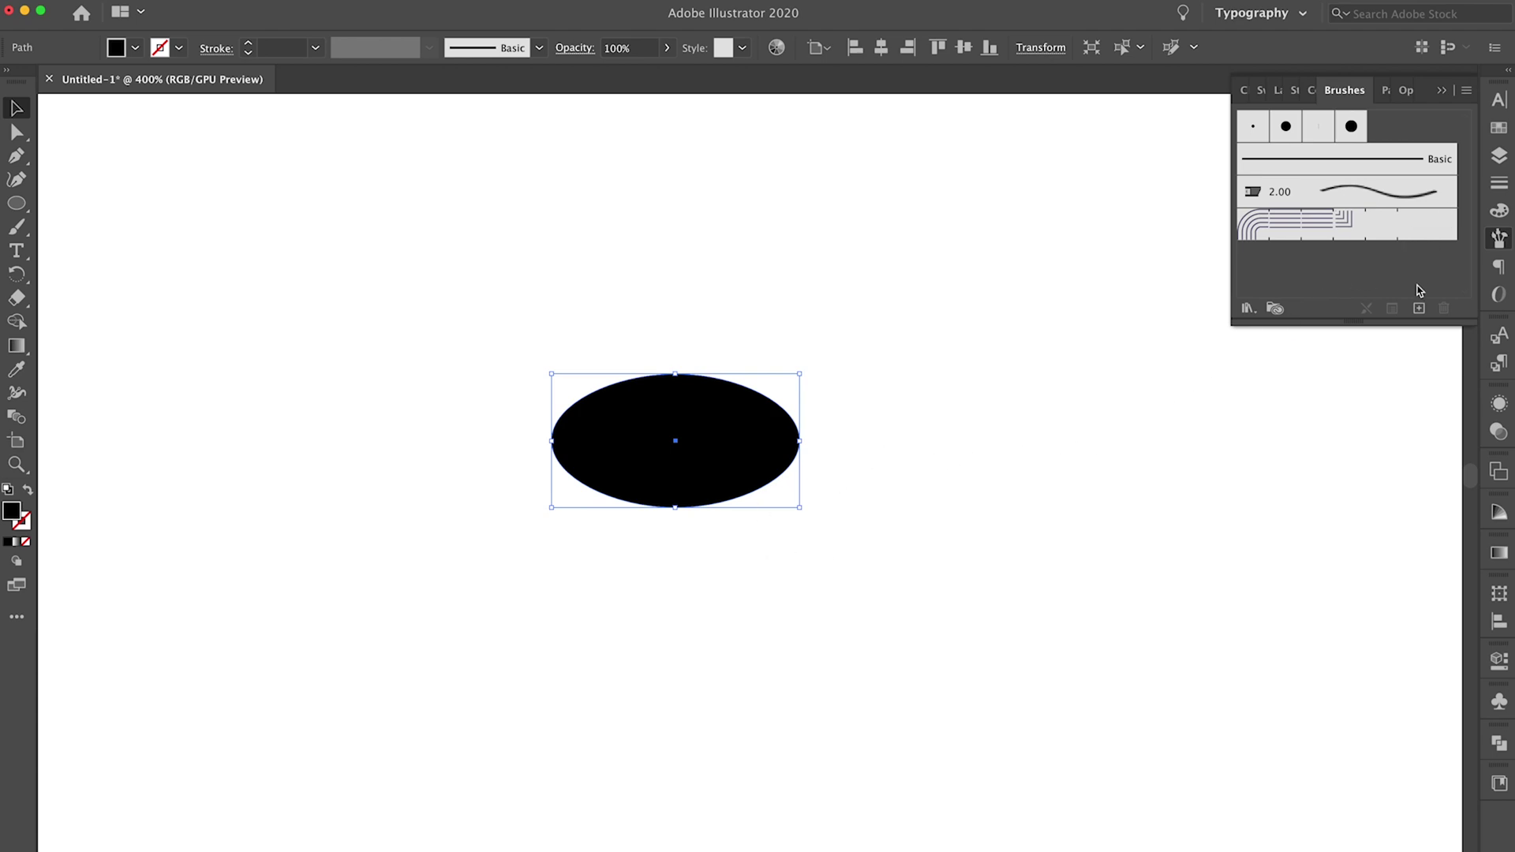
pyautogui.click(1419, 308)
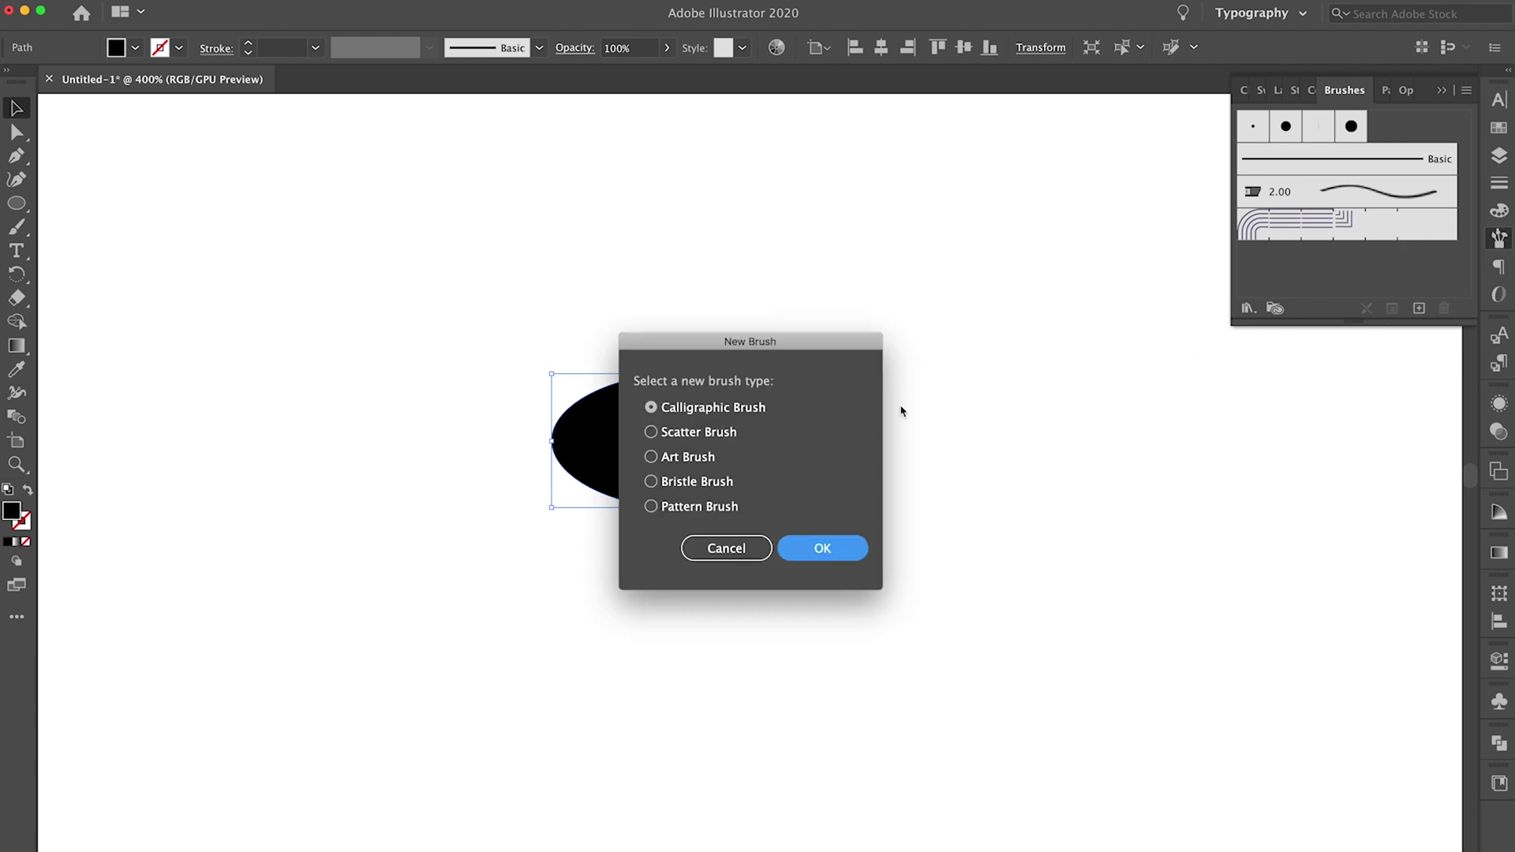
pyautogui.click(649, 459)
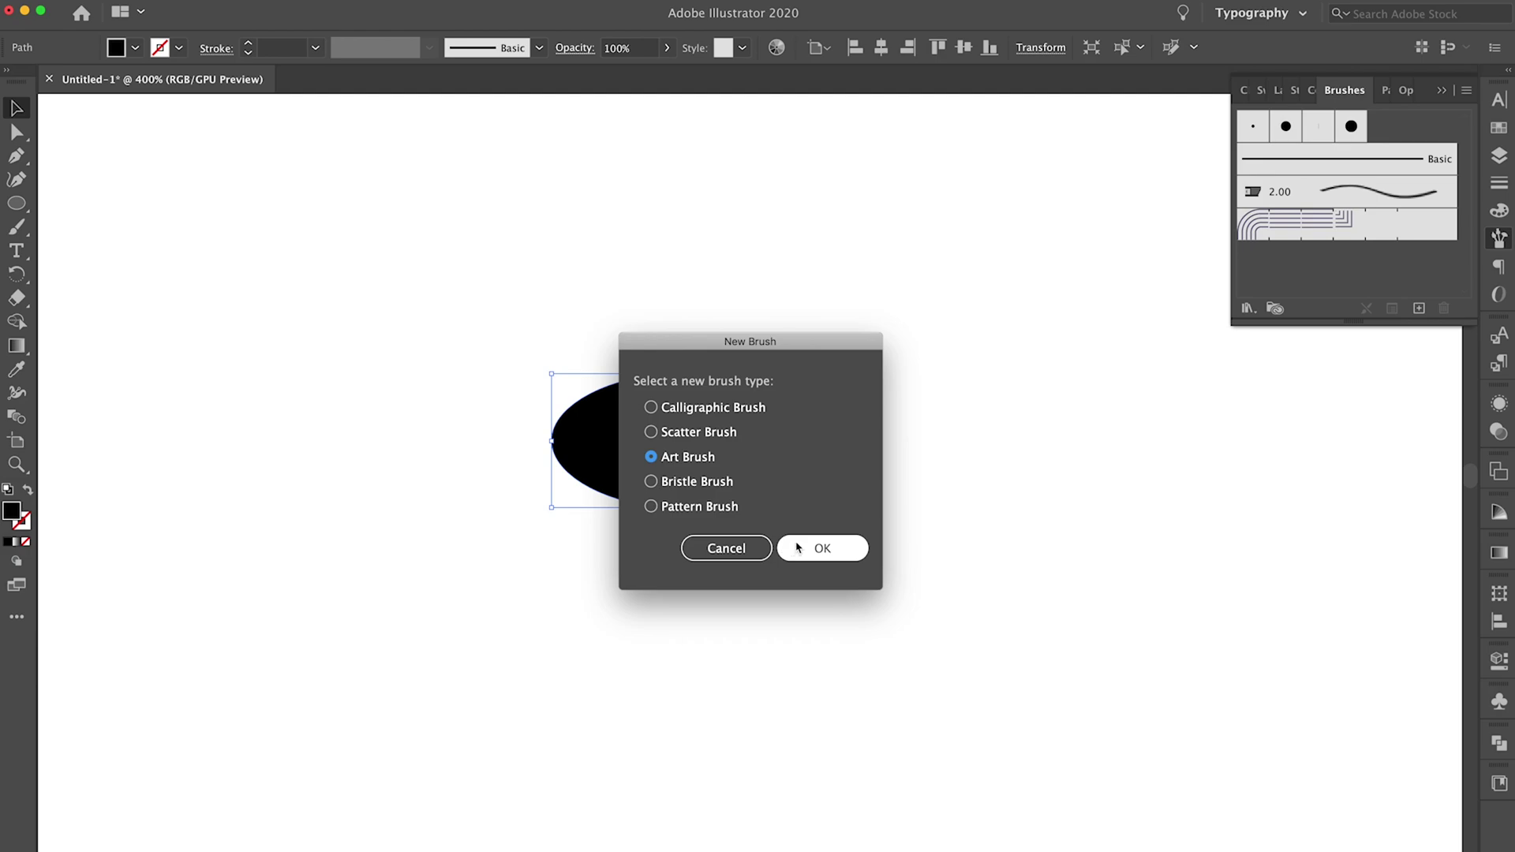
pyautogui.click(823, 547)
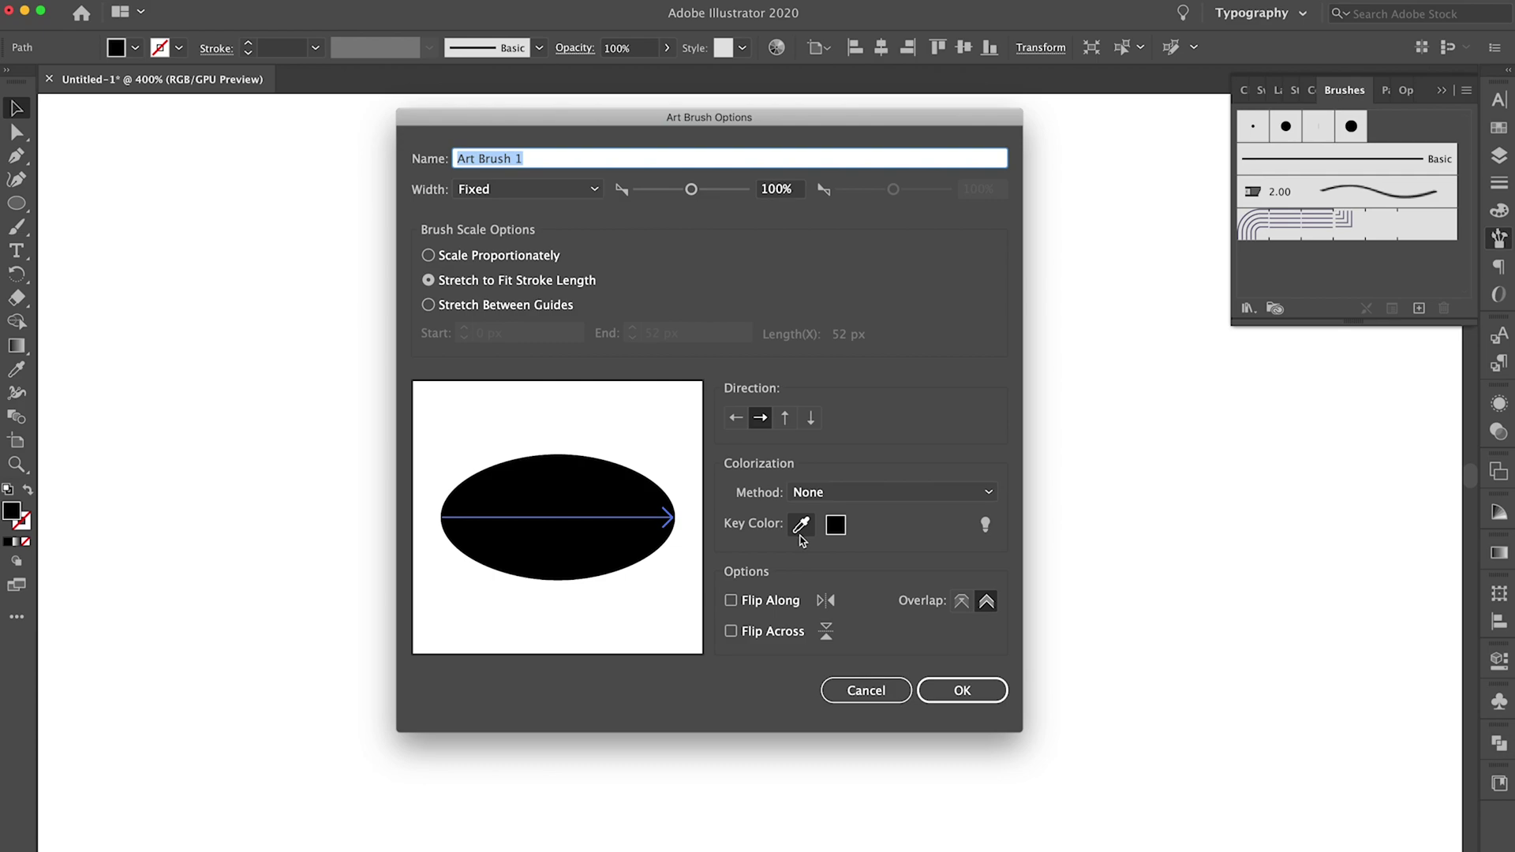
pyautogui.click(813, 492)
pyautogui.click(835, 536)
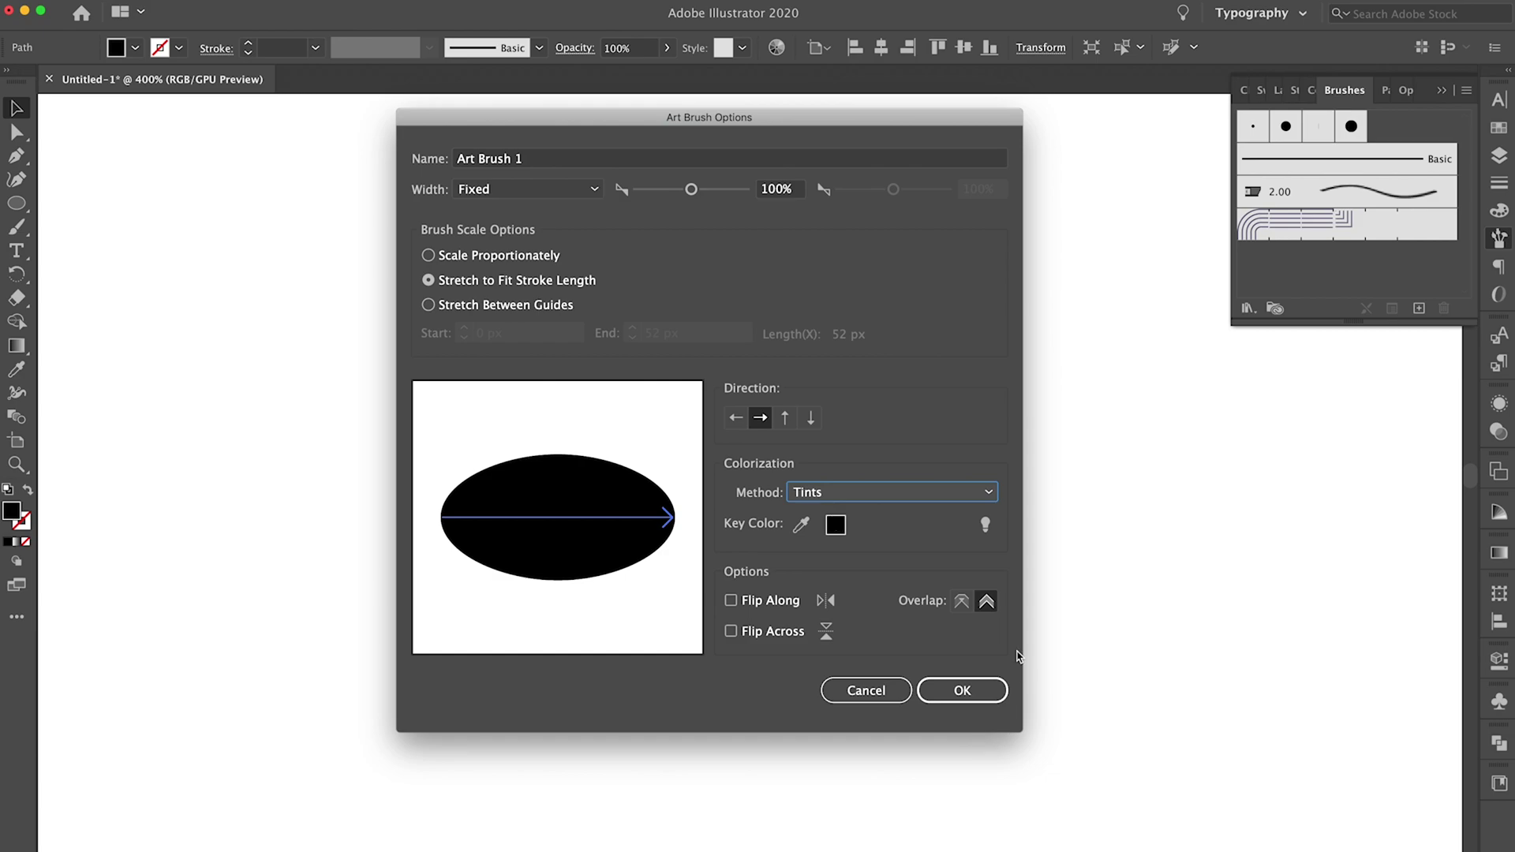
pyautogui.click(983, 695)
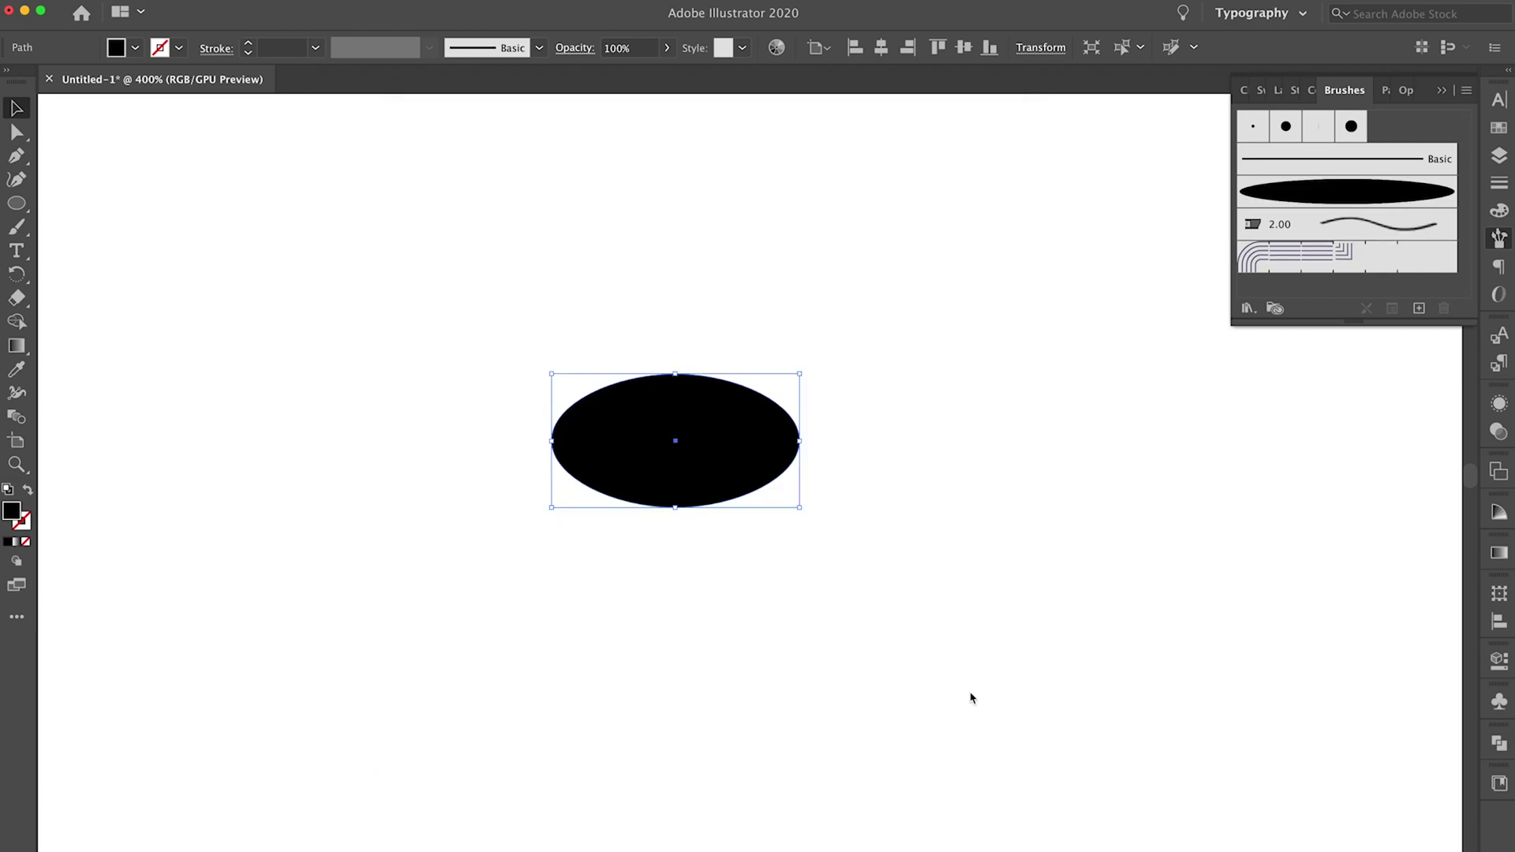
pyautogui.press('Delete')
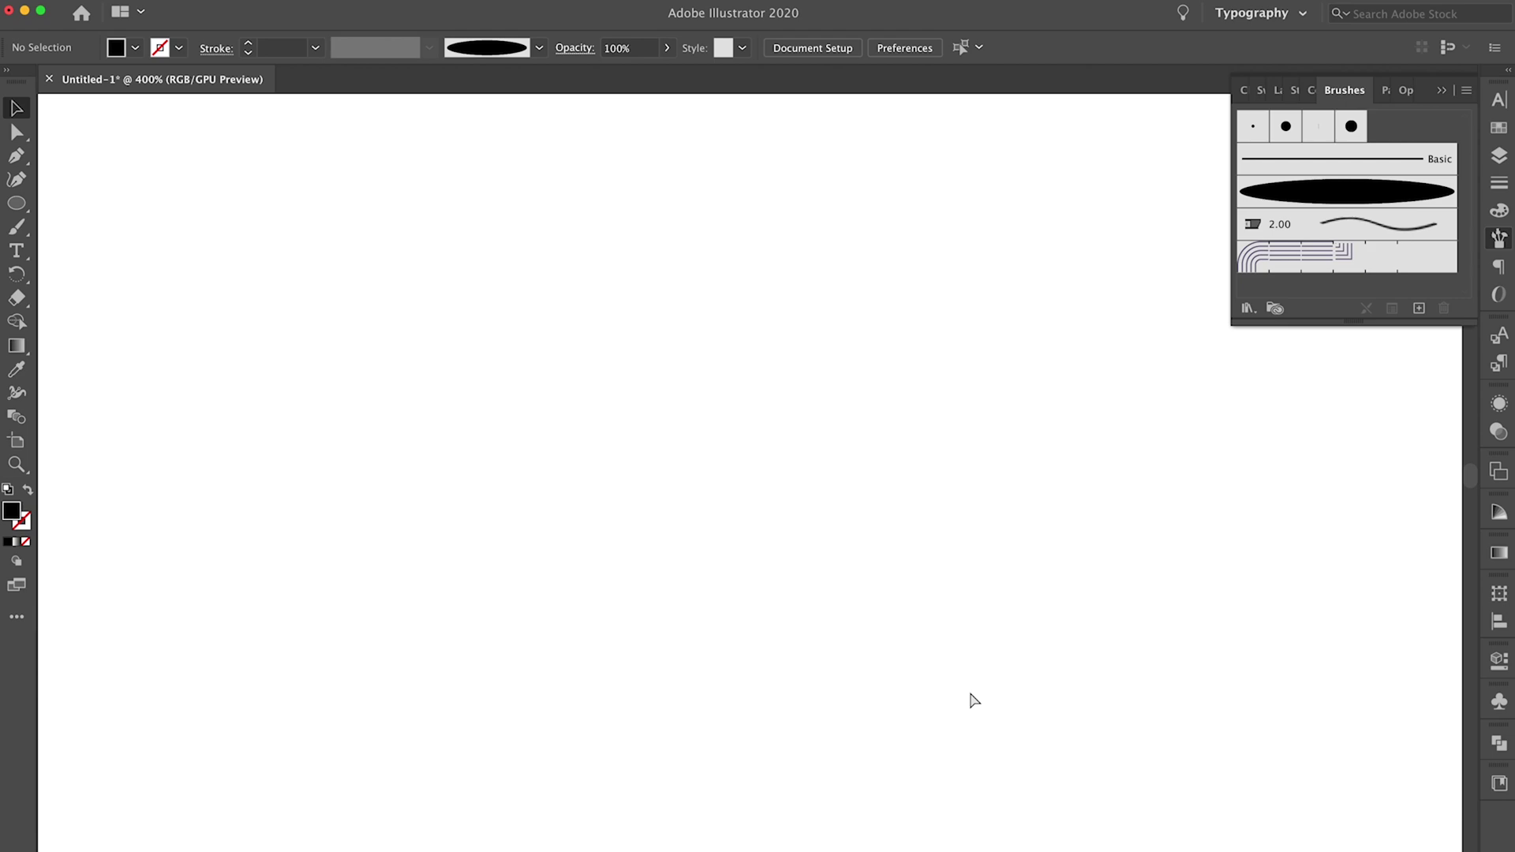
# Paint test strokes with the new art brush: an S-curve, a crossed box, a star, a spiral and a zigzag.
pyautogui.press('super+minus')
pyautogui.press('super+minus')
pyautogui.press('super+minus')
pyautogui.press('b')
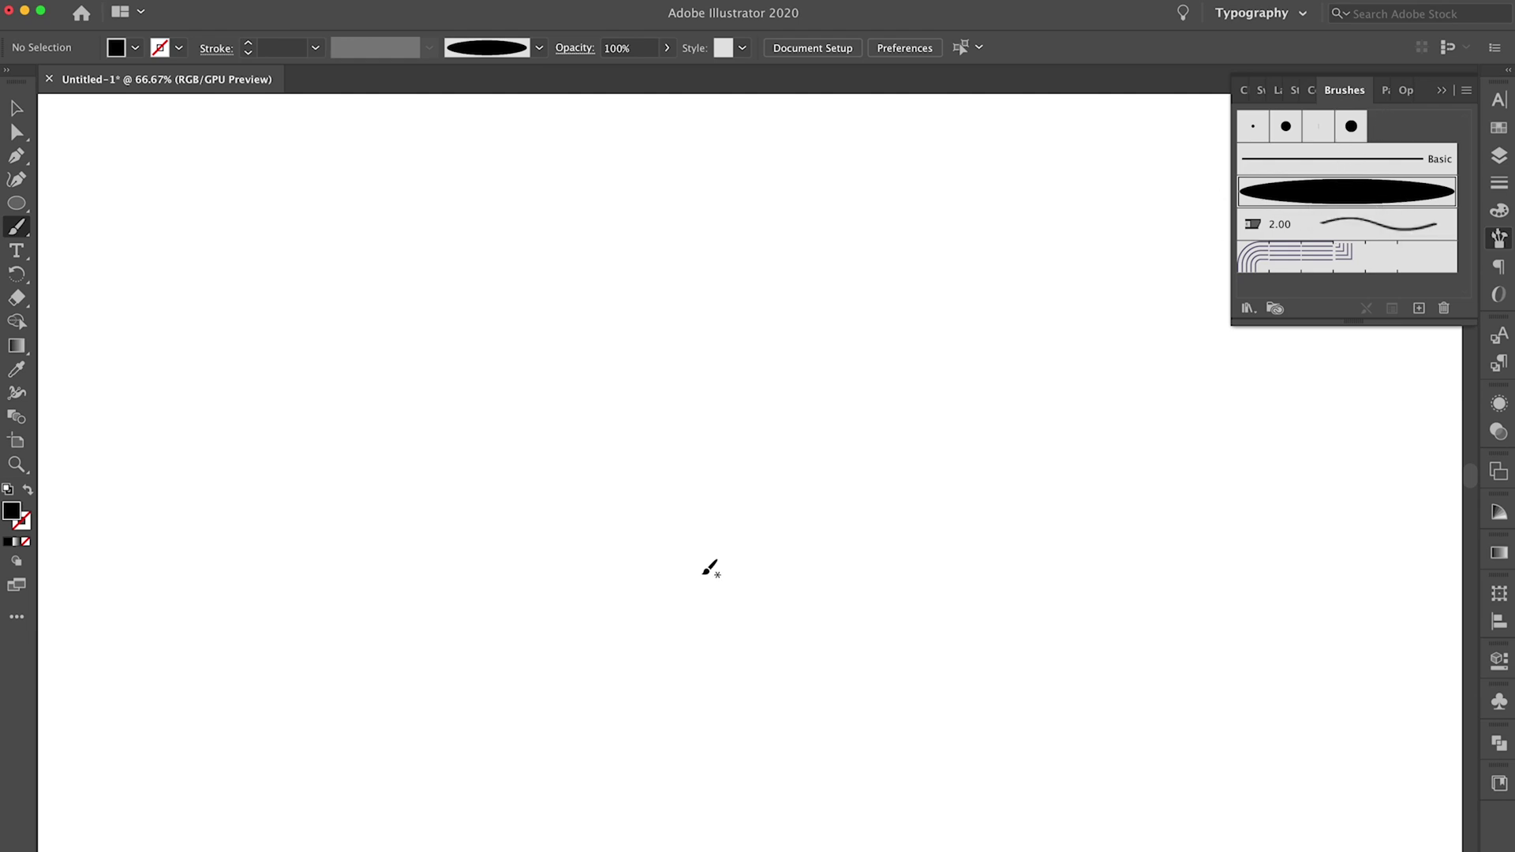
pyautogui.moveTo(745, 417); pyautogui.dragTo(671, 548)
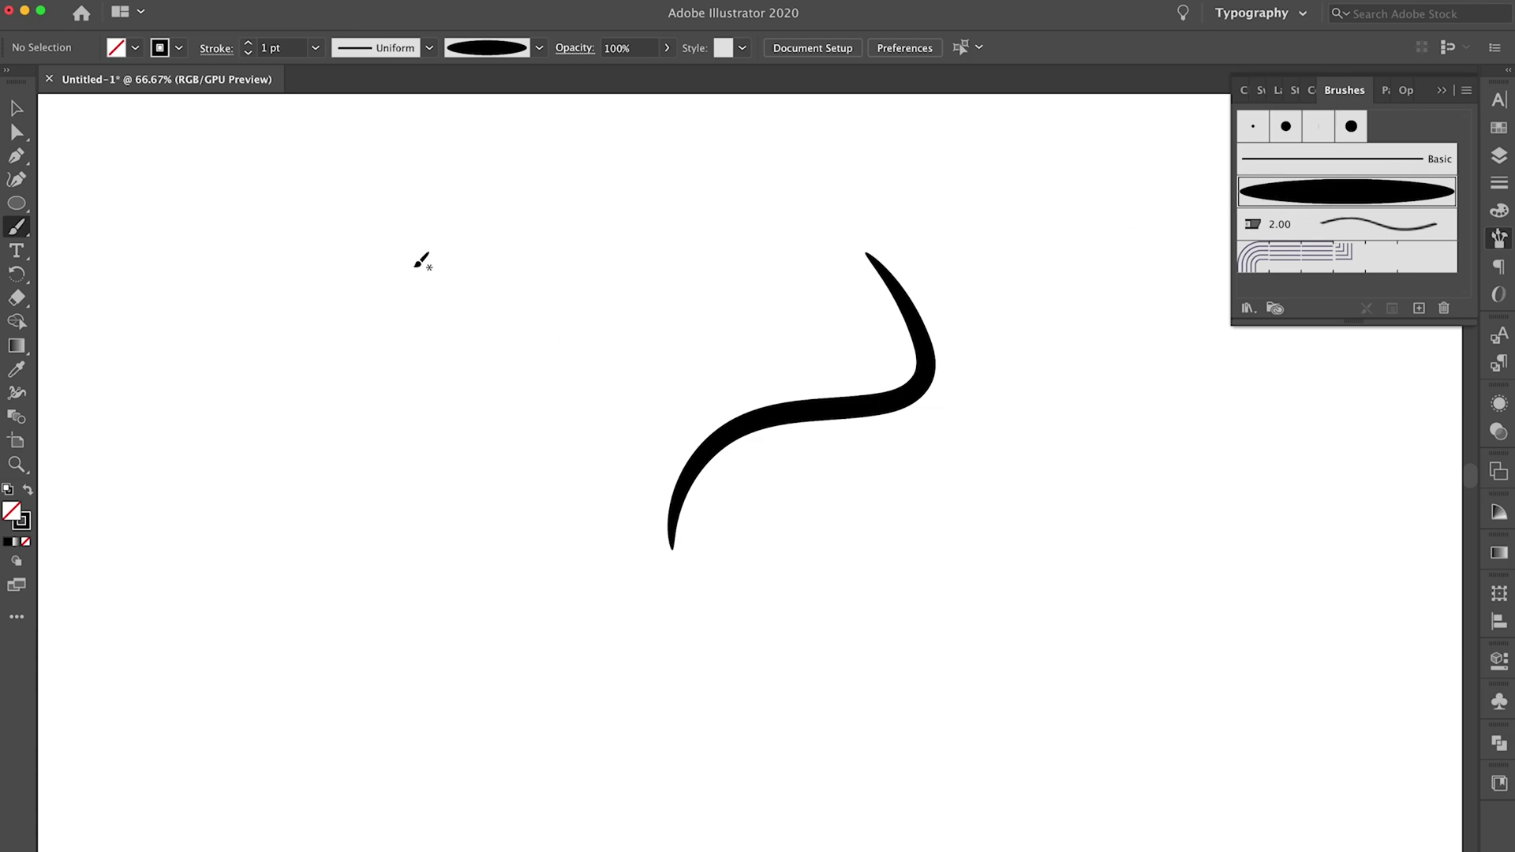
pyautogui.moveTo(530, 279); pyautogui.dragTo(314, 278)
pyautogui.moveTo(523, 293); pyautogui.dragTo(523, 519)
pyautogui.moveTo(299, 273)
pyautogui.mouseDown()
pyautogui.moveTo(322, 495)
pyautogui.moveTo(545, 525)
pyautogui.mouseUp()
pyautogui.moveTo(323, 299); pyautogui.dragTo(502, 564)
pyautogui.moveTo(559, 253); pyautogui.dragTo(348, 464)
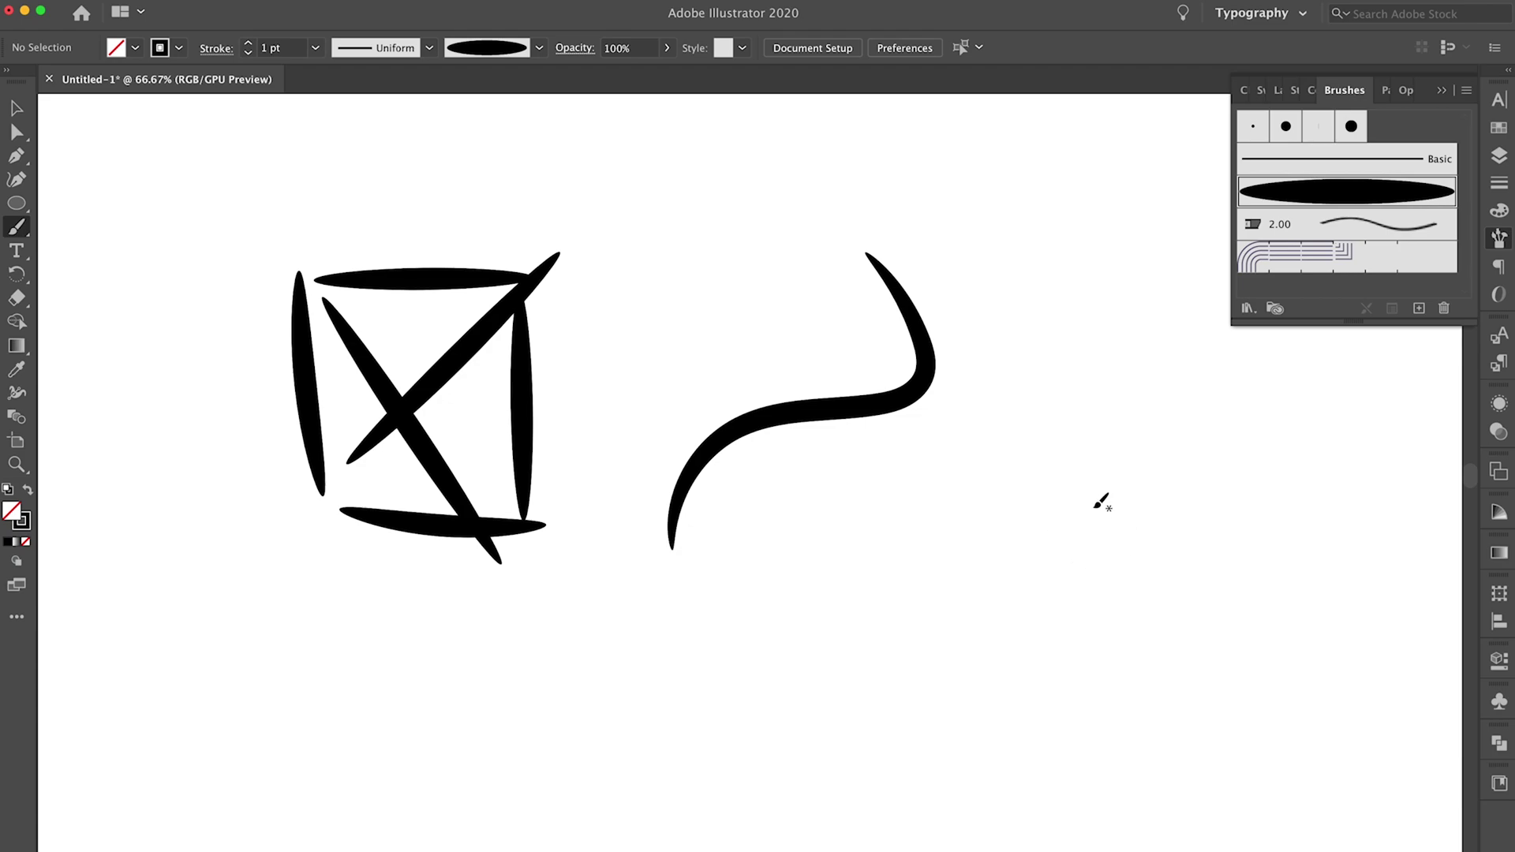
pyautogui.moveTo(1174, 580)
pyautogui.mouseDown()
pyautogui.moveTo(1039, 529)
pyautogui.moveTo(1023, 647)
pyautogui.moveTo(1109, 676)
pyautogui.moveTo(1148, 636)
pyautogui.moveTo(1336, 551)
pyautogui.moveTo(1172, 576)
pyautogui.mouseUp()
pyautogui.moveTo(735, 643)
pyautogui.mouseDown()
pyautogui.moveTo(706, 564)
pyautogui.moveTo(860, 675)
pyautogui.mouseUp()
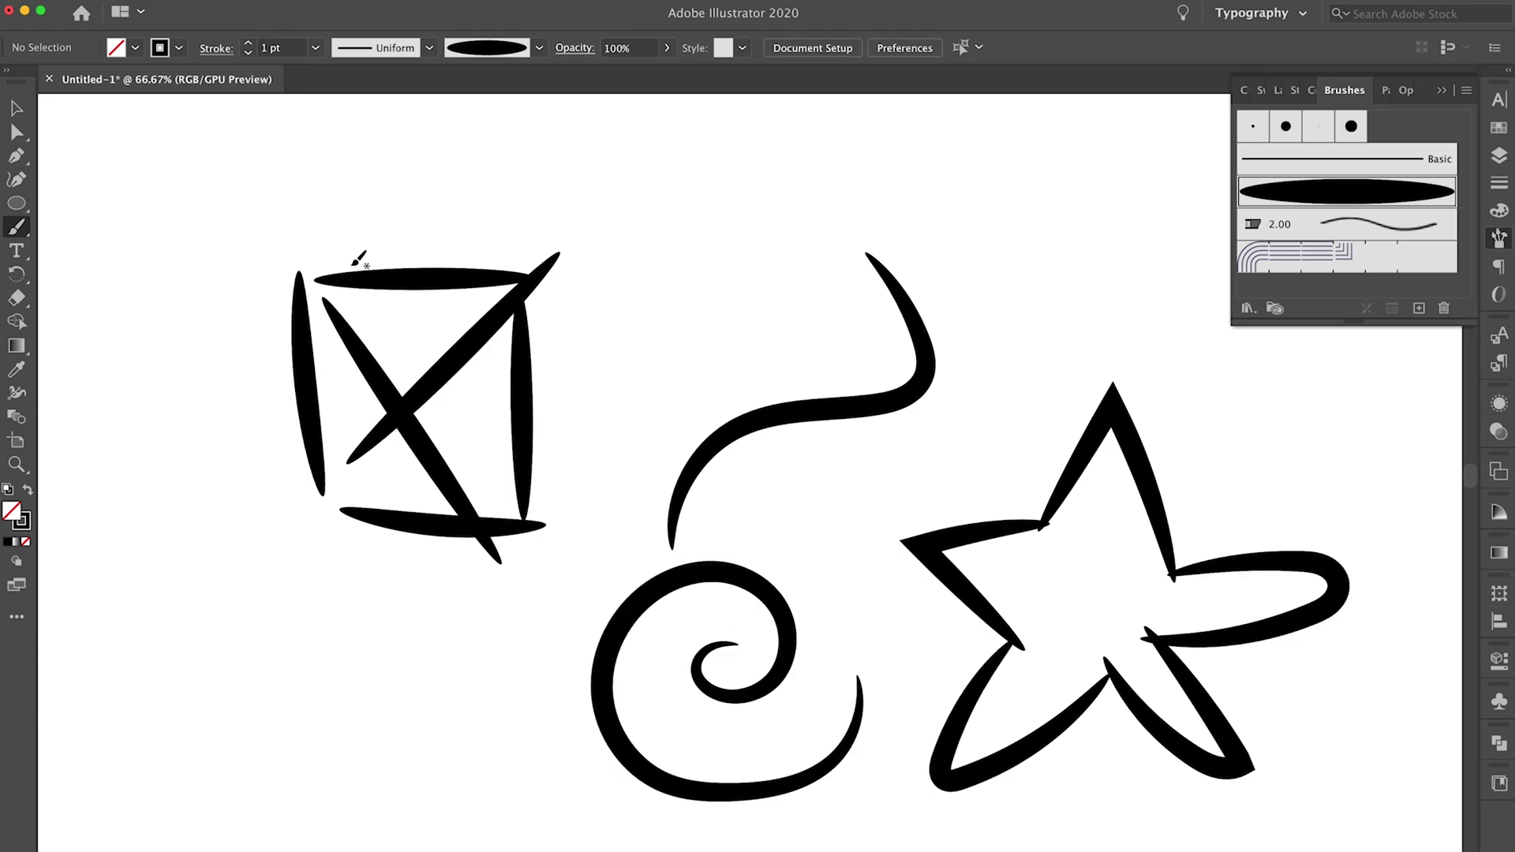
pyautogui.moveTo(223, 794); pyautogui.dragTo(395, 710)
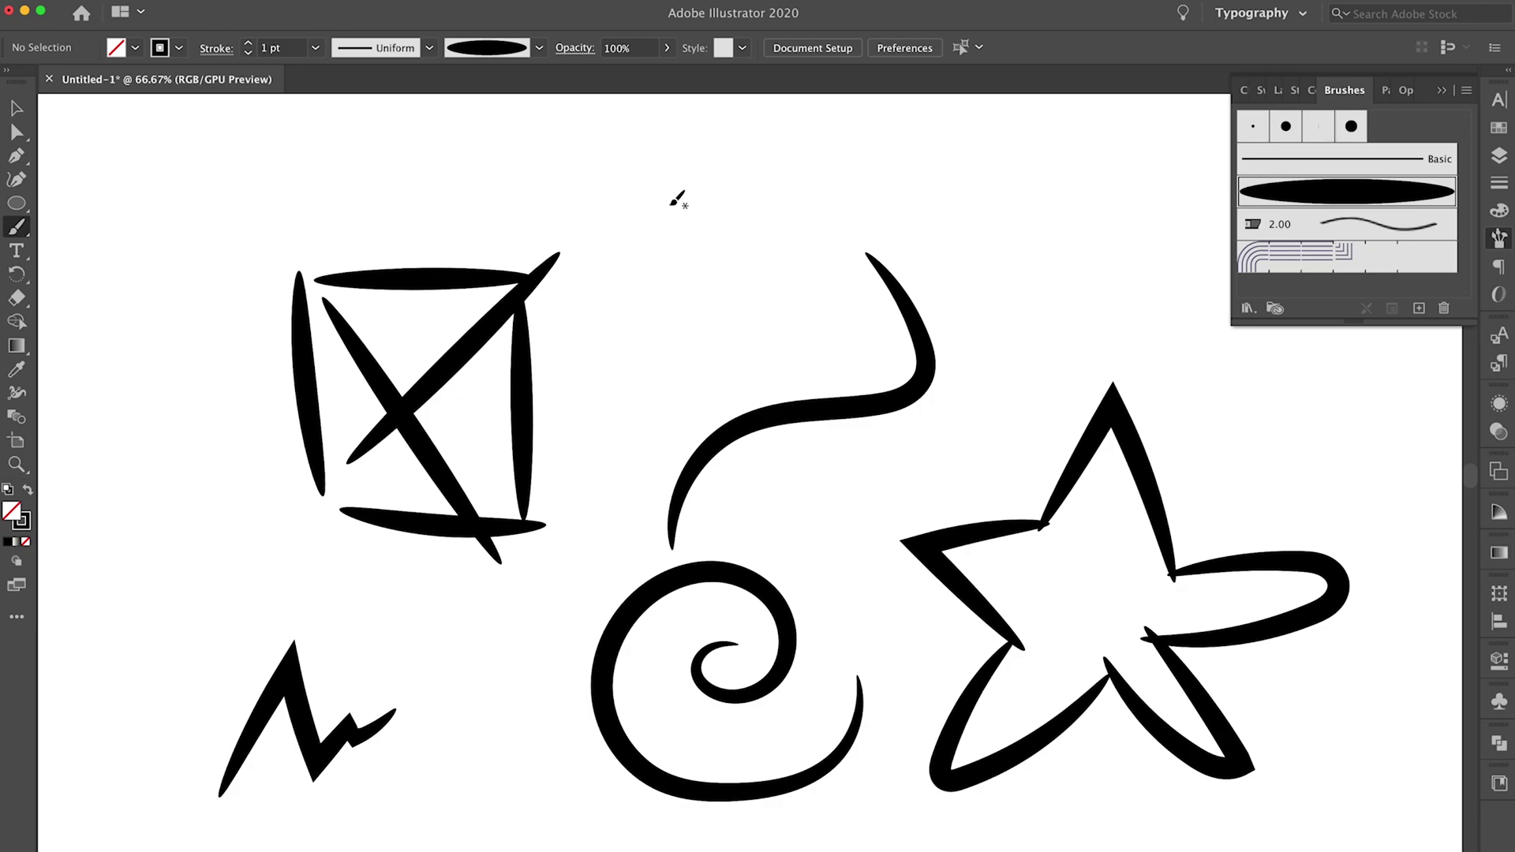
# Select all the test strokes and delete them from the canvas.
pyautogui.press('v')
pyautogui.scroll(-2, 153, 196)
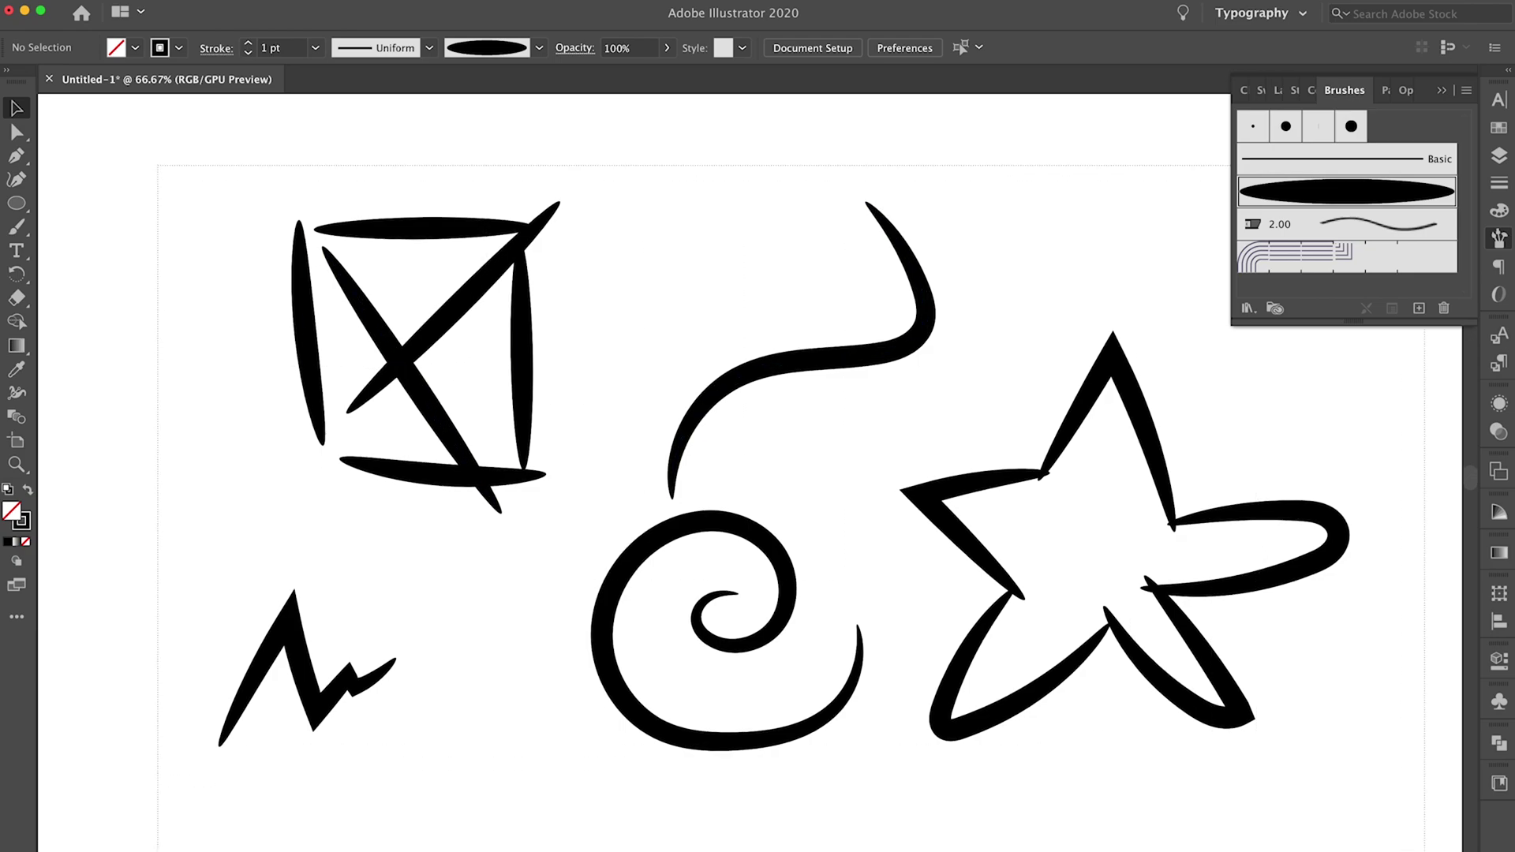
pyautogui.hotkey('ctrl', 'a')
pyautogui.press('Delete')
# Paint a wide four-stroke frame with the elliptical art brush, using long horizontal edges and inward-curving sides.
pyautogui.press('b')
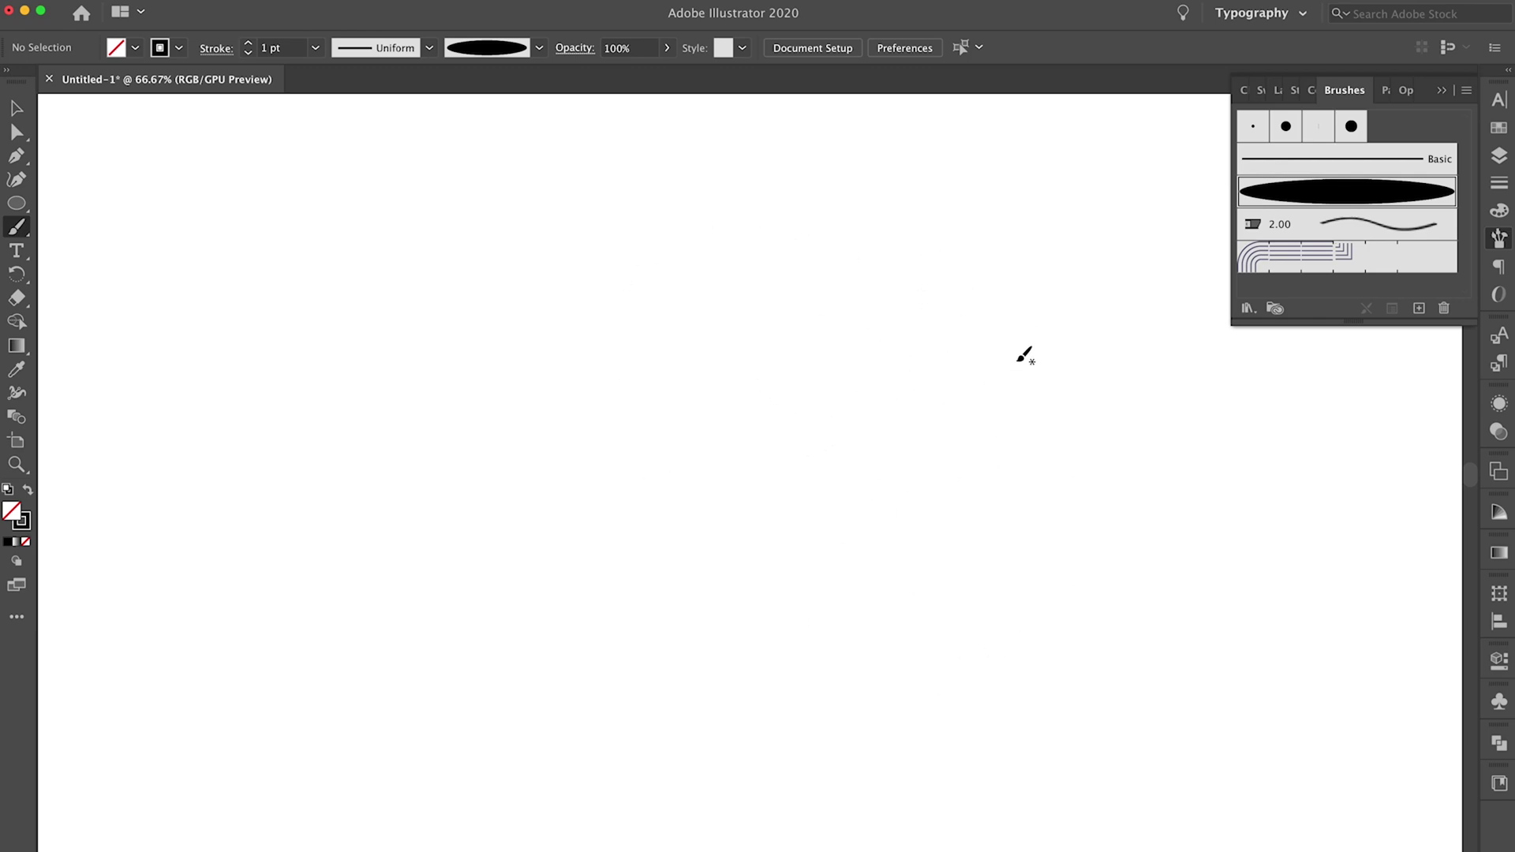
pyautogui.moveTo(971, 333); pyautogui.dragTo(979, 602)
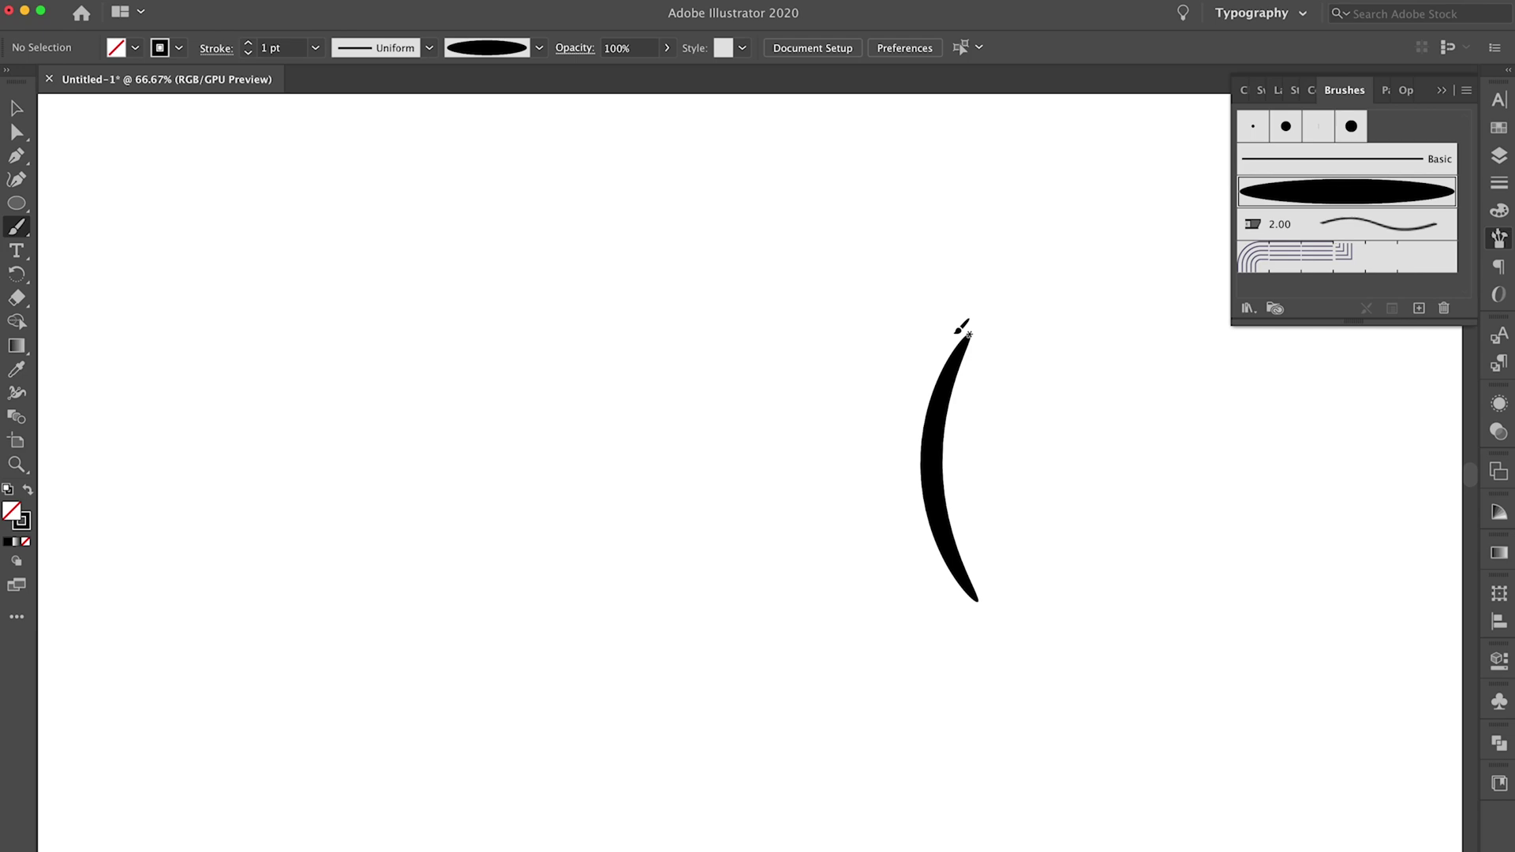
pyautogui.moveTo(964, 337); pyautogui.dragTo(501, 341)
pyautogui.moveTo(983, 601); pyautogui.dragTo(509, 590)
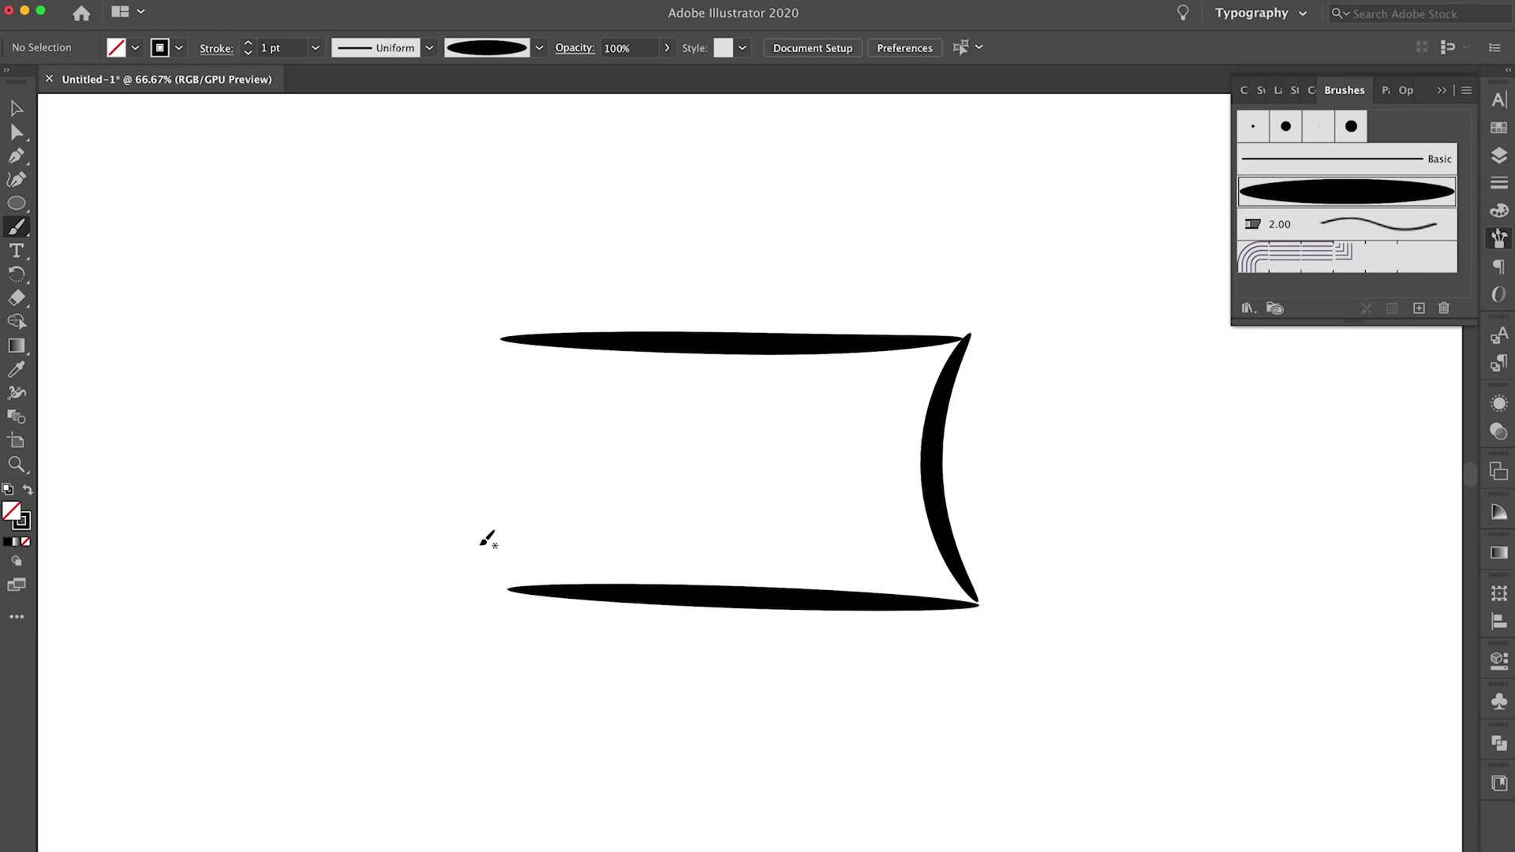
pyautogui.moveTo(483, 333); pyautogui.dragTo(513, 563)
# Paint a small open ring in the middle of the frame, with strokes running to both sides and two spreading downward.
pyautogui.moveTo(753, 450)
pyautogui.mouseDown()
pyautogui.moveTo(719, 456)
pyautogui.moveTo(762, 475)
pyautogui.mouseUp()
pyautogui.moveTo(941, 472); pyautogui.dragTo(762, 474)
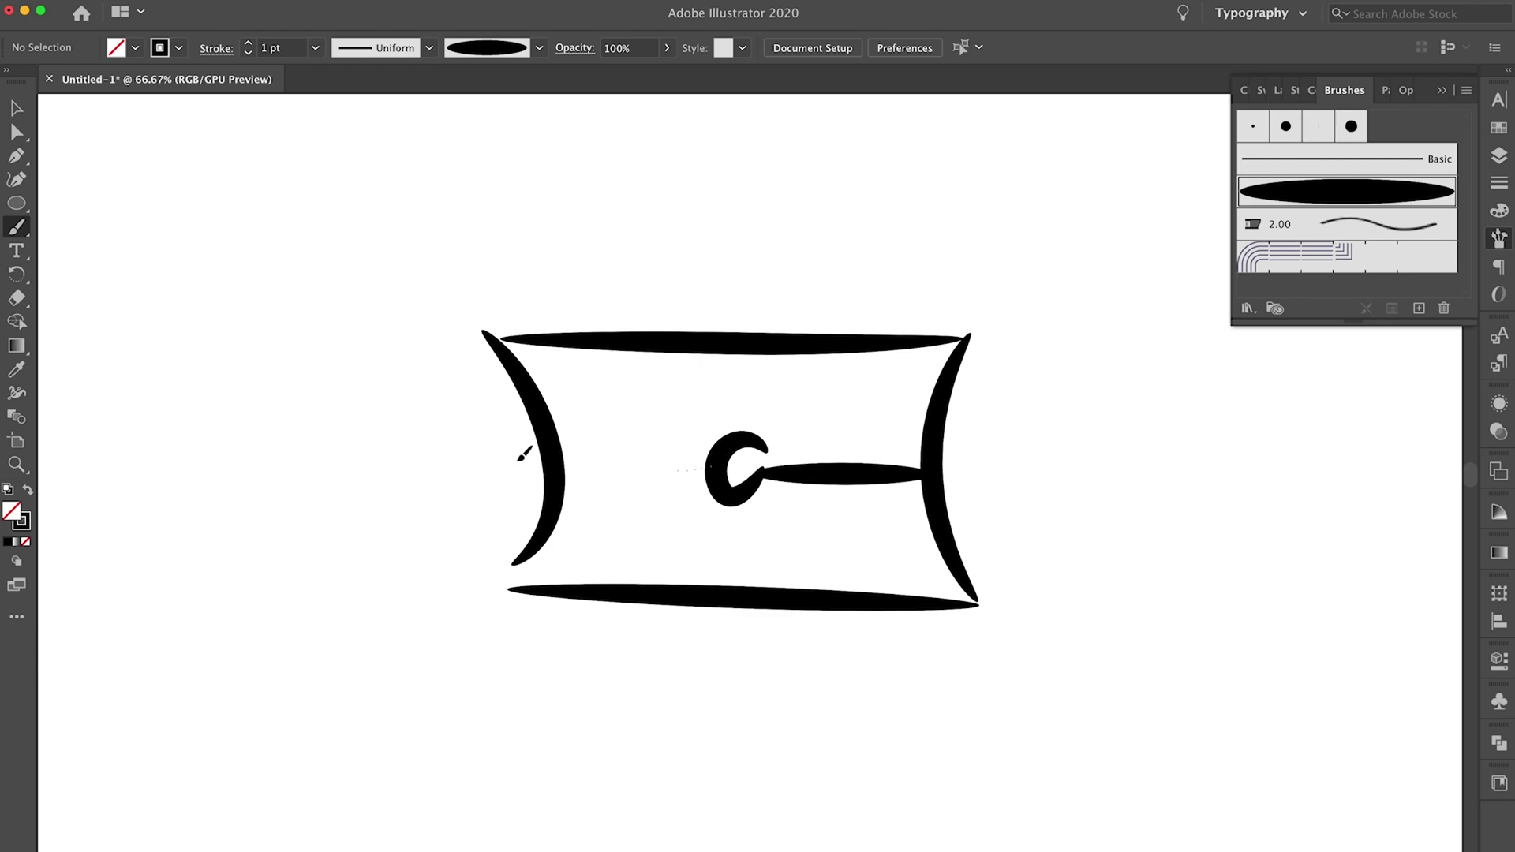
pyautogui.moveTo(516, 459)
pyautogui.mouseDown()
pyautogui.moveTo(705, 470)
pyautogui.moveTo(820, 678)
pyautogui.mouseUp()
pyautogui.moveTo(731, 487); pyautogui.dragTo(684, 585)
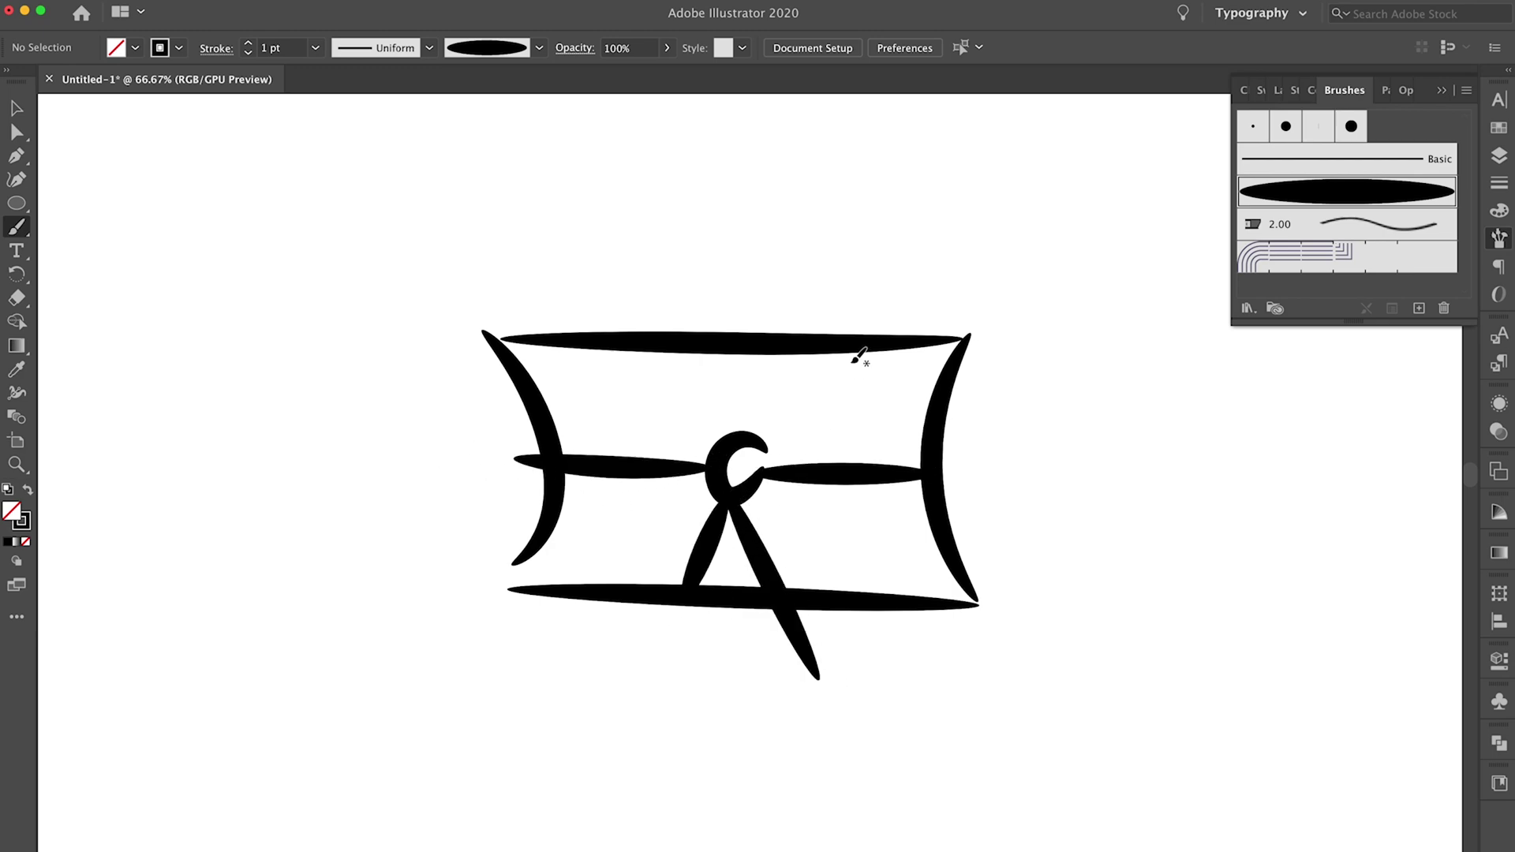
# Paint a flared collar above the frame: two outward-slanting side strokes and one long horizontal rim stroke across them.
pyautogui.moveTo(983, 232); pyautogui.dragTo(916, 335)
pyautogui.moveTo(482, 208); pyautogui.dragTo(540, 352)
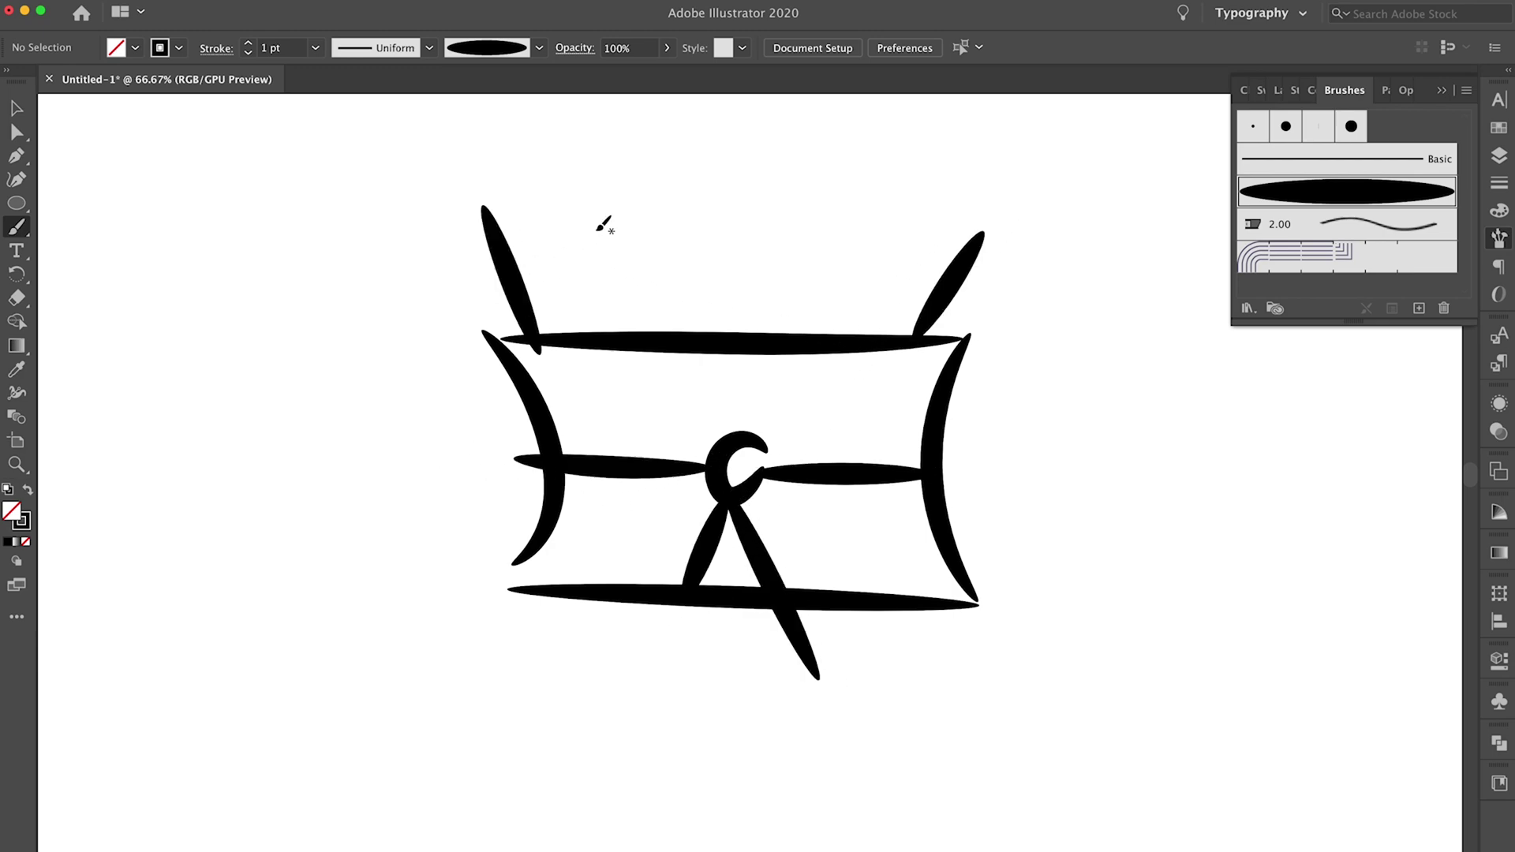
pyautogui.moveTo(1039, 202); pyautogui.dragTo(498, 212)
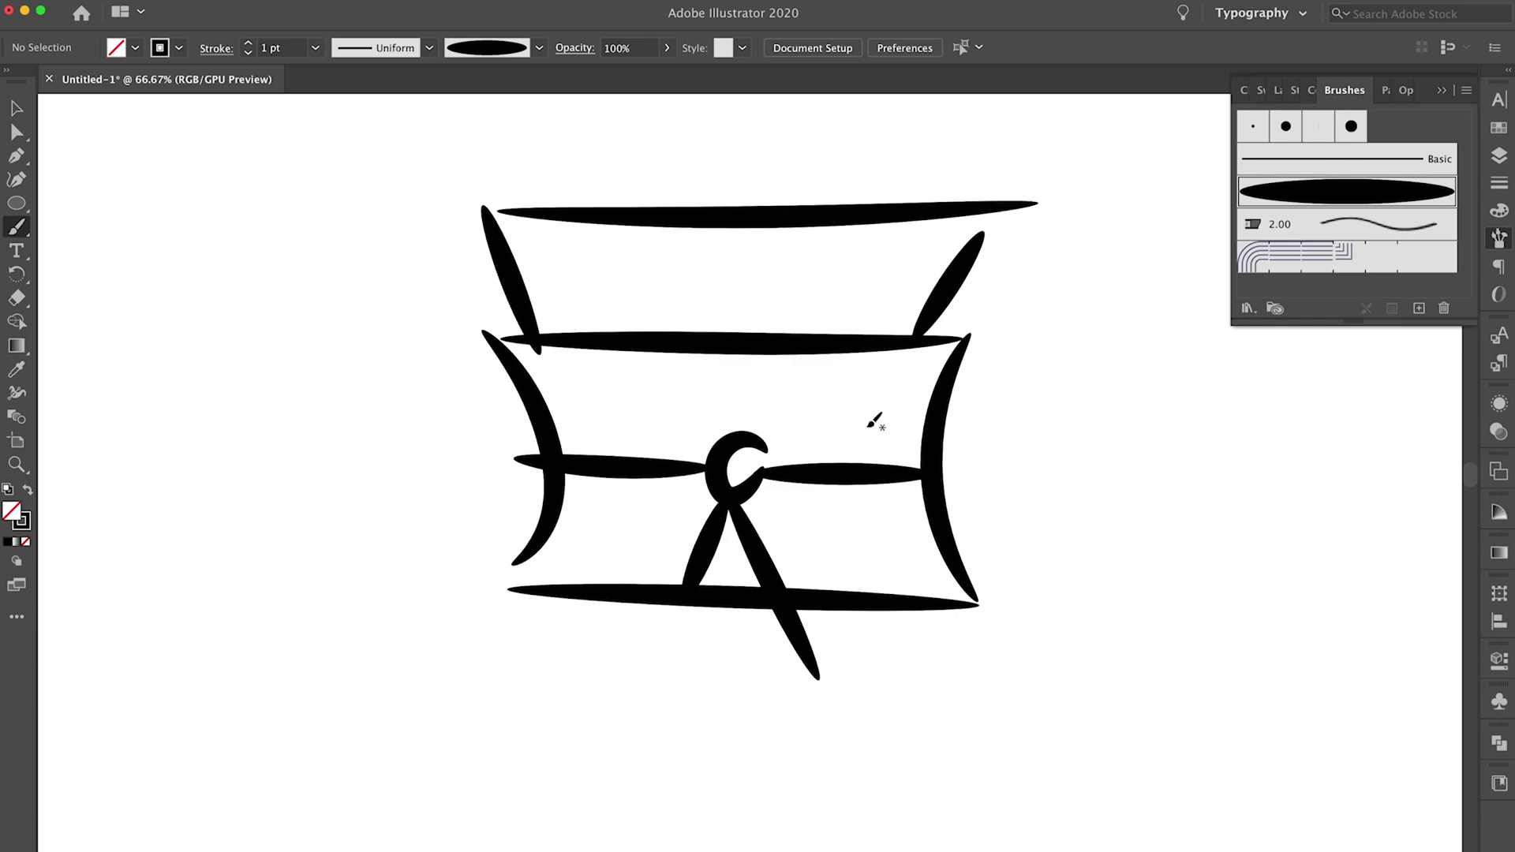
# Scale the whole drawing down to about 73% and deselect it, ready to paint again.
pyautogui.press('v')
pyautogui.press('super+a')
pyautogui.moveTo(760, 681); pyautogui.dragTo(760, 549)
pyautogui.press('super+z')
pyautogui.click(753, 631)
pyautogui.press('b')
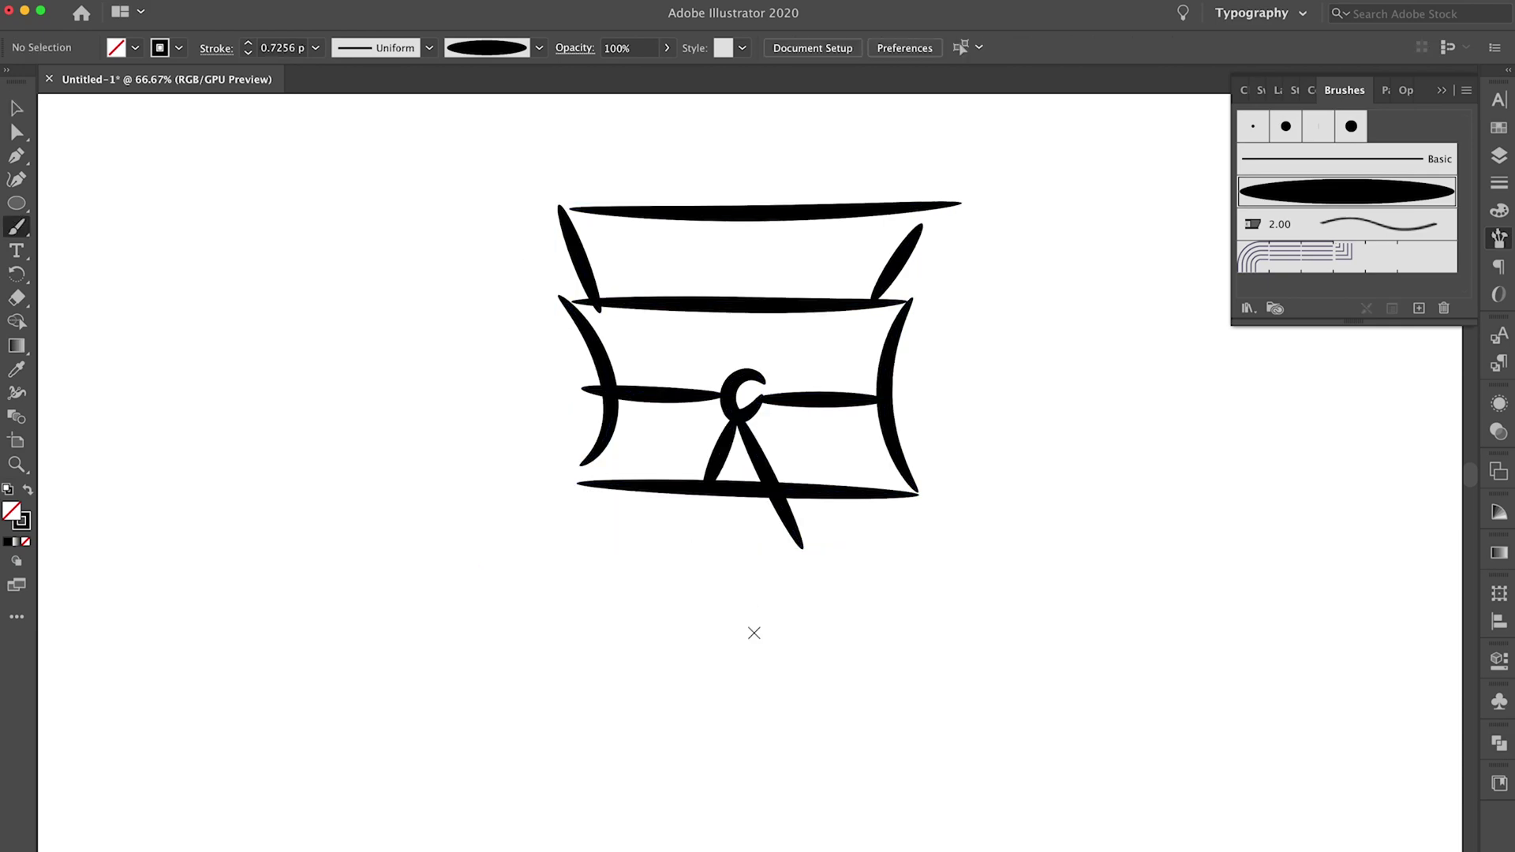
# Paint the vessel's body below the frame: two spreading diagonals, a long baseline and a curved lower-right corner stroke.
pyautogui.moveTo(881, 498); pyautogui.dragTo(1024, 812)
pyautogui.moveTo(609, 491); pyautogui.dragTo(429, 821)
pyautogui.moveTo(1061, 811); pyautogui.dragTo(248, 805)
pyautogui.moveTo(960, 653); pyautogui.dragTo(892, 805)
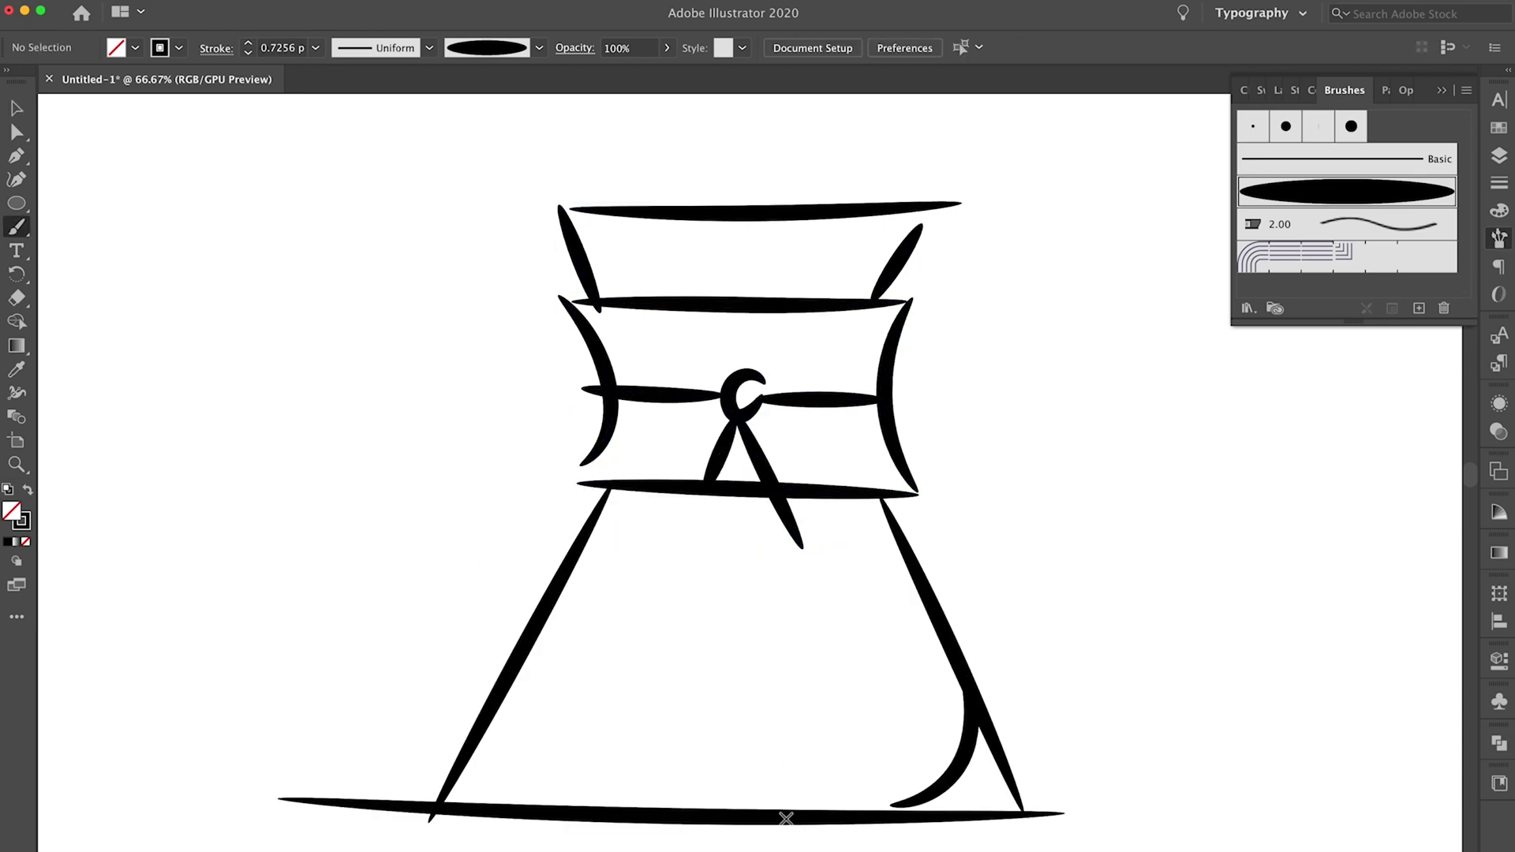
pyautogui.moveTo(505, 694); pyautogui.dragTo(568, 823)
pyautogui.press('super+z')
# Duplicate the curved corner stroke, mirror it horizontally and place it against the left diagonal.
pyautogui.press('v')
pyautogui.click(957, 770)
pyautogui.moveTo(956, 770); pyautogui.dragTo(608, 764)
pyautogui.rightClick(609, 760)
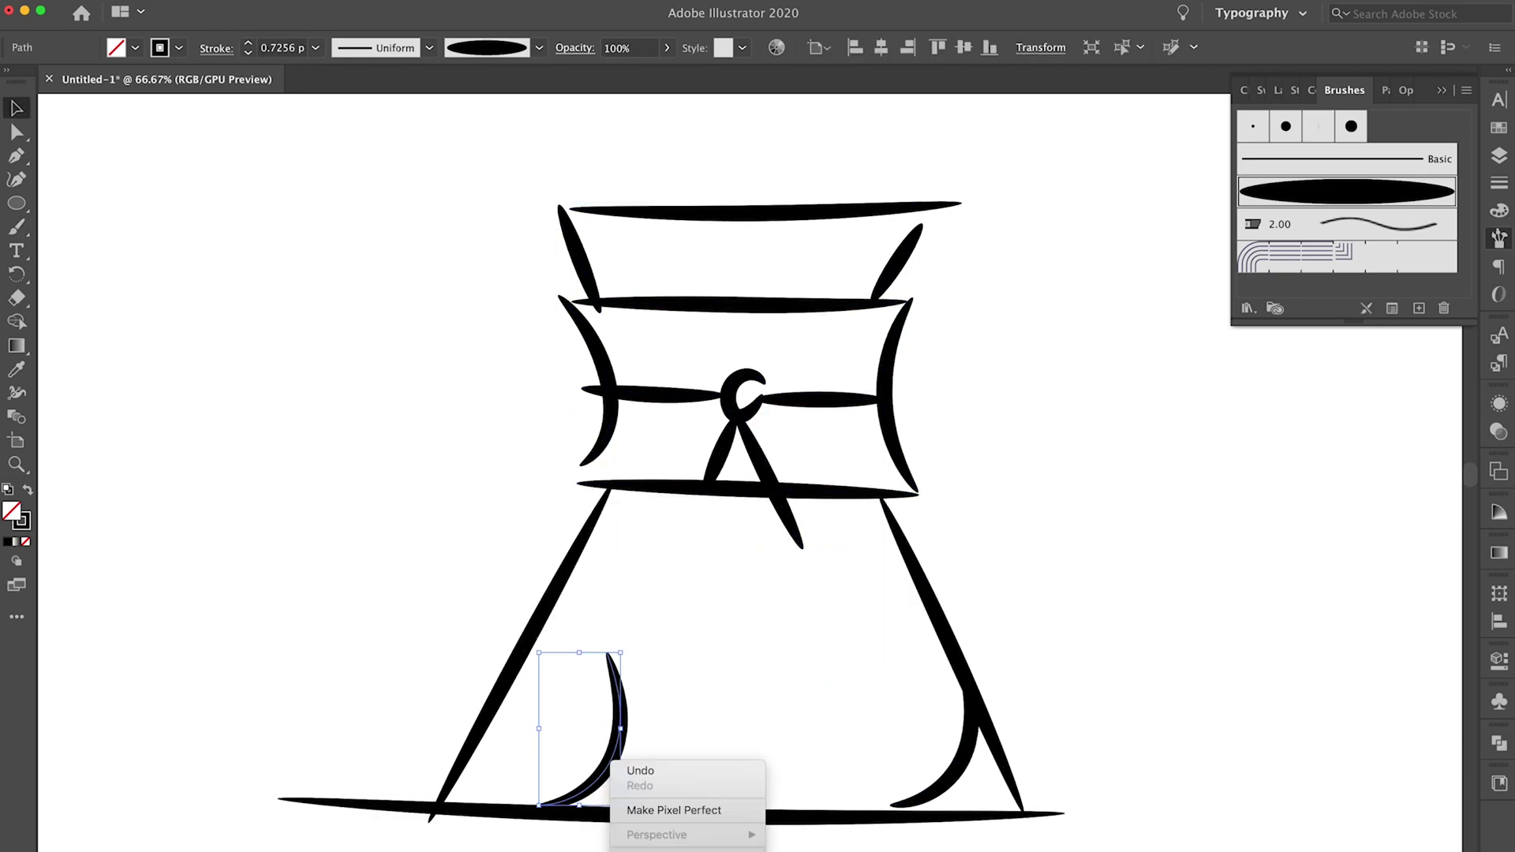
pyautogui.click(575, 638)
pyautogui.hotkey('shift', 'Left')
pyautogui.hotkey('shift', 'Left')
pyautogui.hotkey('shift', 'Left')
pyautogui.hotkey('shift', 'Left')
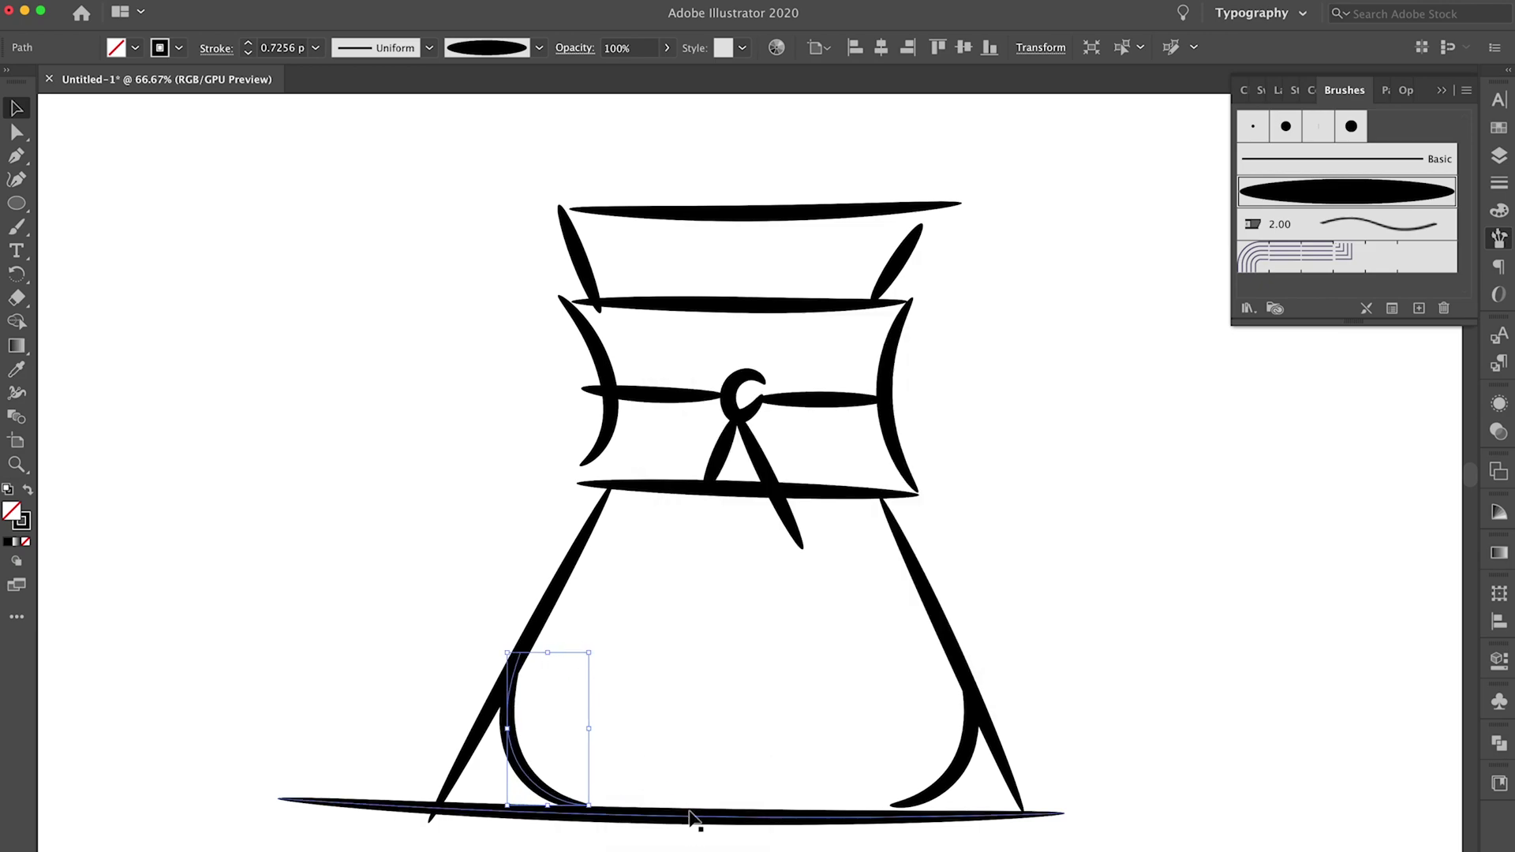
# Nudge the long baseline stroke up to meet the two curved corner strokes.
pyautogui.click(690, 813)
pyautogui.hotkey('shift', 'Up')
pyautogui.press('Up')
pyautogui.press('Up')
# Rotate the whole drawing slightly counterclockwise, then nudge it up and to the right.
pyautogui.moveTo(351, 180); pyautogui.dragTo(1018, 824)
pyautogui.moveTo(1078, 199); pyautogui.dragTo(1074, 193)
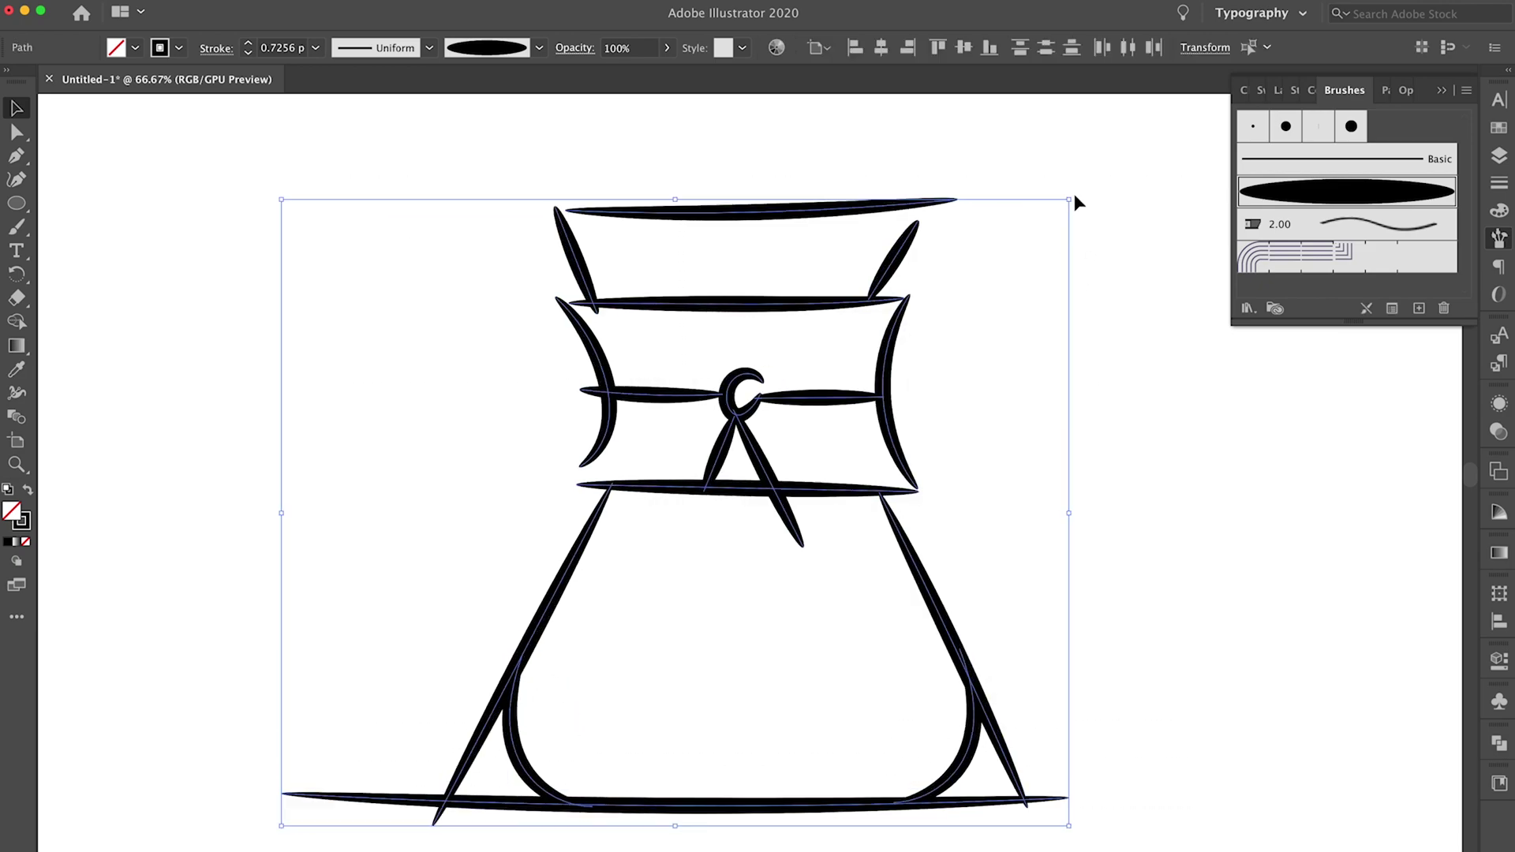
pyautogui.hotkey('shift', 'Up')
pyautogui.hotkey('shift', 'Up')
pyautogui.hotkey('shift', 'Right')
pyautogui.hotkey('shift', 'Right')
pyautogui.hotkey('shift', 'Left')
pyautogui.click(441, 703)
pyautogui.press('b')
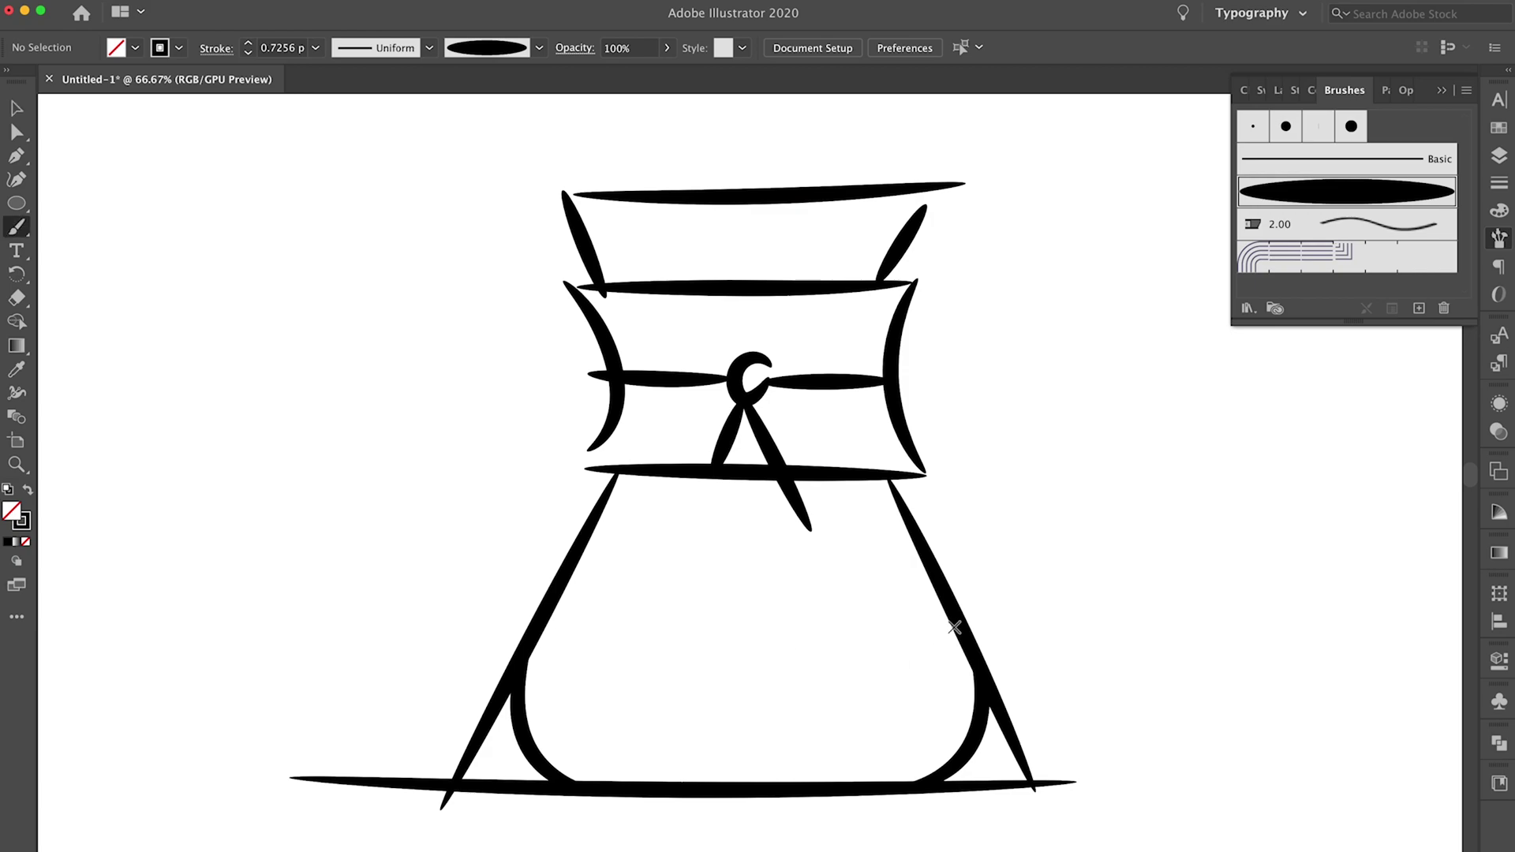
# Paint a horizontal fill line across the lower body and a row of slanted hatch strokes beneath it.
pyautogui.moveTo(562, 634); pyautogui.dragTo(952, 633)
pyautogui.moveTo(916, 644); pyautogui.dragTo(965, 740)
pyautogui.moveTo(865, 663); pyautogui.dragTo(918, 778)
pyautogui.moveTo(811, 652); pyautogui.dragTo(862, 772)
pyautogui.moveTo(740, 655); pyautogui.dragTo(792, 780)
pyautogui.moveTo(680, 652); pyautogui.dragTo(731, 777)
pyautogui.moveTo(626, 647); pyautogui.dragTo(669, 772)
pyautogui.moveTo(558, 641)
pyautogui.mouseDown()
pyautogui.moveTo(607, 768)
pyautogui.moveTo(575, 772)
pyautogui.mouseUp()
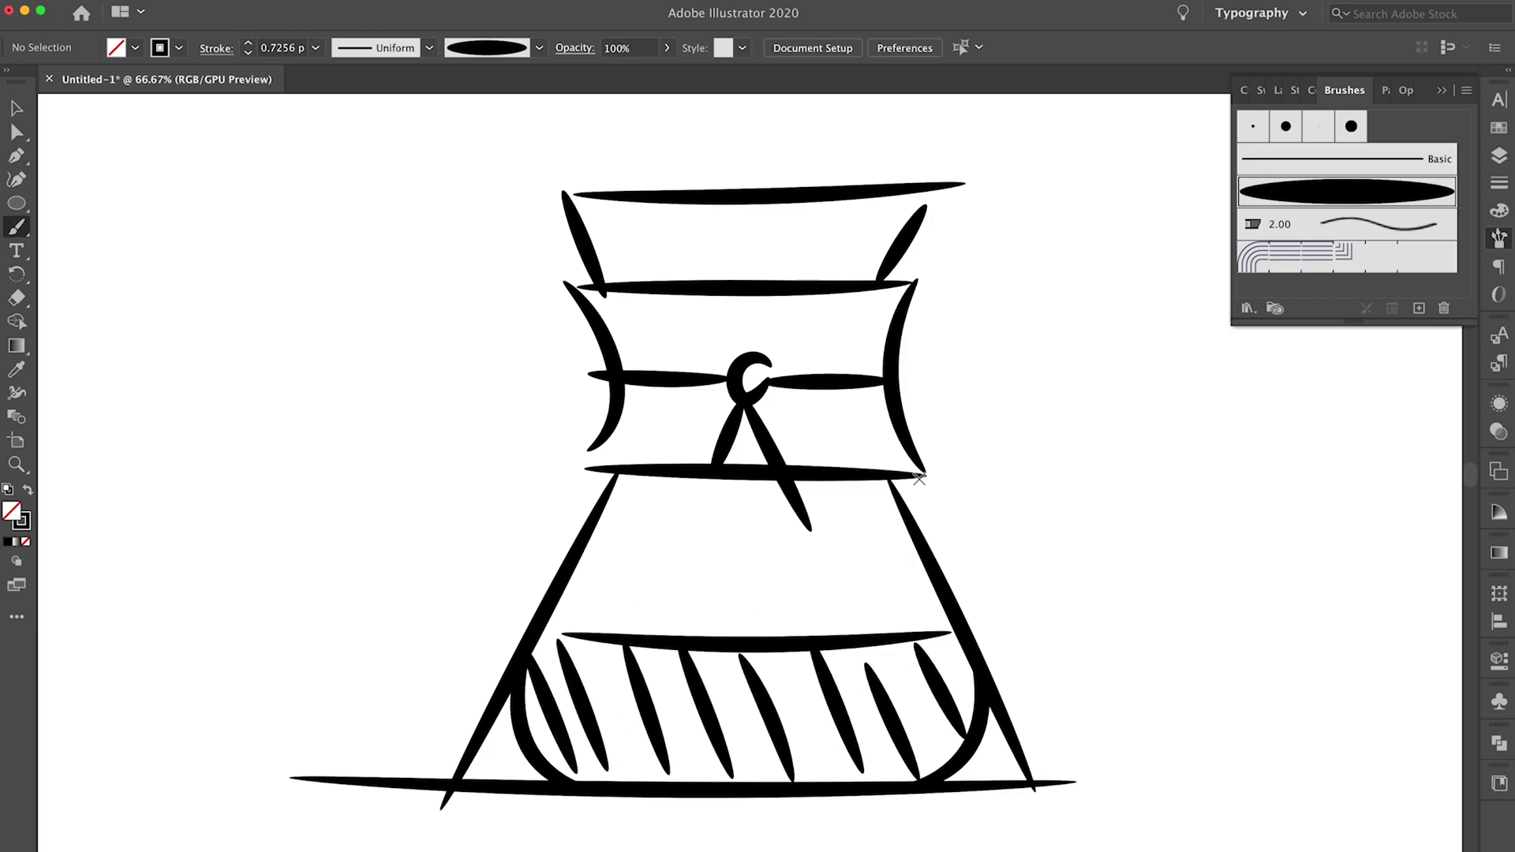
# Scale the whole drawing down to about 89% and move it lower to free space above it.
pyautogui.press('v')
pyautogui.moveTo(382, 189); pyautogui.dragTo(1234, 835)
pyautogui.moveTo(683, 811); pyautogui.dragTo(684, 778)
pyautogui.hotkey('shift', 'Down')
pyautogui.hotkey('shift', 'Down')
pyautogui.hotkey('shift', 'Down')
pyautogui.hotkey('shift', 'Down')
pyautogui.click(247, 437)
pyautogui.press('b')
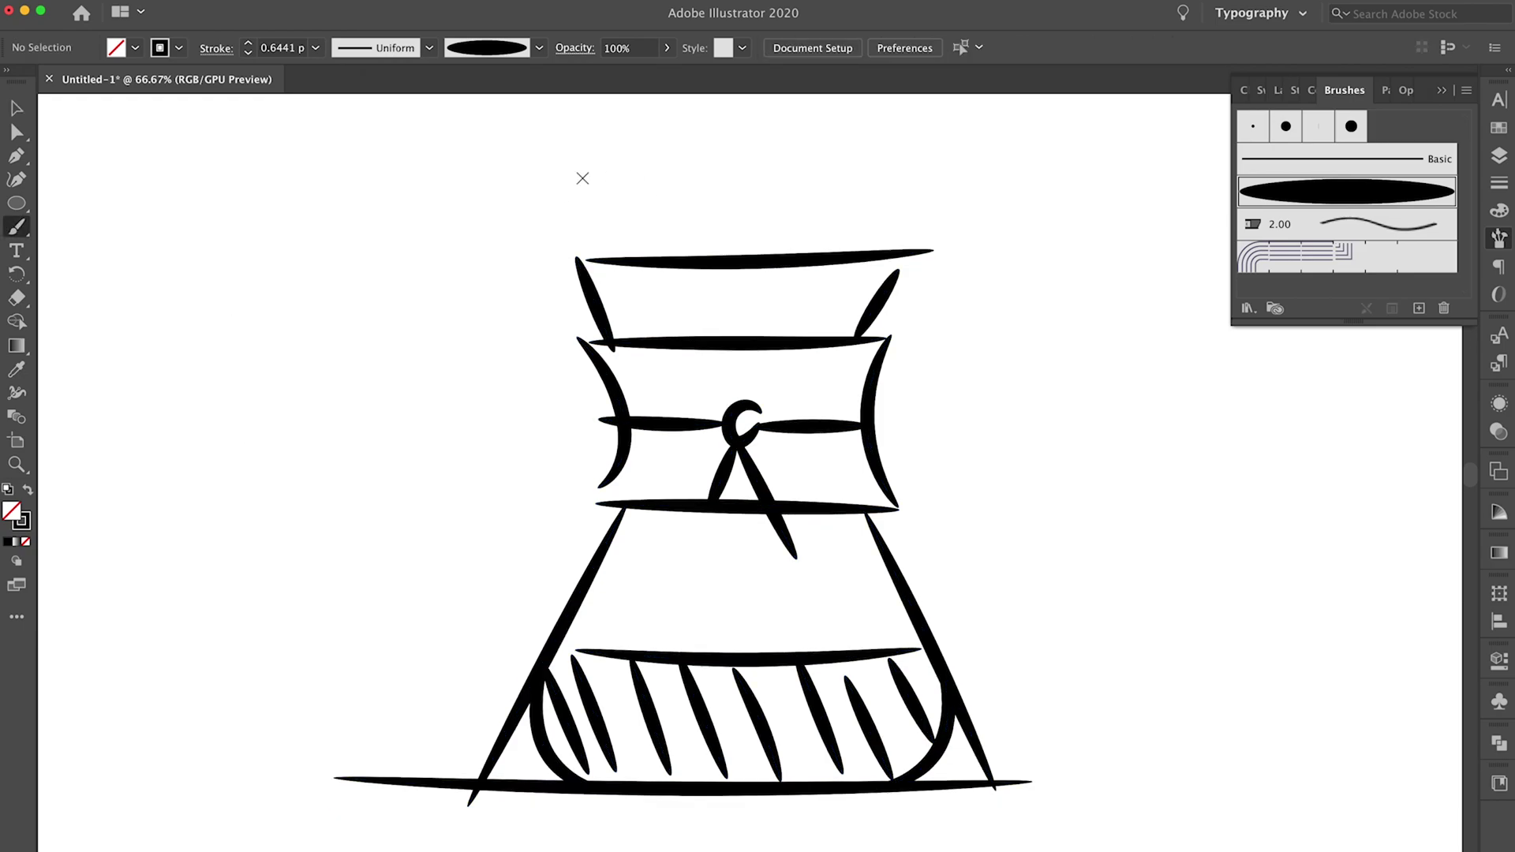
# Paint the crossing strokes of a pointed filter rising from the collar, with one peak on each side.
pyautogui.moveTo(562, 127)
pyautogui.mouseDown()
pyautogui.moveTo(647, 336)
pyautogui.moveTo(825, 336)
pyautogui.mouseUp()
pyautogui.moveTo(939, 119); pyautogui.dragTo(789, 355)
pyautogui.moveTo(936, 120); pyautogui.dragTo(700, 238)
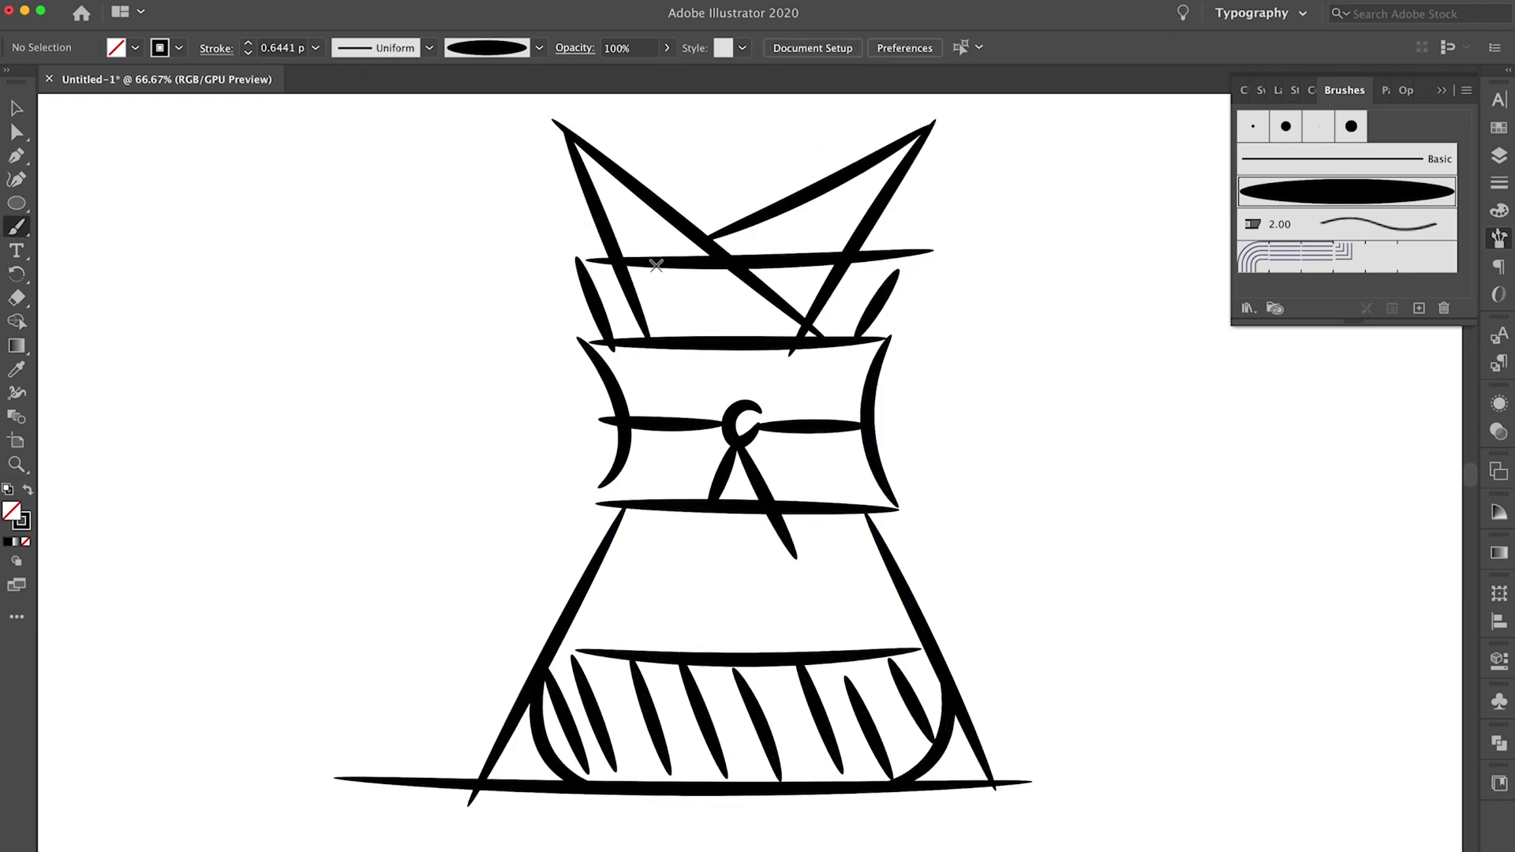
# Nudge the two strokes of the filter's right peak to the right and slightly up.
pyautogui.press('v')
pyautogui.hotkey('shift', 'Right')
pyautogui.hotkey('shift', 'Right')
pyautogui.hotkey('shift', 'Right')
pyautogui.press('Up')
pyautogui.press('Up')
pyautogui.press('Up')
# Select the strokes of the filter's left peak and nudge them left and slightly up.
pyautogui.moveTo(521, 150); pyautogui.dragTo(674, 211)
pyautogui.hotkey('shift', 'Left')
pyautogui.press('Left')
pyautogui.press('Left')
pyautogui.press('Left')
pyautogui.press('Left')
pyautogui.press('Up')
pyautogui.press('Up')
# Select the entire drawing and nudge it down on the artboard.
pyautogui.moveTo(431, 109)
pyautogui.mouseDown()
pyautogui.moveTo(1050, 739)
pyautogui.moveTo(1099, 816)
pyautogui.mouseUp()
pyautogui.hotkey('shift', 'Down')
pyautogui.hotkey('shift', 'Down')
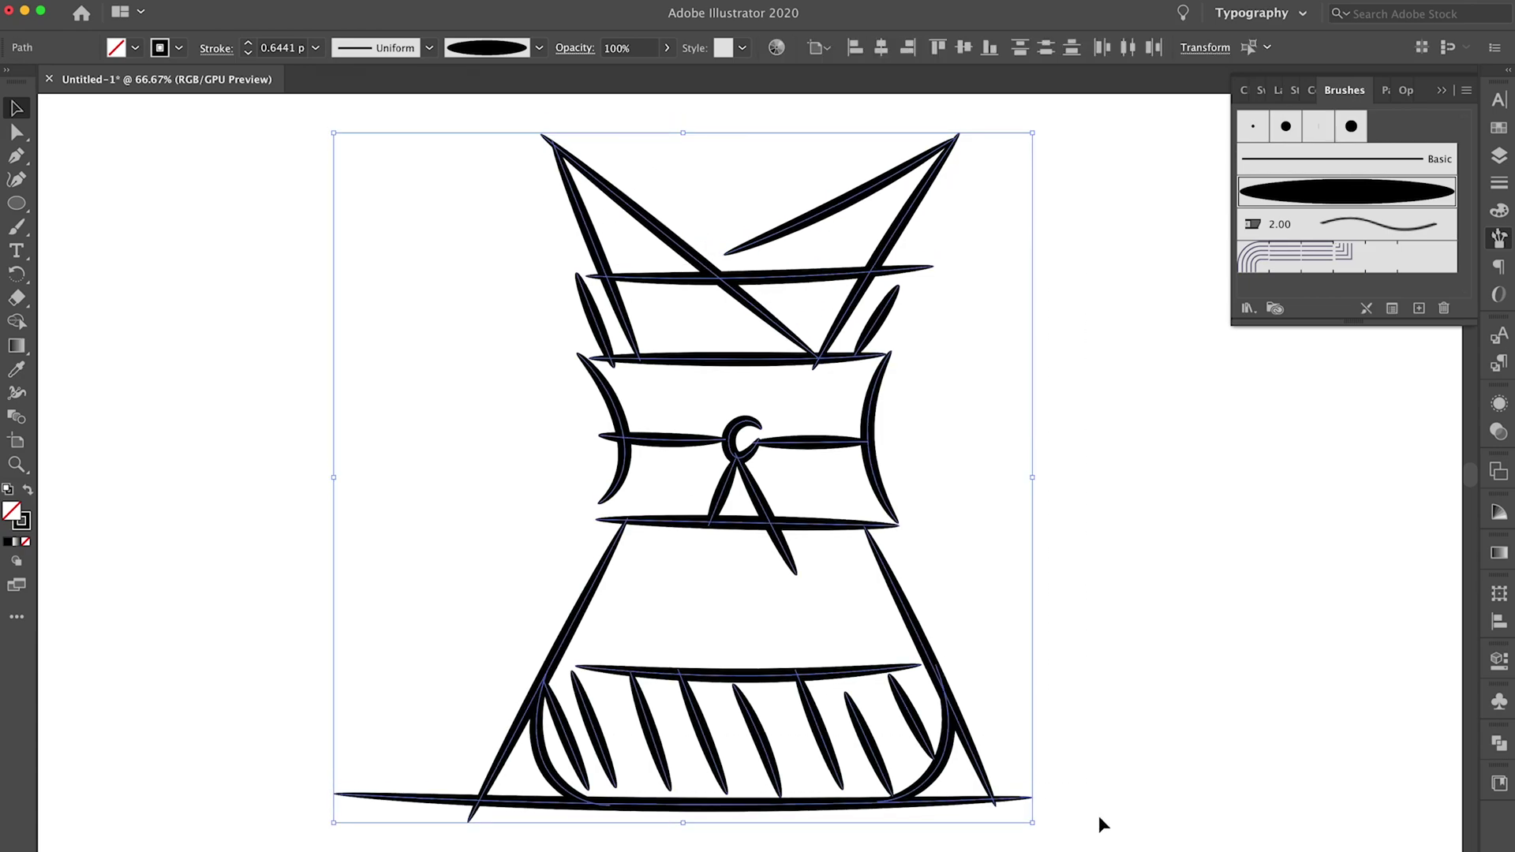
pyautogui.click(1099, 816)
# Shift the baseline stroke to the right so it sits centred under the vessel.
pyautogui.click(396, 798)
pyautogui.hotkey('shift', 'Right')
pyautogui.hotkey('shift', 'Right')
pyautogui.hotkey('shift', 'Right')
pyautogui.hotkey('shift', 'Right')
pyautogui.hotkey('shift', 'Right')
# Scale the entire drawing down to about 95% around its centre.
pyautogui.moveTo(321, 145)
pyautogui.mouseDown()
pyautogui.moveTo(519, 276)
pyautogui.moveTo(1101, 825)
pyautogui.mouseUp()
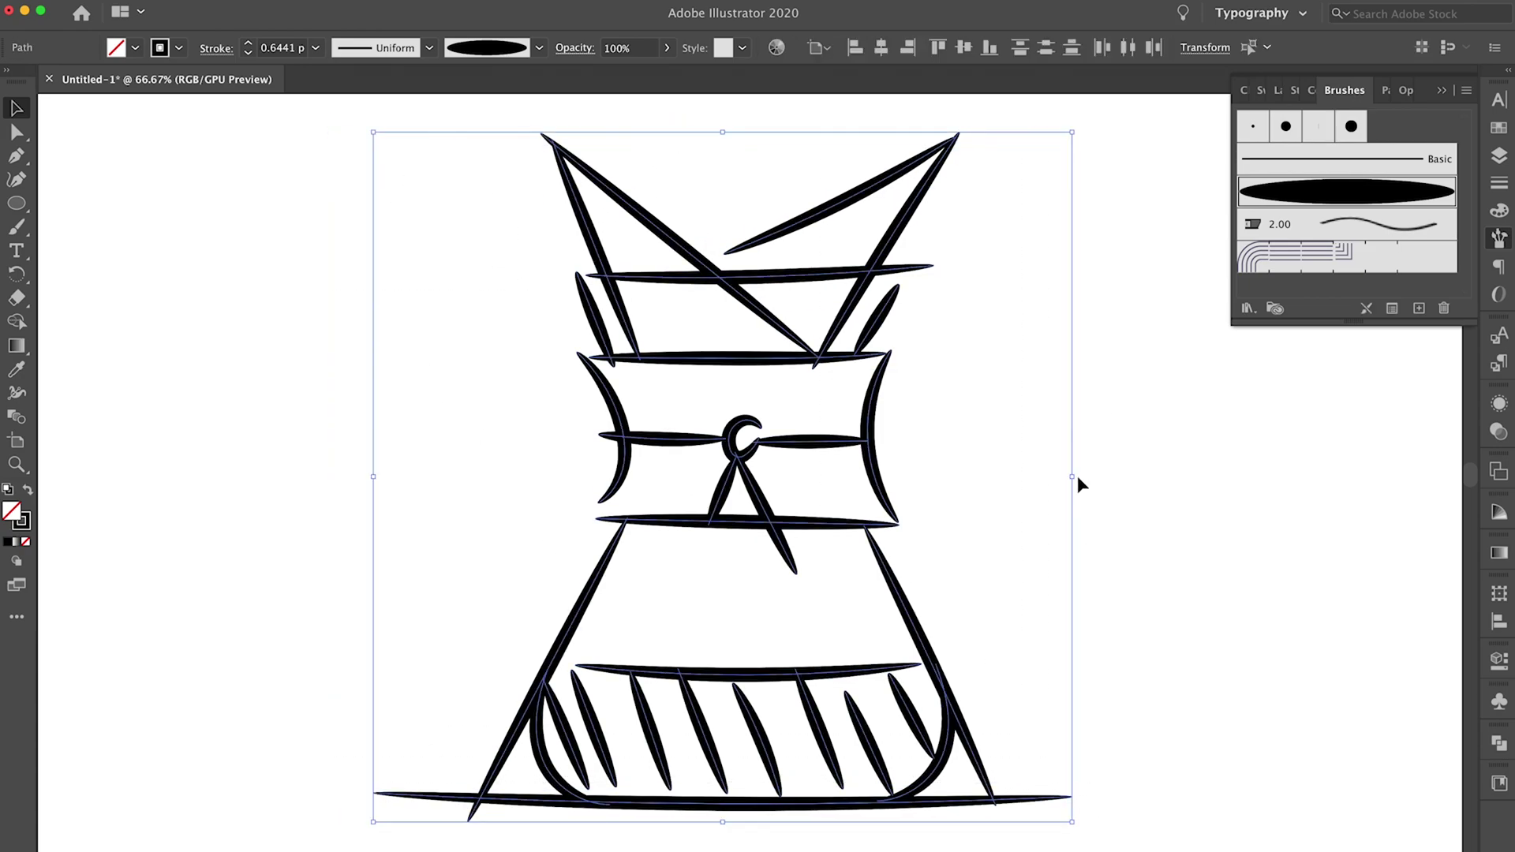
pyautogui.moveTo(1073, 132); pyautogui.dragTo(1056, 150)
pyautogui.click(1103, 149)
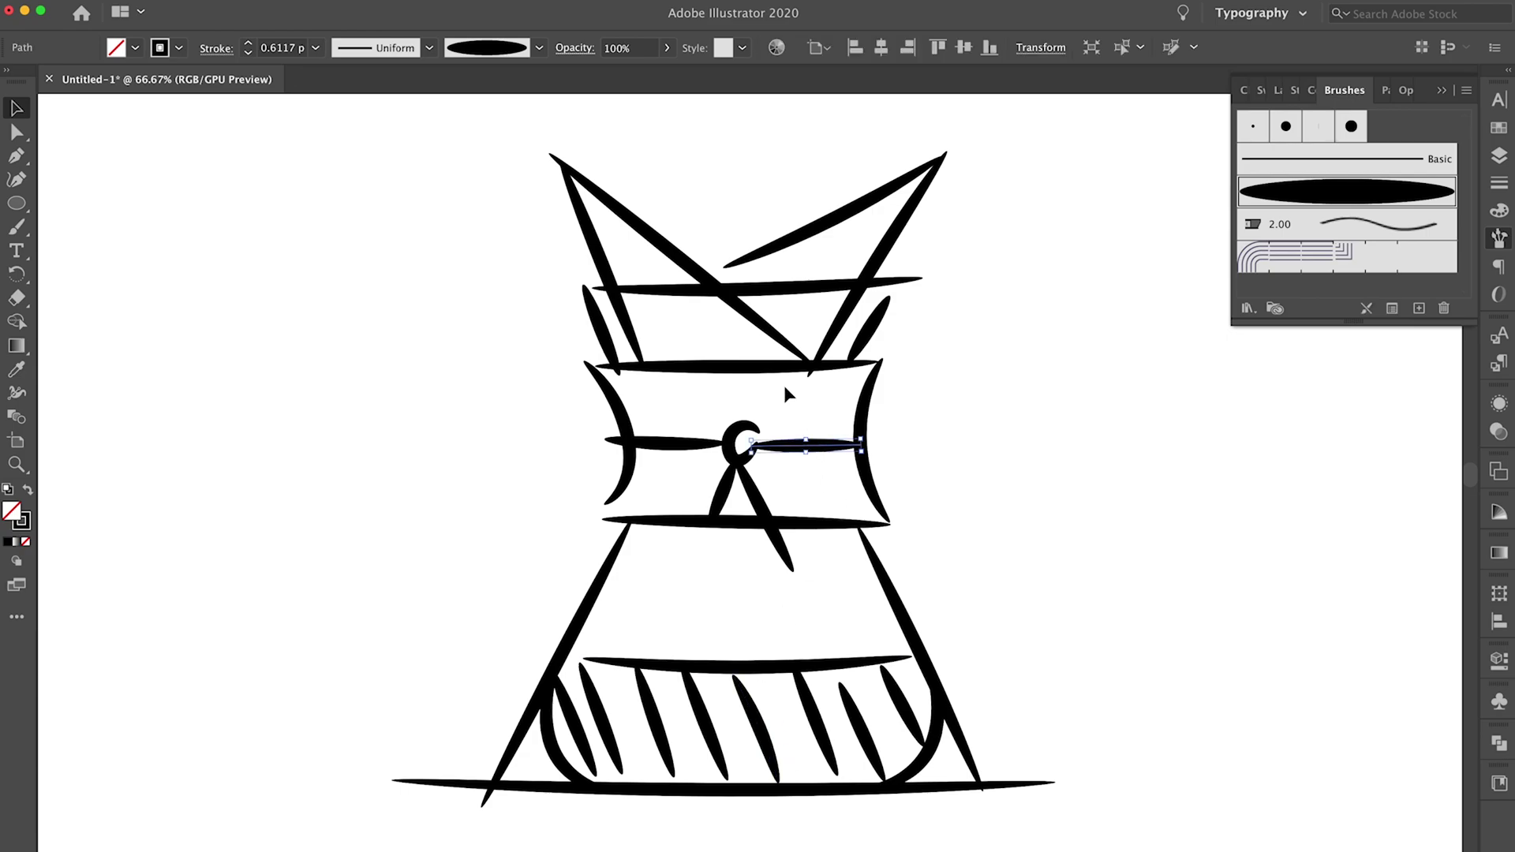
# Nudge the short horizontal stroke to the right of the ring down and slightly left.
pyautogui.click(783, 447)
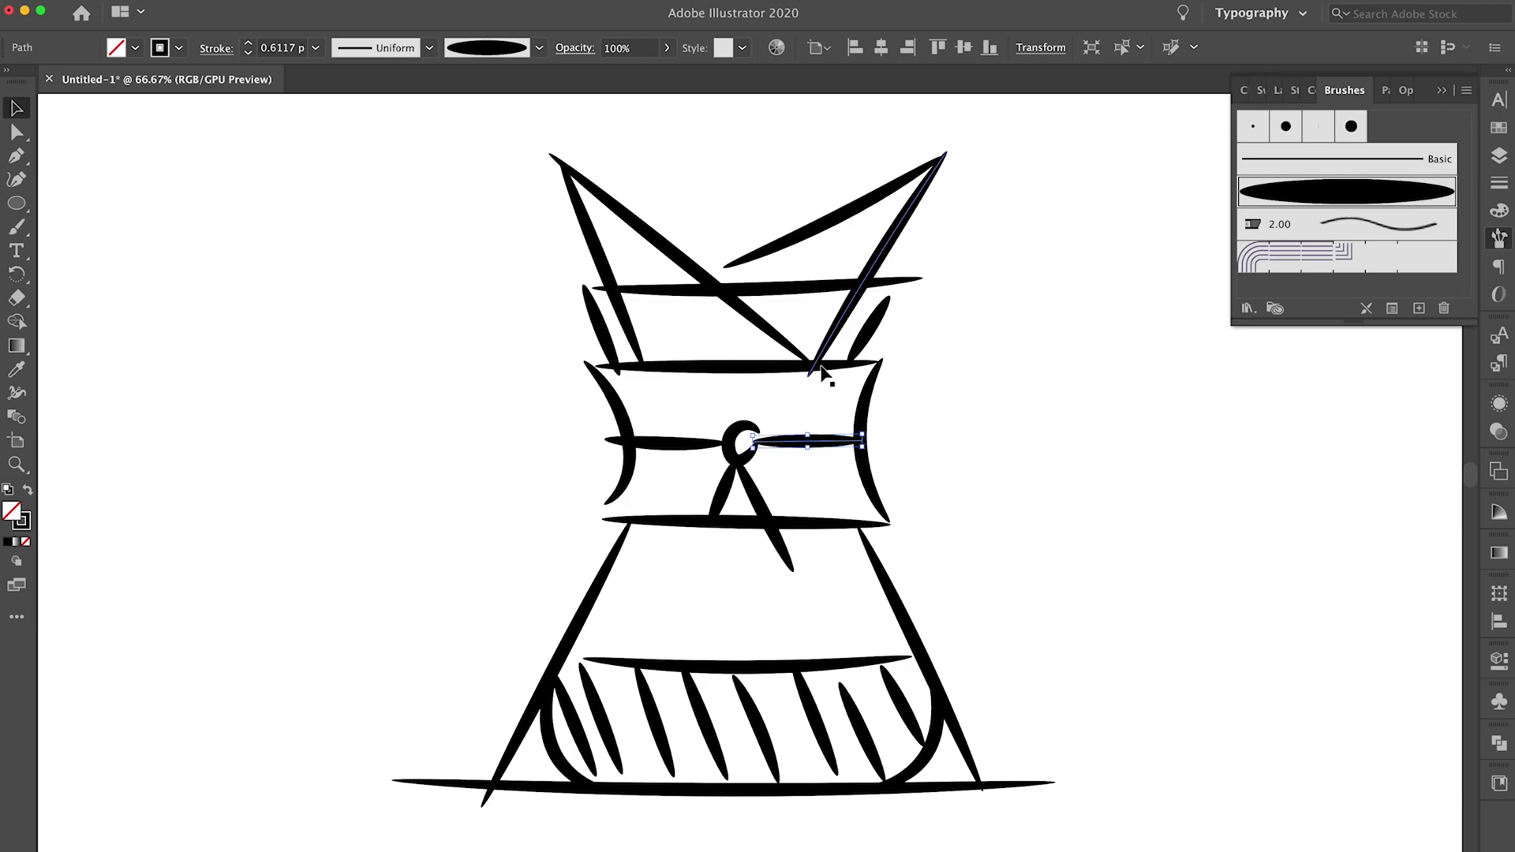
pyautogui.press('Down')
pyautogui.press('Down')
pyautogui.press('Down')
pyautogui.press('Left')
pyautogui.click(562, 542)
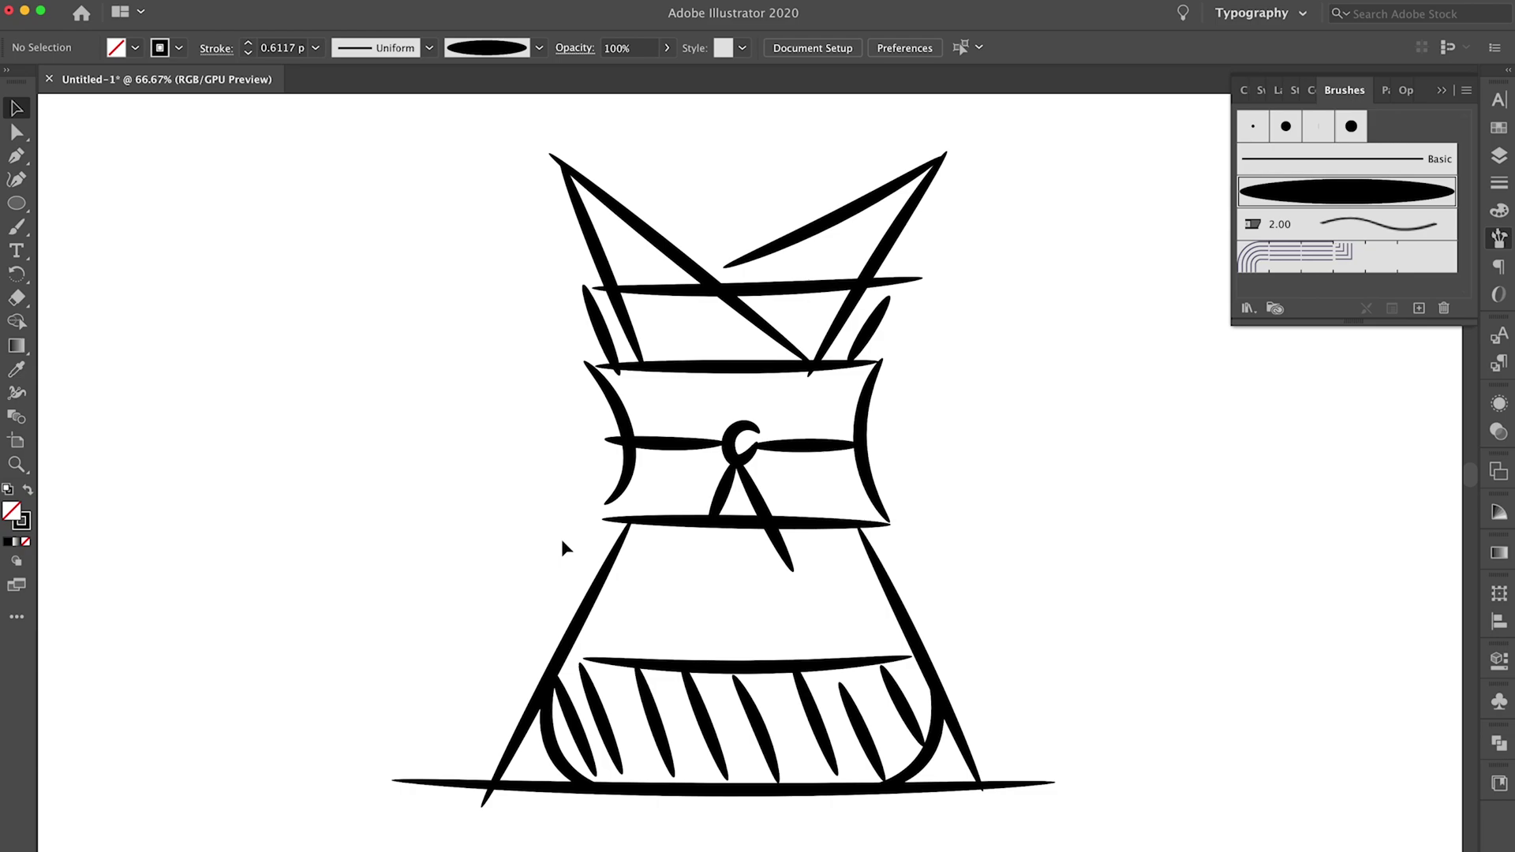
# Select all the brush strokes and expand their appearance into filled shapes.
pyautogui.moveTo(355, 109); pyautogui.dragTo(1058, 825)
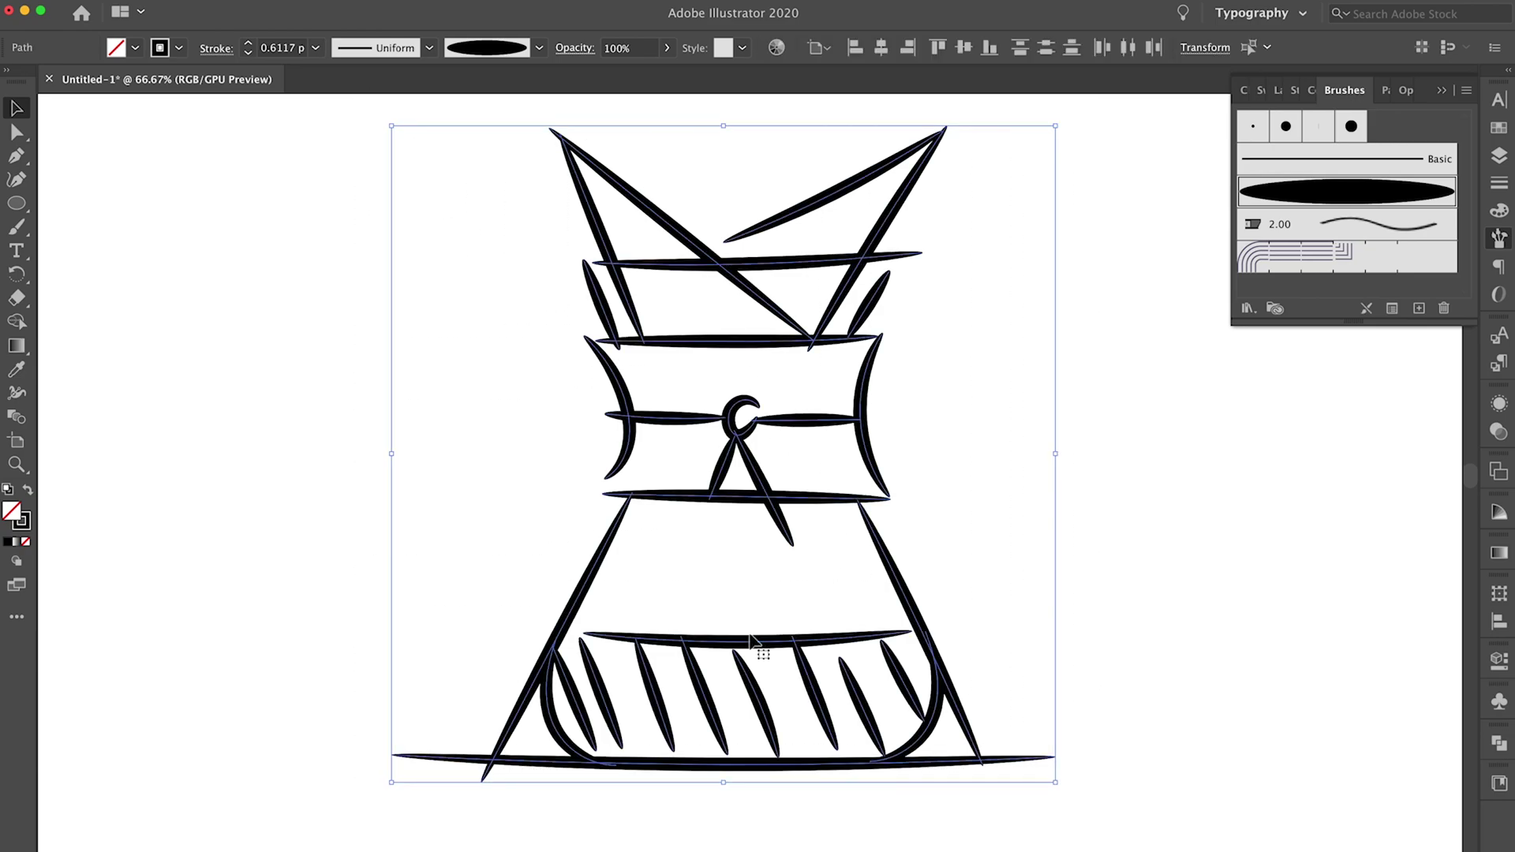
pyautogui.click(194, 0)
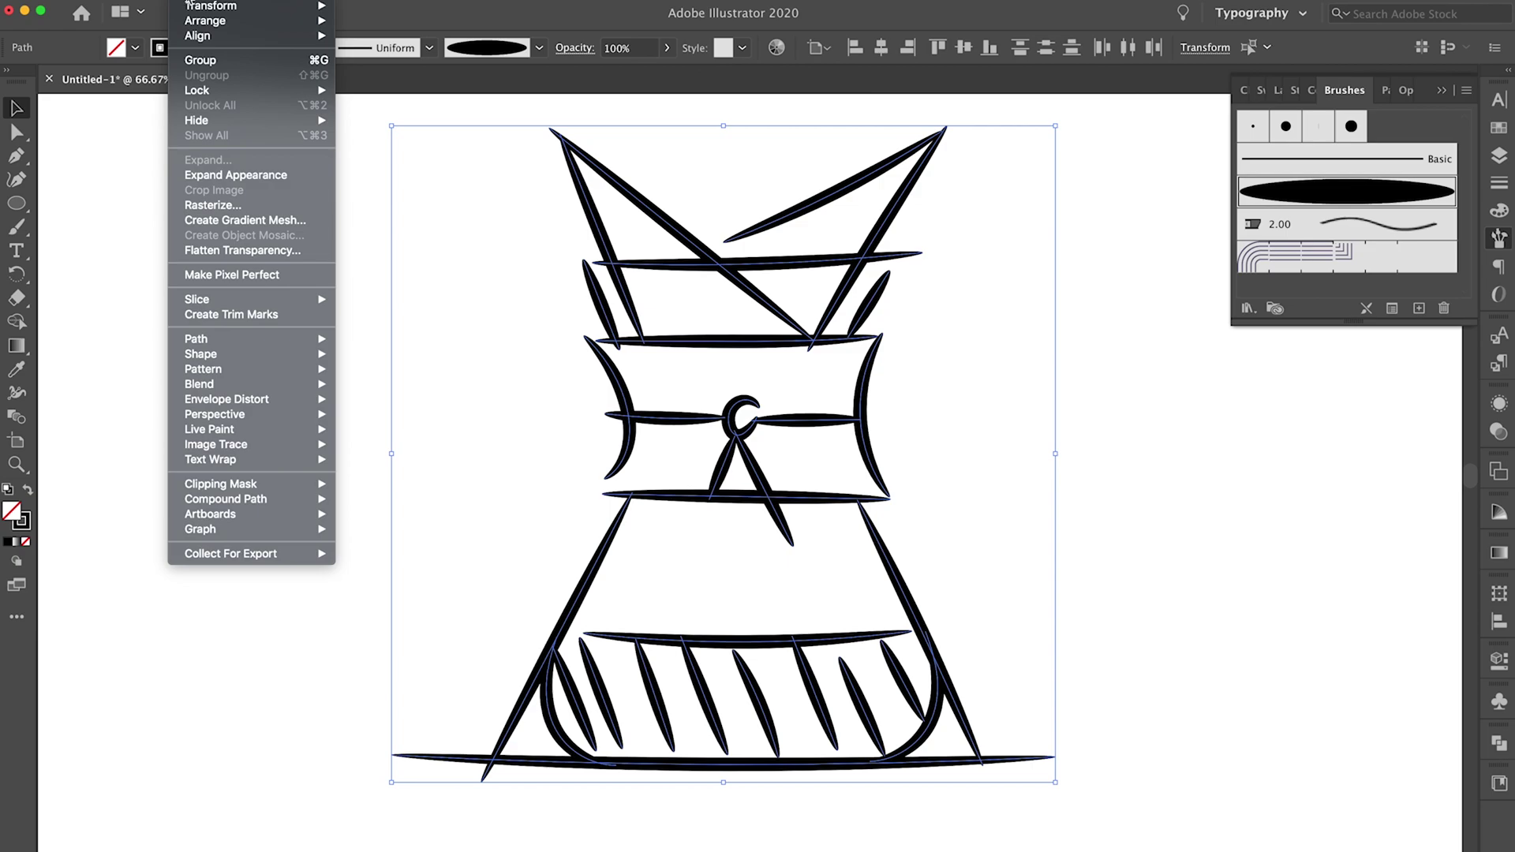
pyautogui.click(258, 174)
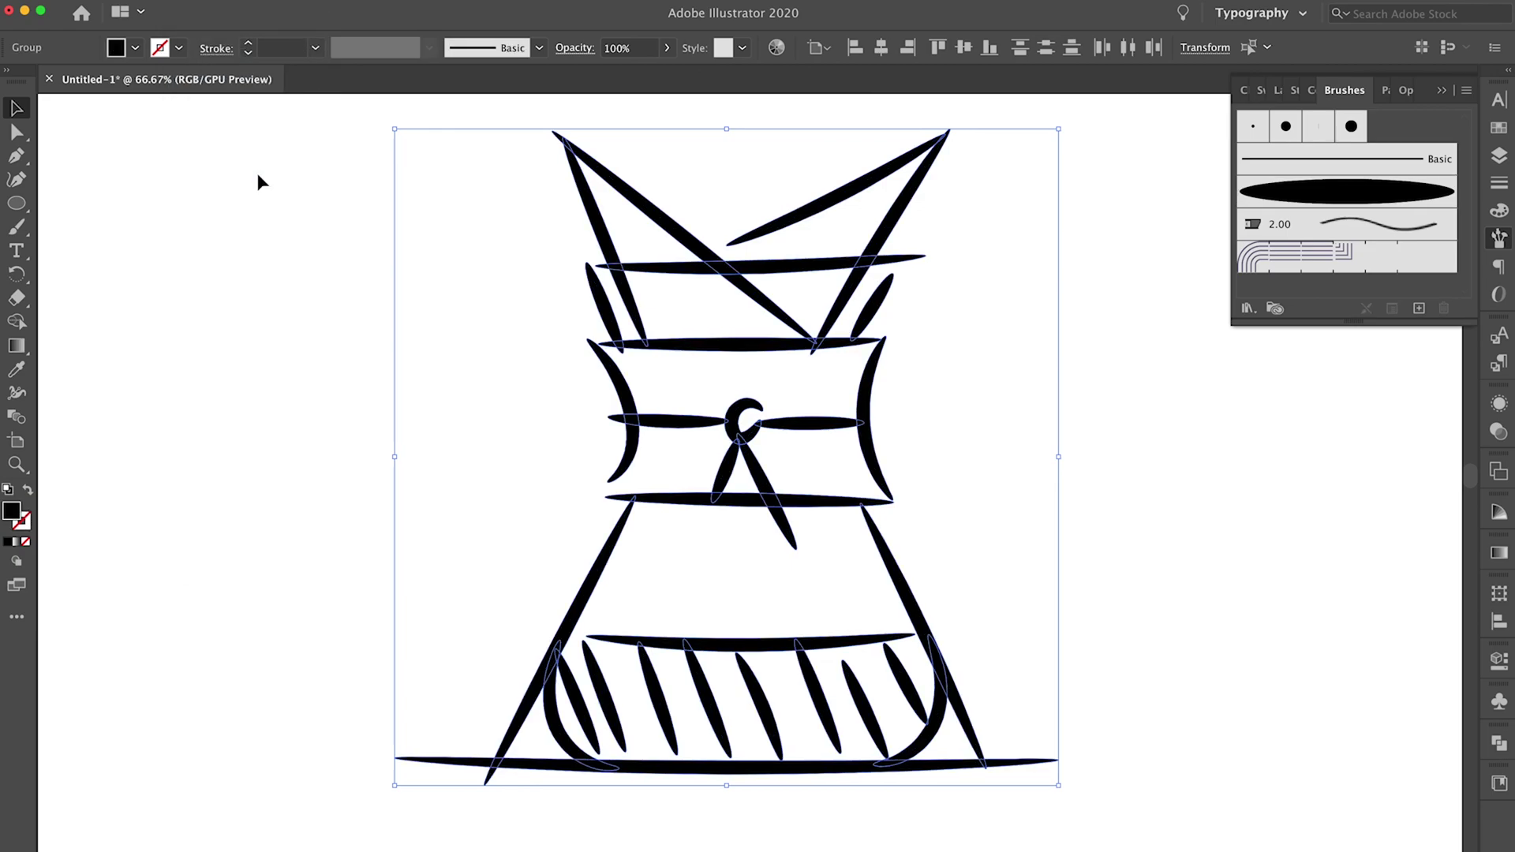
pyautogui.scroll(2, 257, 175)
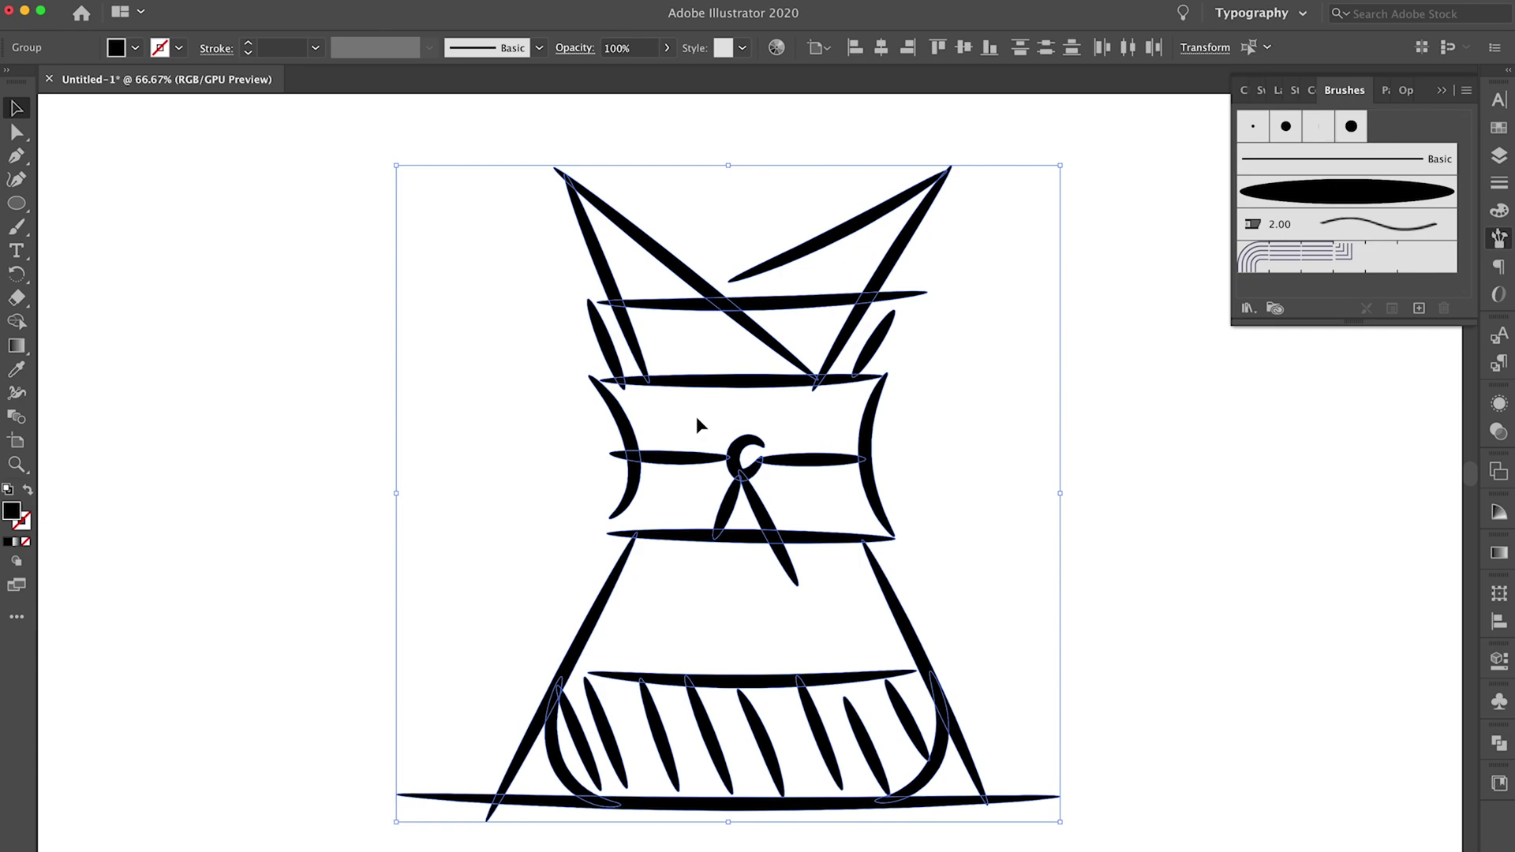
# Merge all the expanded shapes into one with the Pathfinder Unite operation.
pyautogui.click(412, 1)
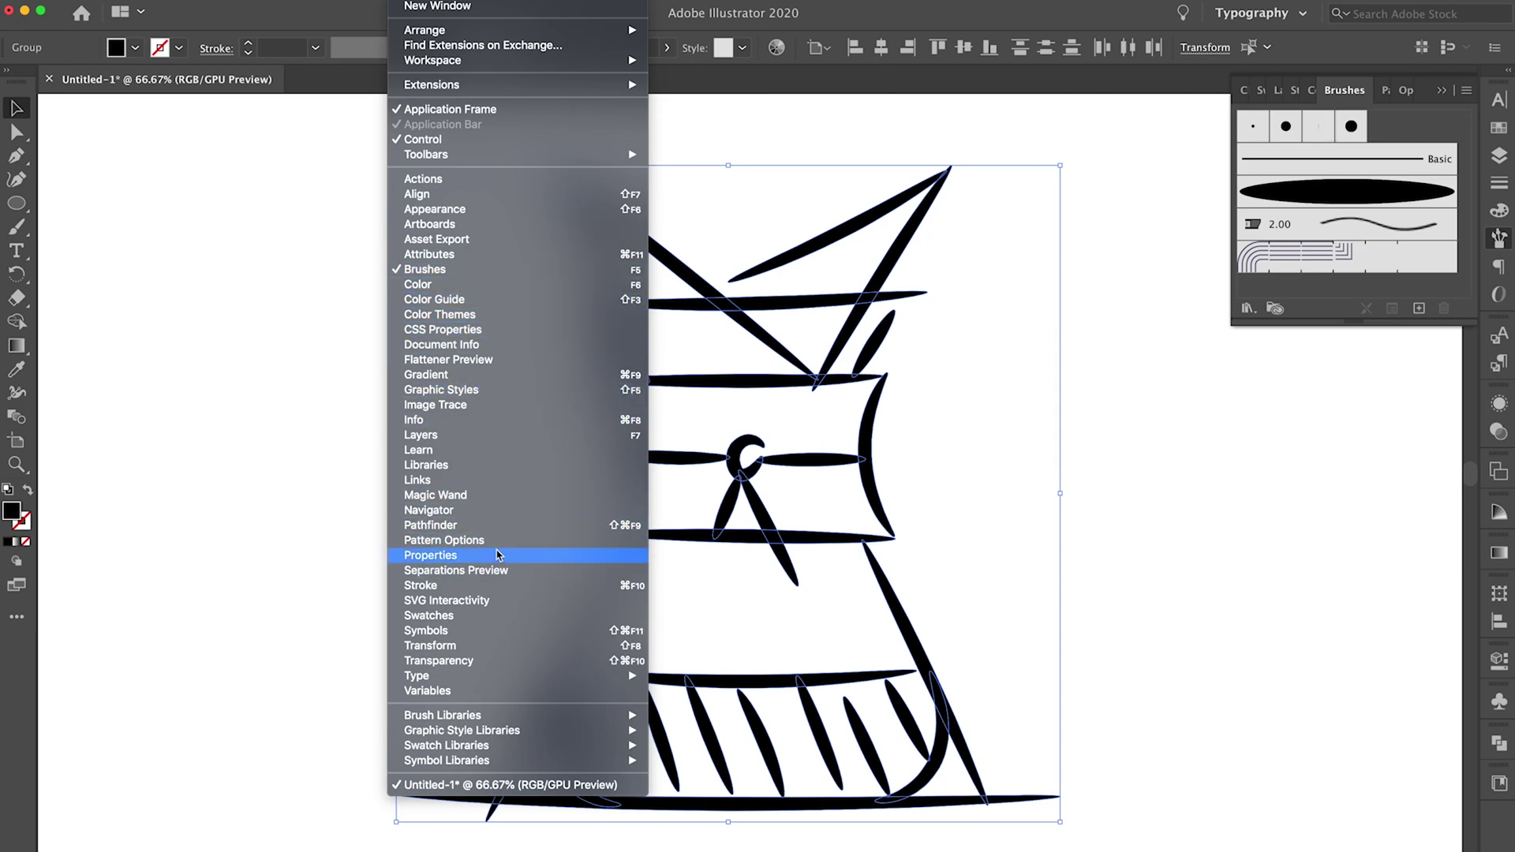
pyautogui.click(498, 528)
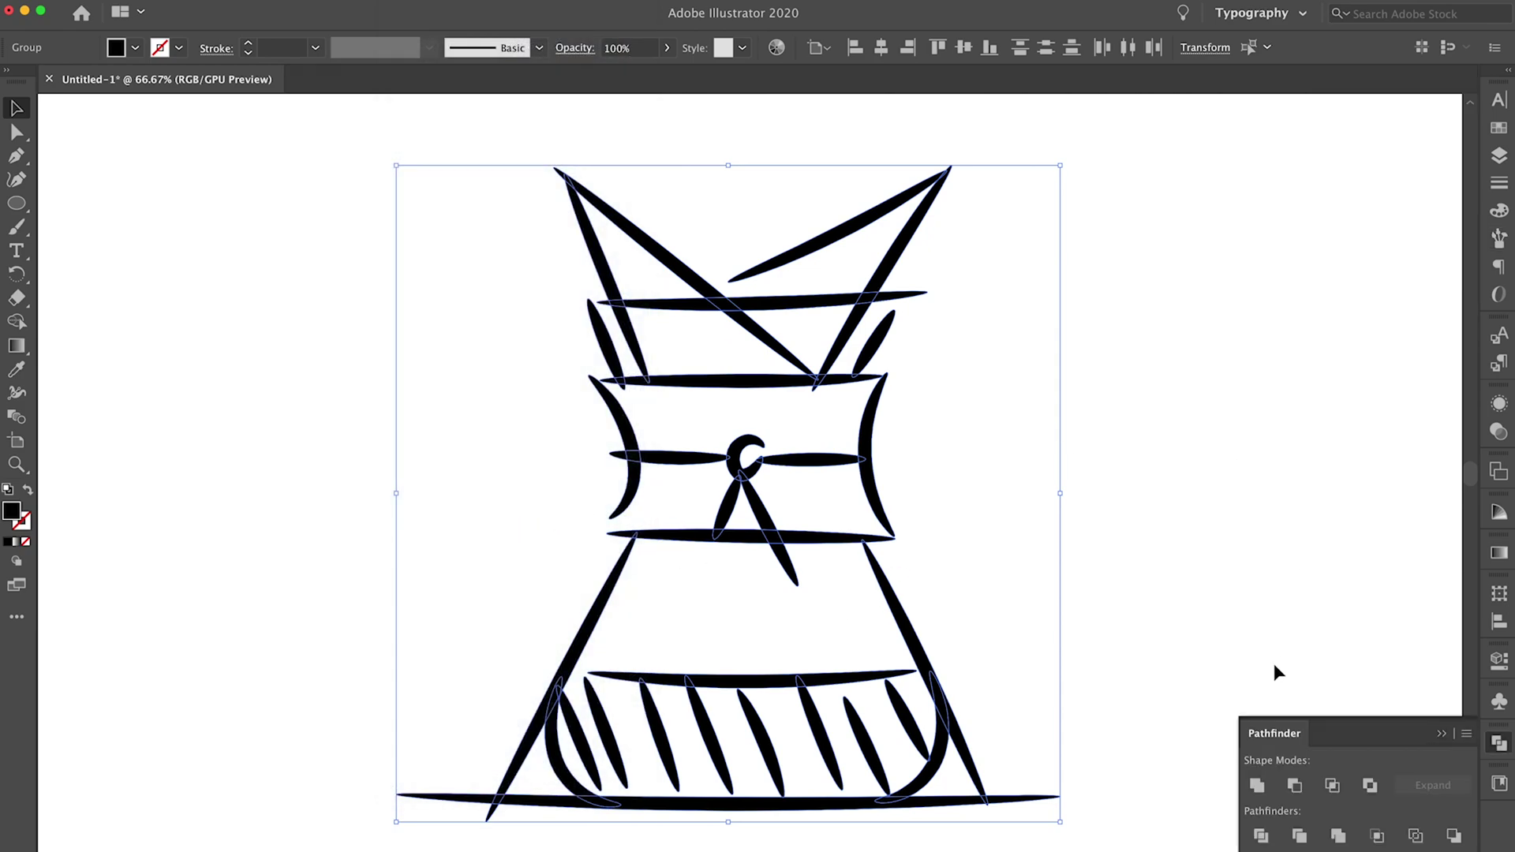
pyautogui.click(1258, 786)
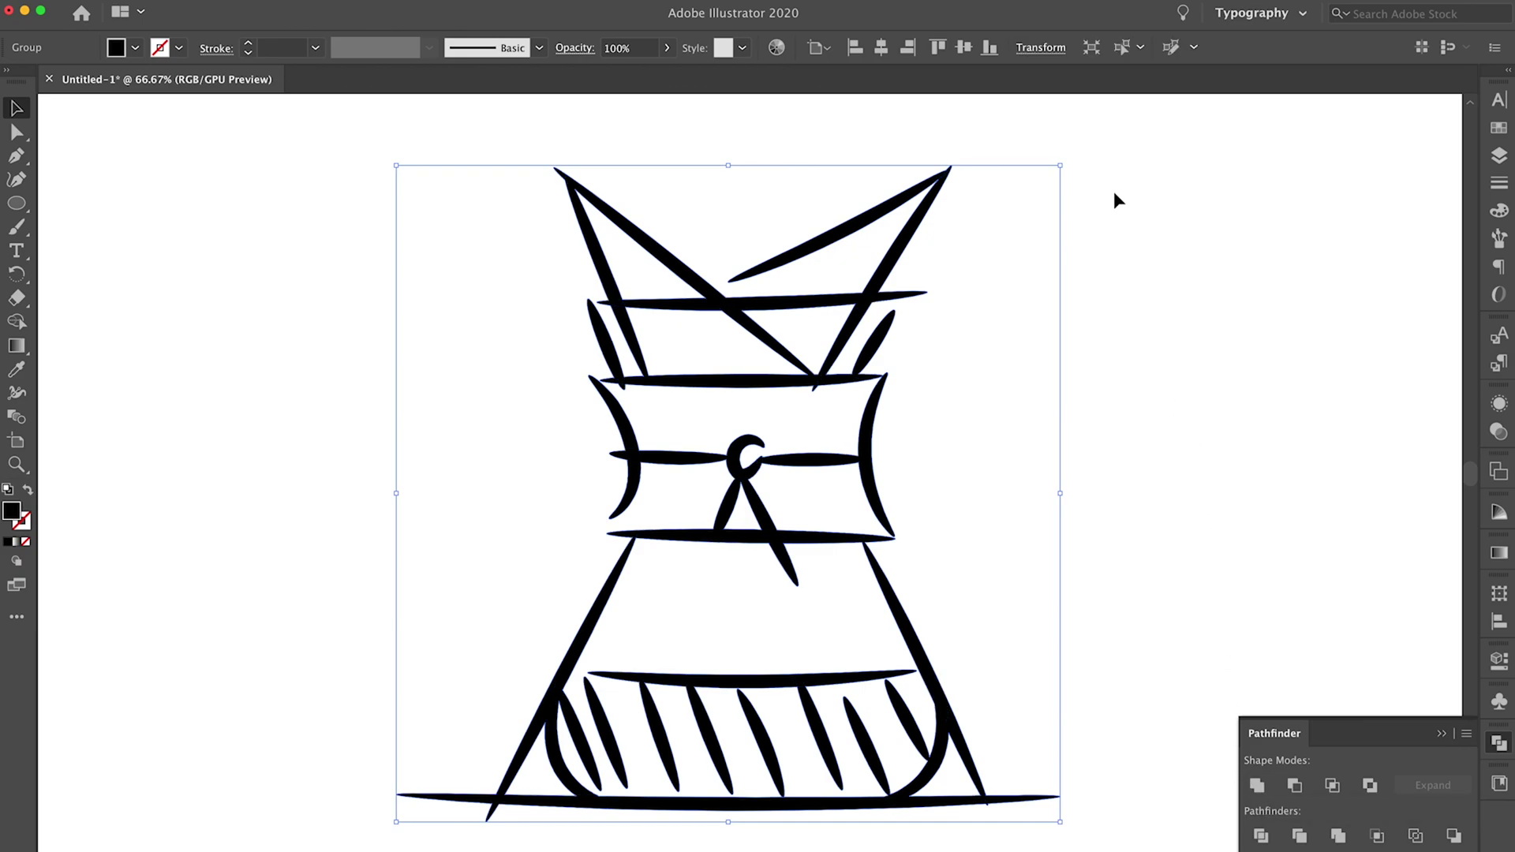
# Set the merged sketch's opacity to 20% and deselect it.
pyautogui.click(632, 47)
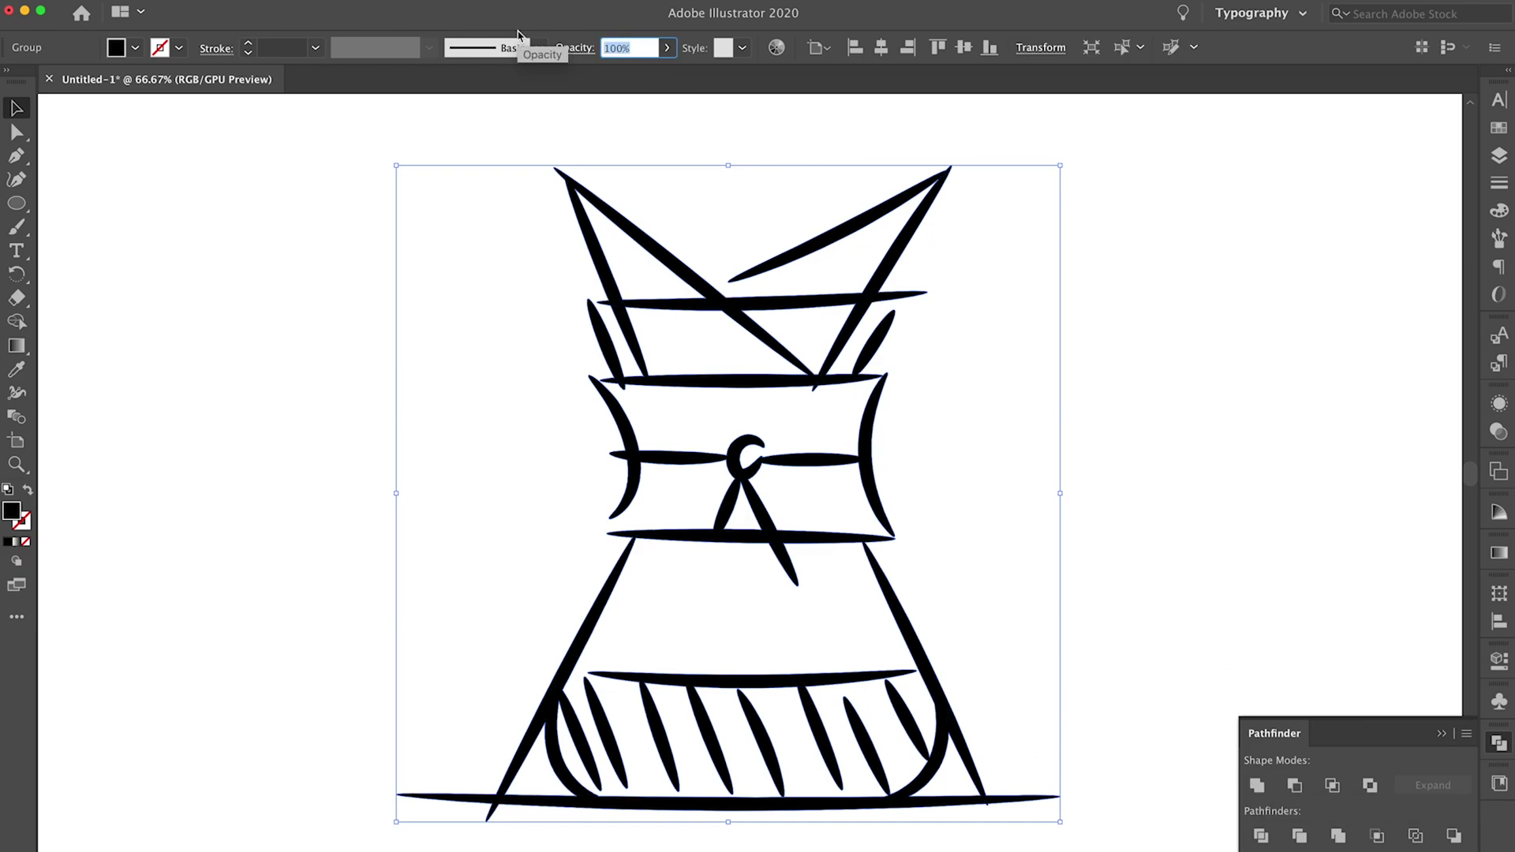
pyautogui.write('25')
pyautogui.press('Return')
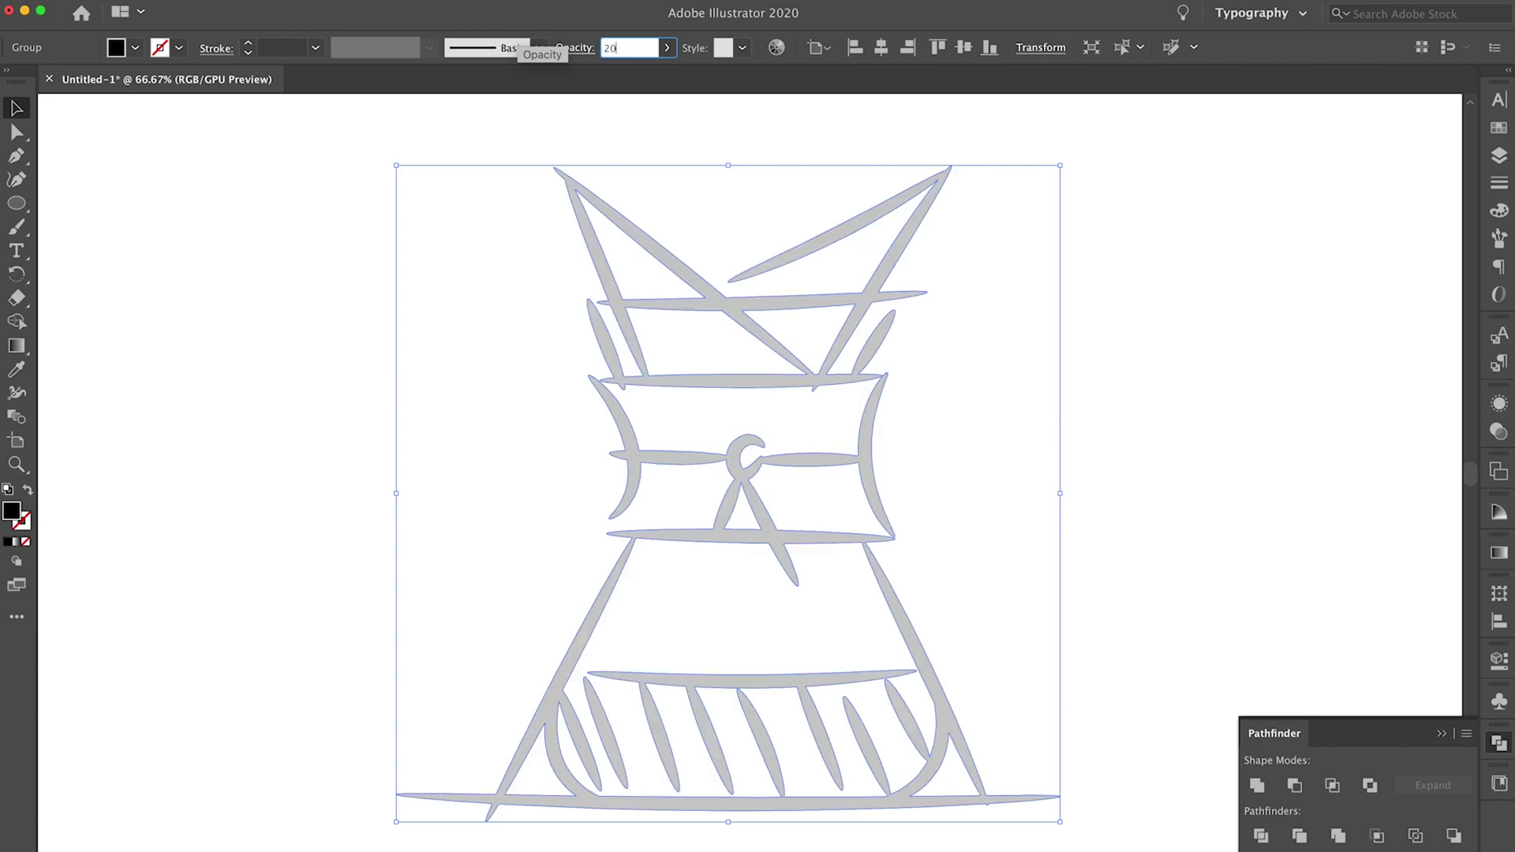
pyautogui.click(1162, 527)
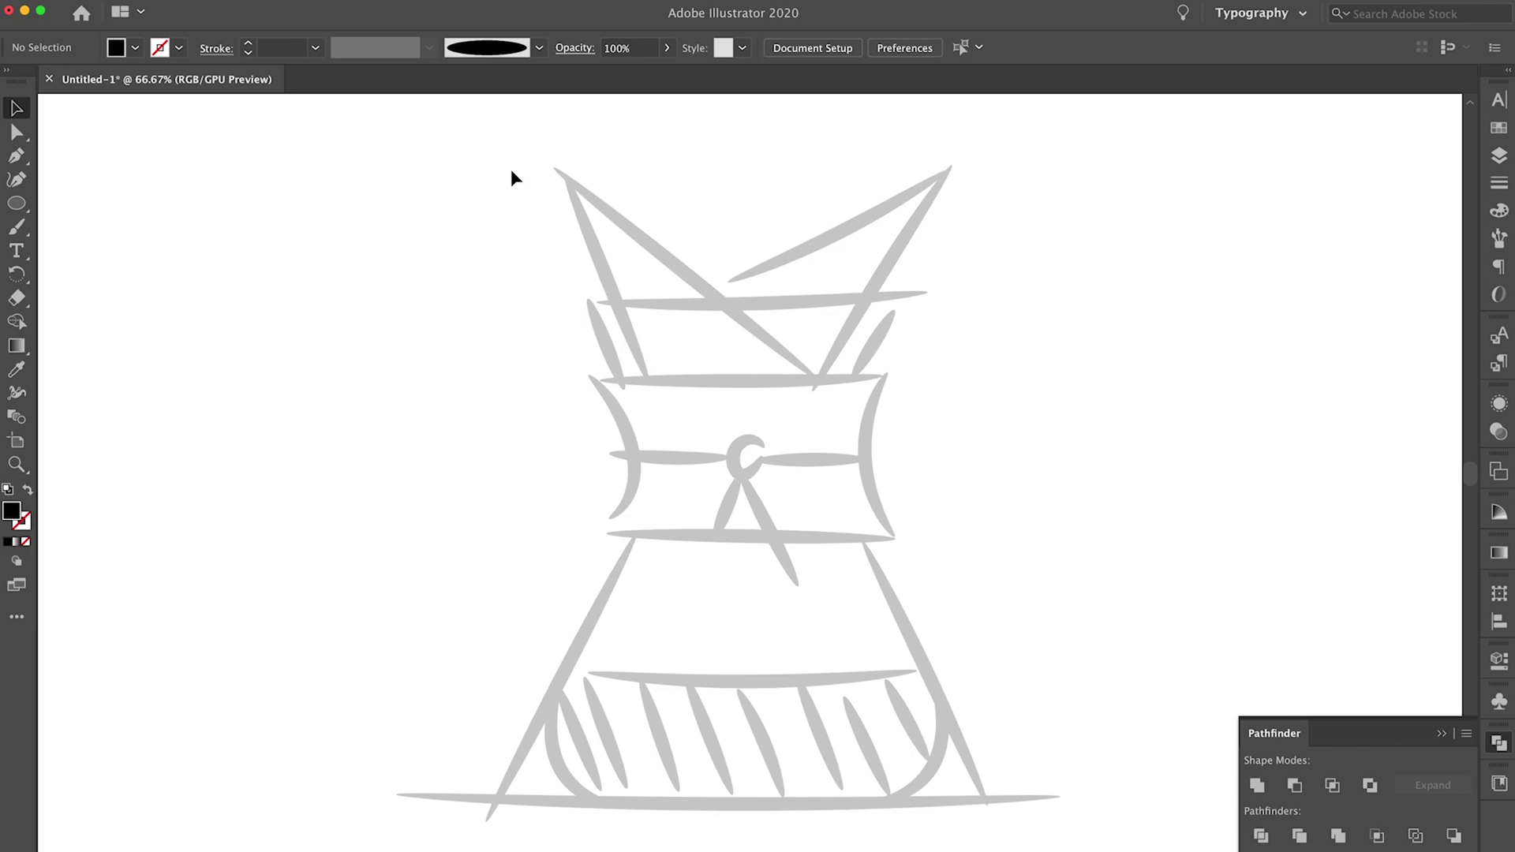
# Lock Layer 1 containing the faded sketch and create a new layer above it.
pyautogui.click(418, 1)
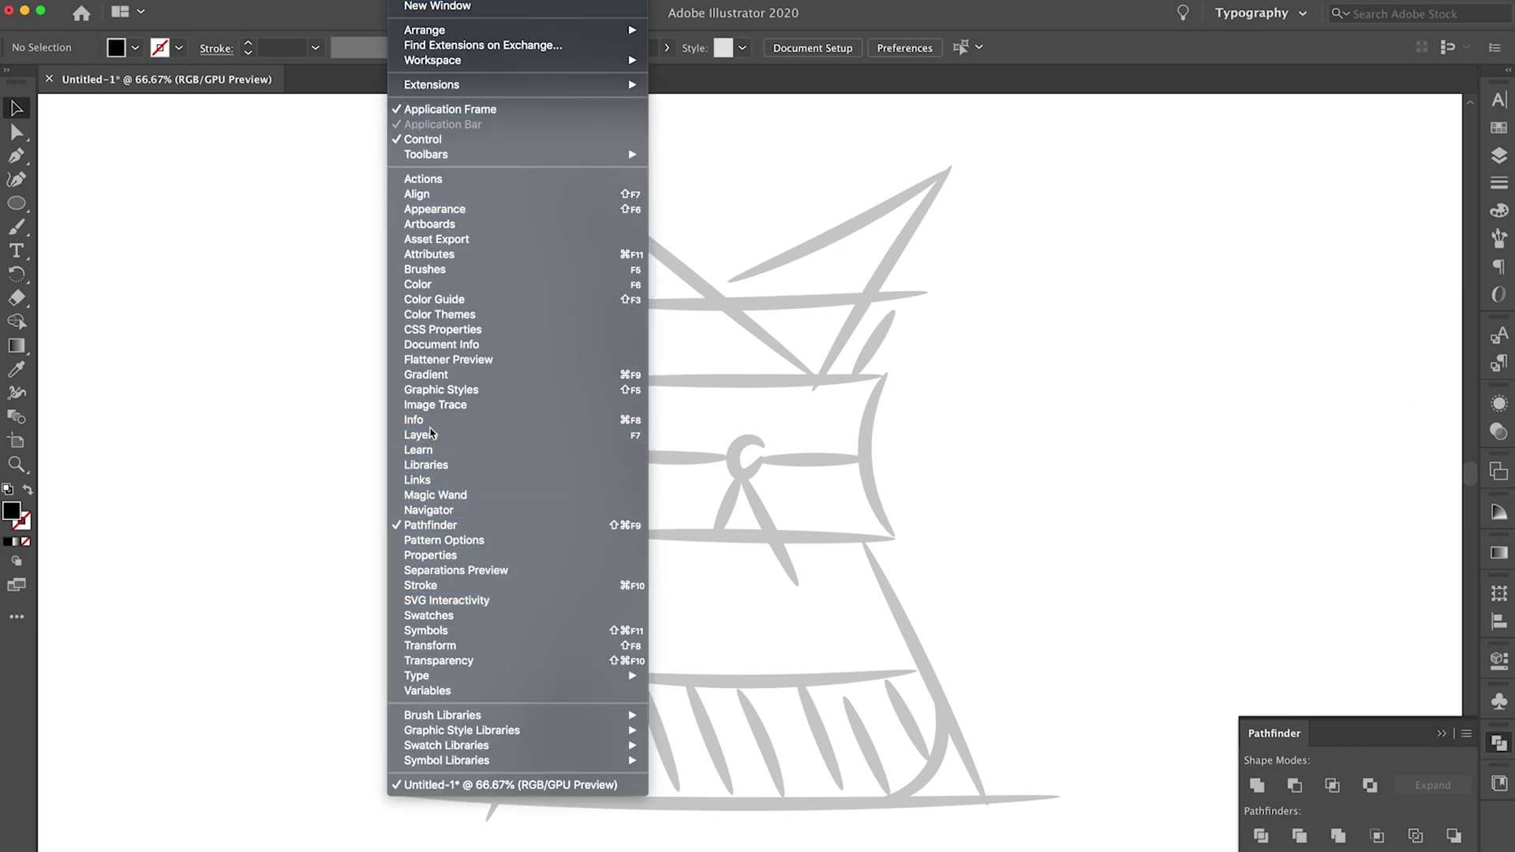
pyautogui.click(420, 435)
pyautogui.click(1267, 121)
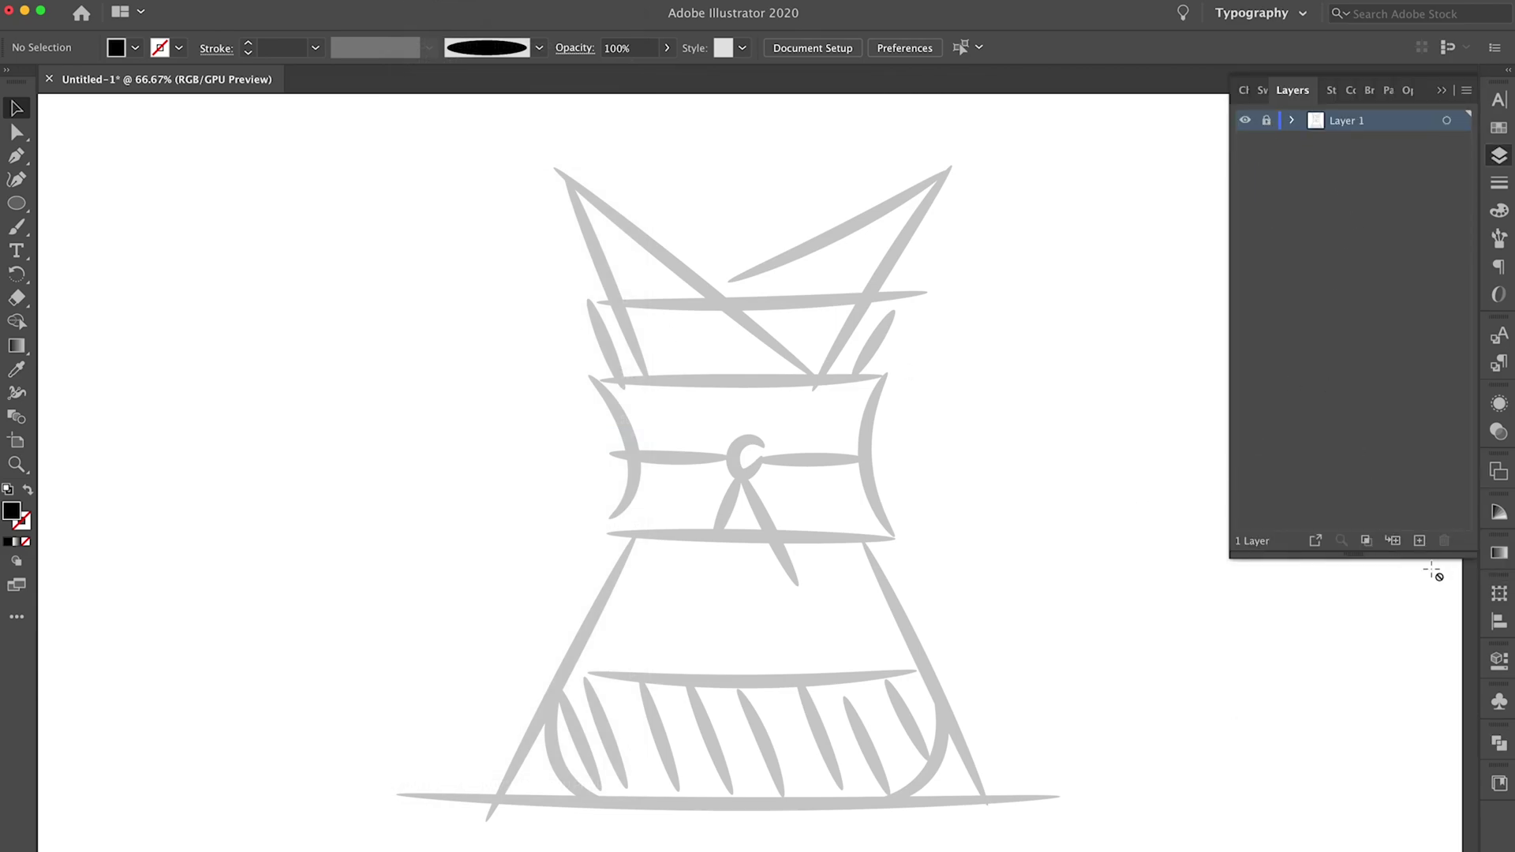
pyautogui.click(1420, 541)
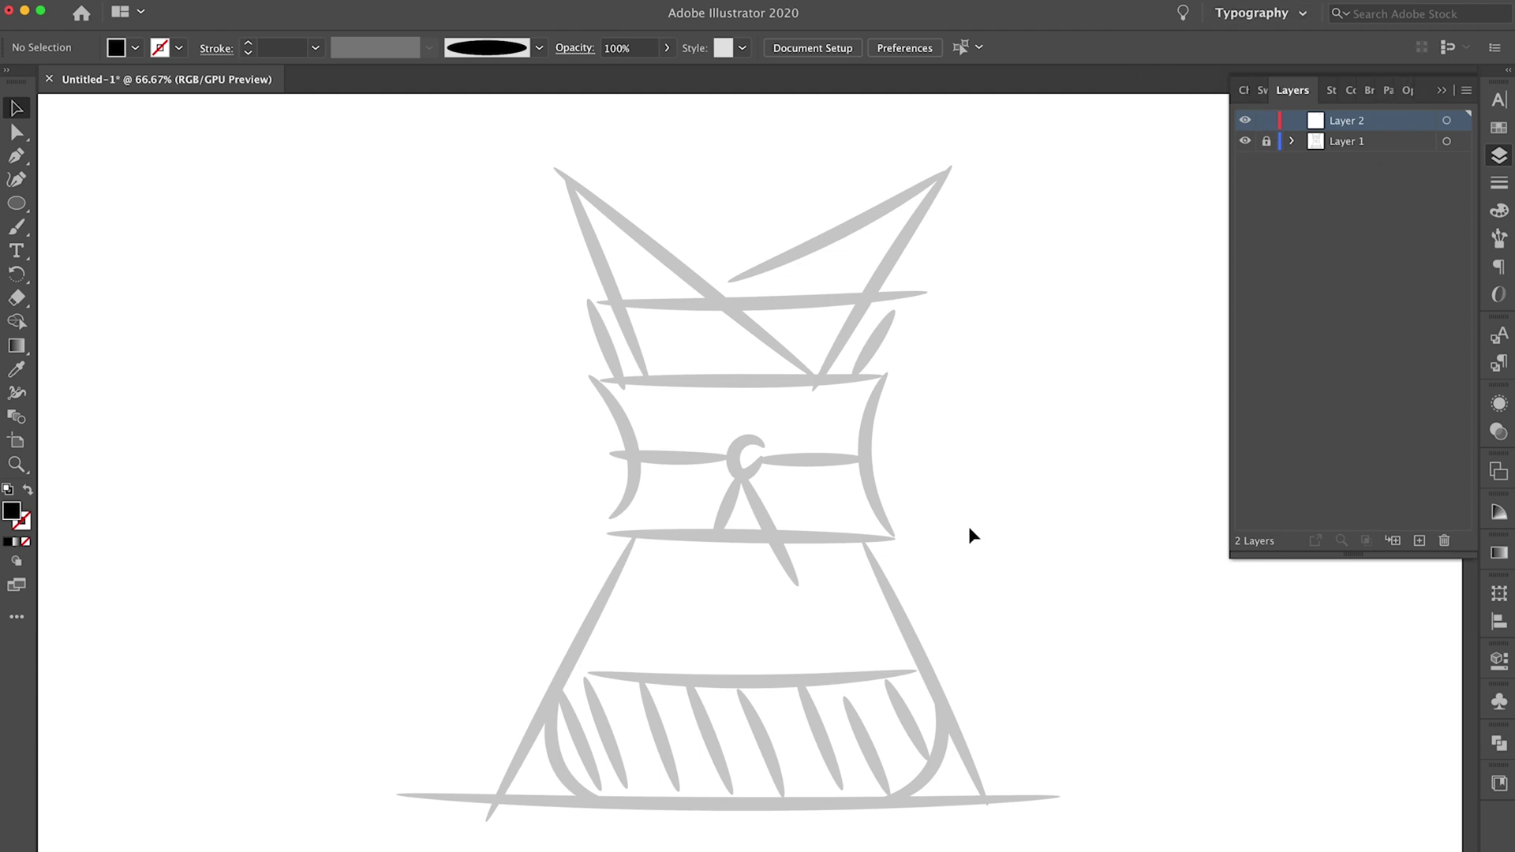
# Draw a rectangle over the right half of the sketch's middle band and bend its right edge into an inward curve.
pyautogui.press('m')
pyautogui.moveTo(743, 380); pyautogui.dragTo(895, 539)
pyautogui.press('+')
pyautogui.click(895, 460)
pyautogui.press('a')
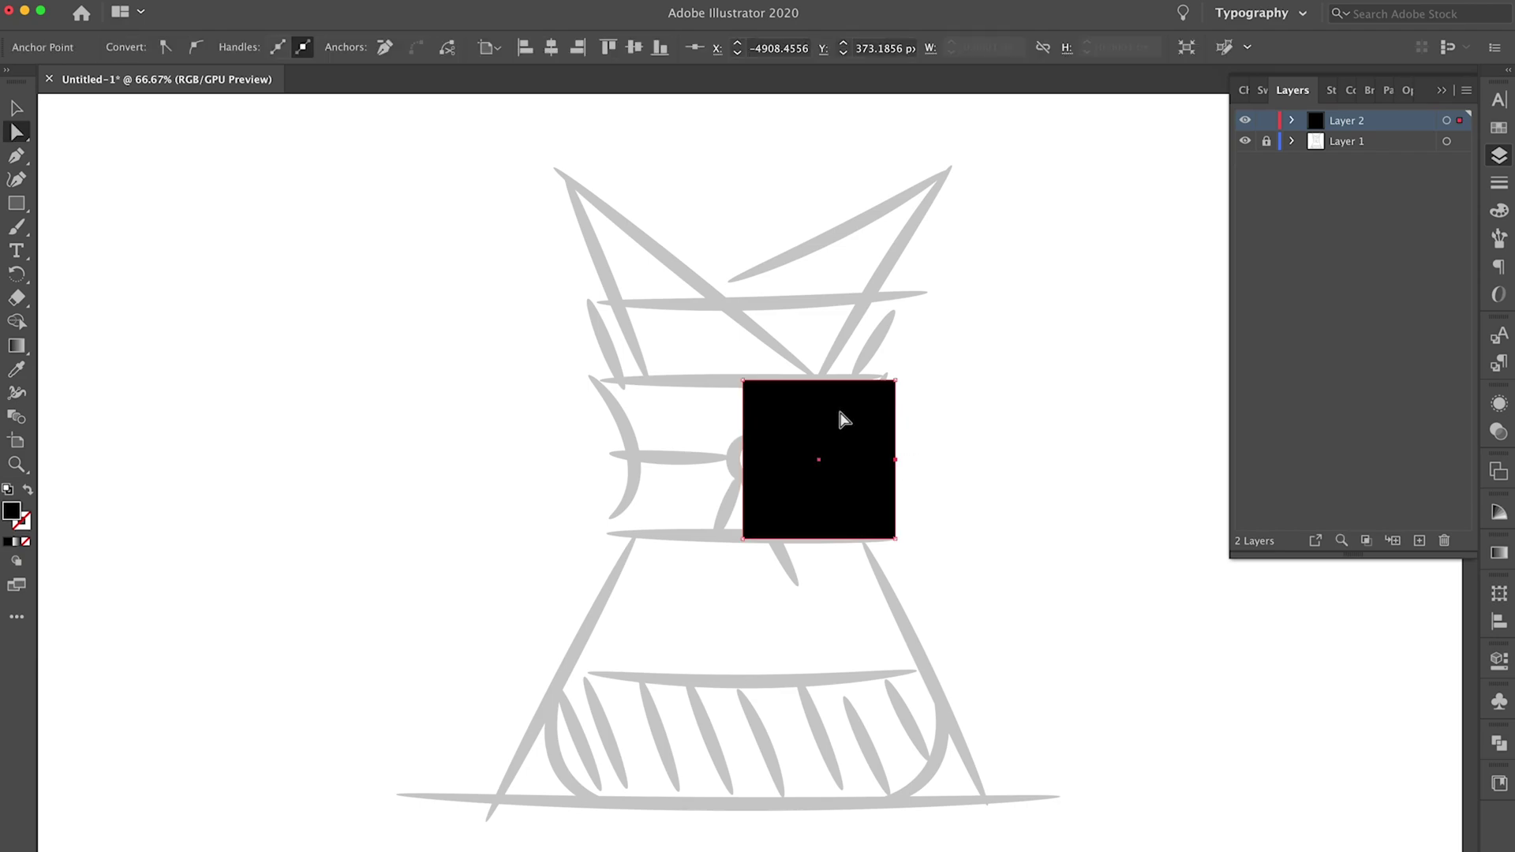
pyautogui.hotkey('shift', 'Left')
pyautogui.hotkey('shift', 'Left')
pyautogui.hotkey('shift', 'Left')
pyautogui.hotkey('shift', 'Left')
pyautogui.hotkey('shift', 'Left')
pyautogui.hotkey('shift', 'Left')
pyautogui.hotkey('shift', 'Left')
pyautogui.hotkey('shift', 'Left')
pyautogui.moveTo(855, 461); pyautogui.dragTo(996, 462)
# Cut out and delete the shape's left edge, and turn the fill into a 14 pt black stroke with round caps.
pyautogui.press('c')
pyautogui.click(742, 381)
pyautogui.click(743, 539)
pyautogui.press('Delete')
pyautogui.hotkey('shift', 'x')
pyautogui.click(1343, 147)
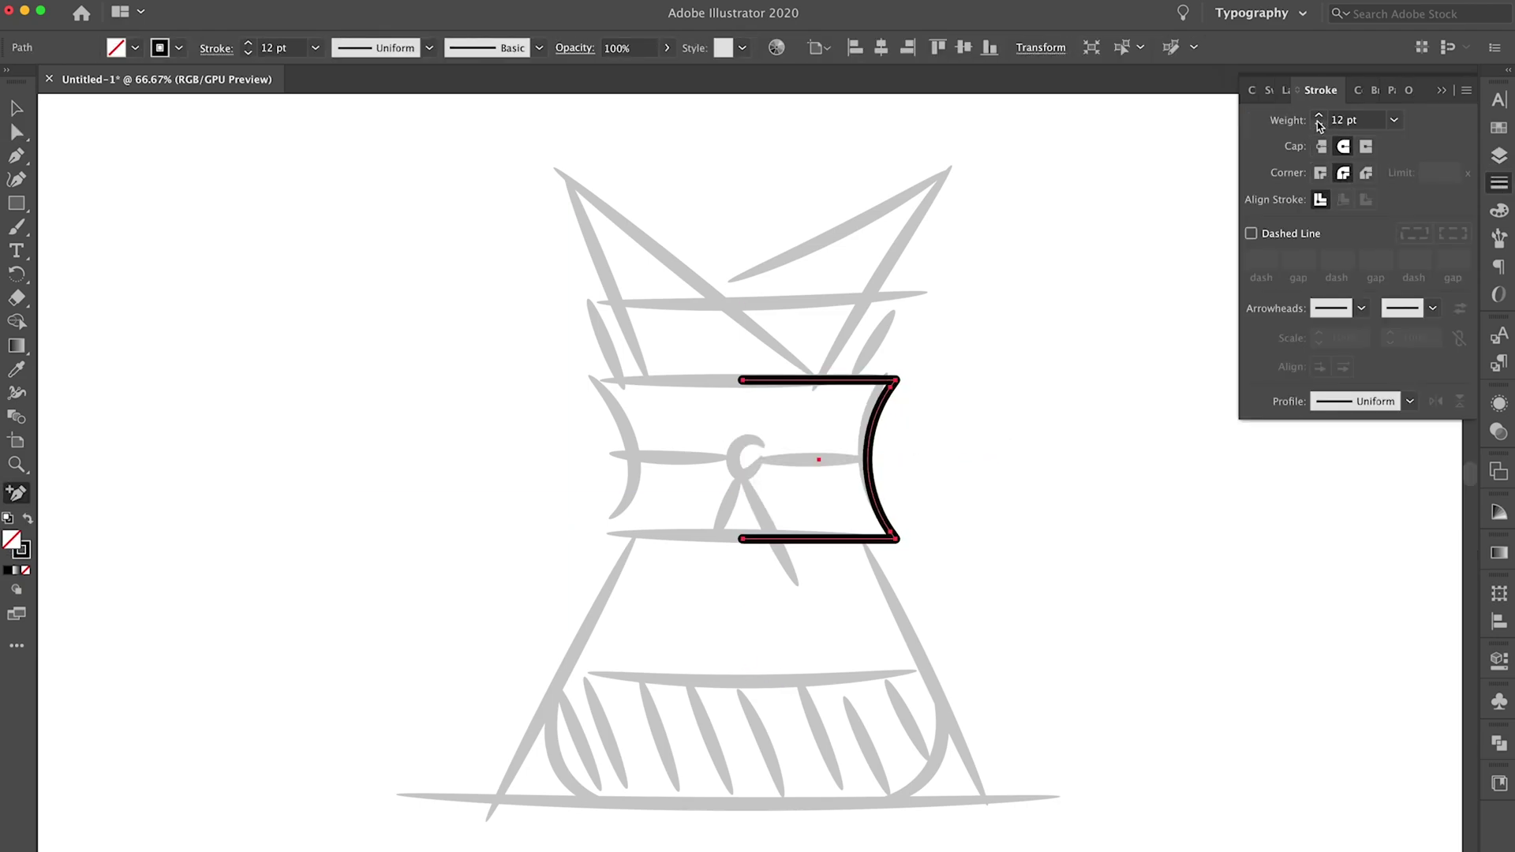
# Draw a circle over the sketched ring, a horizontal line from it to the curved edge, and a vertical line below it.
pyautogui.press('l')
pyautogui.moveTo(743, 459); pyautogui.dragTo(765, 481)
pyautogui.press('p')
pyautogui.click(765, 459)
pyautogui.keyDown('shift'); pyautogui.click(875, 459); pyautogui.keyUp('shift')
pyautogui.click(743, 482)
pyautogui.keyDown('shift'); pyautogui.click(743, 573); pyautogui.keyUp('shift')
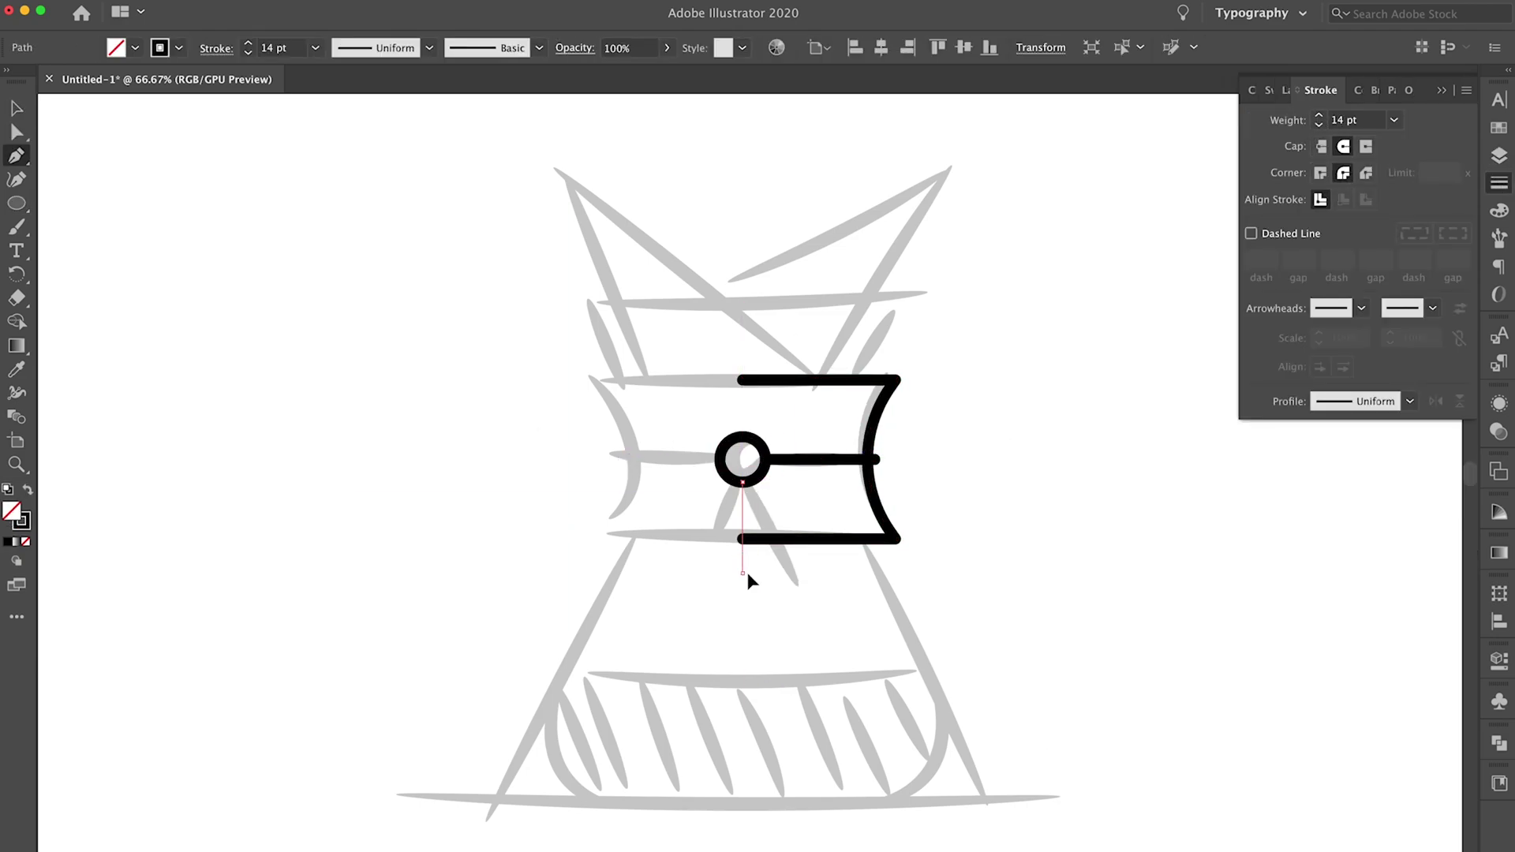
# Rotate a copy of the vertical line about the circle's centre to form a diagonal tie end, and lengthen it.
pyautogui.press('r')
pyautogui.click(743, 460)
pyautogui.press('a')
pyautogui.moveTo(743, 573); pyautogui.dragTo(817, 600)
pyautogui.click(833, 671)
pyautogui.press('p')
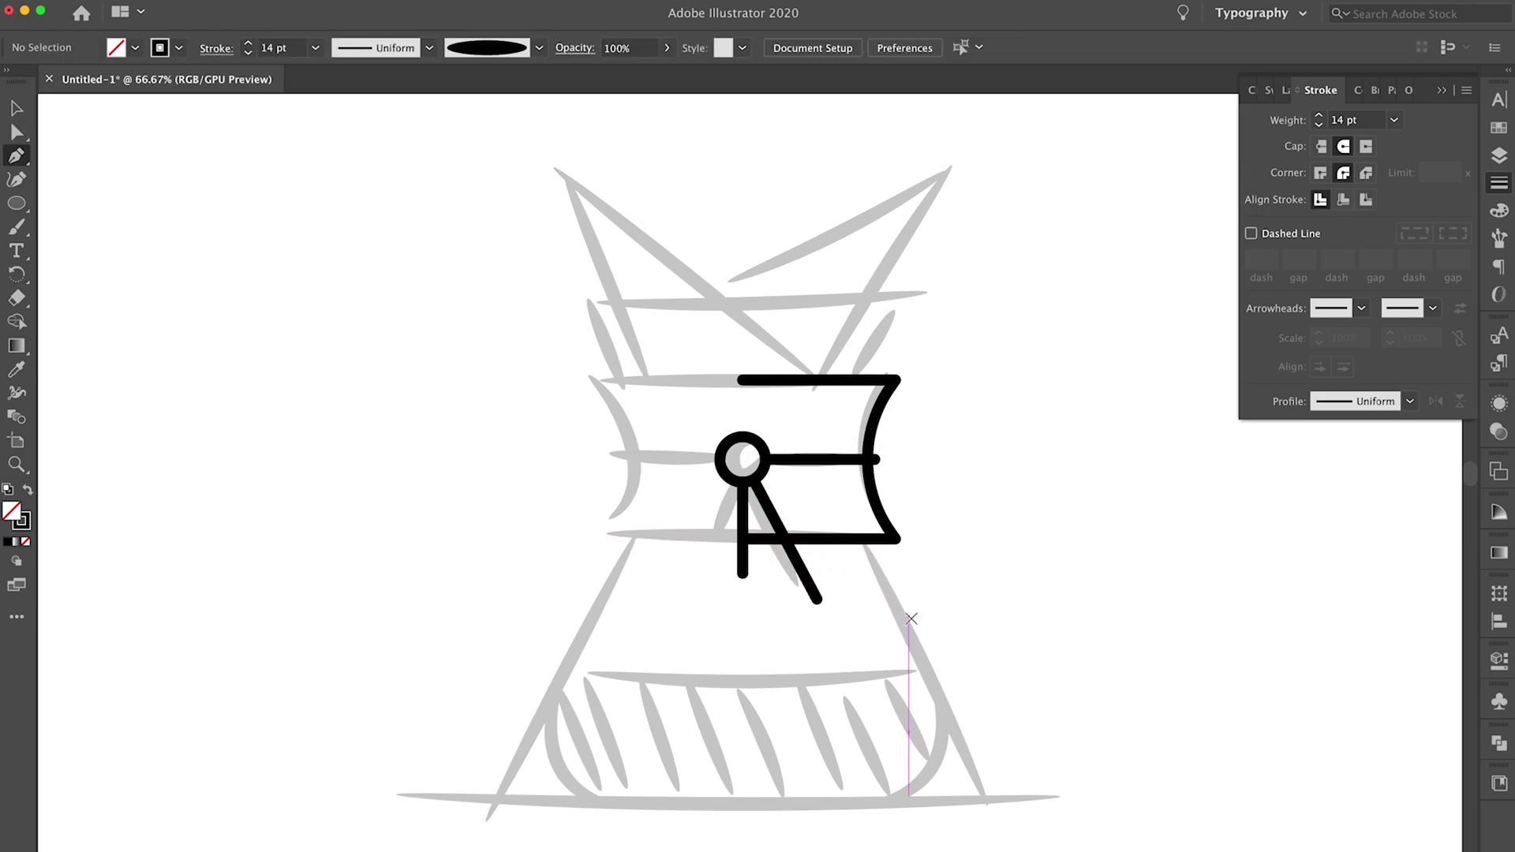
# Draw the right half of the vessel's body from the middle band to the base centre, and round its lower corner.
pyautogui.click(881, 539)
pyautogui.click(984, 802)
pyautogui.keyDown('shift'); pyautogui.click(743, 805); pyautogui.keyUp('shift')
pyautogui.press('a')
pyautogui.moveTo(972, 794); pyautogui.dragTo(845, 703)
pyautogui.click(848, 631)
pyautogui.press('p')
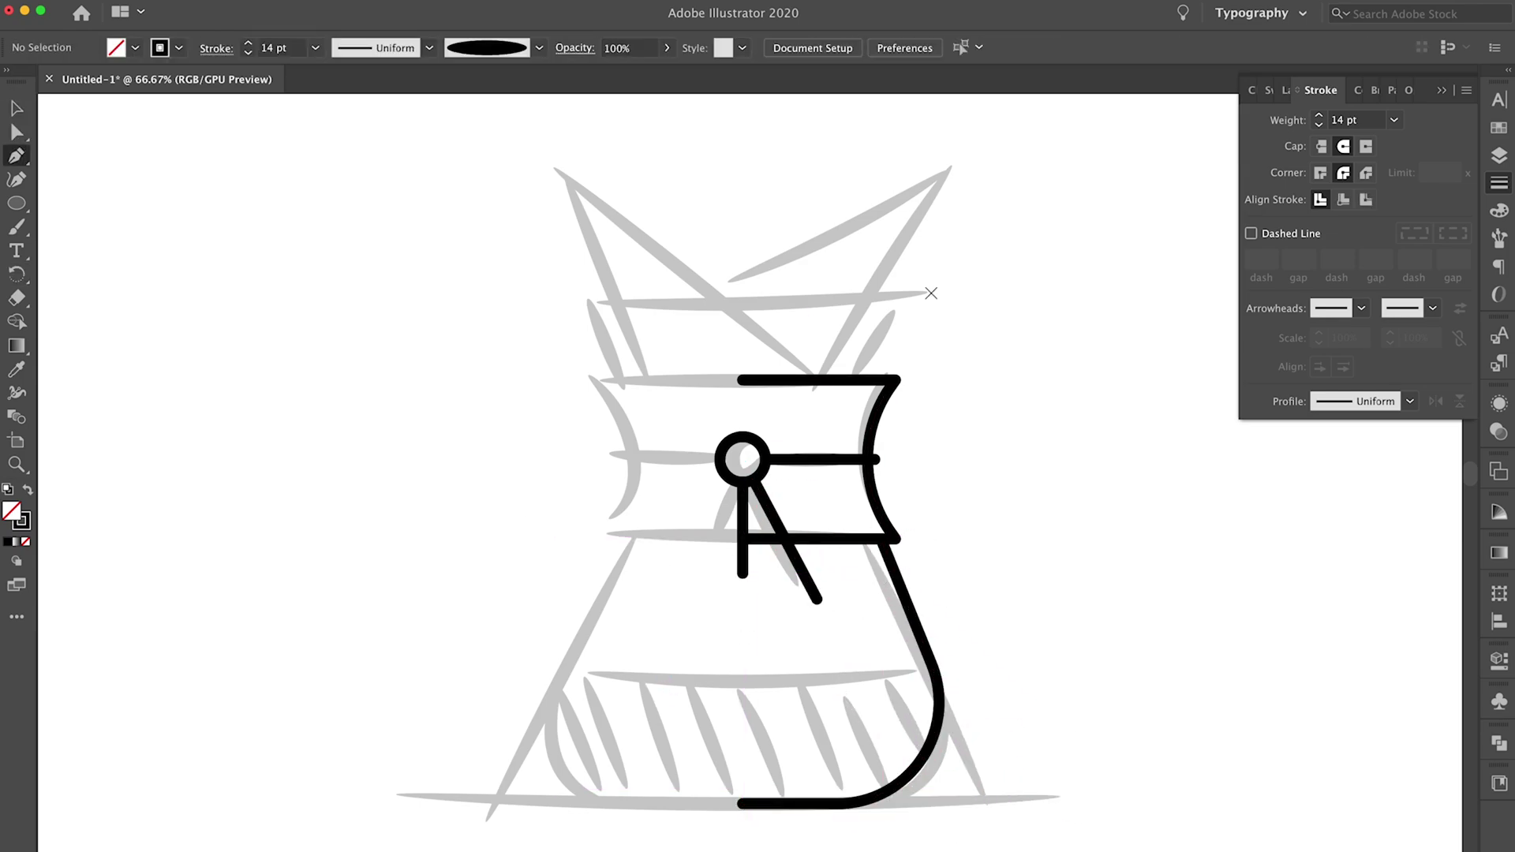
# Draw the right half of the collar with a slanted side and a horizontal rim ending at the centre.
pyautogui.click(880, 380)
pyautogui.click(916, 300)
pyautogui.click(742, 300)
pyautogui.press('v')
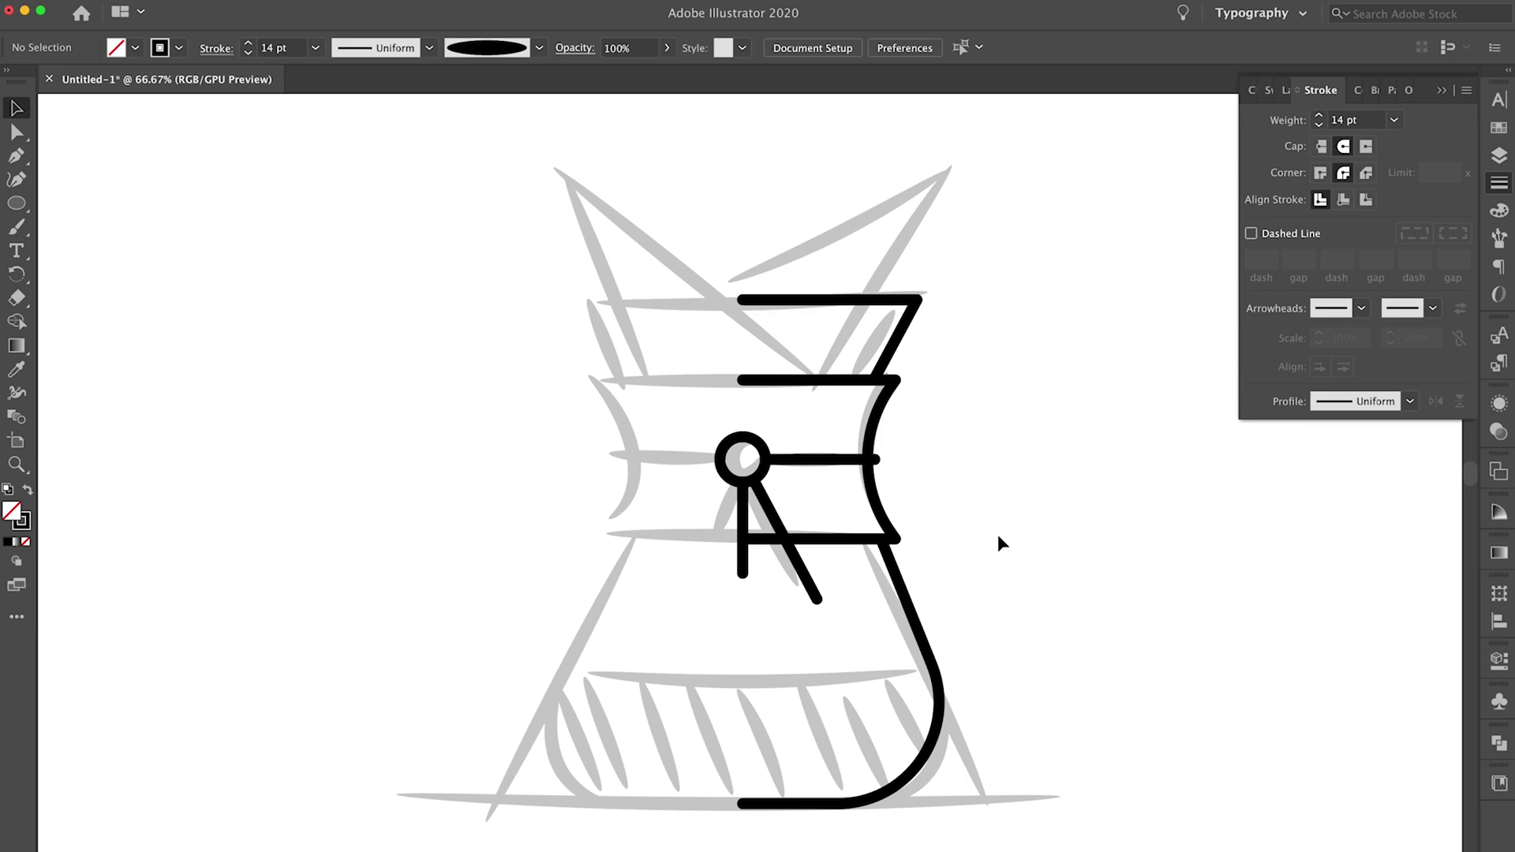
# Reflect a copy of the traced right half across the vertical axis to complete the carafe outline, and group the outline paths.
pyautogui.moveTo(878, 505); pyautogui.dragTo(686, 507)
pyautogui.rightClick(685, 507)
pyautogui.moveTo(734, 733)
pyautogui.click(900, 783)
pyautogui.press('Return')
pyautogui.scroll(-2, 1012, 762)
pyautogui.moveTo(891, 197); pyautogui.dragTo(1012, 762)
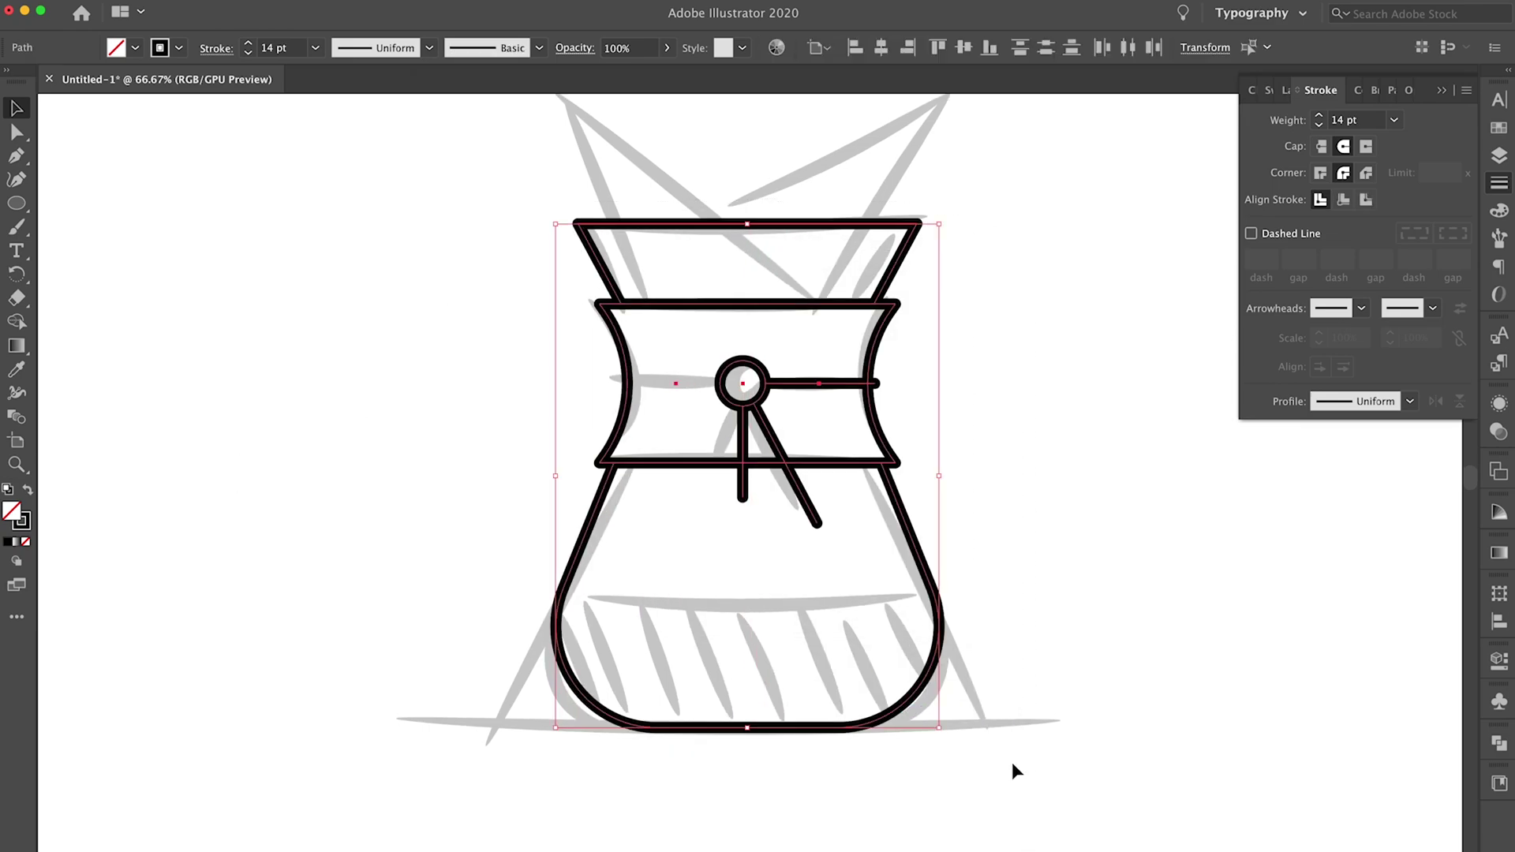
pyautogui.press('super+g')
# Align the ring and tie ends with the carafe's centre, and extend the horizontal cord to the band's left curve.
pyautogui.keyDown('shift'); pyautogui.click(742, 436); pyautogui.keyUp('shift')
pyautogui.click(882, 47)
pyautogui.keyDown('shift'); pyautogui.click(742, 513); pyautogui.keyUp('shift')
pyautogui.moveTo(773, 512); pyautogui.dragTo(778, 511)
pyautogui.press('a')
pyautogui.moveTo(765, 460); pyautogui.dragTo(627, 458)
# Nudge the collar's upper rim anchors down slightly.
pyautogui.press('v')
pyautogui.click(553, 437)
pyautogui.press('a')
pyautogui.click(993, 335)
pyautogui.moveTo(530, 266); pyautogui.dragTo(1072, 335)
pyautogui.press('Down')
pyautogui.press('Down')
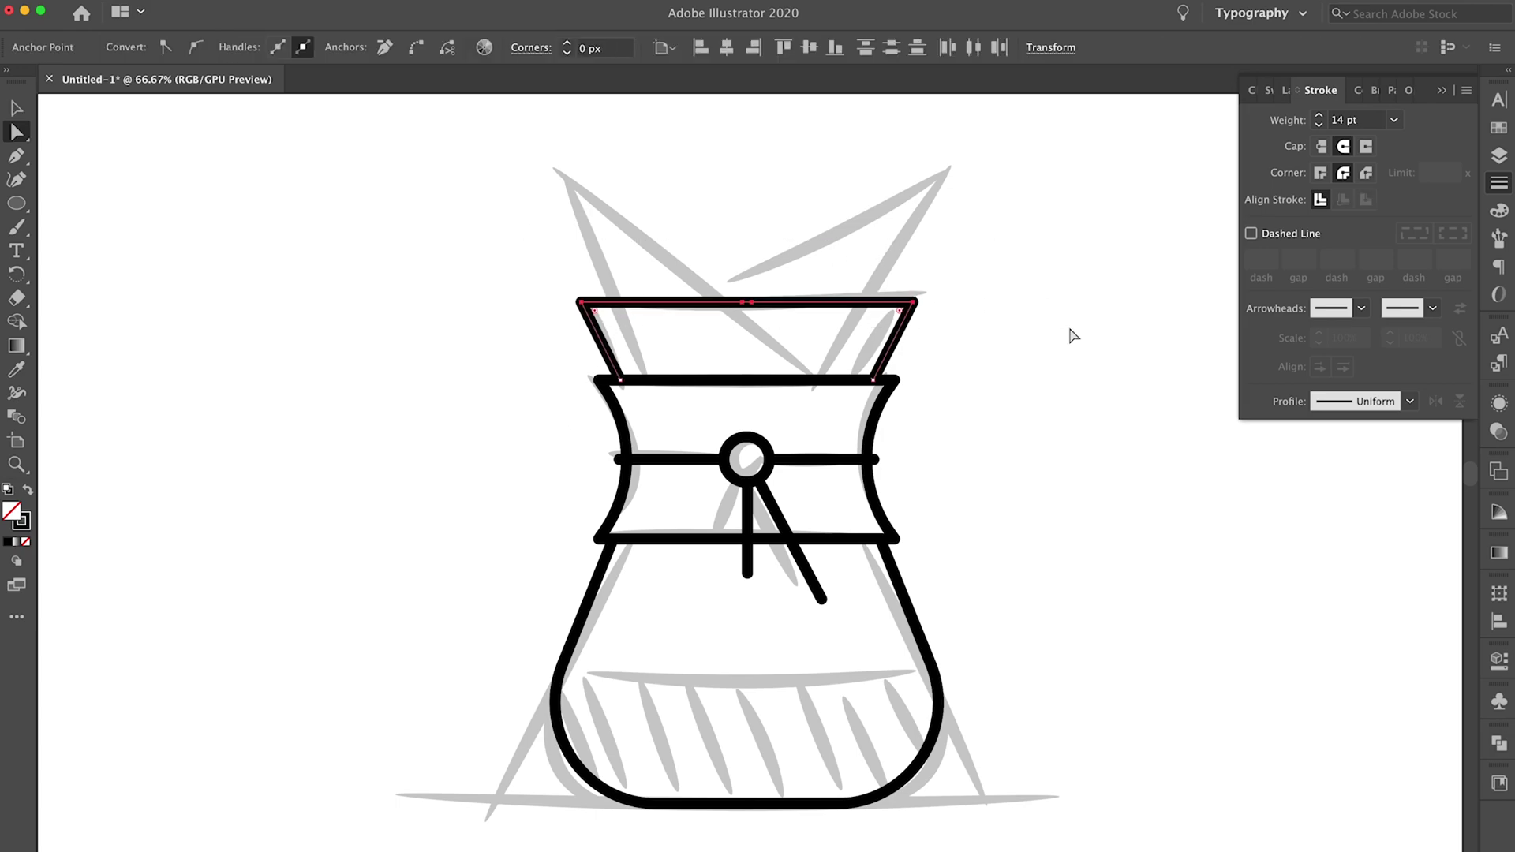
pyautogui.click(1071, 336)
# Draw the paper filter's left side from the band up to its peak, and a curved fold running down to the right.
pyautogui.press('p')
pyautogui.click(640, 379)
pyautogui.click(556, 176)
pyautogui.press('a')
pyautogui.moveTo(556, 176); pyautogui.dragTo(544, 176)
pyautogui.press('p')
pyautogui.click(543, 176)
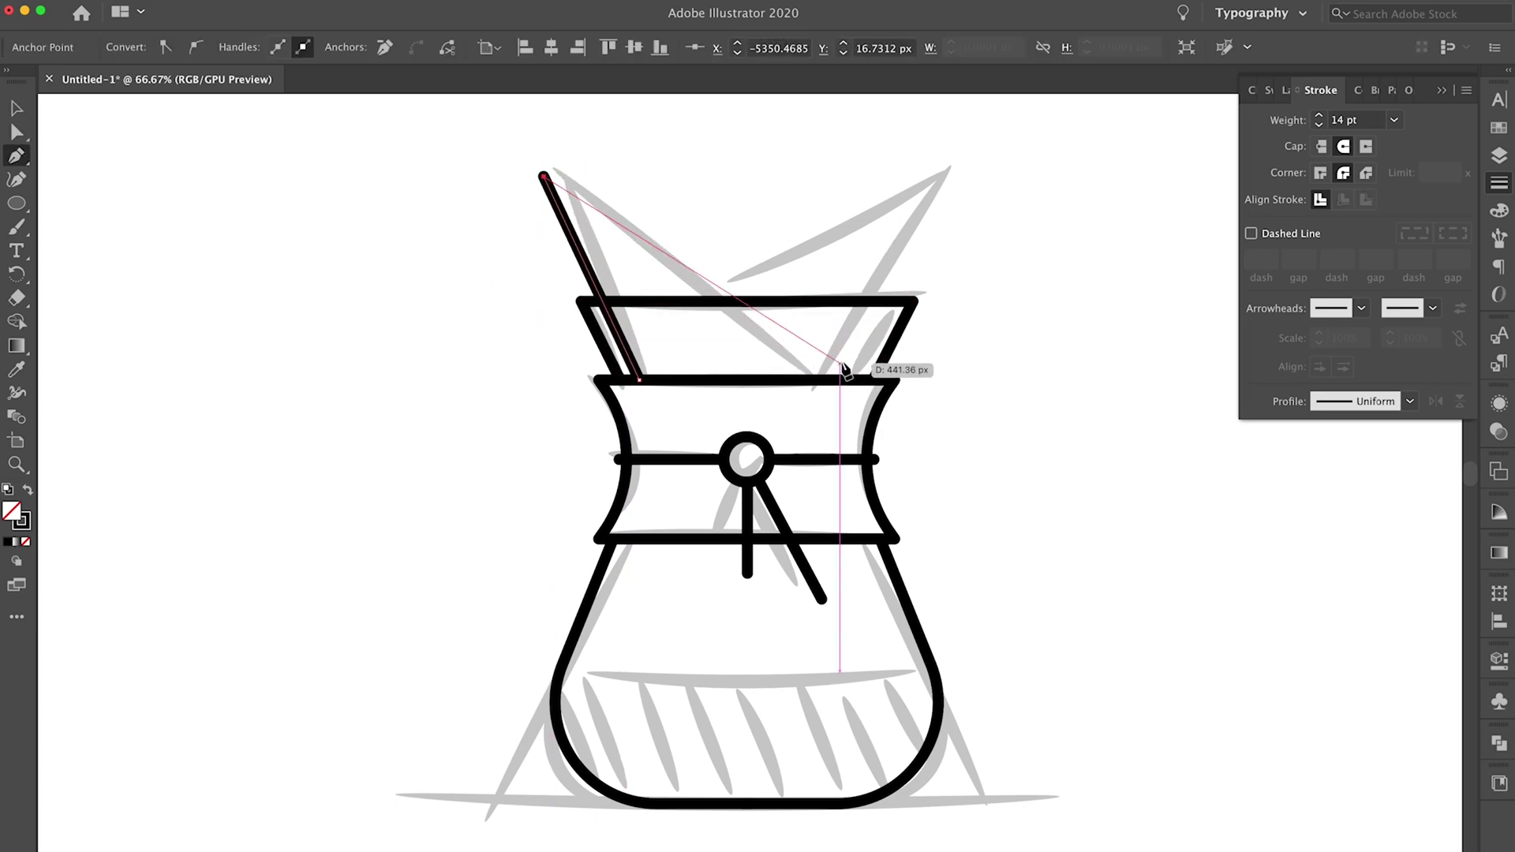
pyautogui.moveTo(840, 364); pyautogui.dragTo(996, 433)
pyautogui.press('v')
pyautogui.press('p')
# Draw the filter's curved right edge from the fold to the right peak and straight down to the band, and shift the peak outward.
pyautogui.click(688, 283)
pyautogui.moveTo(944, 176); pyautogui.dragTo(1079, 85)
pyautogui.press('o')
pyautogui.press('p')
pyautogui.click(944, 181)
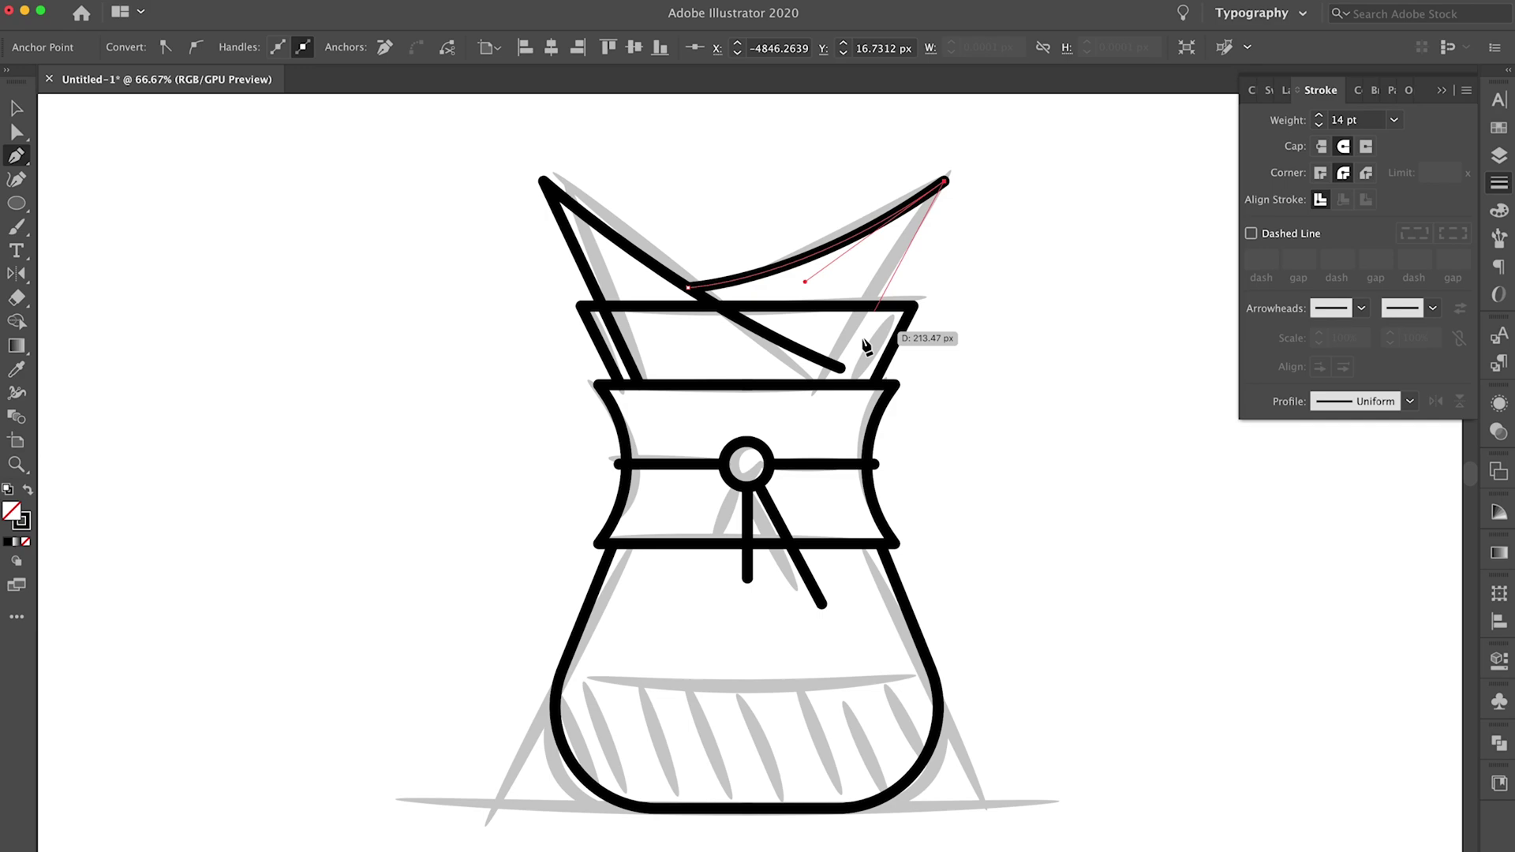
pyautogui.click(854, 381)
pyautogui.press('a')
pyautogui.moveTo(945, 181); pyautogui.dragTo(955, 180)
# Split the filter's fold line where the right edge meets it, and apply a tapered width profile to the lower piece.
pyautogui.press('c')
pyautogui.click(690, 289)
pyautogui.press('a')
pyautogui.click(790, 347)
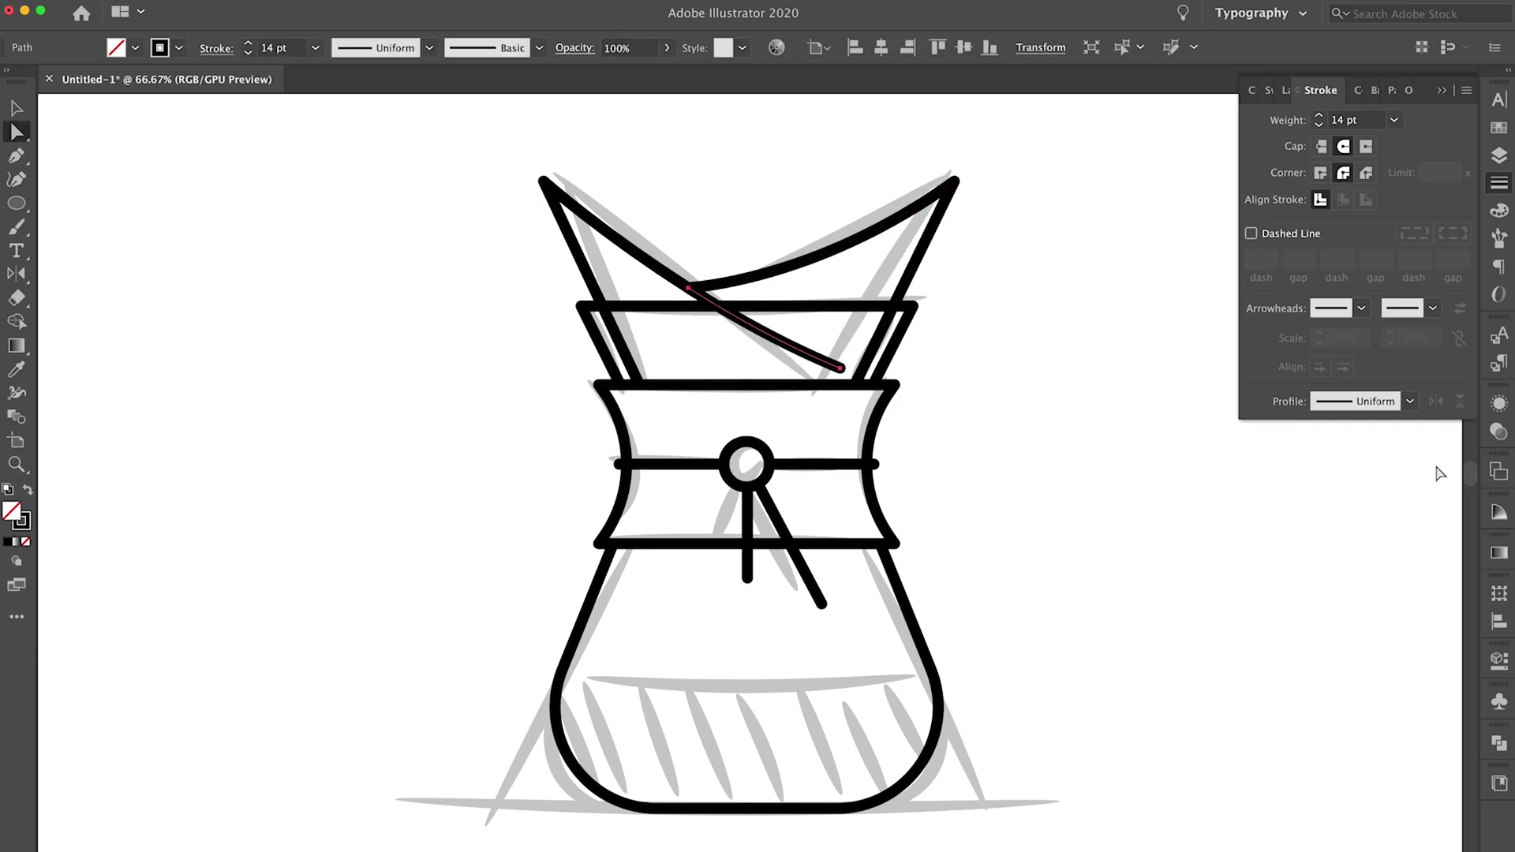
pyautogui.click(1410, 402)
pyautogui.click(1357, 501)
pyautogui.click(928, 851)
# Ungroup the traced outline and offset the vessel body path 20 px inward.
pyautogui.press('v')
pyautogui.click(600, 586)
pyautogui.press('super+shift+g')
pyautogui.click(968, 832)
pyautogui.click(911, 780)
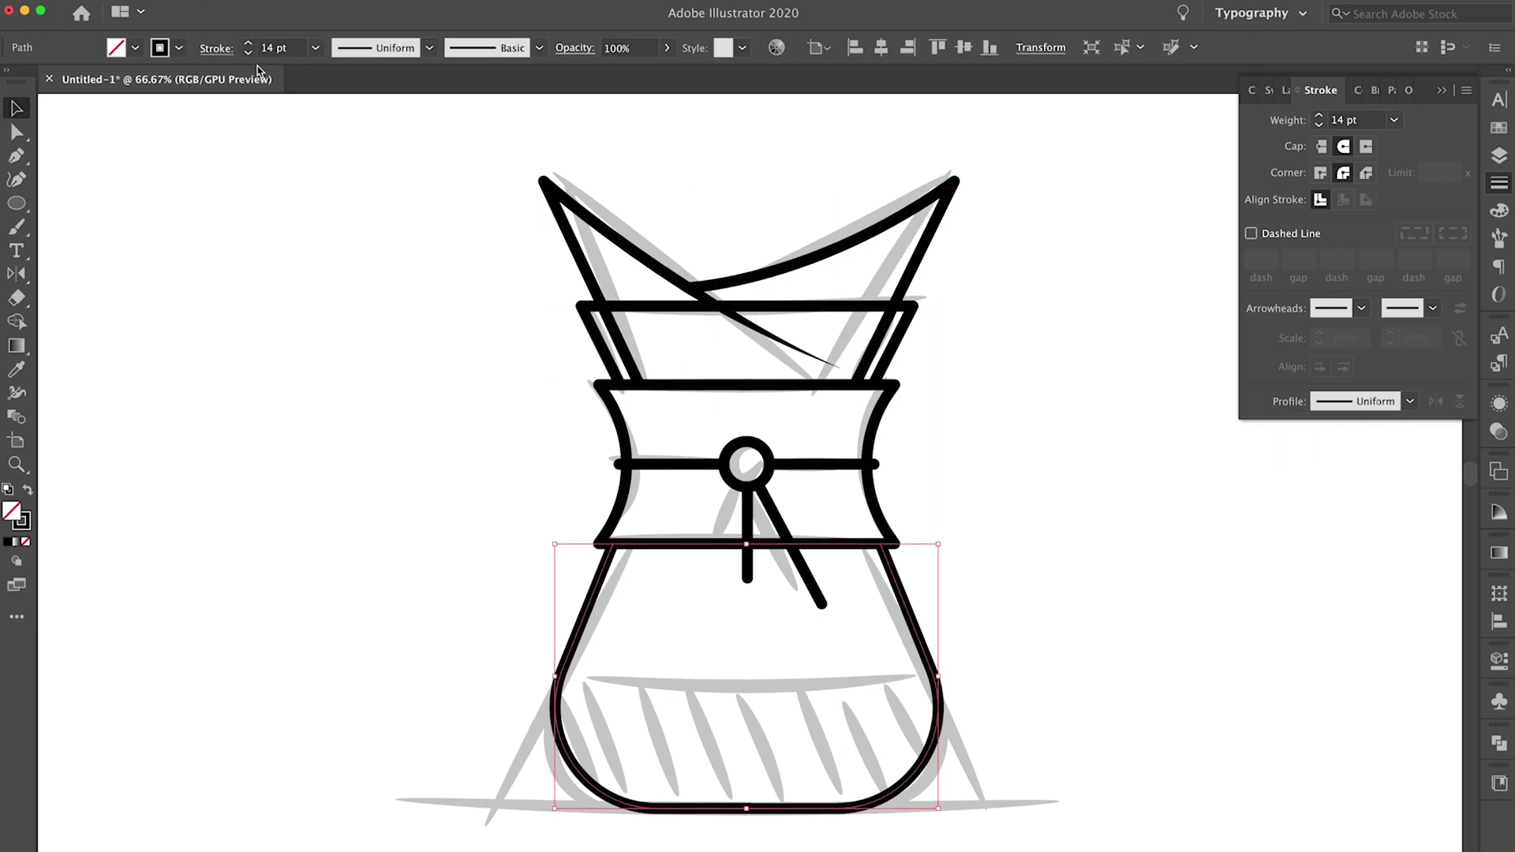
pyautogui.click(182, 10)
pyautogui.moveTo(206, 357)
pyautogui.click(387, 412)
pyautogui.write('20')
pyautogui.press('Return')
# Cut away the inner outline's top segment, set its stroke to 9 pt, and nudge its open end up to the band.
pyautogui.press('c')
pyautogui.click(628, 550)
pyautogui.press('a')
pyautogui.press('Delete')
pyautogui.click(1319, 124)
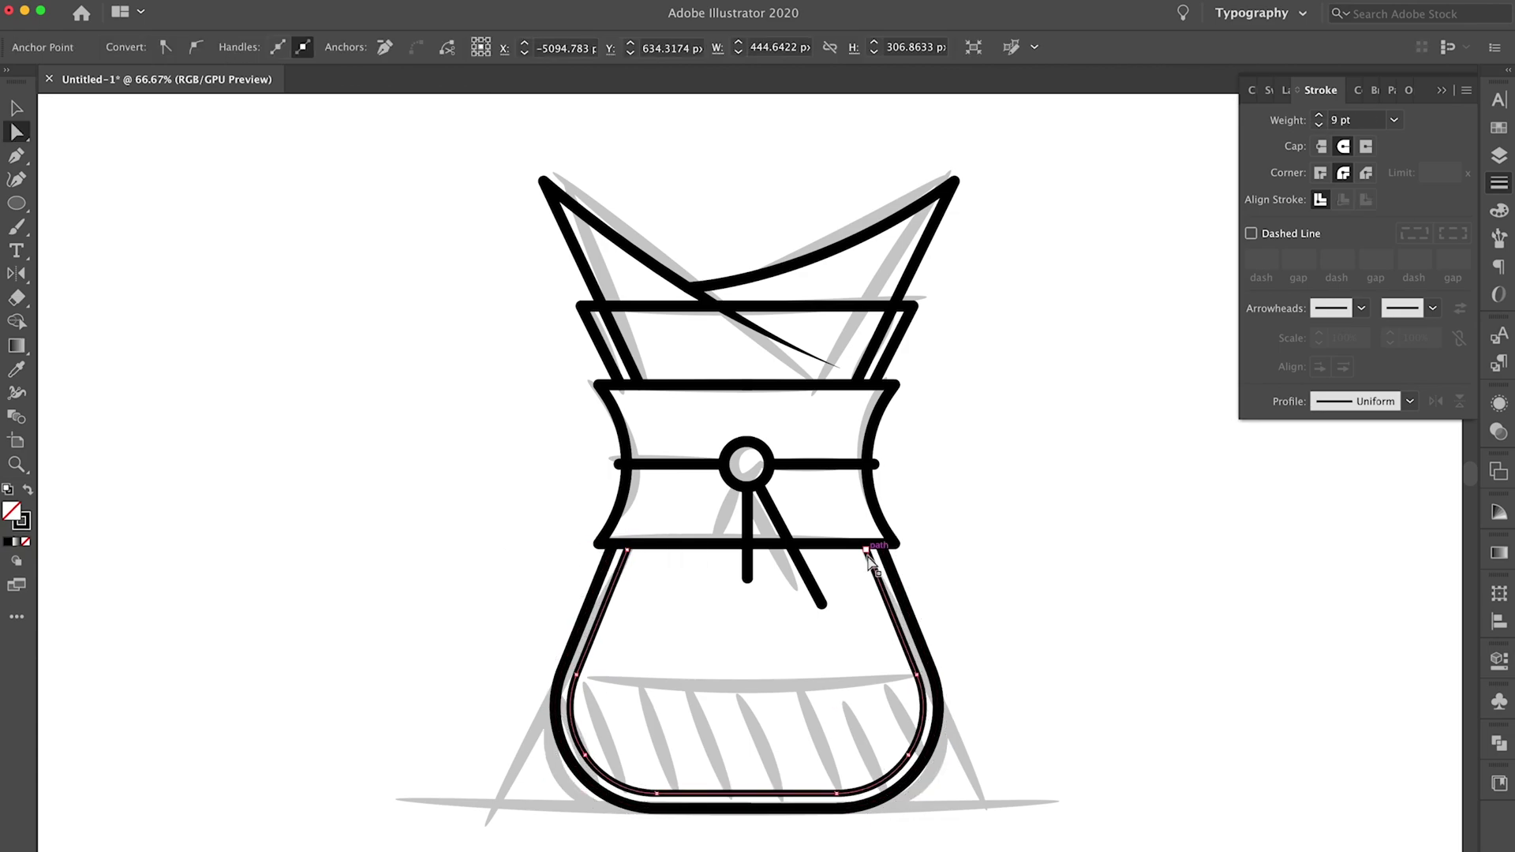
pyautogui.click(628, 549)
pyautogui.press('Up')
pyautogui.click(446, 271)
# Draw a horizontal 9 pt coffee-level line across the inside of the vessel, slightly above the sketched level.
pyautogui.hscroll(-1, 447, 274)
pyautogui.press('p')
pyautogui.click(933, 667)
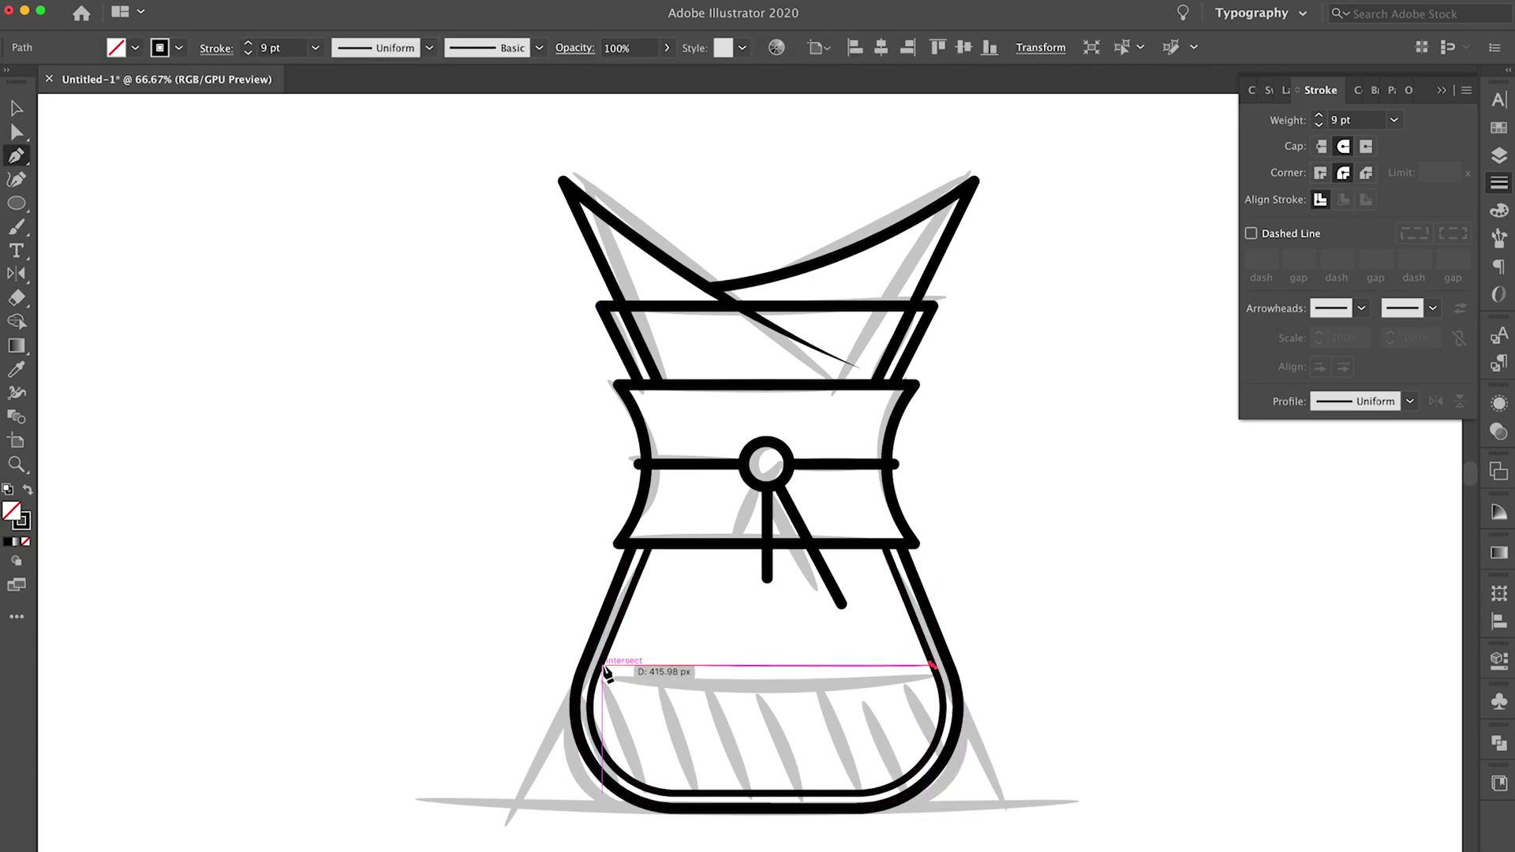
pyautogui.click(603, 666)
pyautogui.press('v')
pyautogui.click(373, 521)
# Draw a horizontal ground line under the vessel, match its stroke to the 14 pt outline, and centre it.
pyautogui.press('p')
pyautogui.click(1103, 809)
pyautogui.click(405, 810)
pyautogui.press('i')
pyautogui.click(927, 608)
pyautogui.press('v')
pyautogui.moveTo(499, 810); pyautogui.dragTo(513, 810)
pyautogui.click(452, 685)
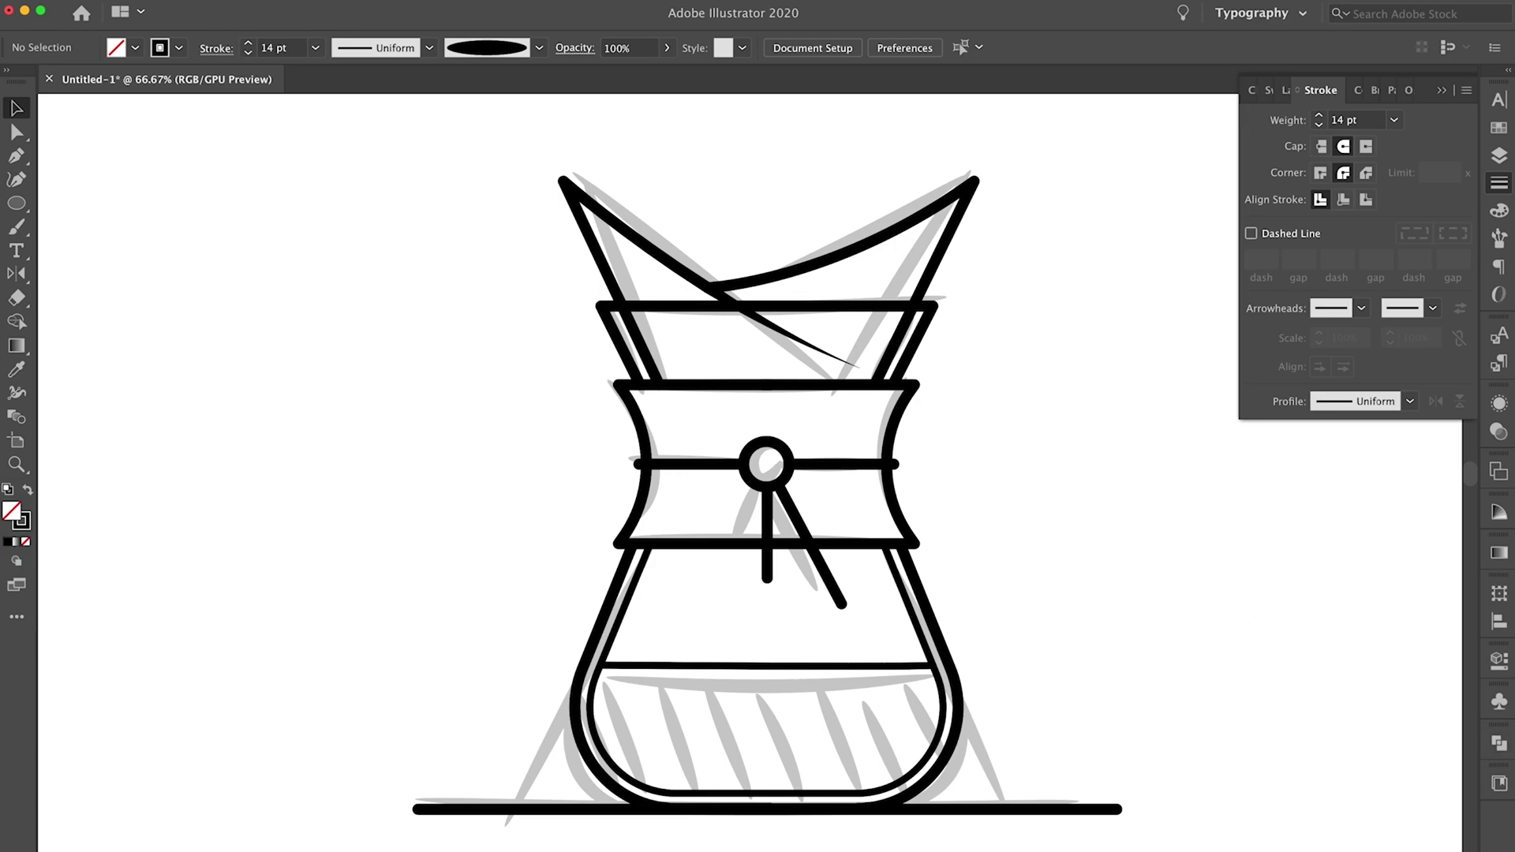
# Lock Layer 2, and toggle the visibility of Layer 2 and Layer 1 to compare the line art with the sketch.
pyautogui.click(1499, 155)
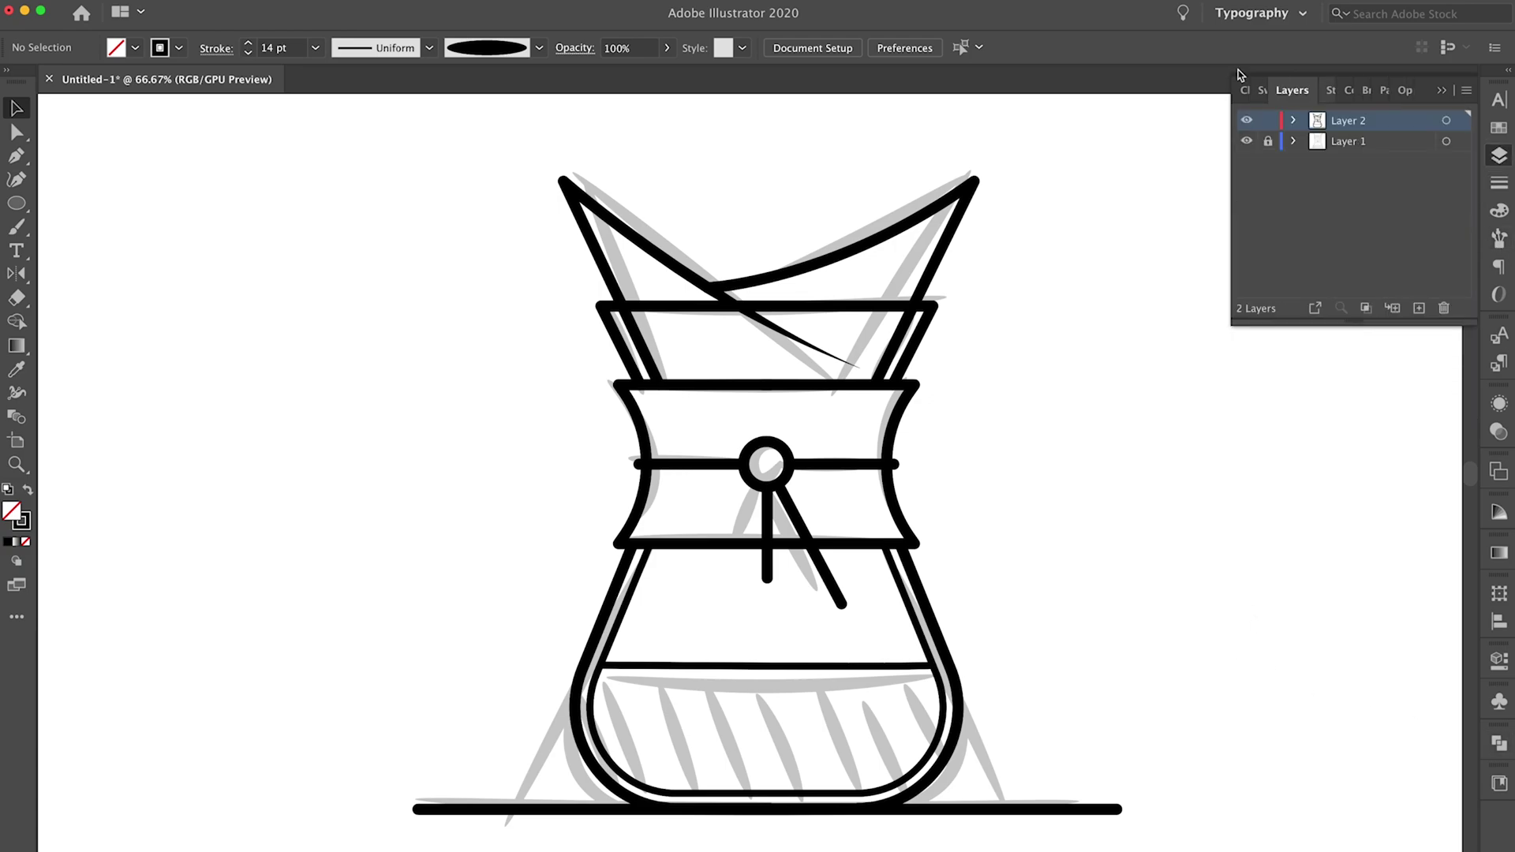
pyautogui.click(1247, 121)
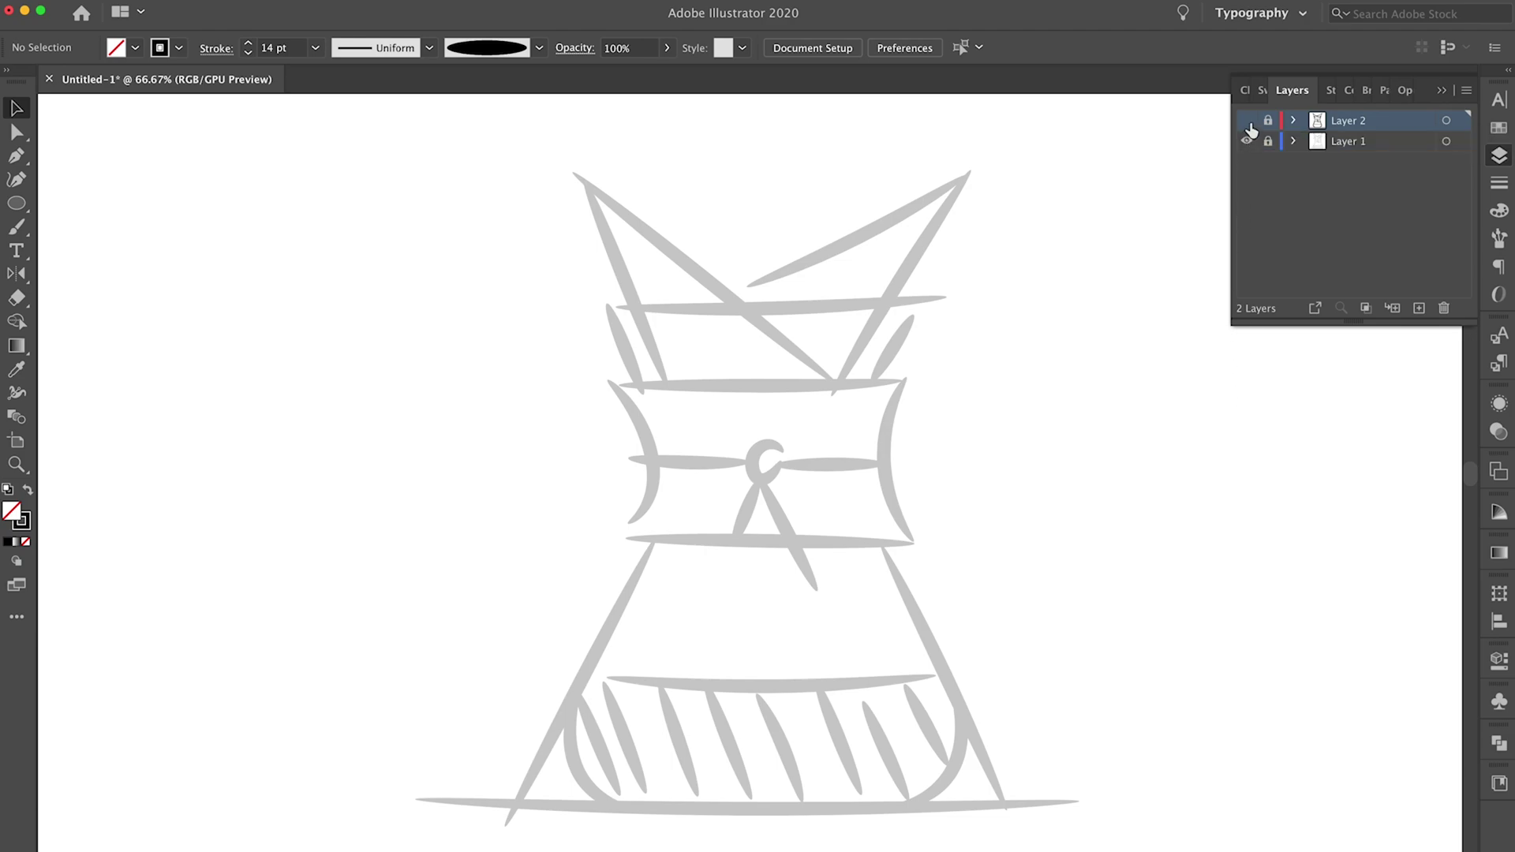
pyautogui.click(1247, 141)
pyautogui.click(1247, 142)
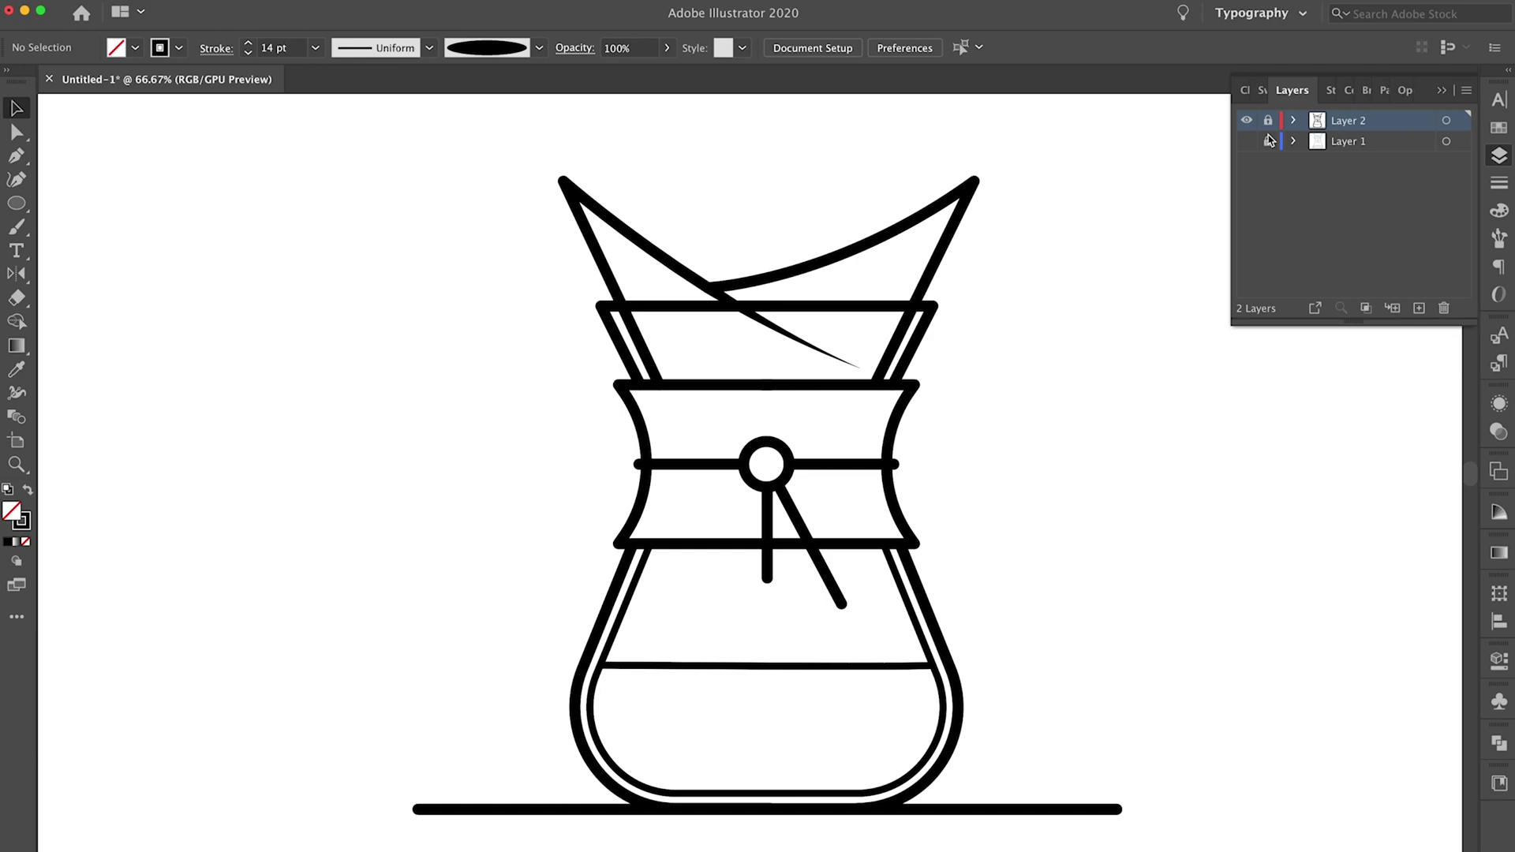
pyautogui.click(1269, 141)
pyautogui.click(1247, 142)
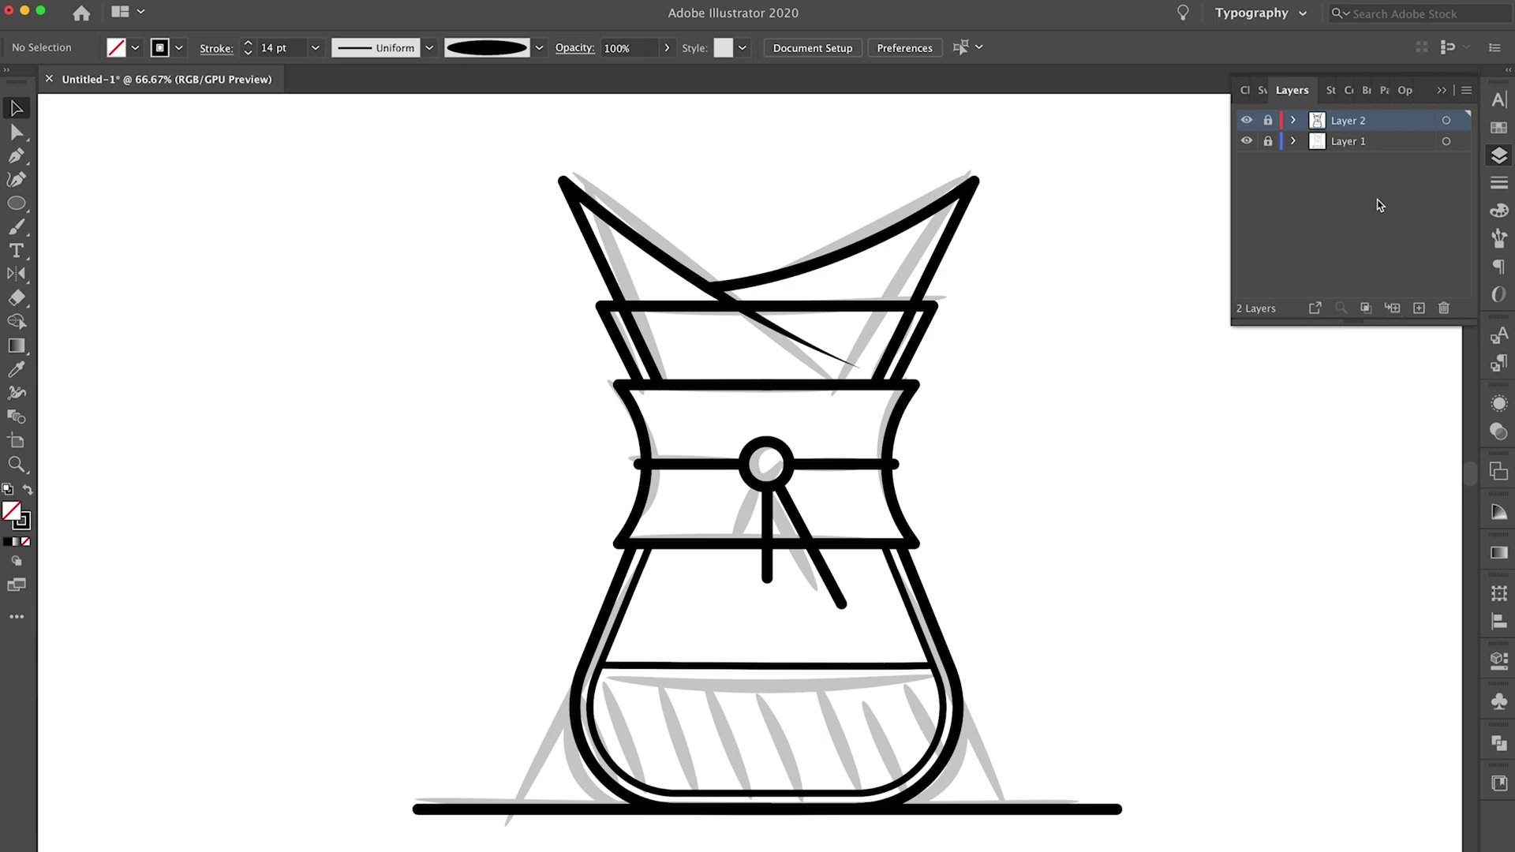
# Add a new layer above Layer 1 and trace the middle band on it as a closed shape with curved sides.
pyautogui.click(1350, 143)
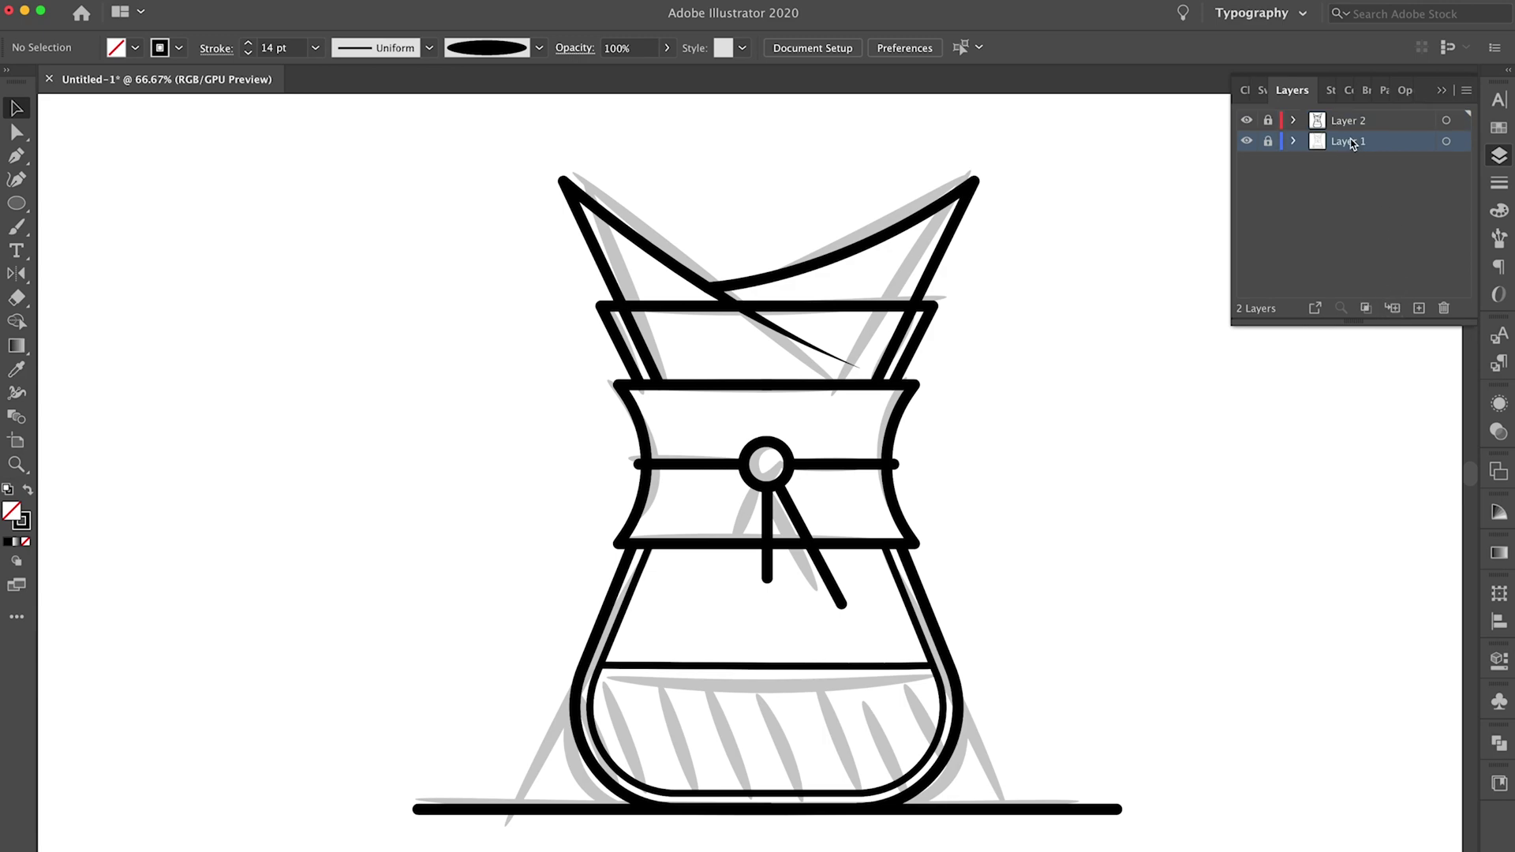
pyautogui.click(1418, 309)
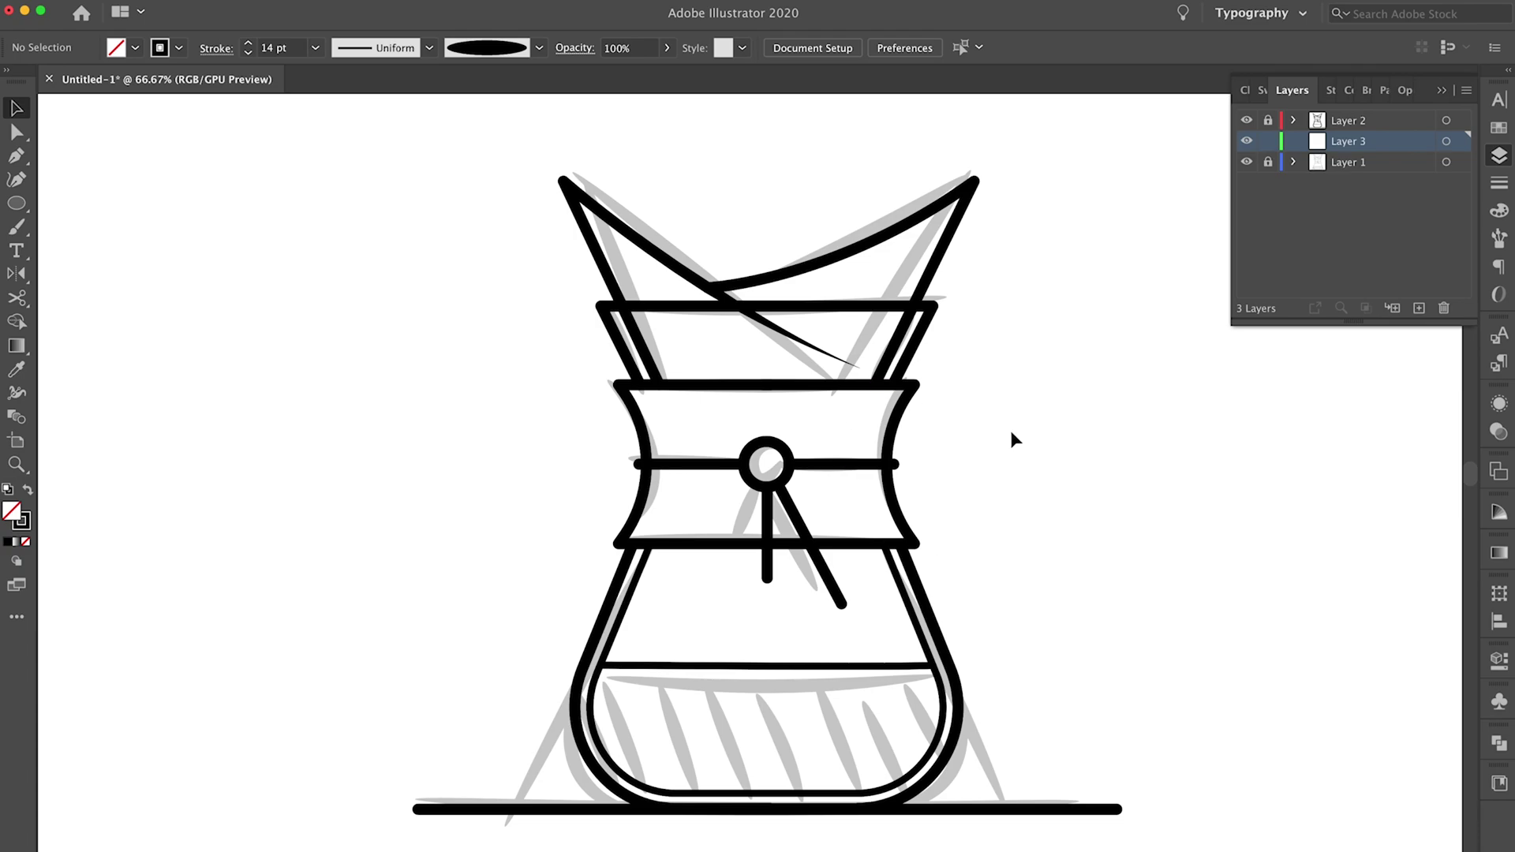
pyautogui.press('p')
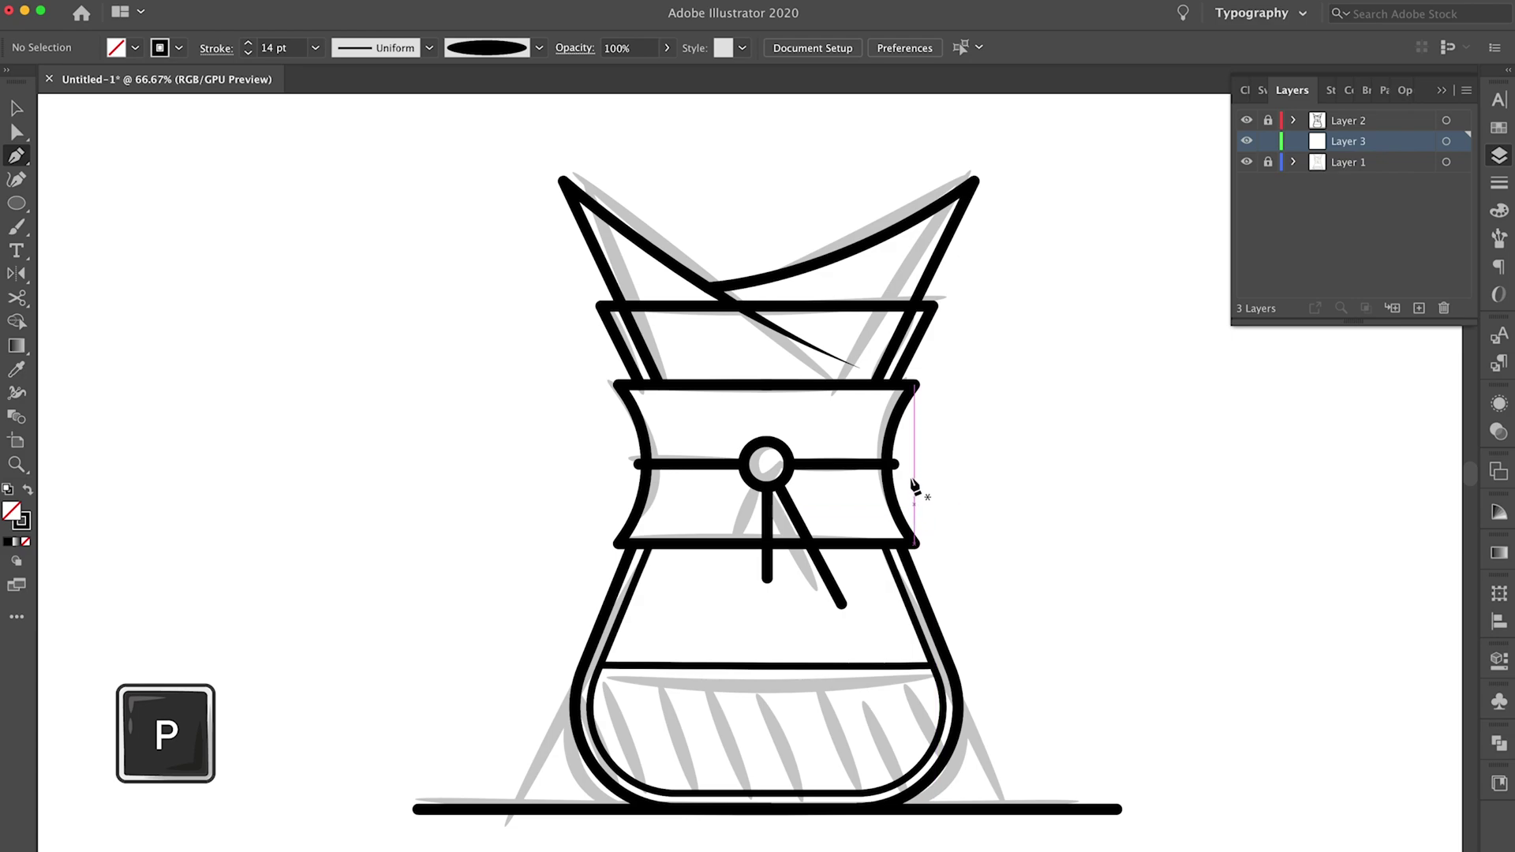
pyautogui.click(912, 386)
pyautogui.click(624, 385)
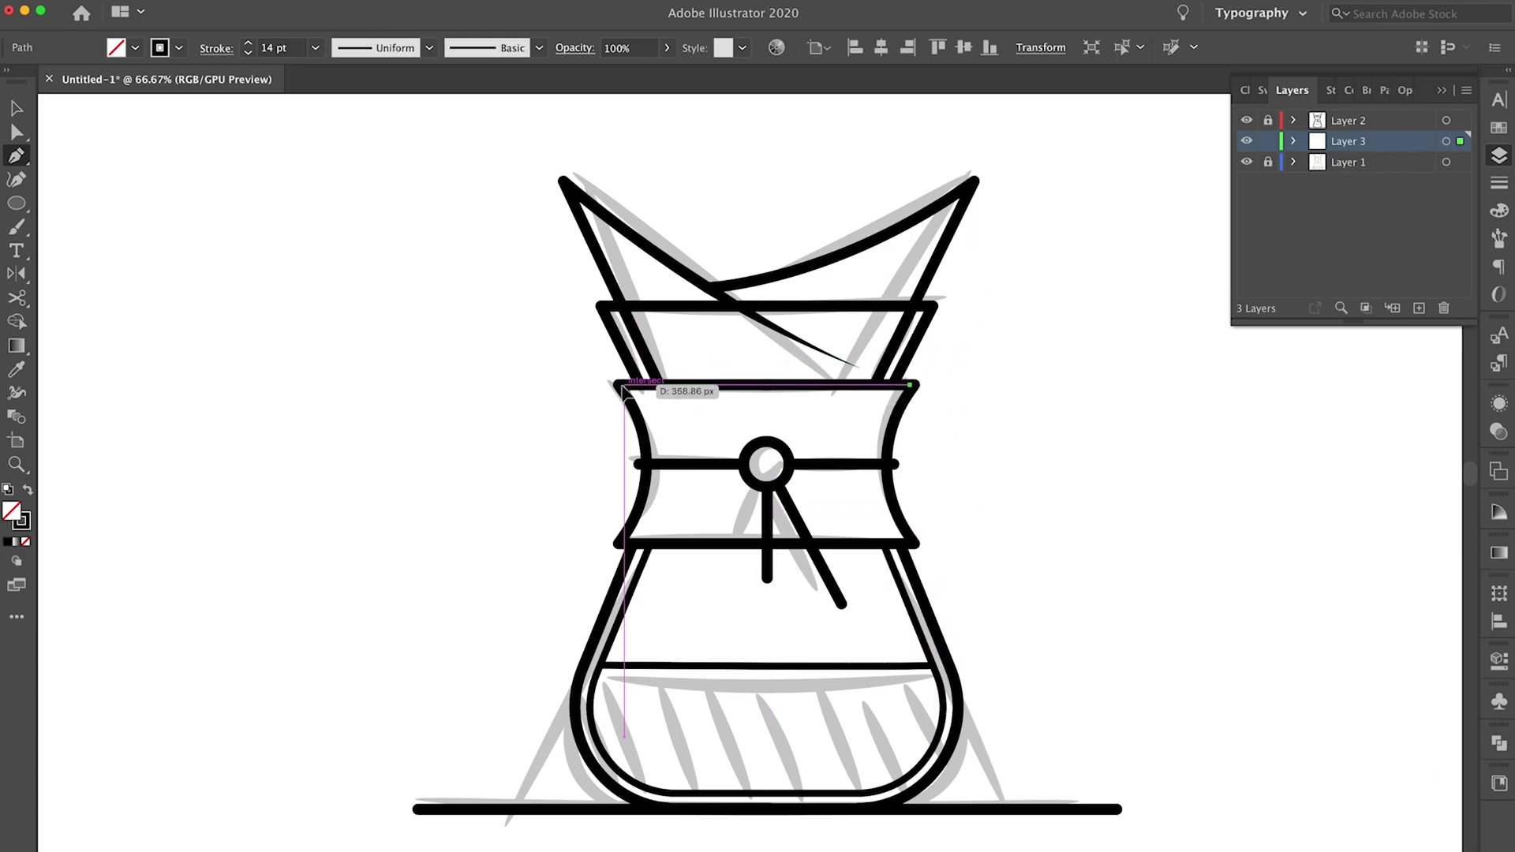
pyautogui.moveTo(619, 543); pyautogui.dragTo(565, 620)
pyautogui.click(619, 543)
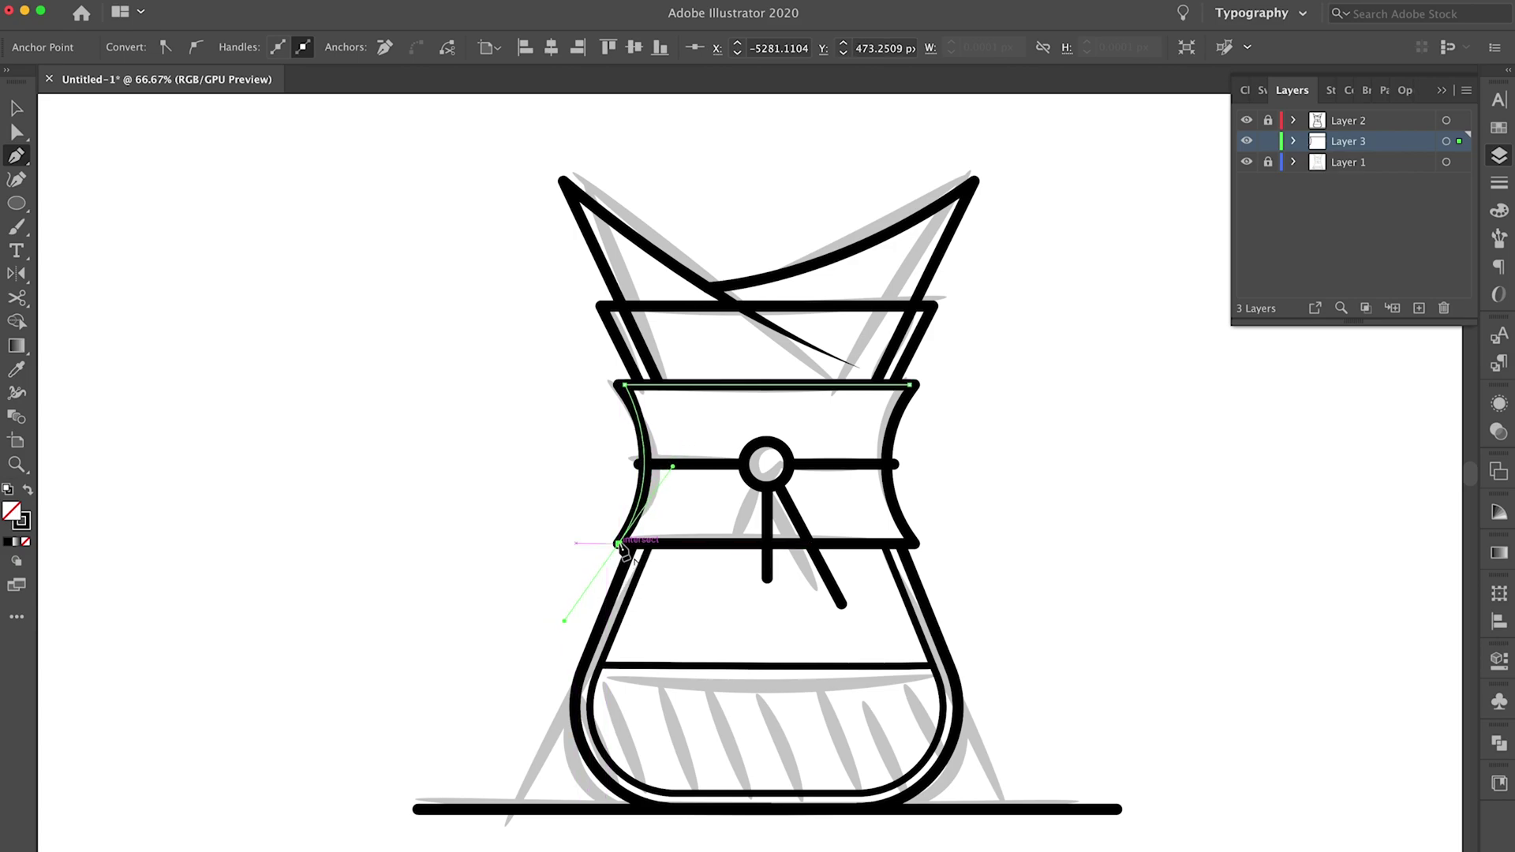
pyautogui.click(914, 544)
pyautogui.moveTo(912, 385); pyautogui.dragTo(965, 298)
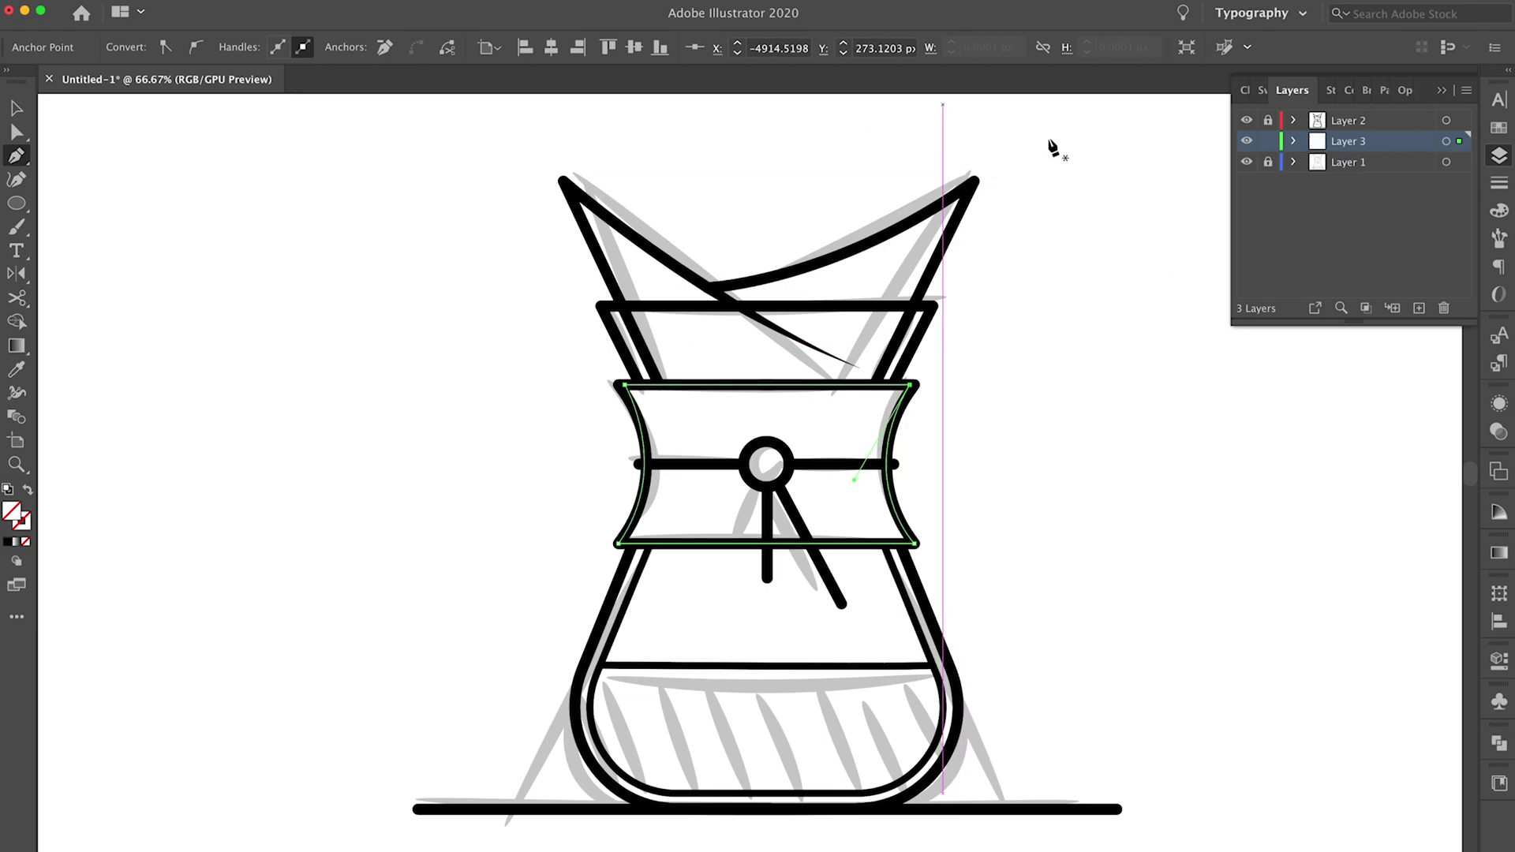
# Fill the traced band with the tan swatch R=198 G=156 B=109.
pyautogui.click(1499, 127)
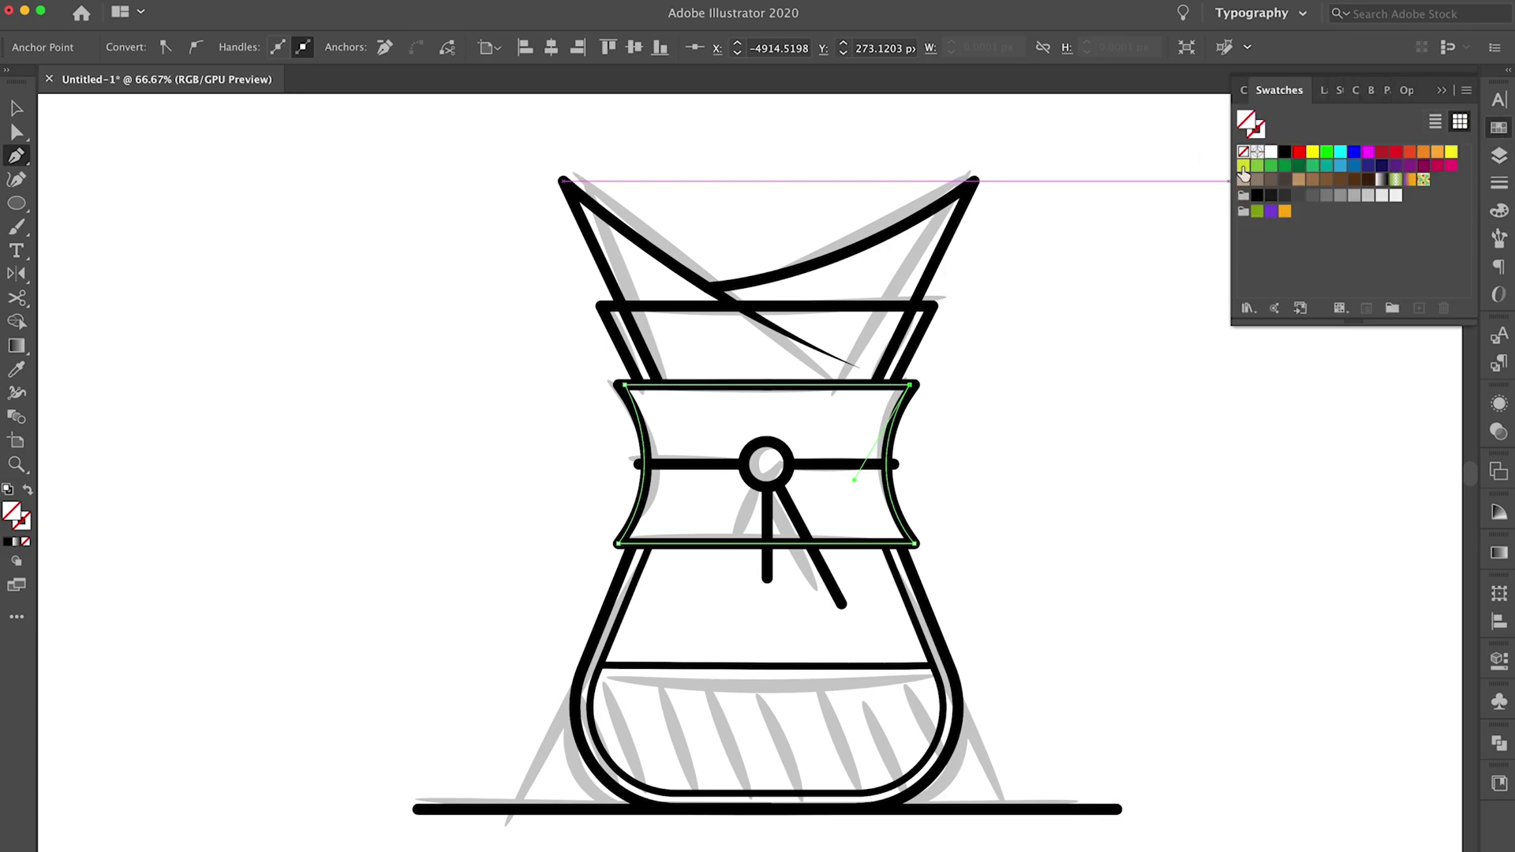
pyautogui.click(1298, 186)
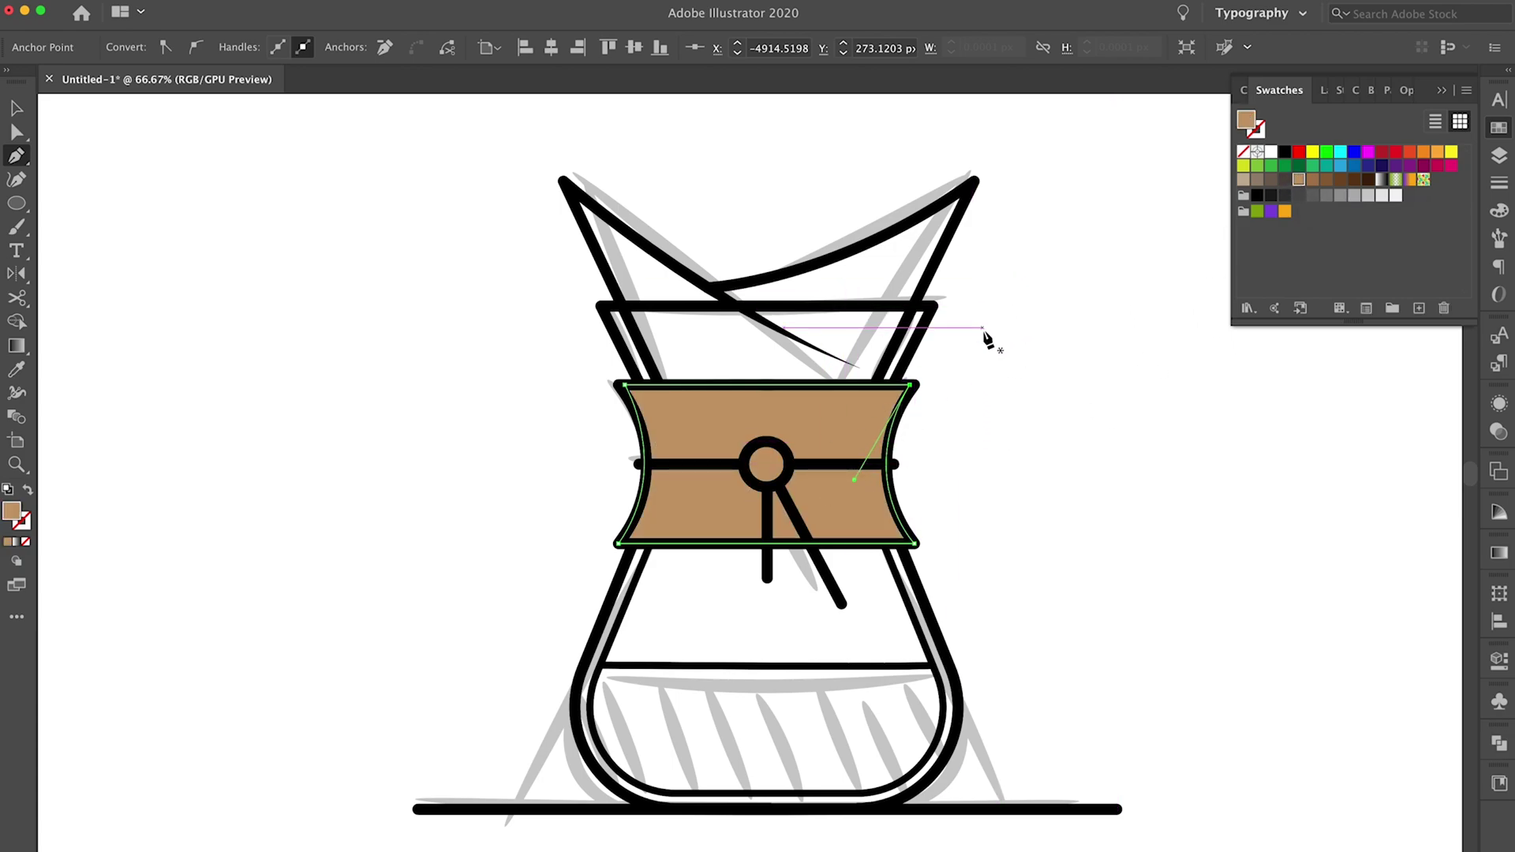
pyautogui.press('v')
pyautogui.click(973, 426)
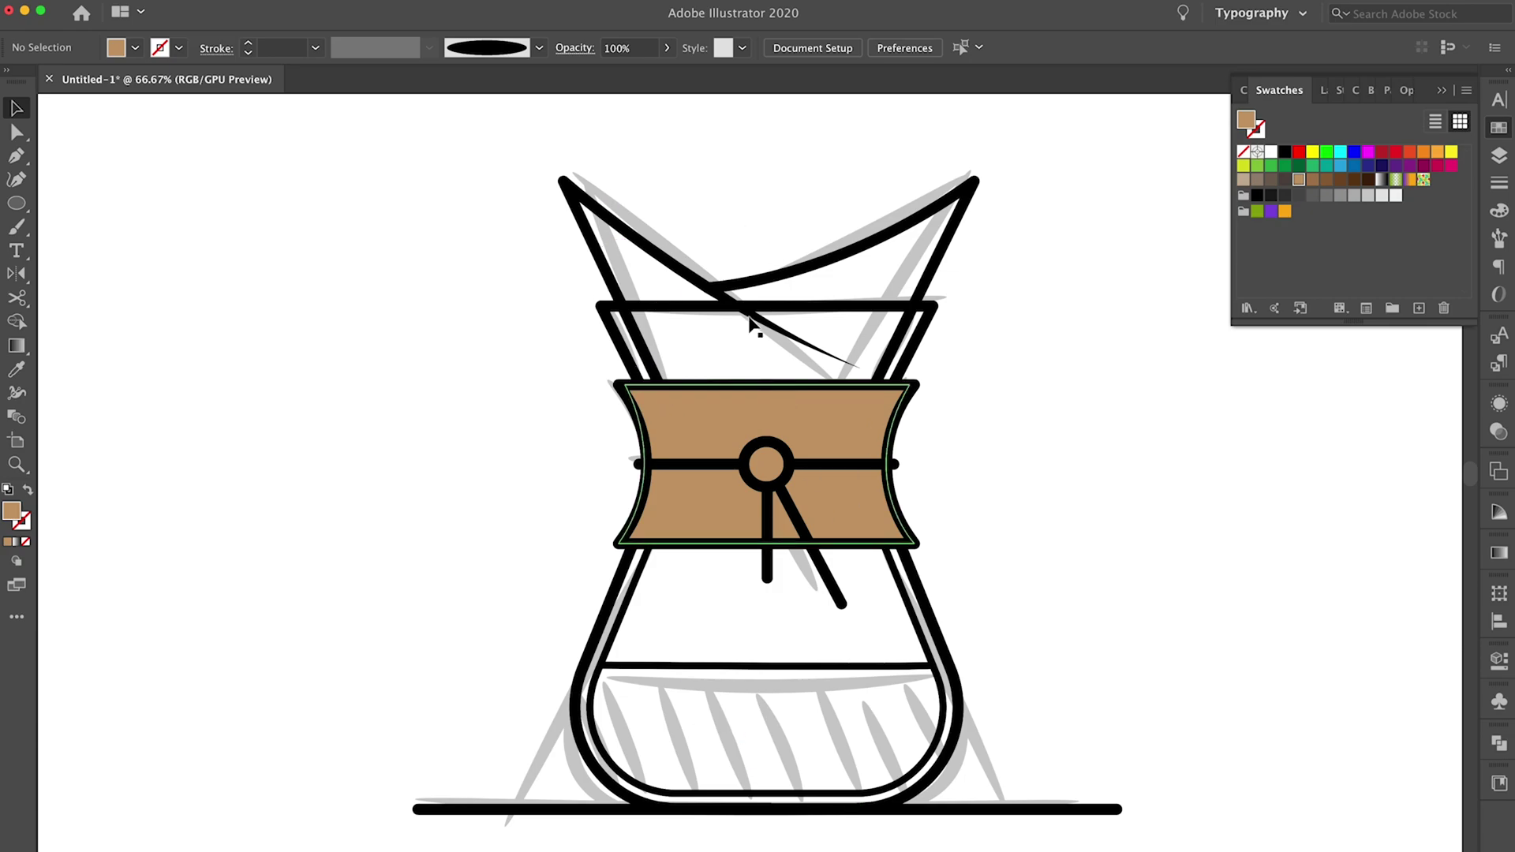
# Trace the paper filter as a closed shape down to the band, and fill it with the light beige swatch.
pyautogui.press('p')
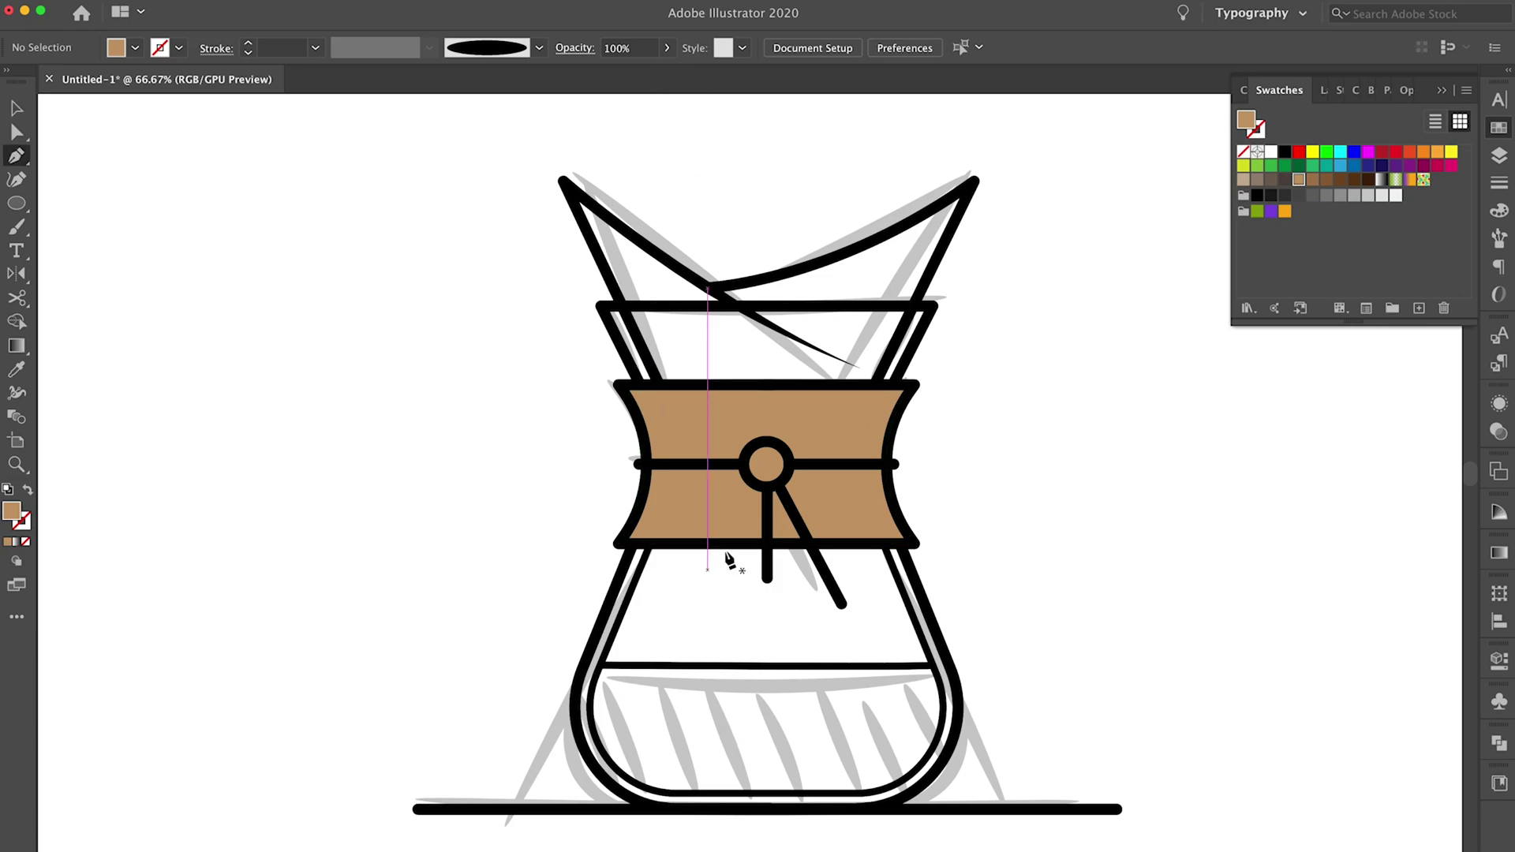
pyautogui.click(659, 385)
pyautogui.click(562, 182)
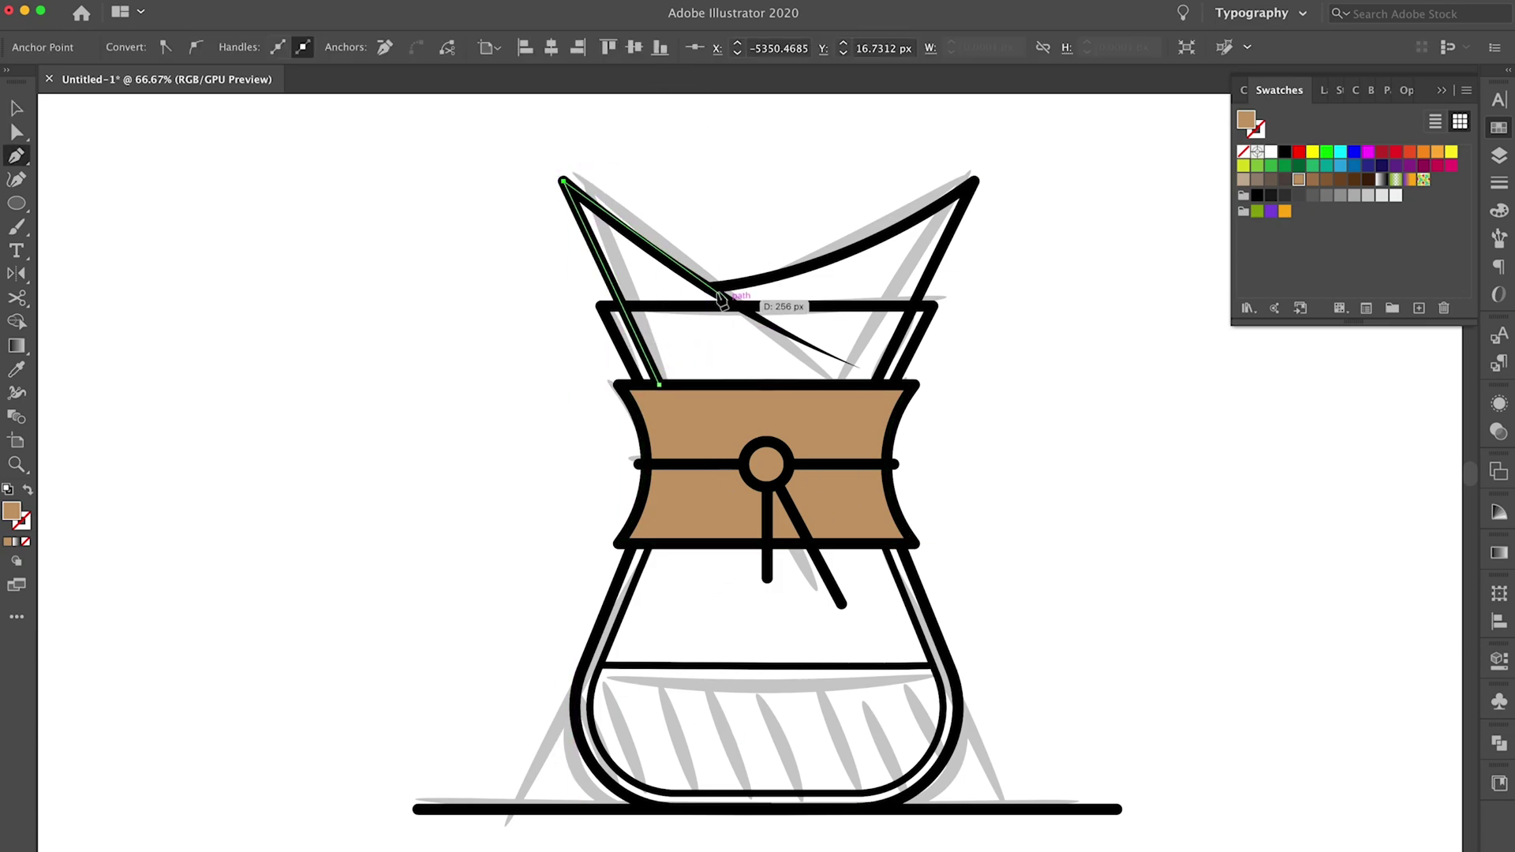
pyautogui.click(629, 232)
pyautogui.click(708, 288)
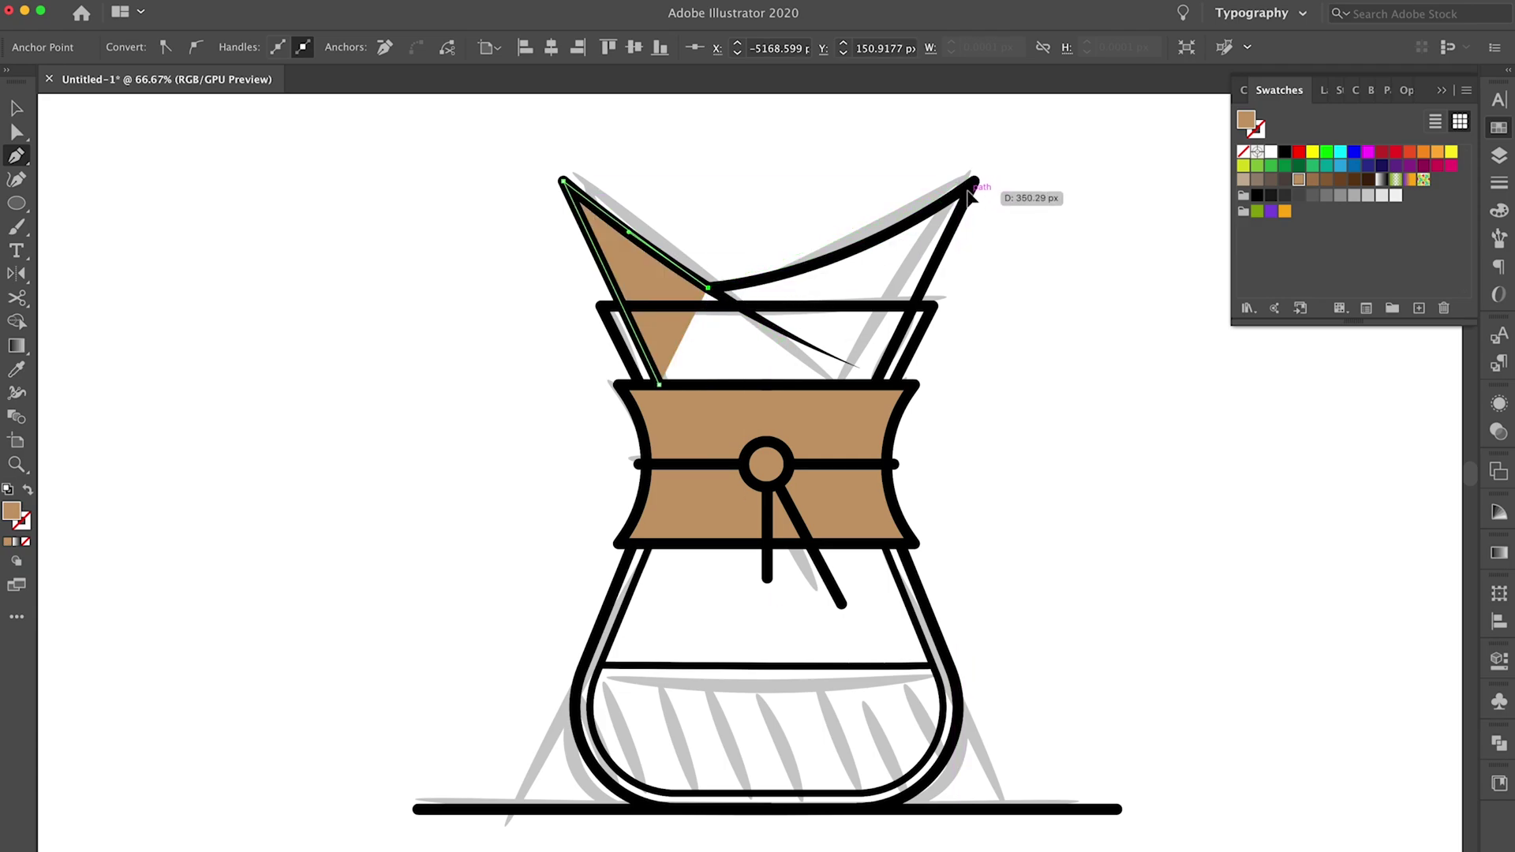
pyautogui.moveTo(969, 192); pyautogui.dragTo(1117, 193)
pyautogui.click(969, 286)
pyautogui.click(875, 478)
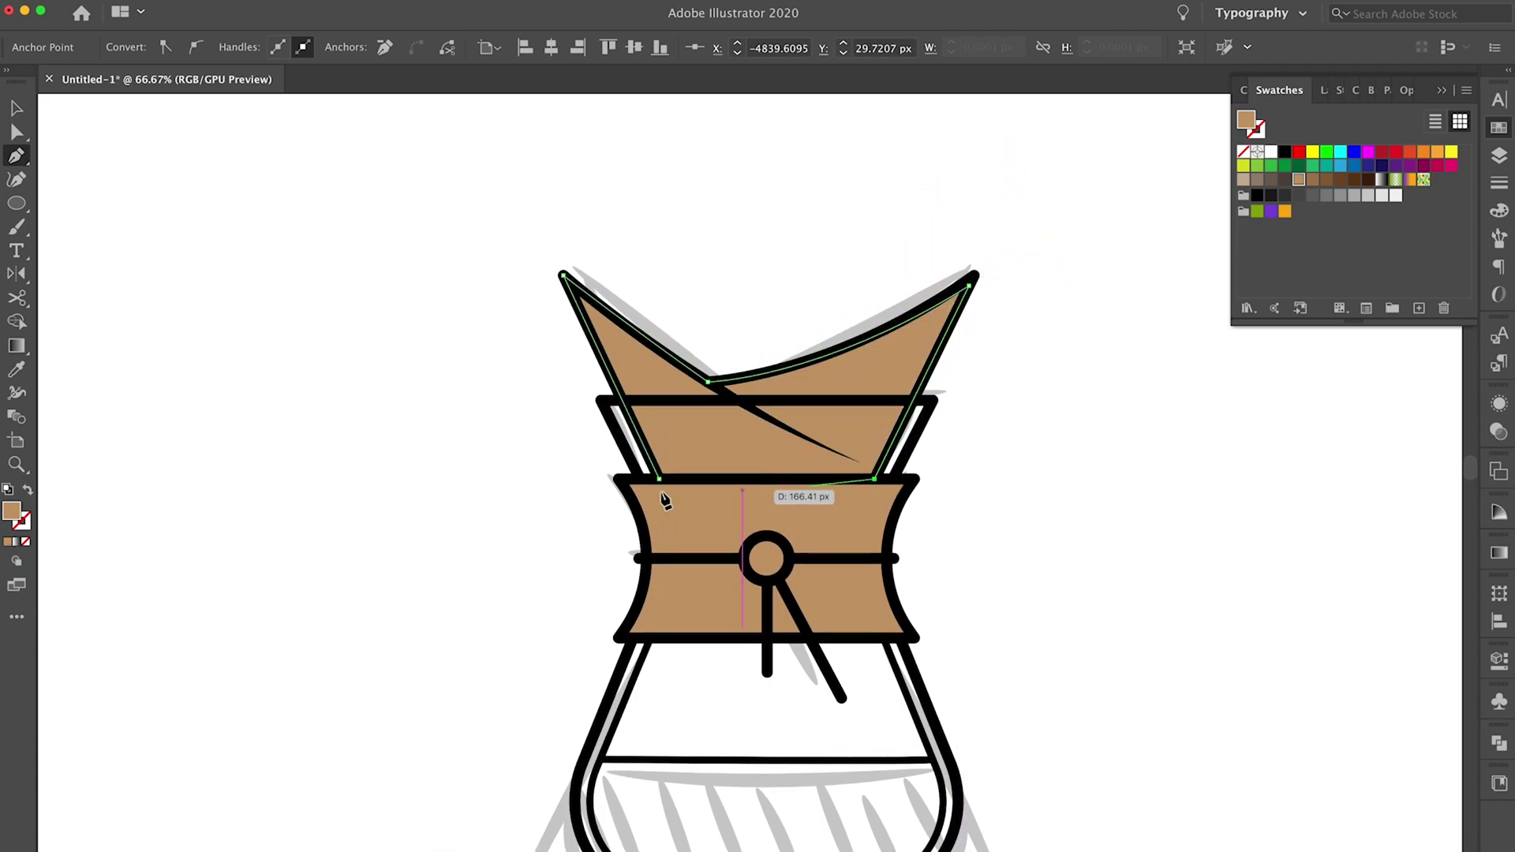
pyautogui.click(660, 479)
pyautogui.click(1243, 180)
pyautogui.press('v')
pyautogui.click(1134, 282)
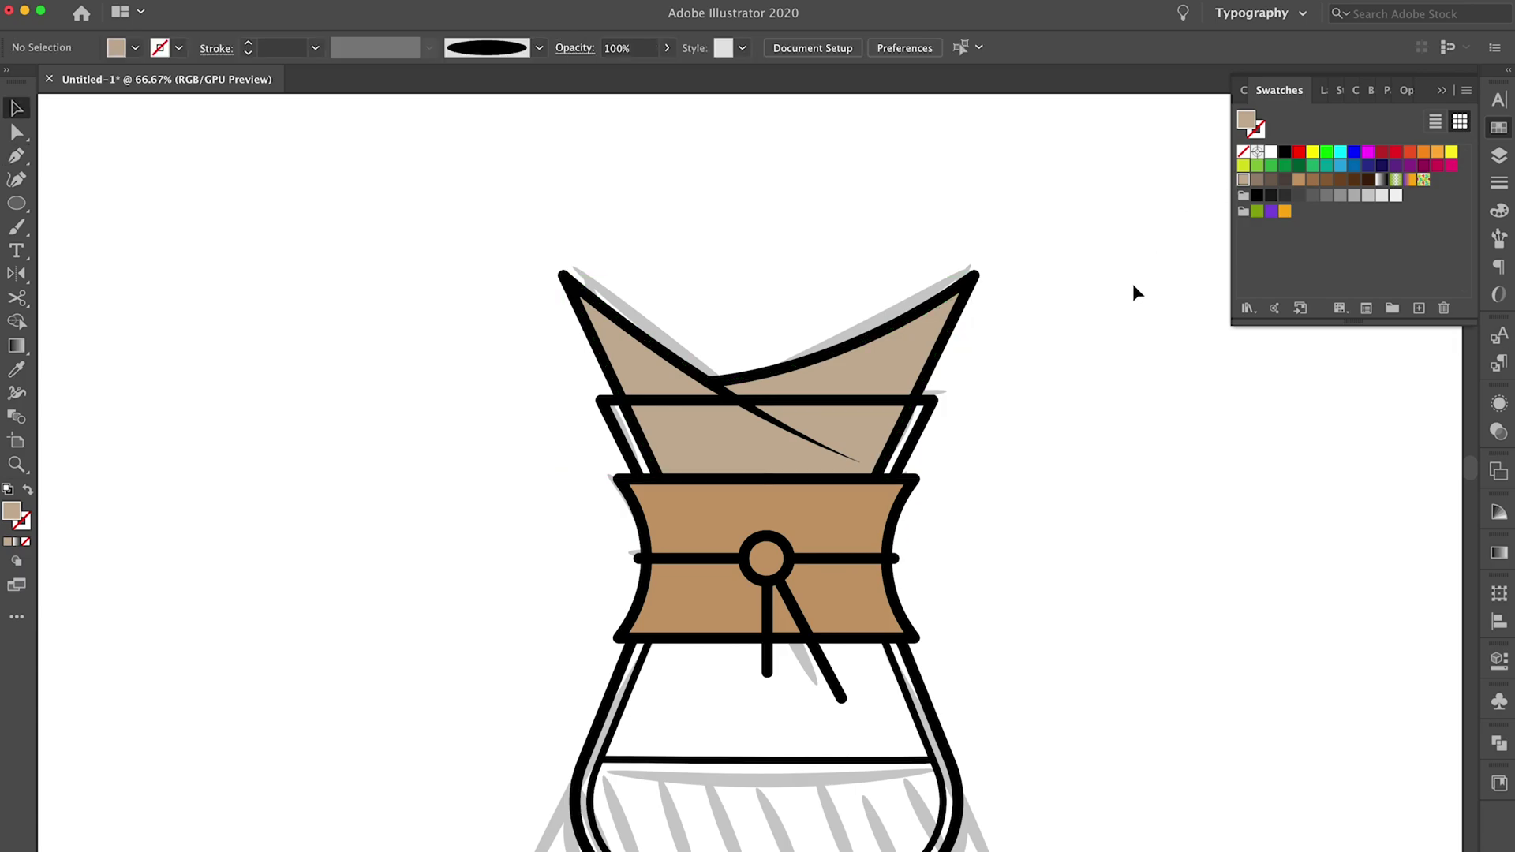
# Trace the coffee area below the level line with rounded lower corners, and fill it with the darkest brown swatch.
pyautogui.scroll(-3, 1133, 283)
pyautogui.scroll(1, 1133, 283)
pyautogui.press('p')
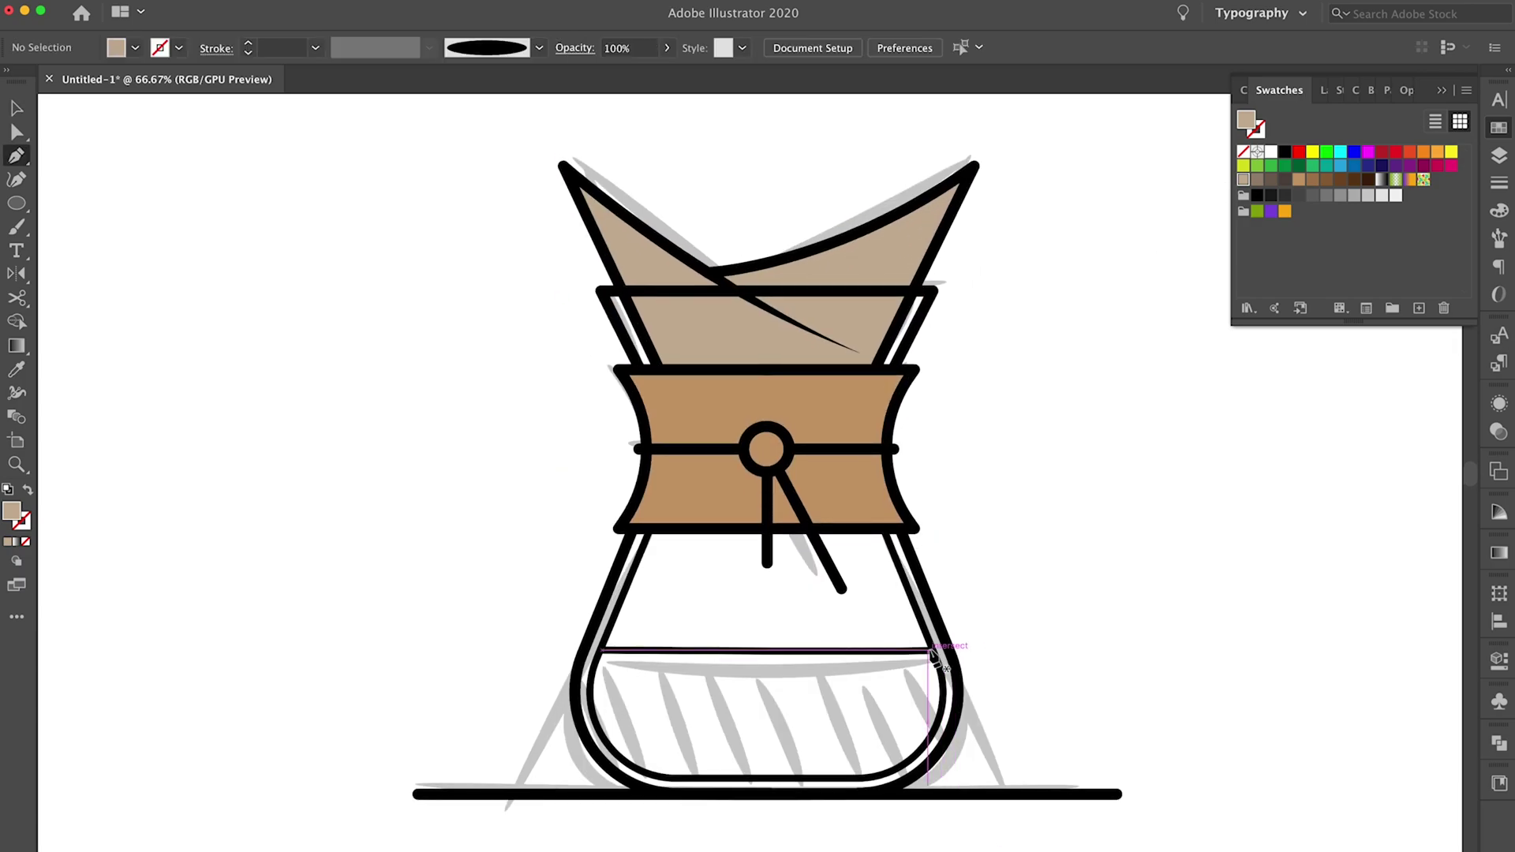
pyautogui.click(602, 651)
pyautogui.moveTo(665, 780); pyautogui.dragTo(770, 808)
pyautogui.click(868, 778)
pyautogui.moveTo(933, 652); pyautogui.dragTo(896, 544)
pyautogui.click(1369, 180)
pyautogui.press('v')
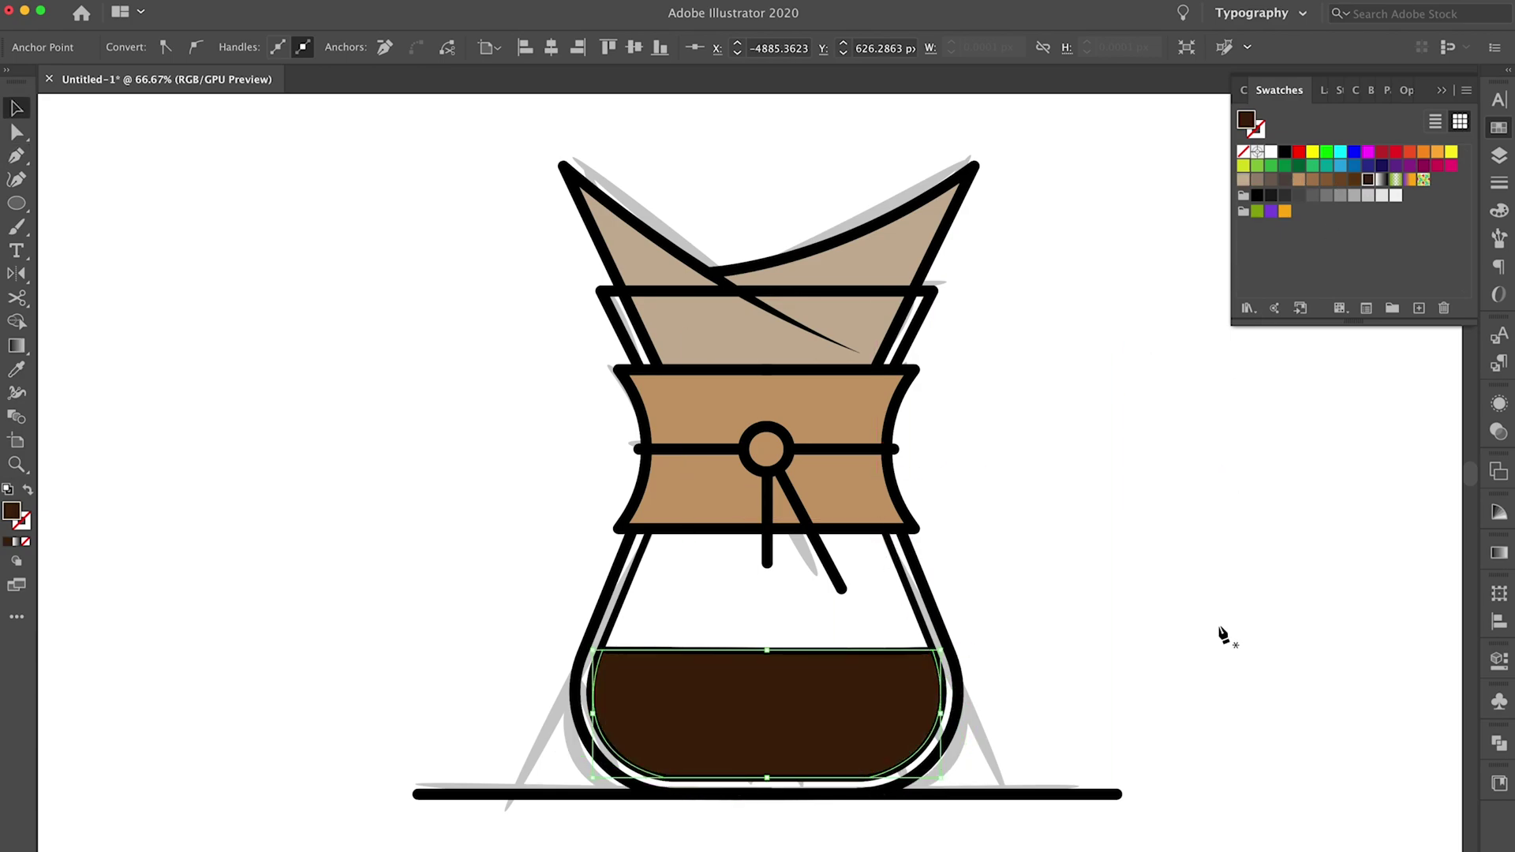
pyautogui.click(1056, 548)
# Draw a circle inside the ring from its centre and fill it with a medium brown swatch.
pyautogui.press('l')
pyautogui.moveTo(767, 450); pyautogui.dragTo(787, 468)
pyautogui.click(1325, 181)
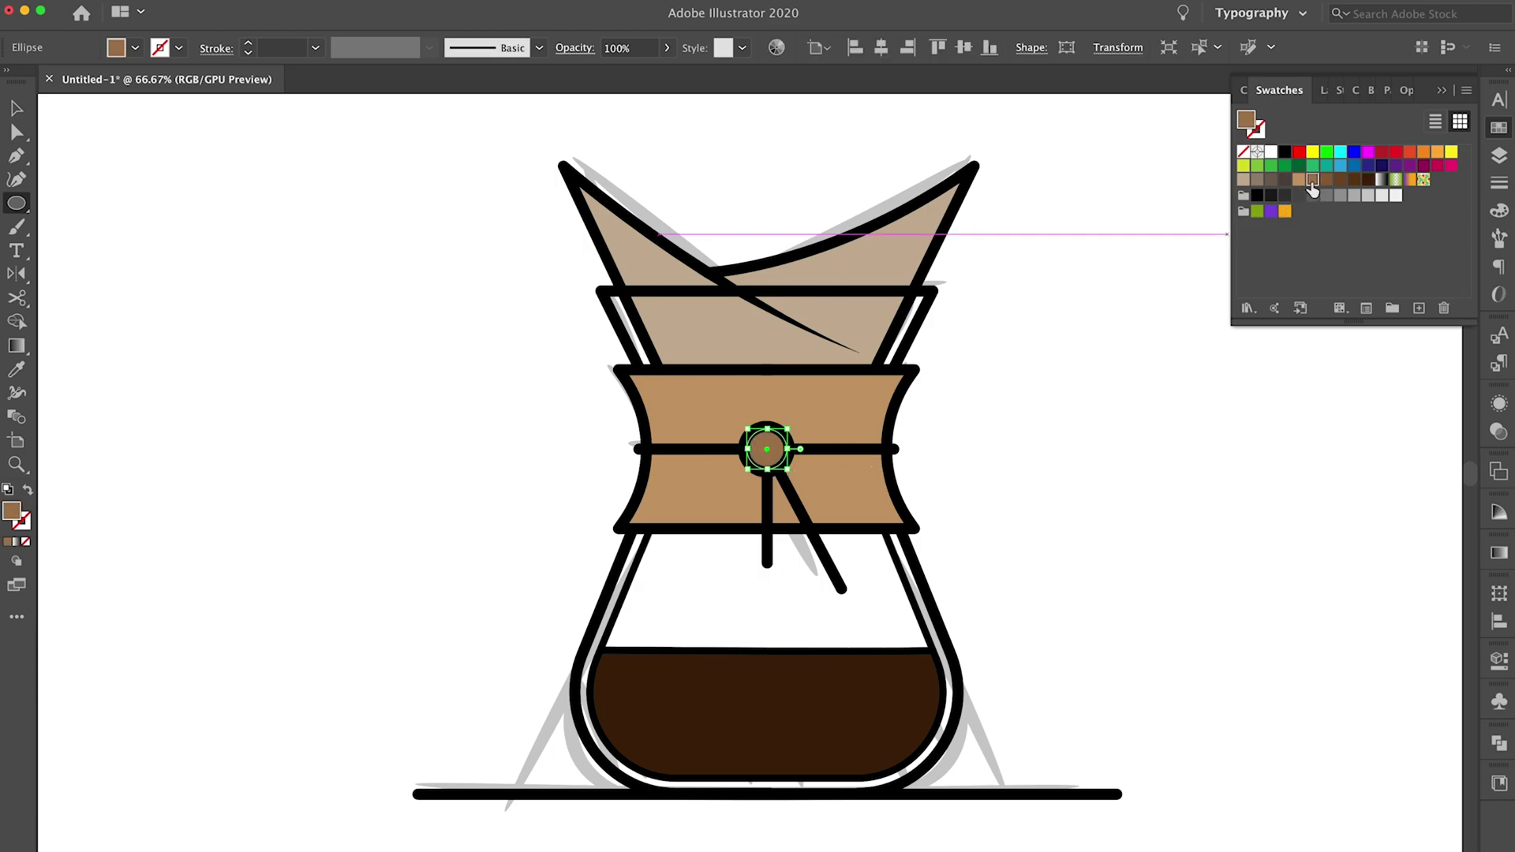
pyautogui.press('v')
pyautogui.click(1134, 491)
pyautogui.hscroll(1, 1134, 491)
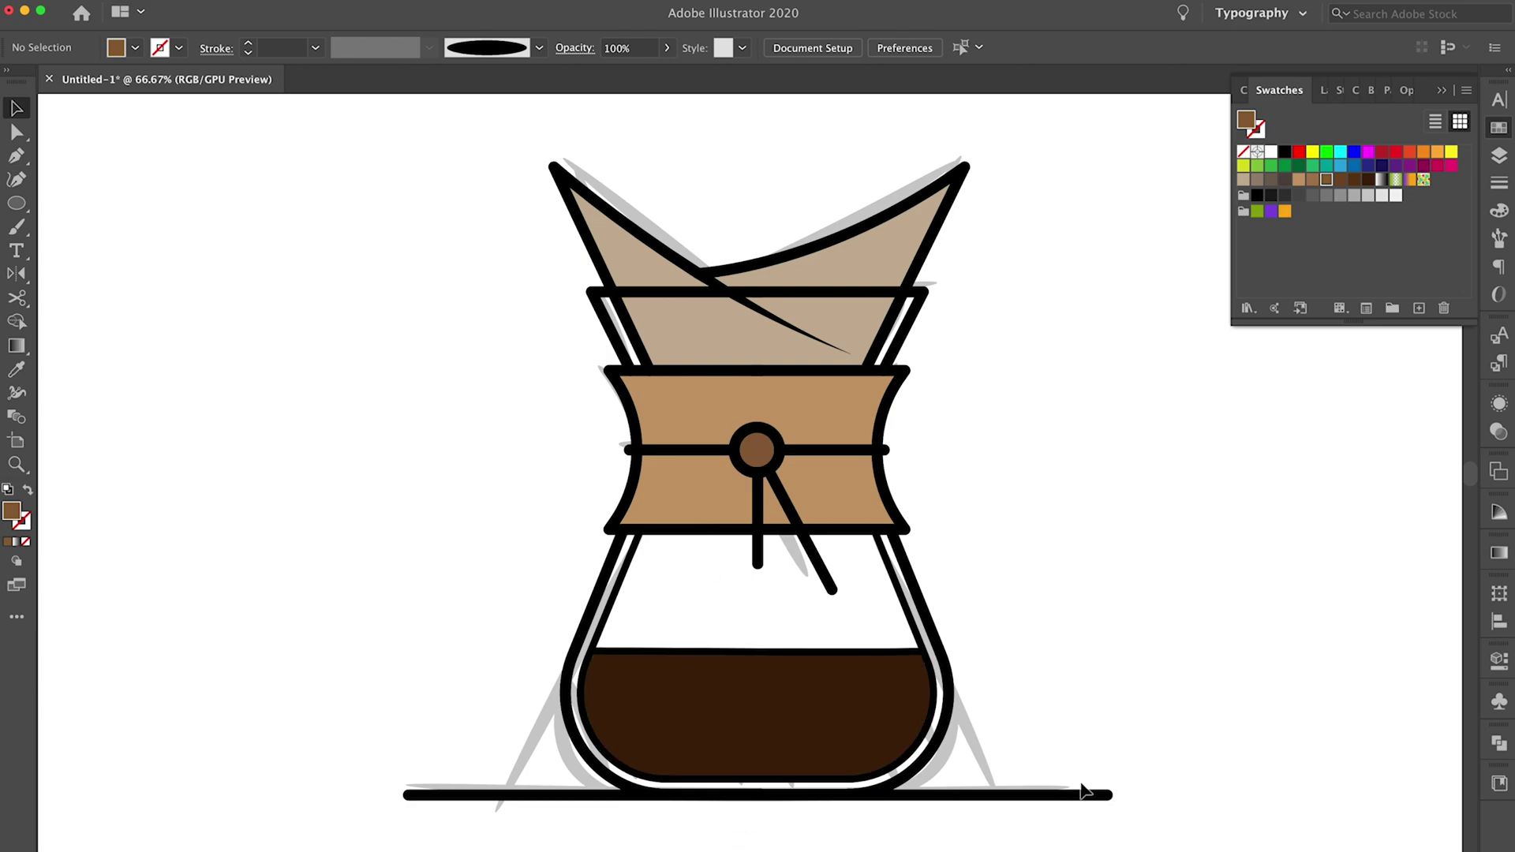
# Lock Layer 3 and add a new layer above it.
pyautogui.click(1497, 156)
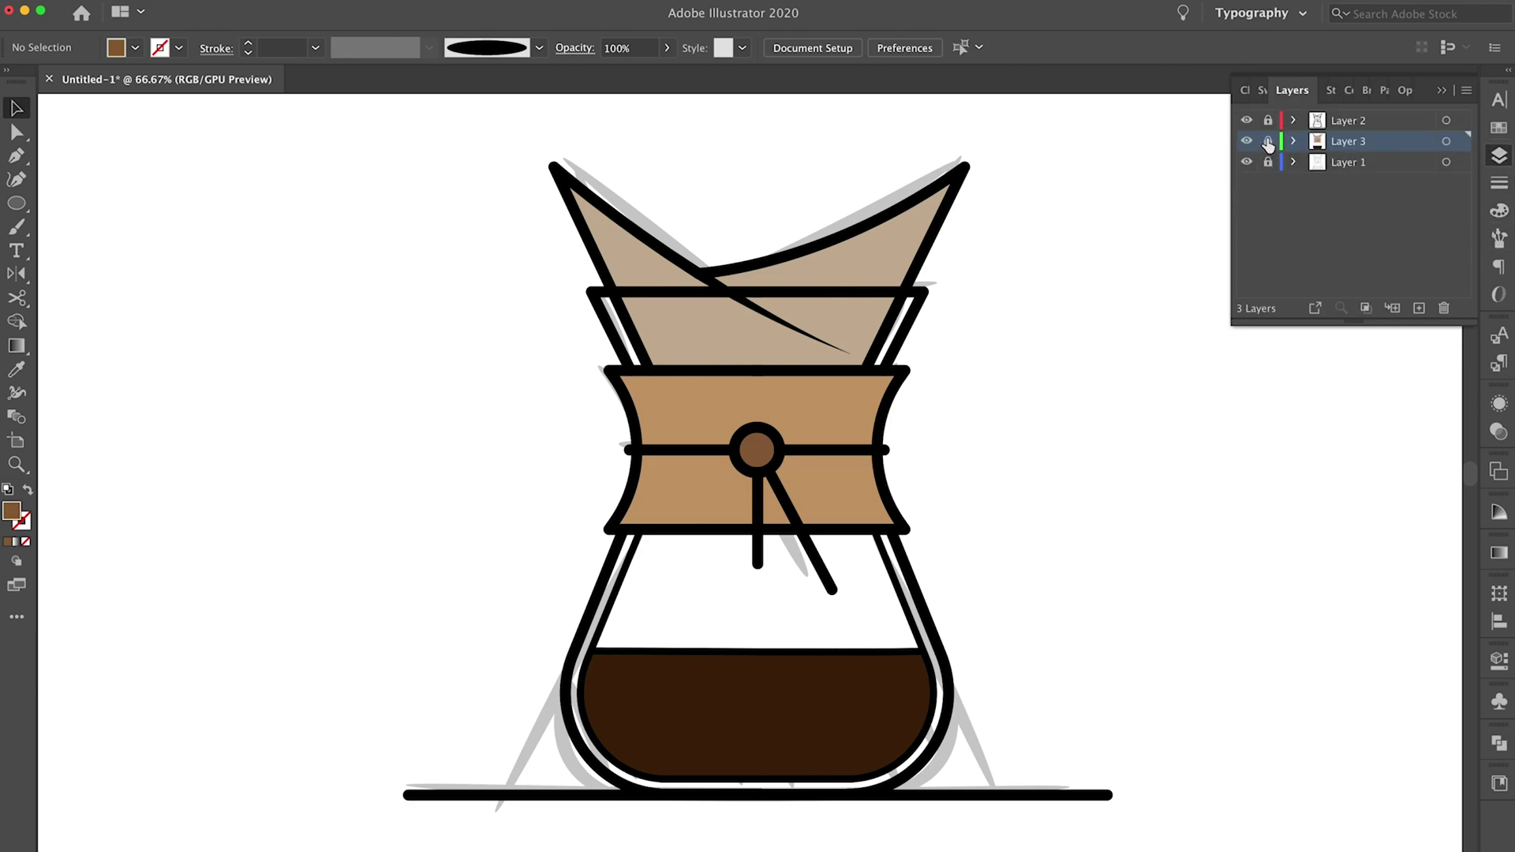
pyautogui.click(1268, 142)
pyautogui.click(1419, 308)
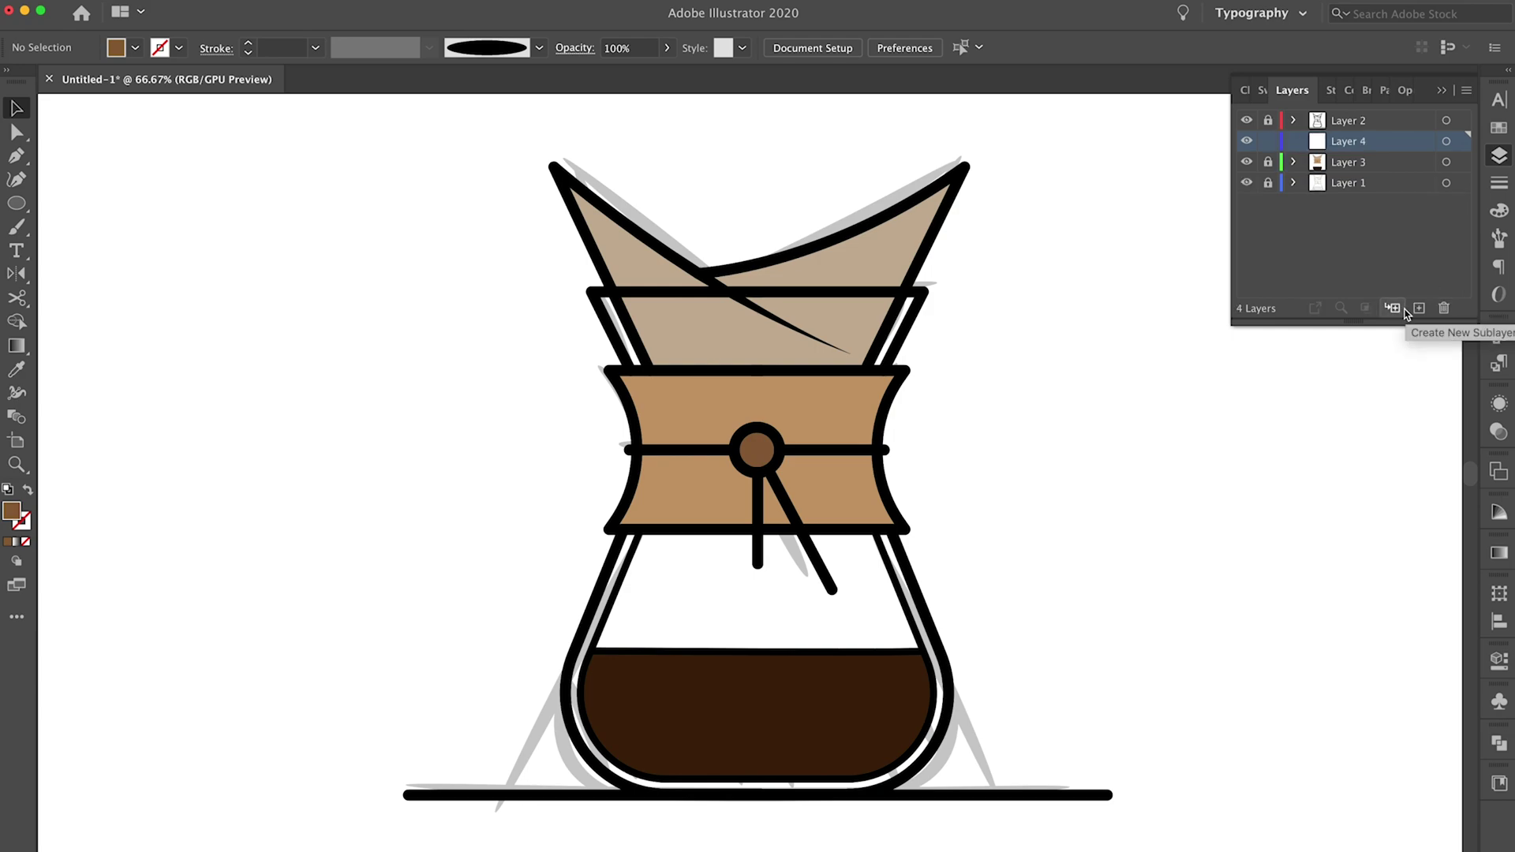
# Trace the carafe's lower glass body as a closed shape from the band down to the rounded base, and fill it with white.
pyautogui.press('p')
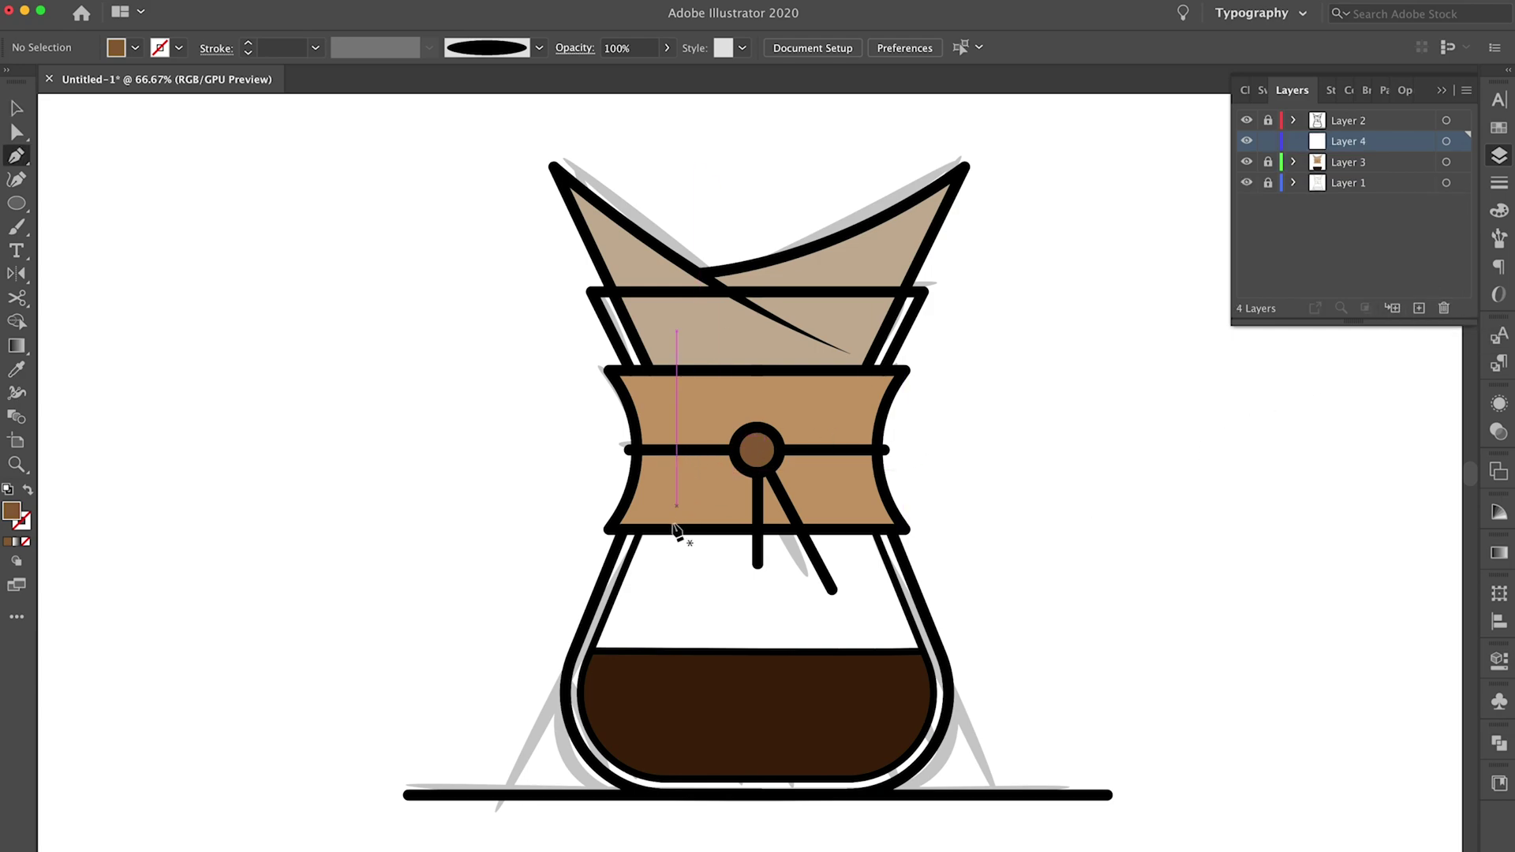
pyautogui.click(624, 530)
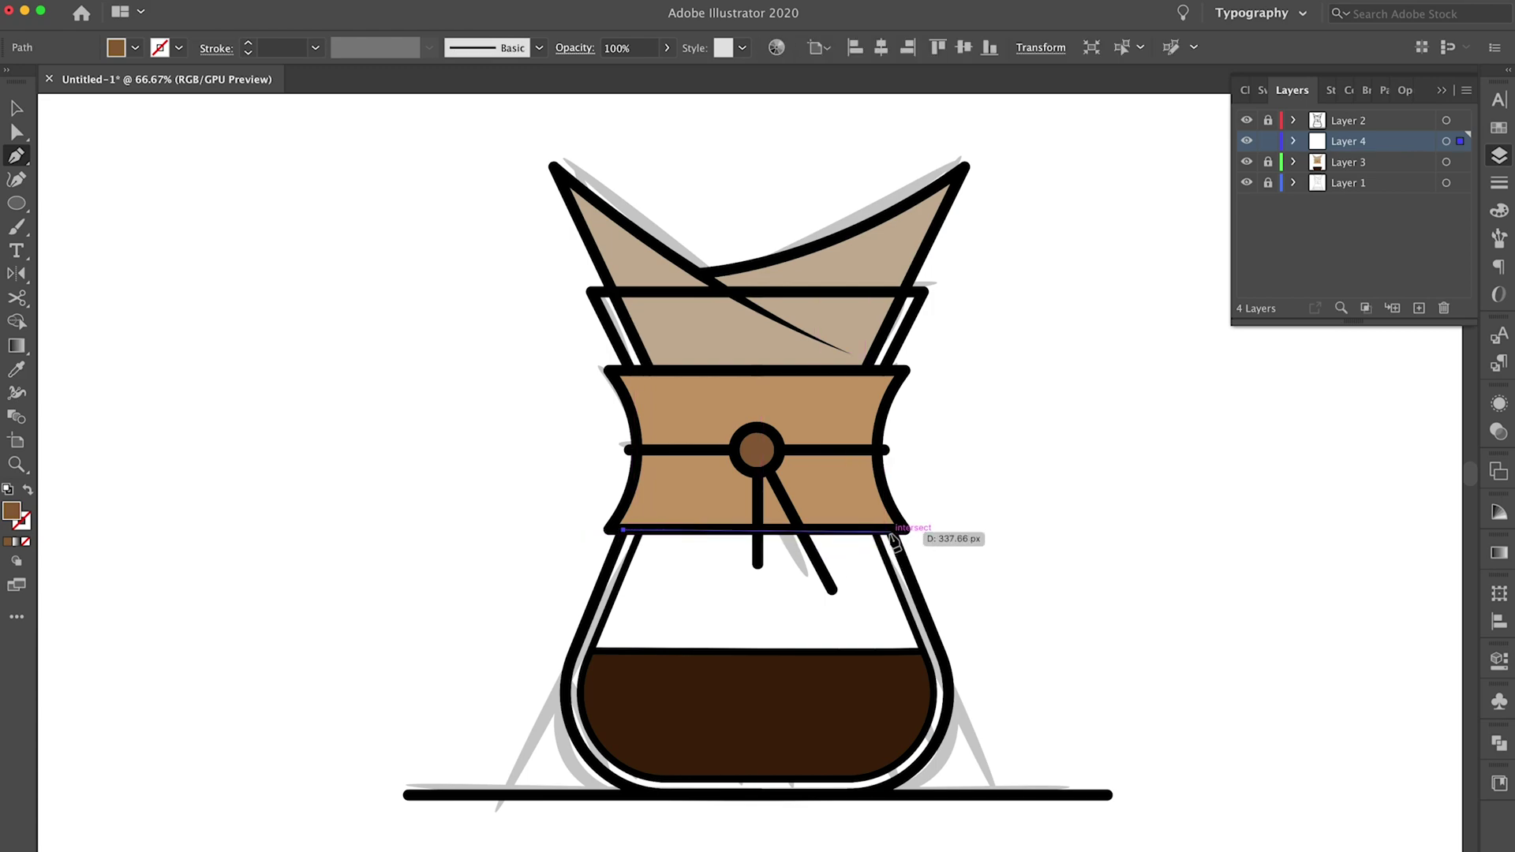
pyautogui.click(892, 530)
pyautogui.click(950, 672)
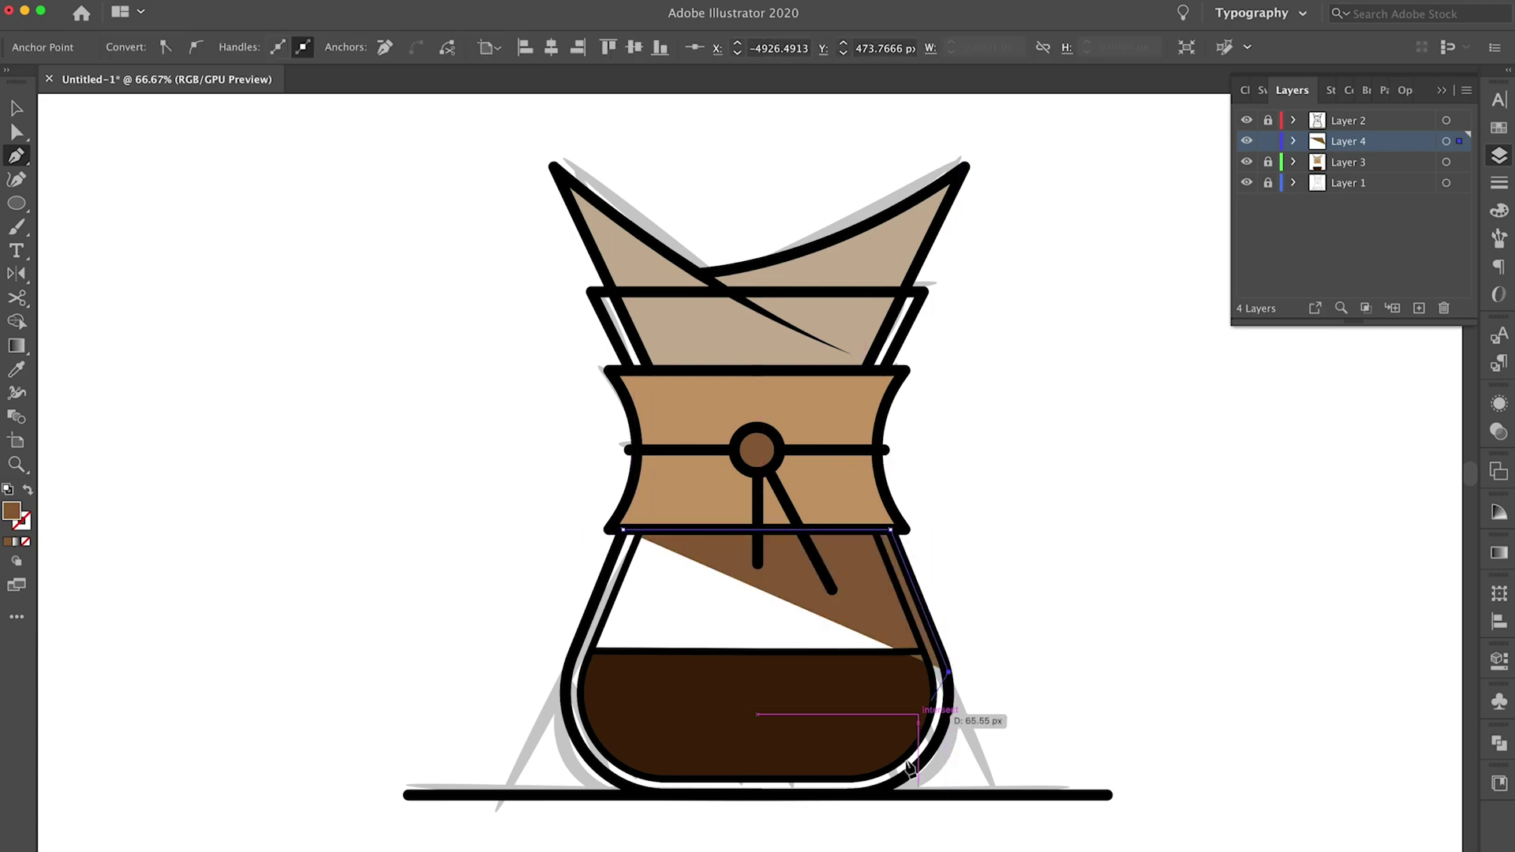
pyautogui.moveTo(850, 795); pyautogui.dragTo(750, 802)
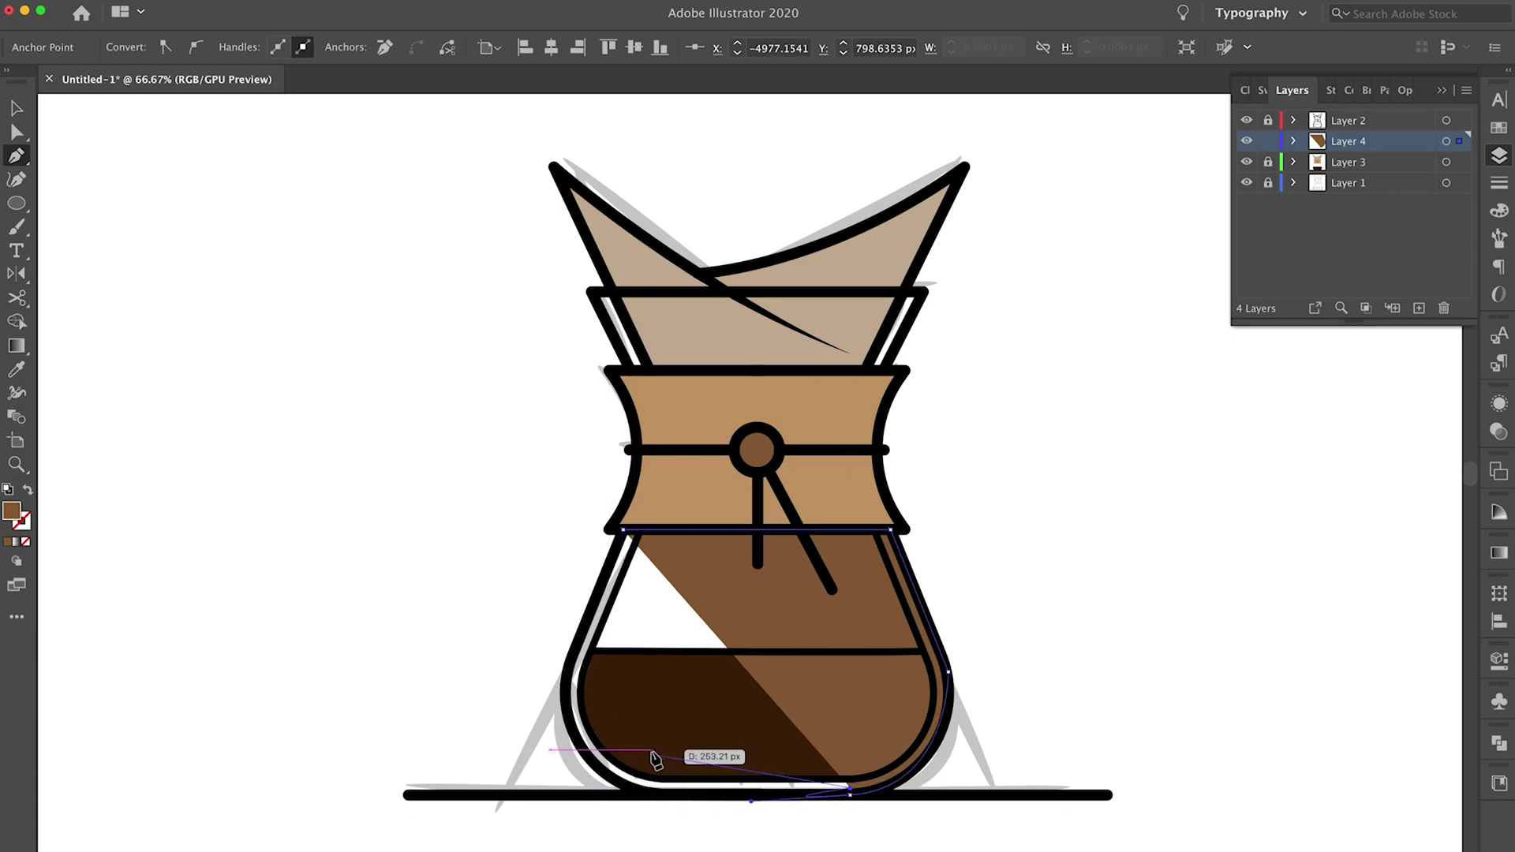
pyautogui.click(850, 795)
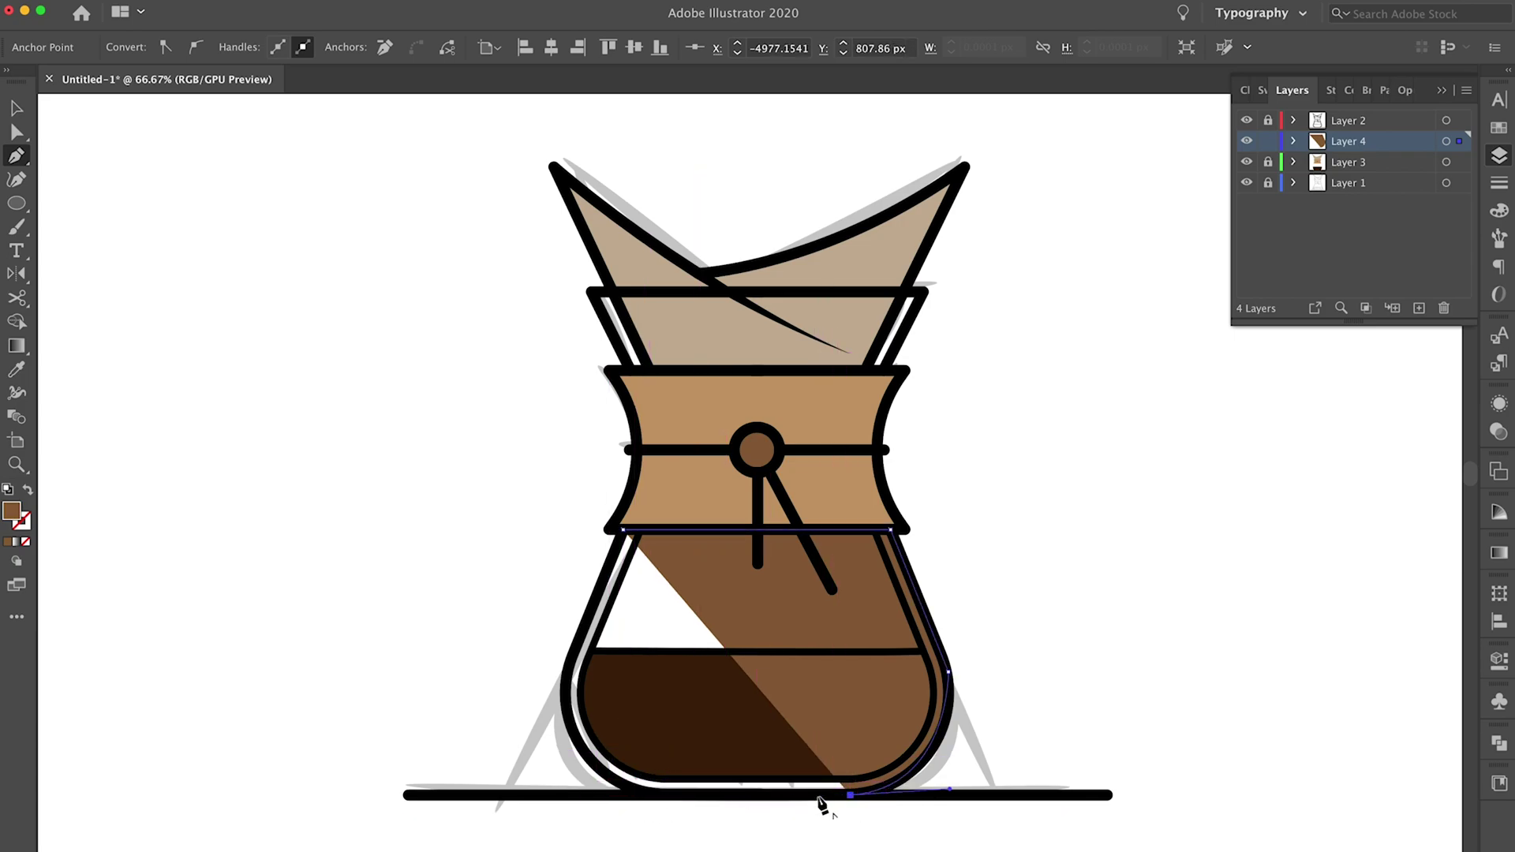
pyautogui.click(644, 795)
pyautogui.moveTo(569, 656); pyautogui.dragTo(597, 549)
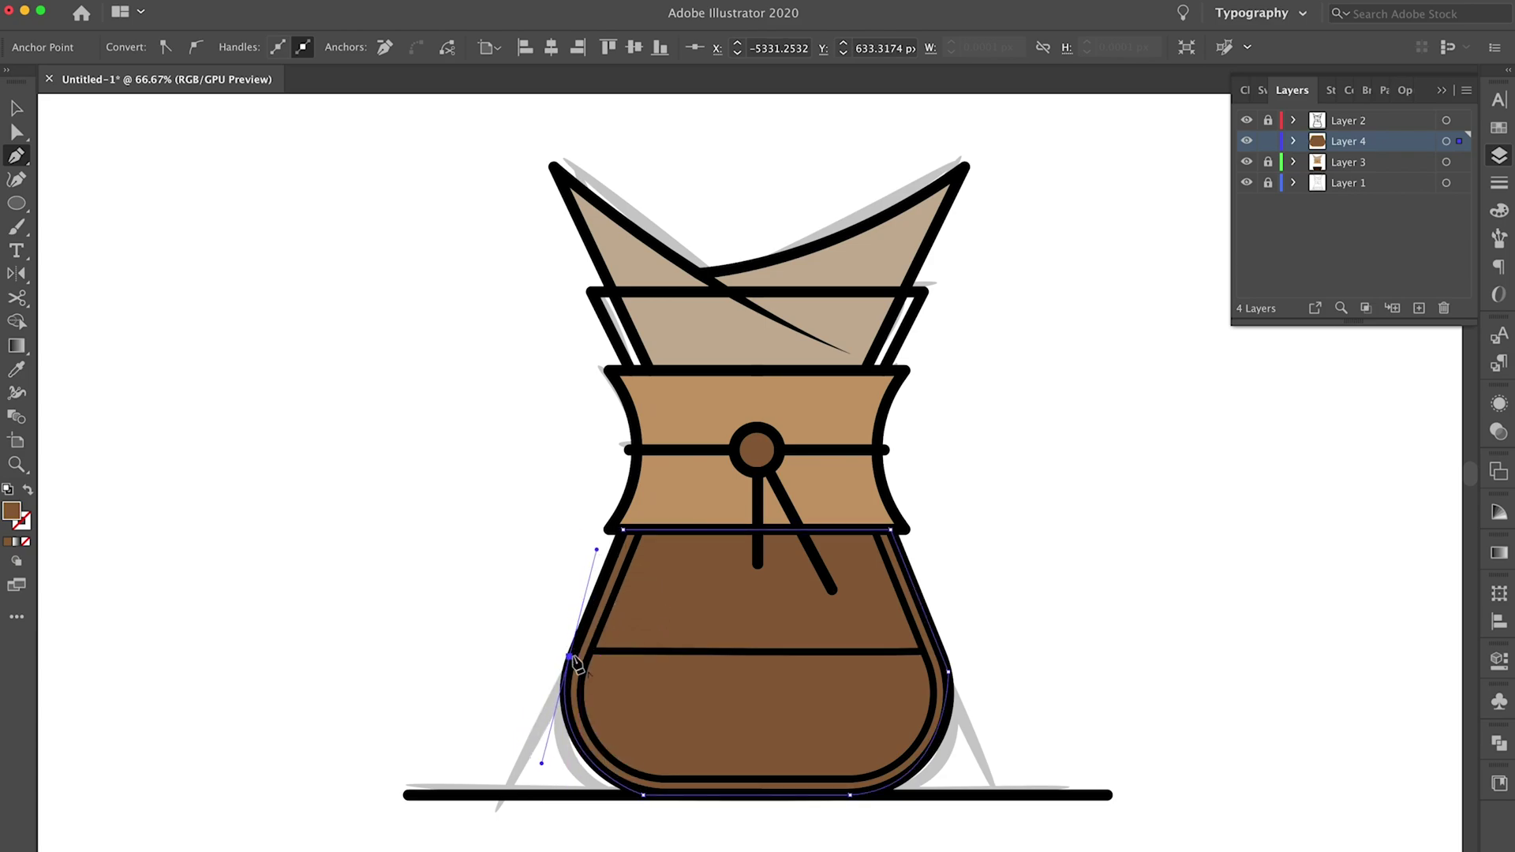
pyautogui.click(623, 530)
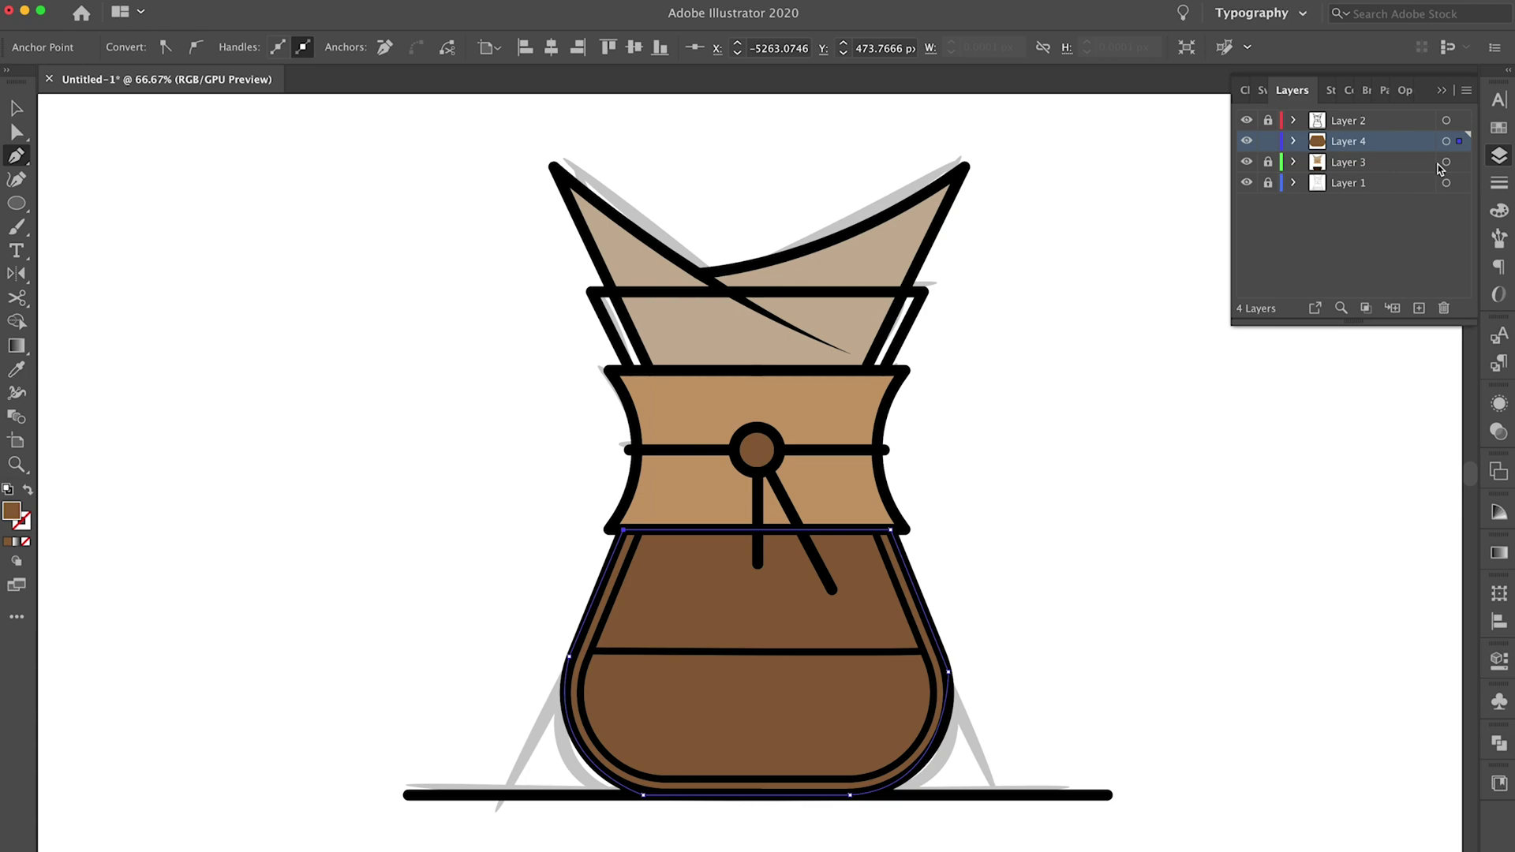
pyautogui.click(1500, 127)
pyautogui.click(1273, 151)
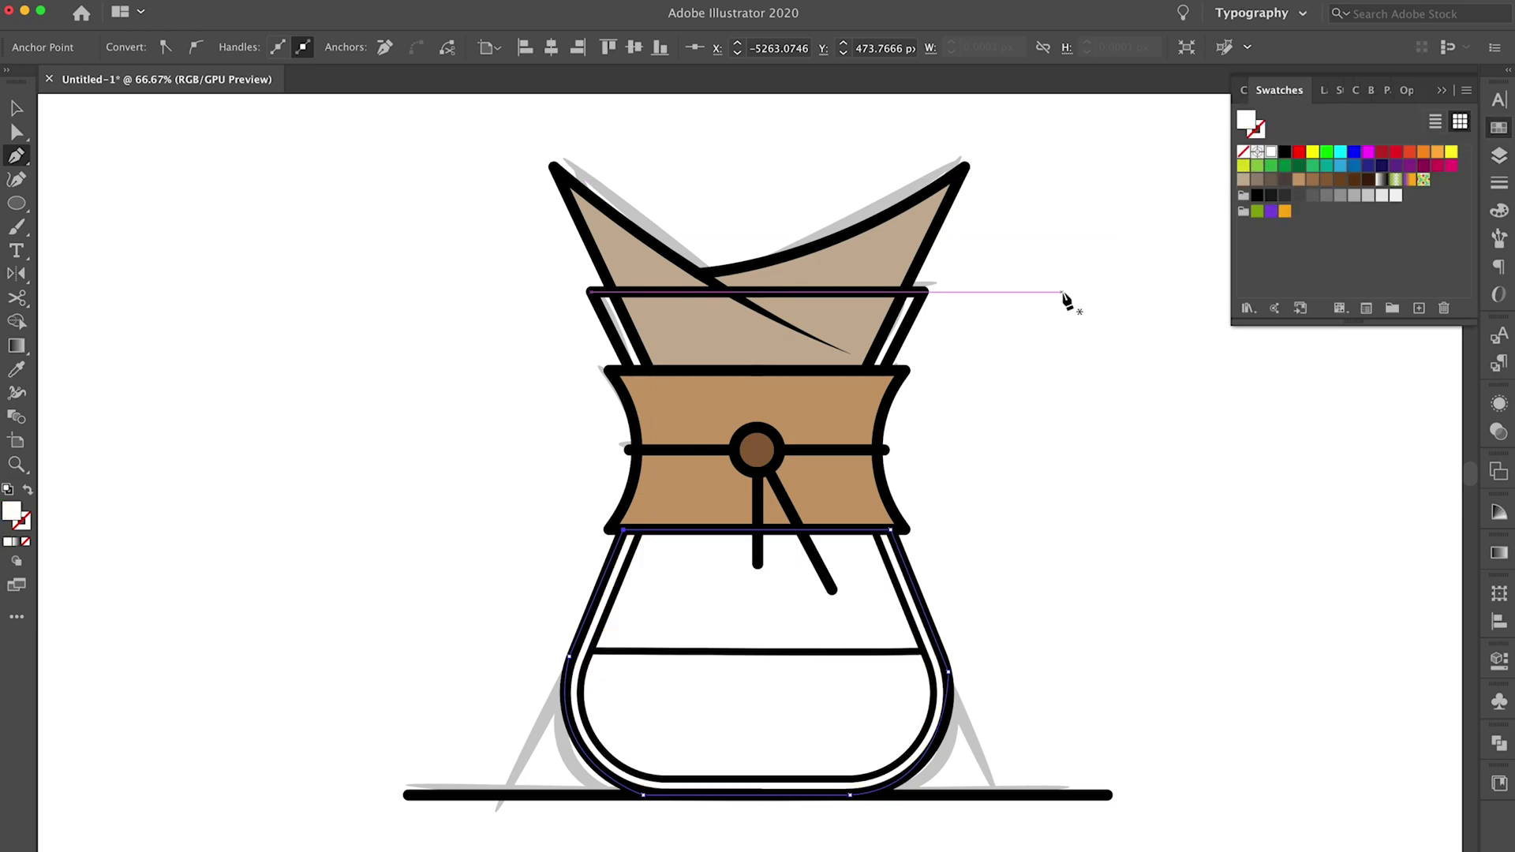
pyautogui.keyDown('super'); pyautogui.click(454, 359); pyautogui.keyUp('super')
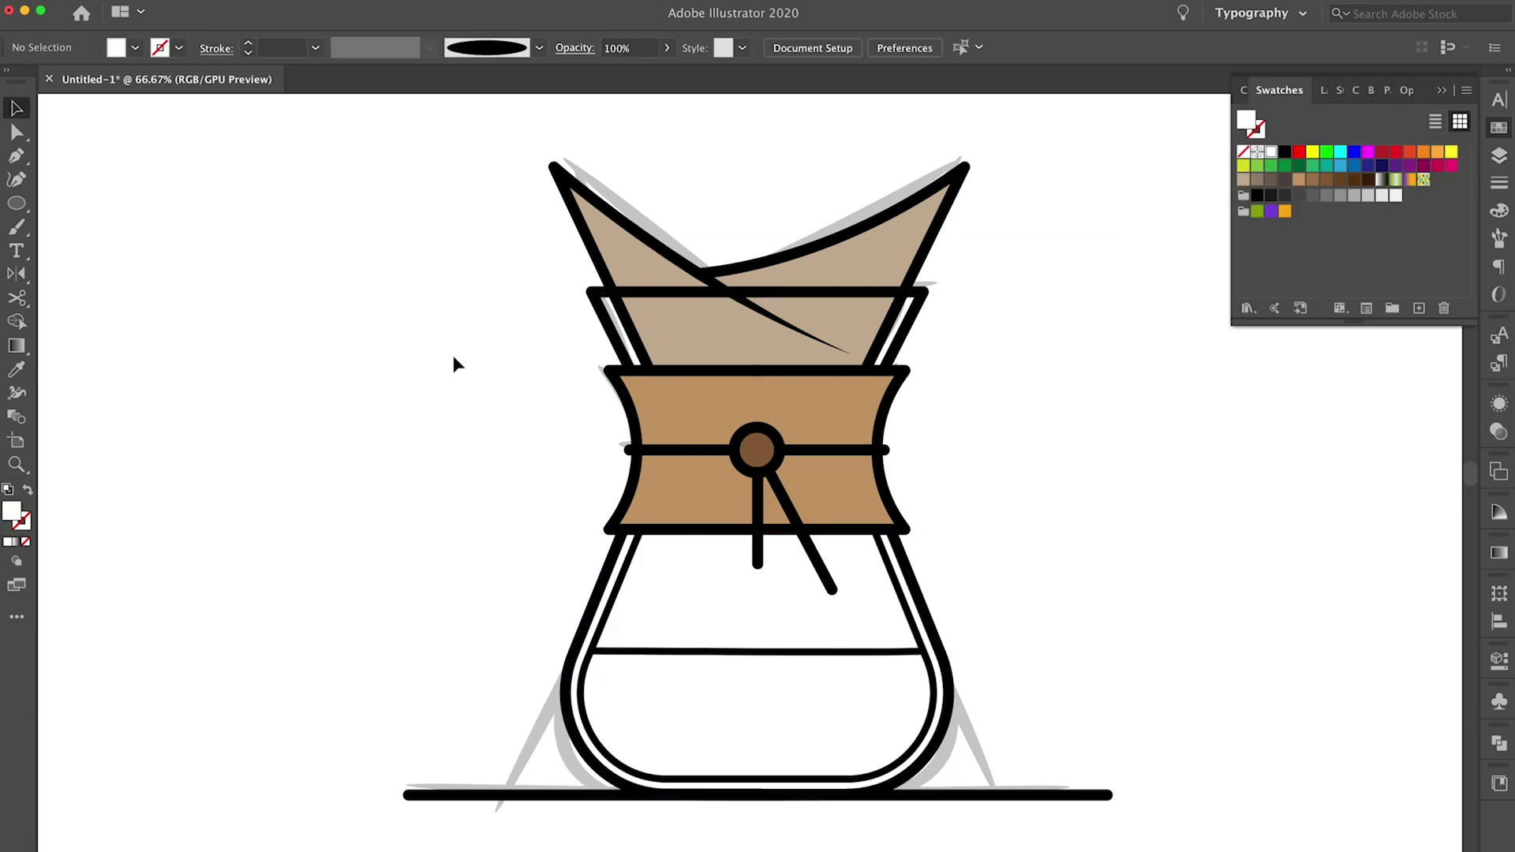
# Trace the upper glass collar as a closed white four-sided shape between its rim line and the wooden band.
pyautogui.click(630, 369)
pyautogui.click(592, 293)
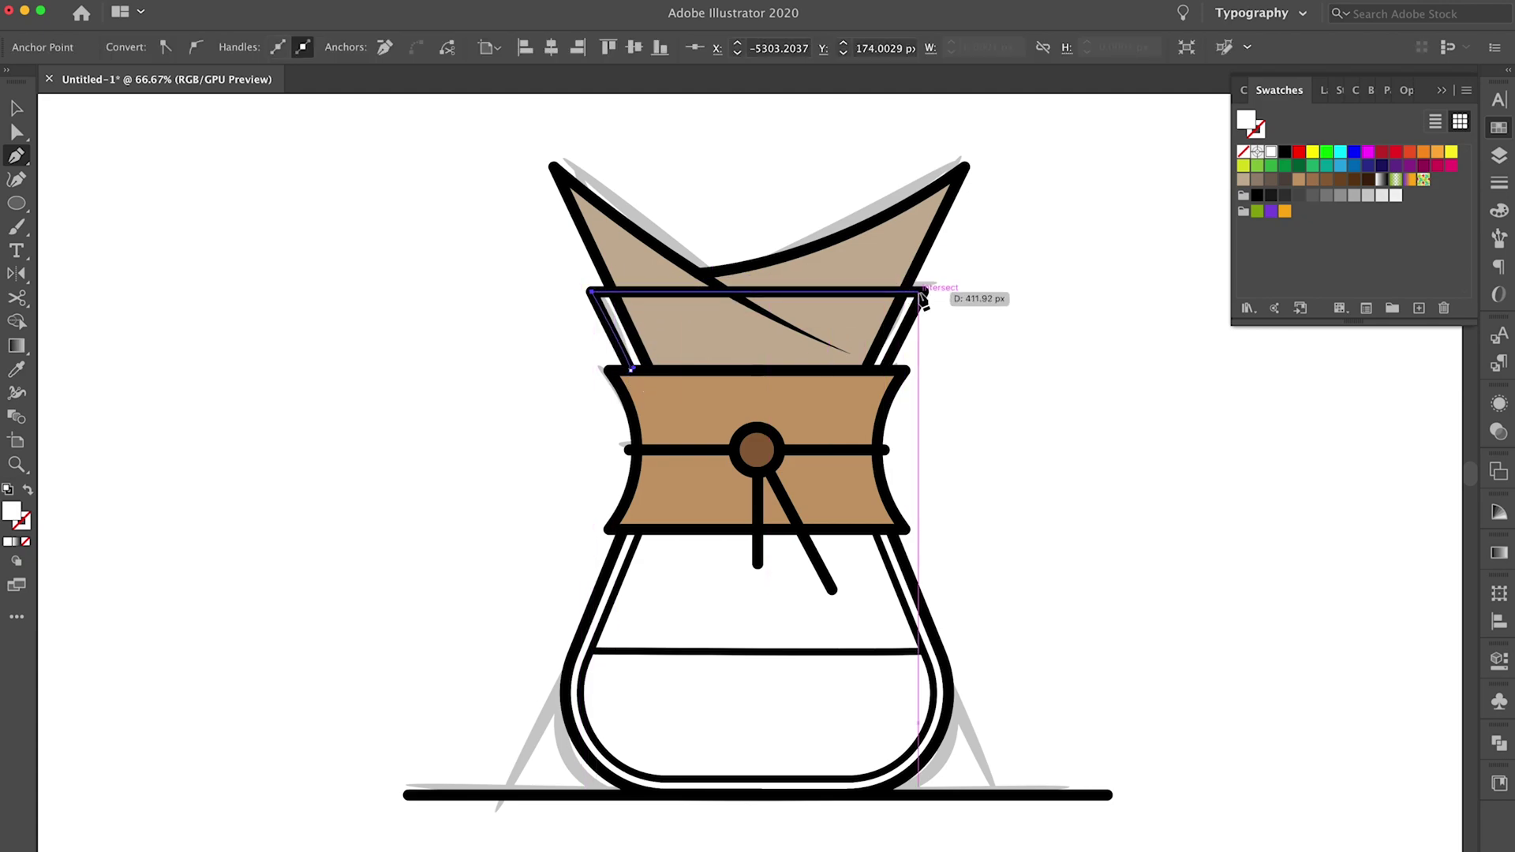
pyautogui.click(919, 292)
pyautogui.click(885, 371)
pyautogui.click(630, 370)
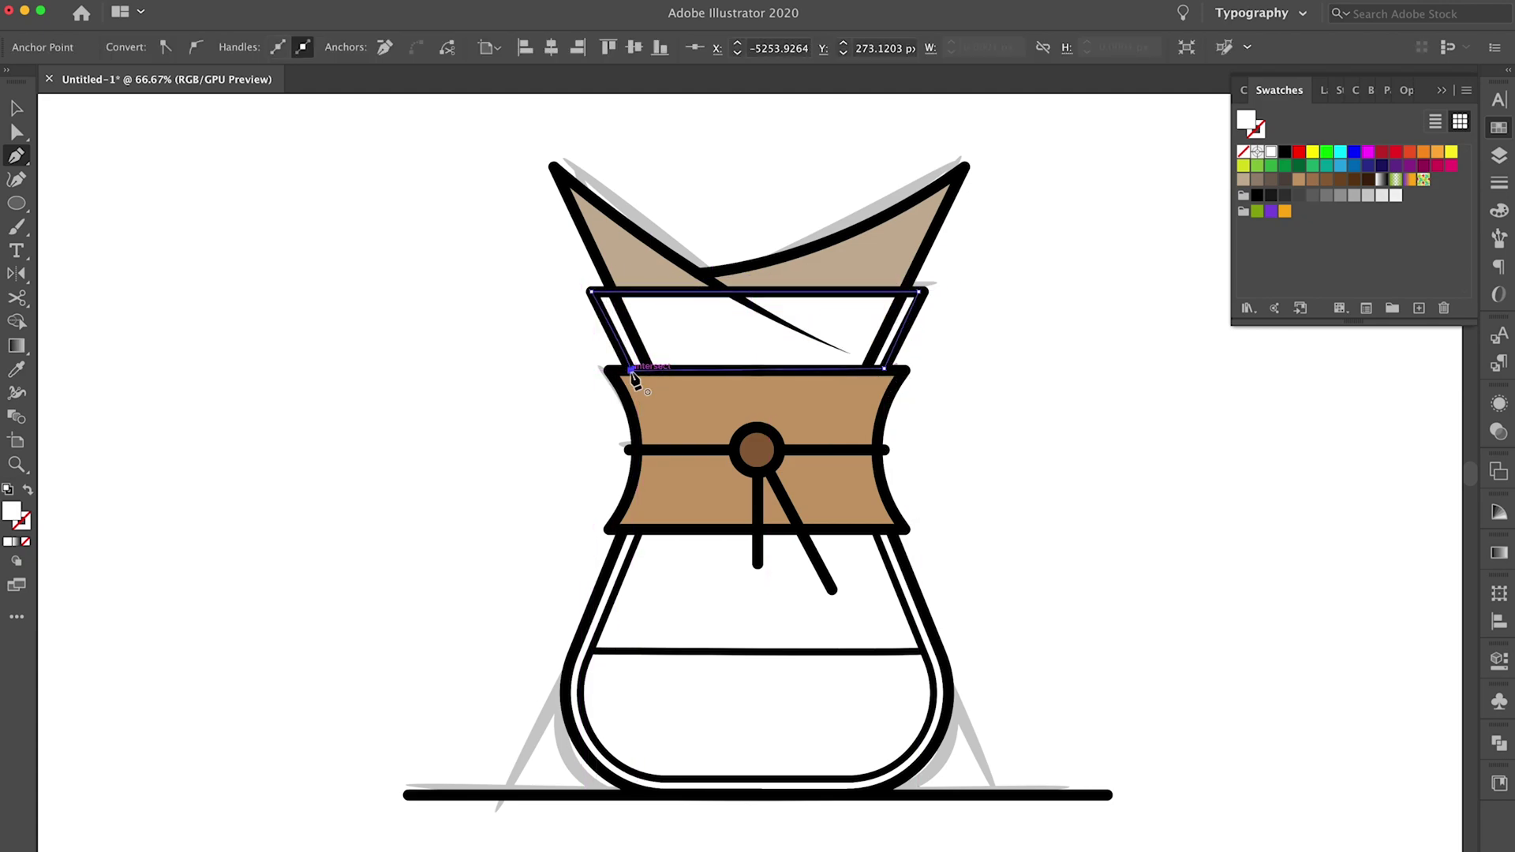
pyautogui.press('v')
pyautogui.click(376, 353)
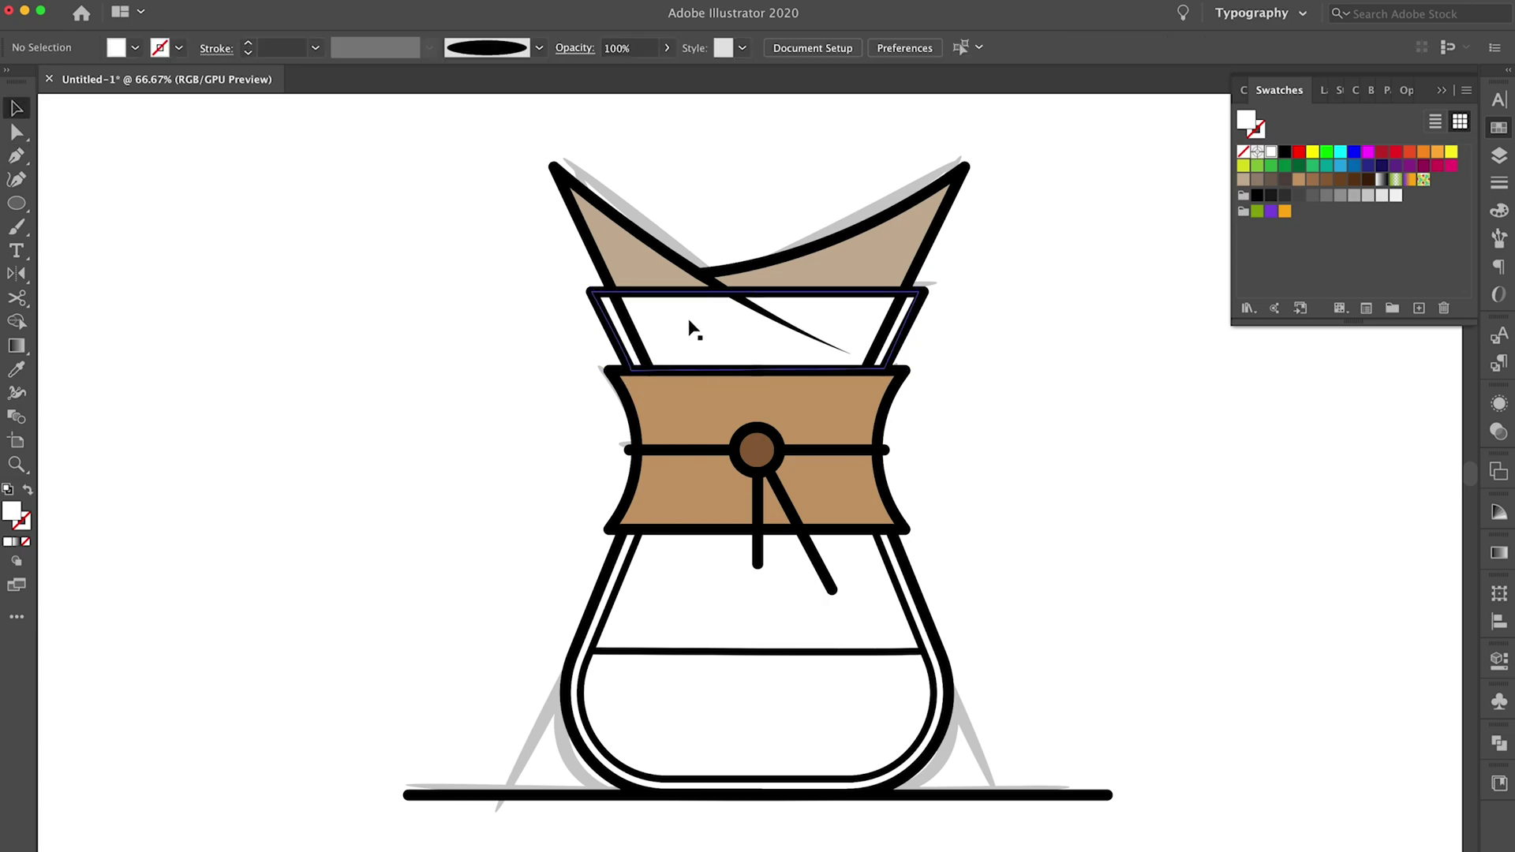
# Set the opacity of both the upper and lower white glass shapes to 50%.
pyautogui.click(774, 339)
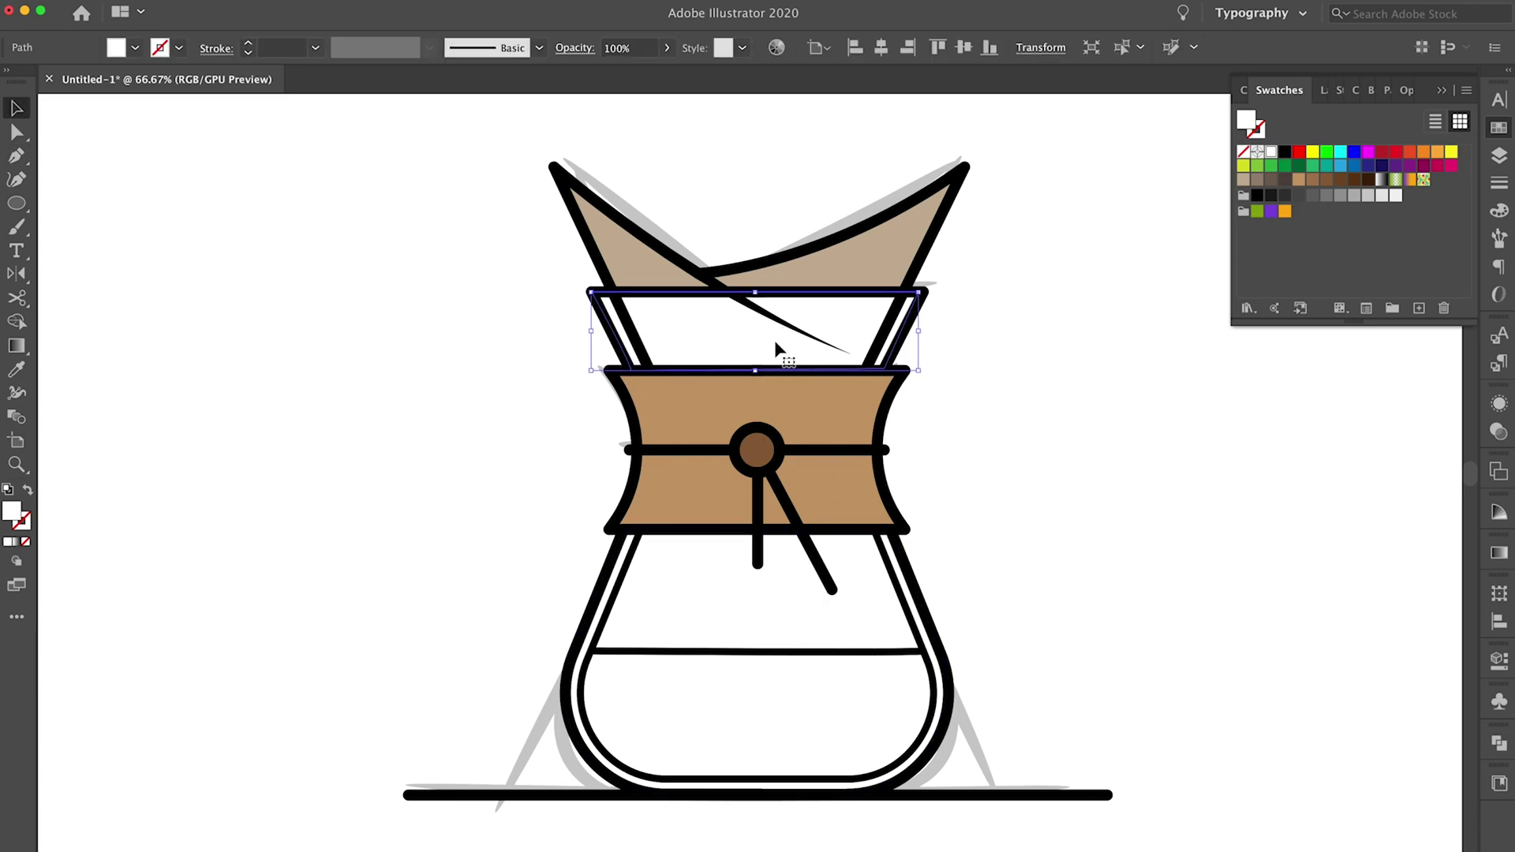
pyautogui.keyDown('shift'); pyautogui.click(693, 661); pyautogui.keyUp('shift')
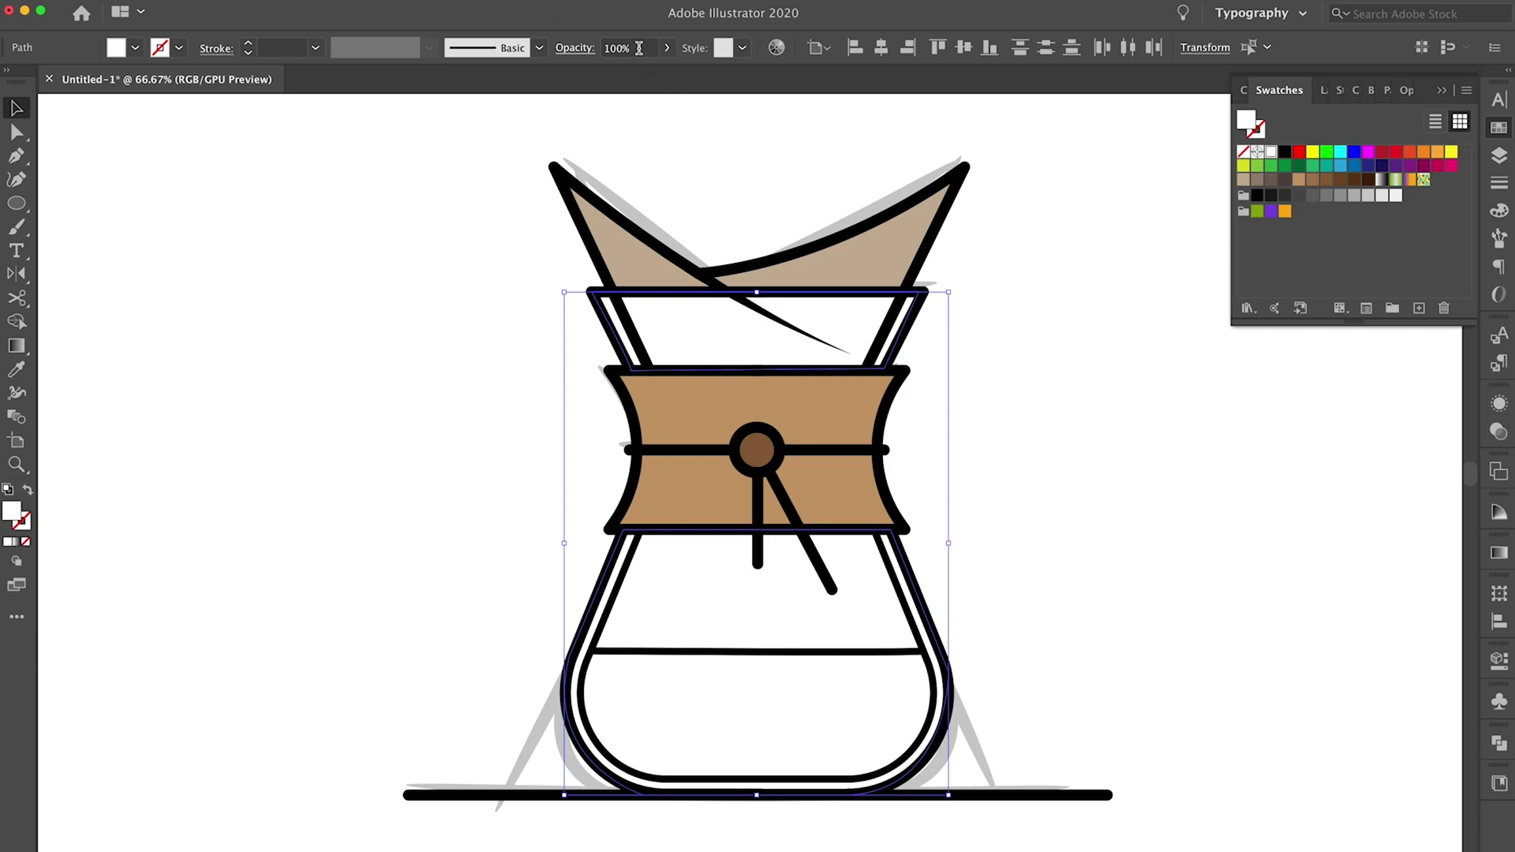
pyautogui.click(631, 48)
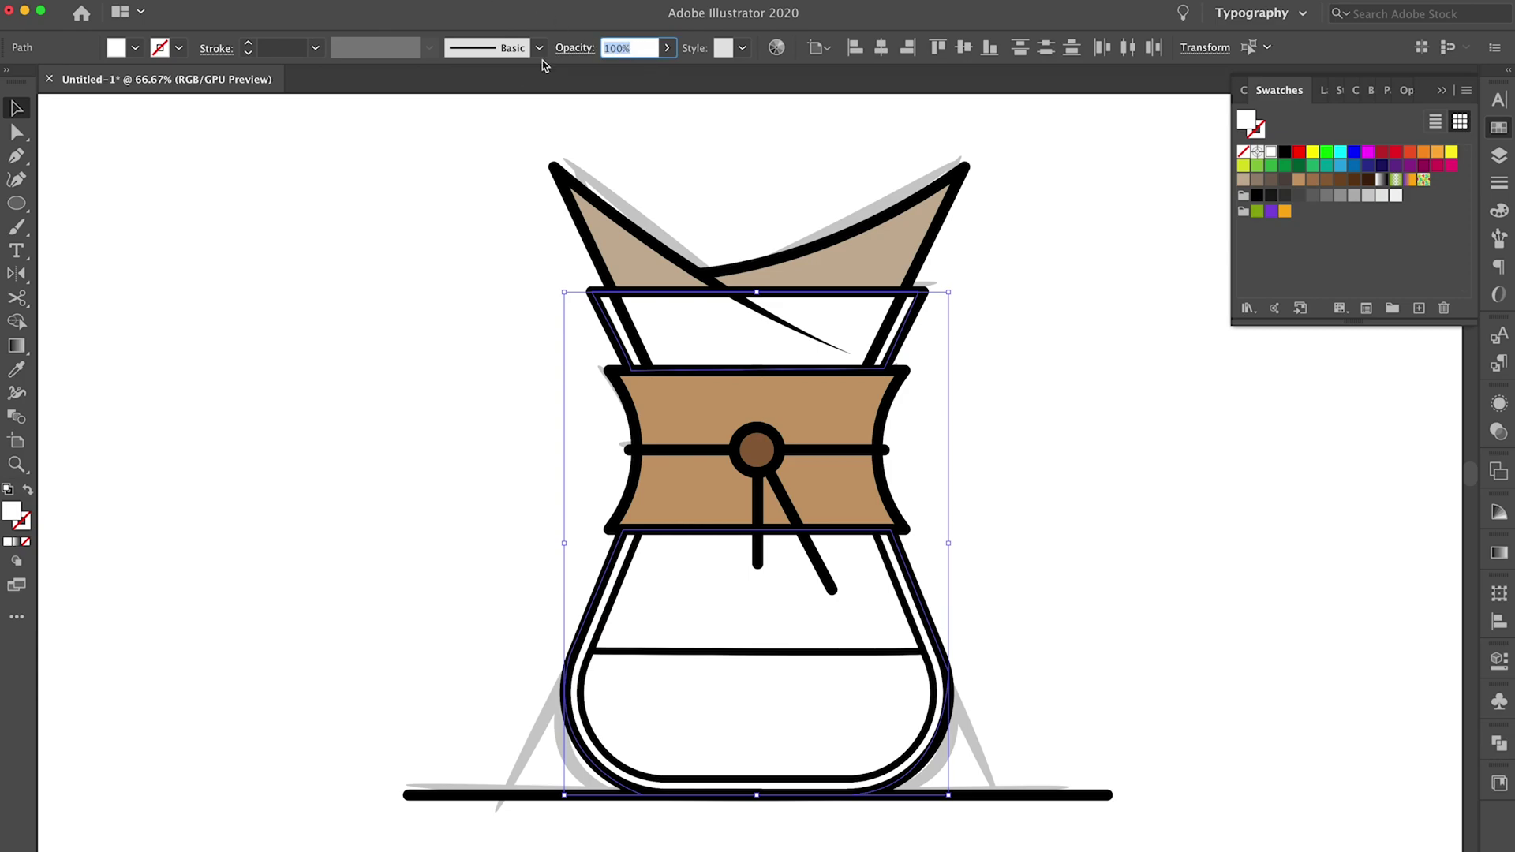
pyautogui.write('50')
pyautogui.press('Return')
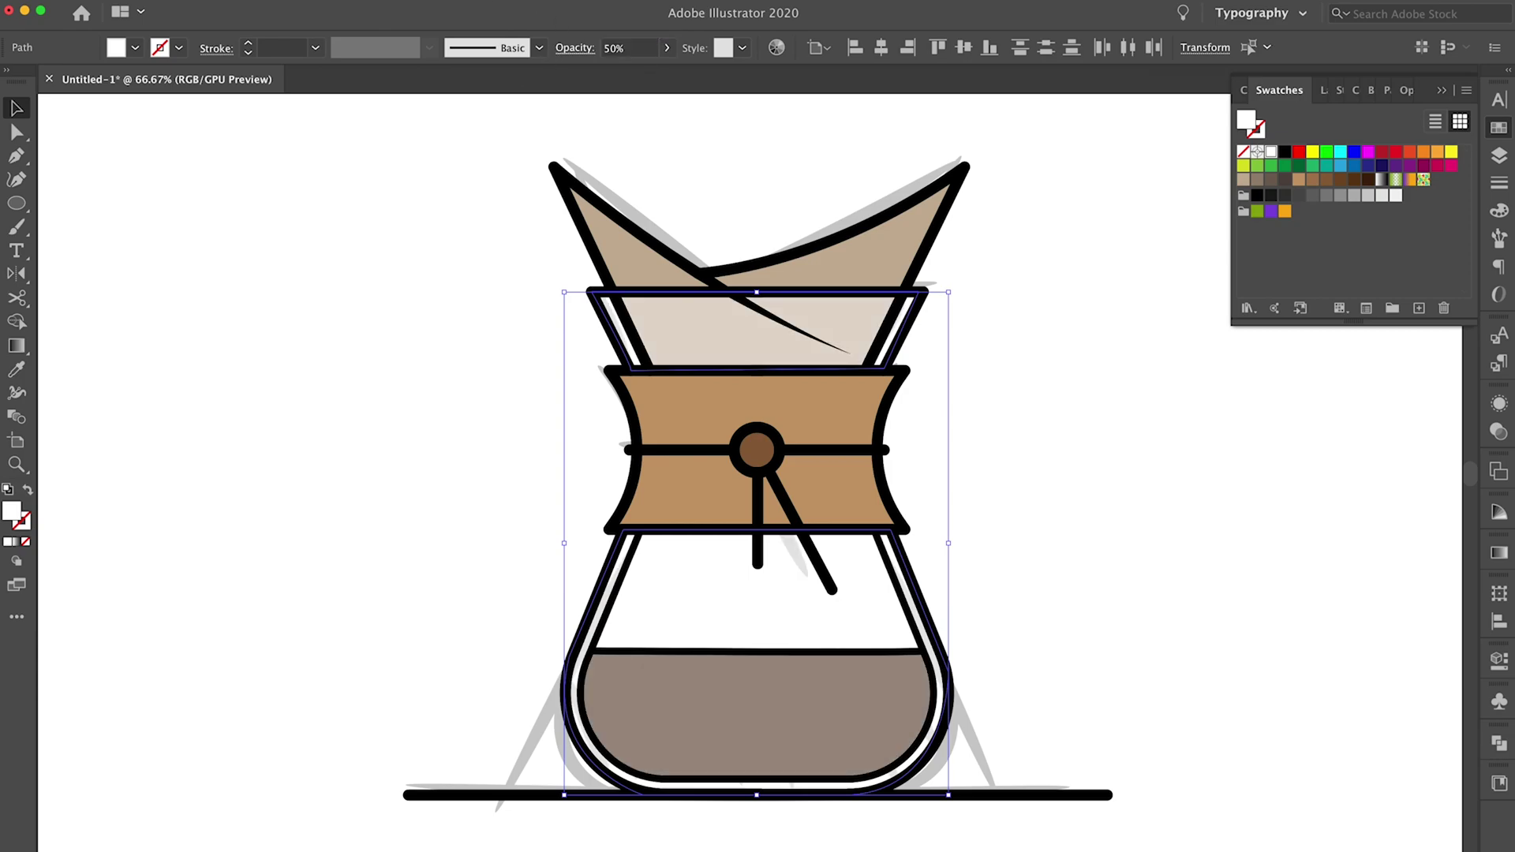
pyautogui.click(426, 433)
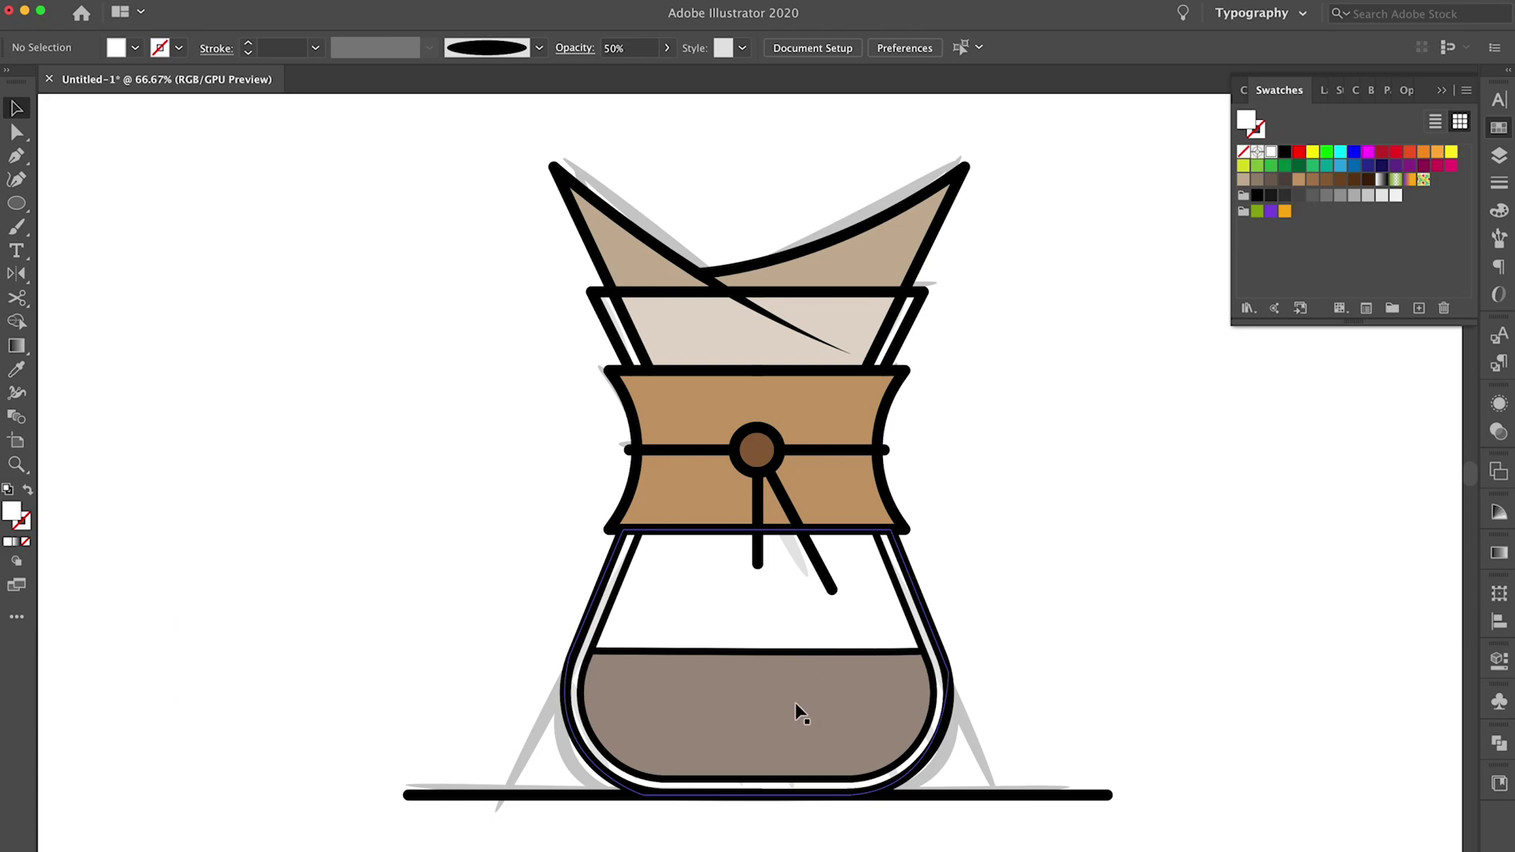
# Lock Layer 4, unlock Layer 3, and move the lower glass shape in place onto Layer 3 behind the coffee fill.
pyautogui.click(744, 629)
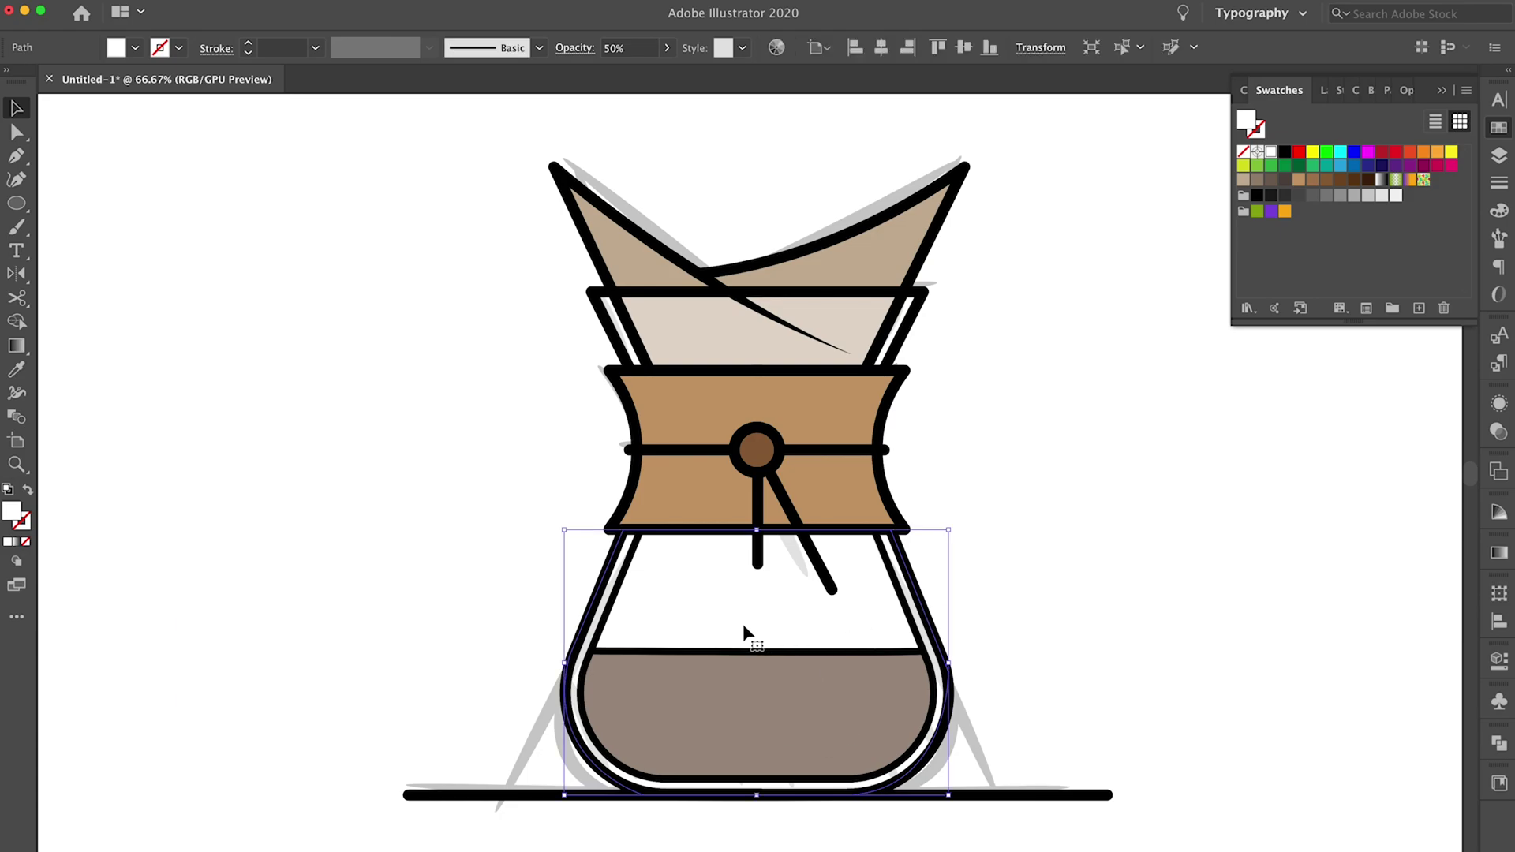
pyautogui.press('super+c')
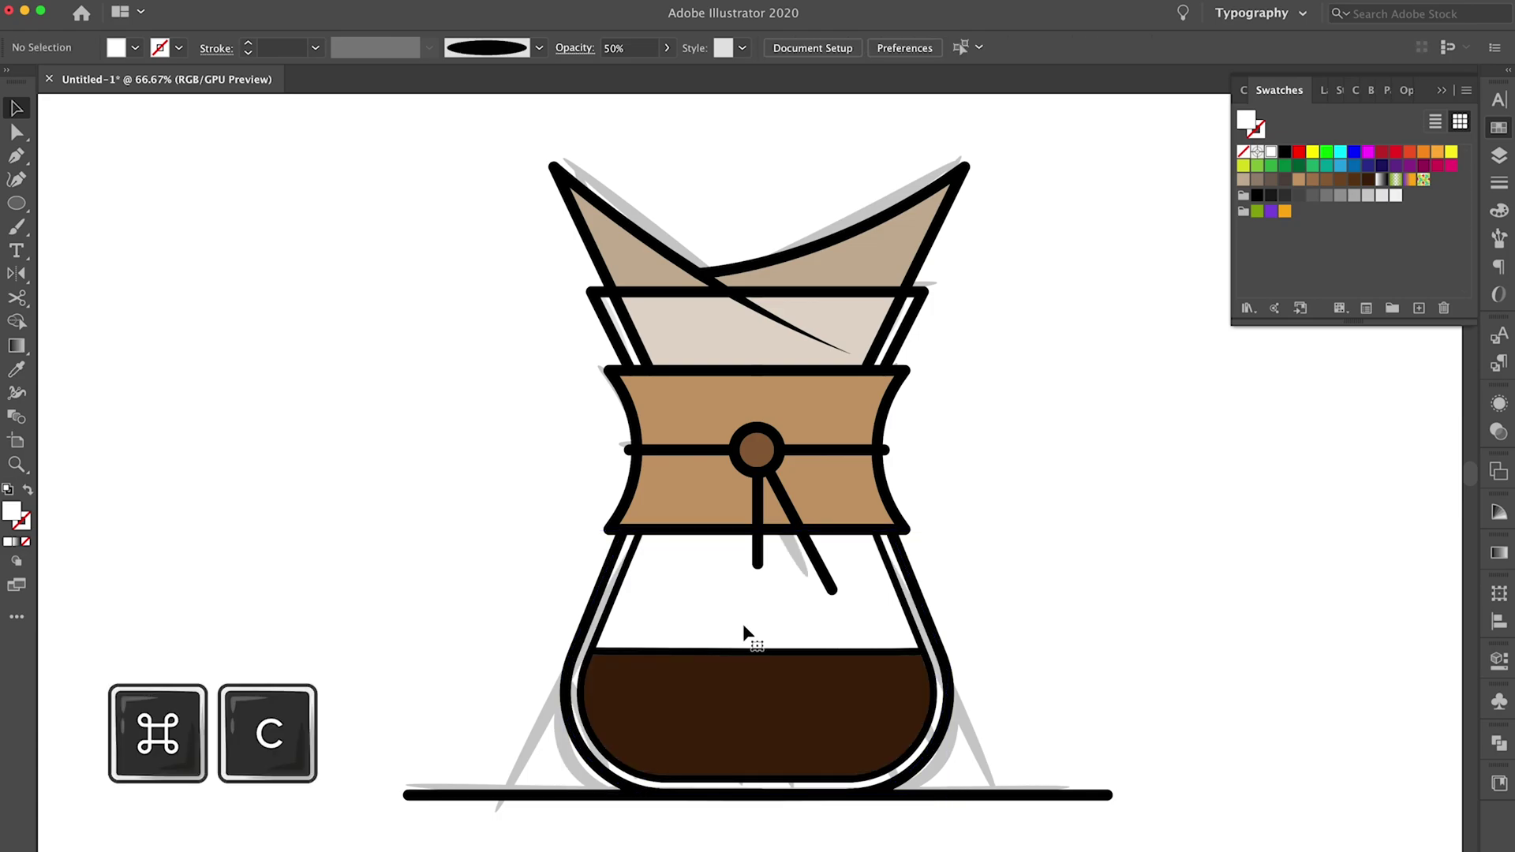
pyautogui.click(1499, 156)
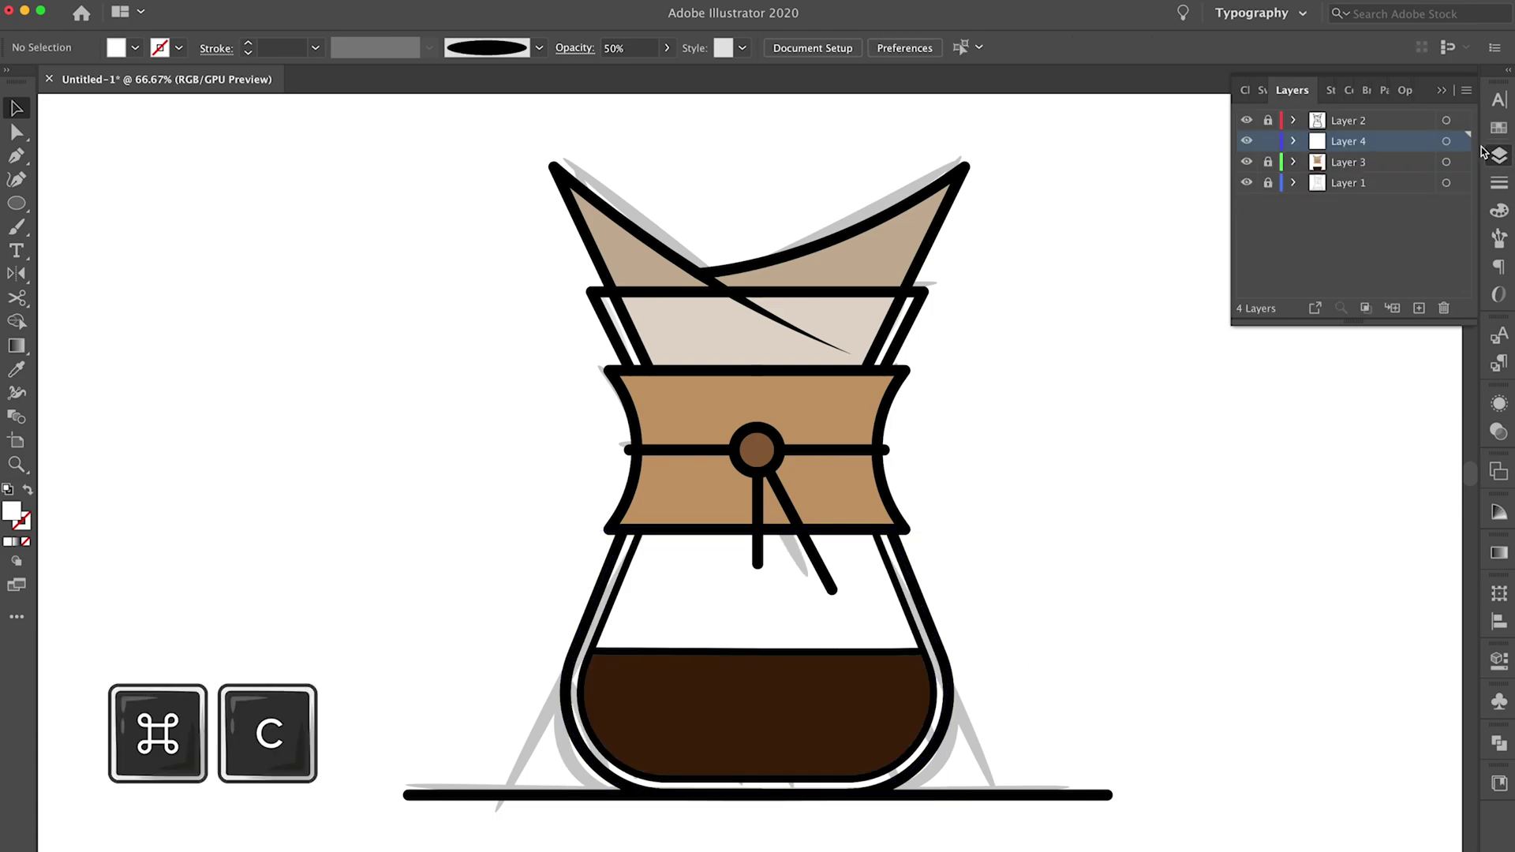
pyautogui.click(1268, 163)
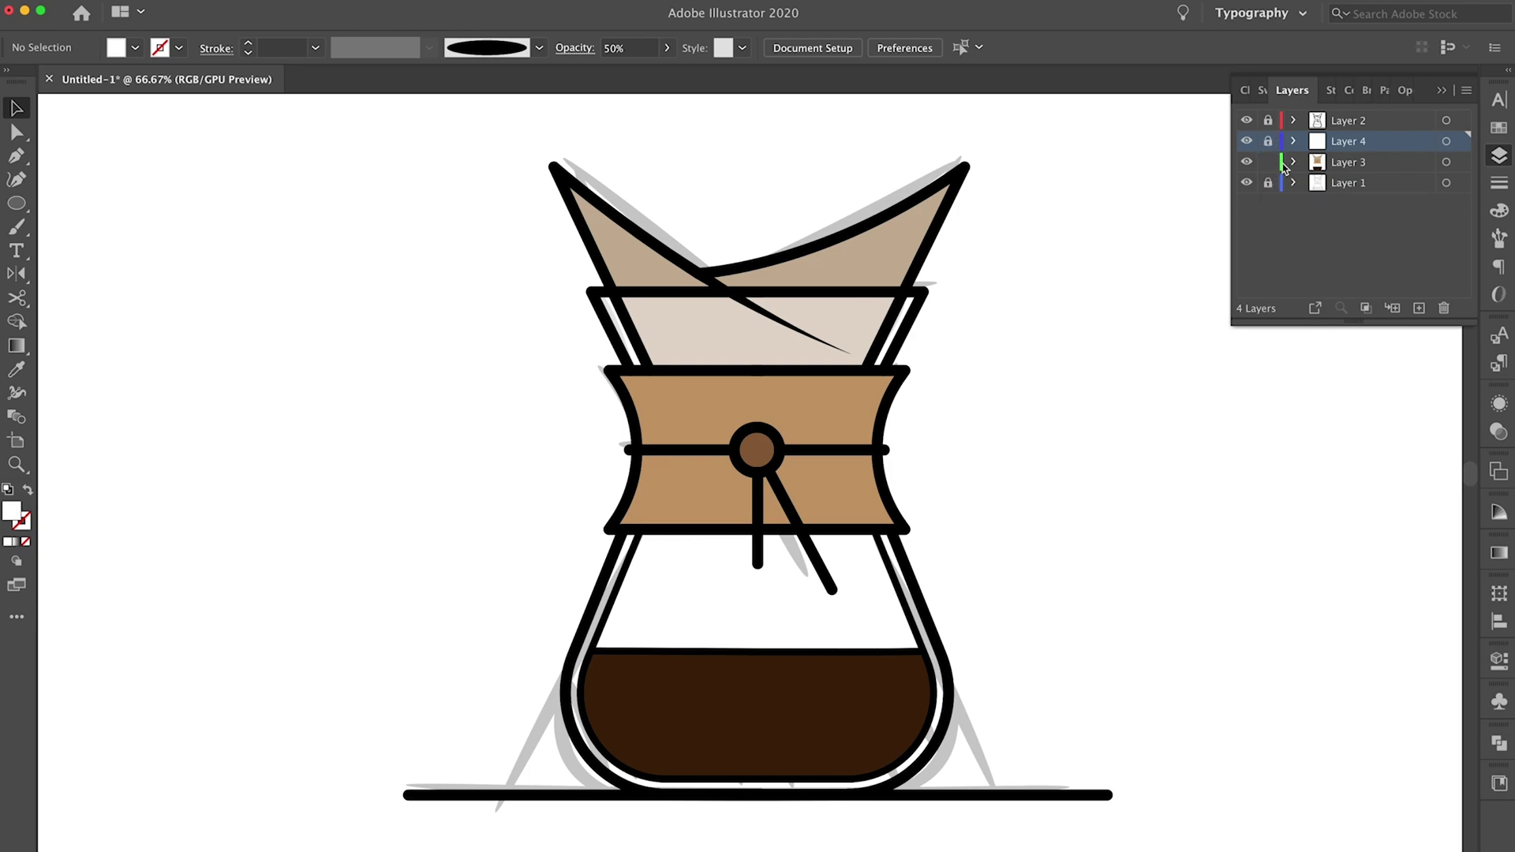
pyautogui.click(1337, 162)
pyautogui.press('super+f')
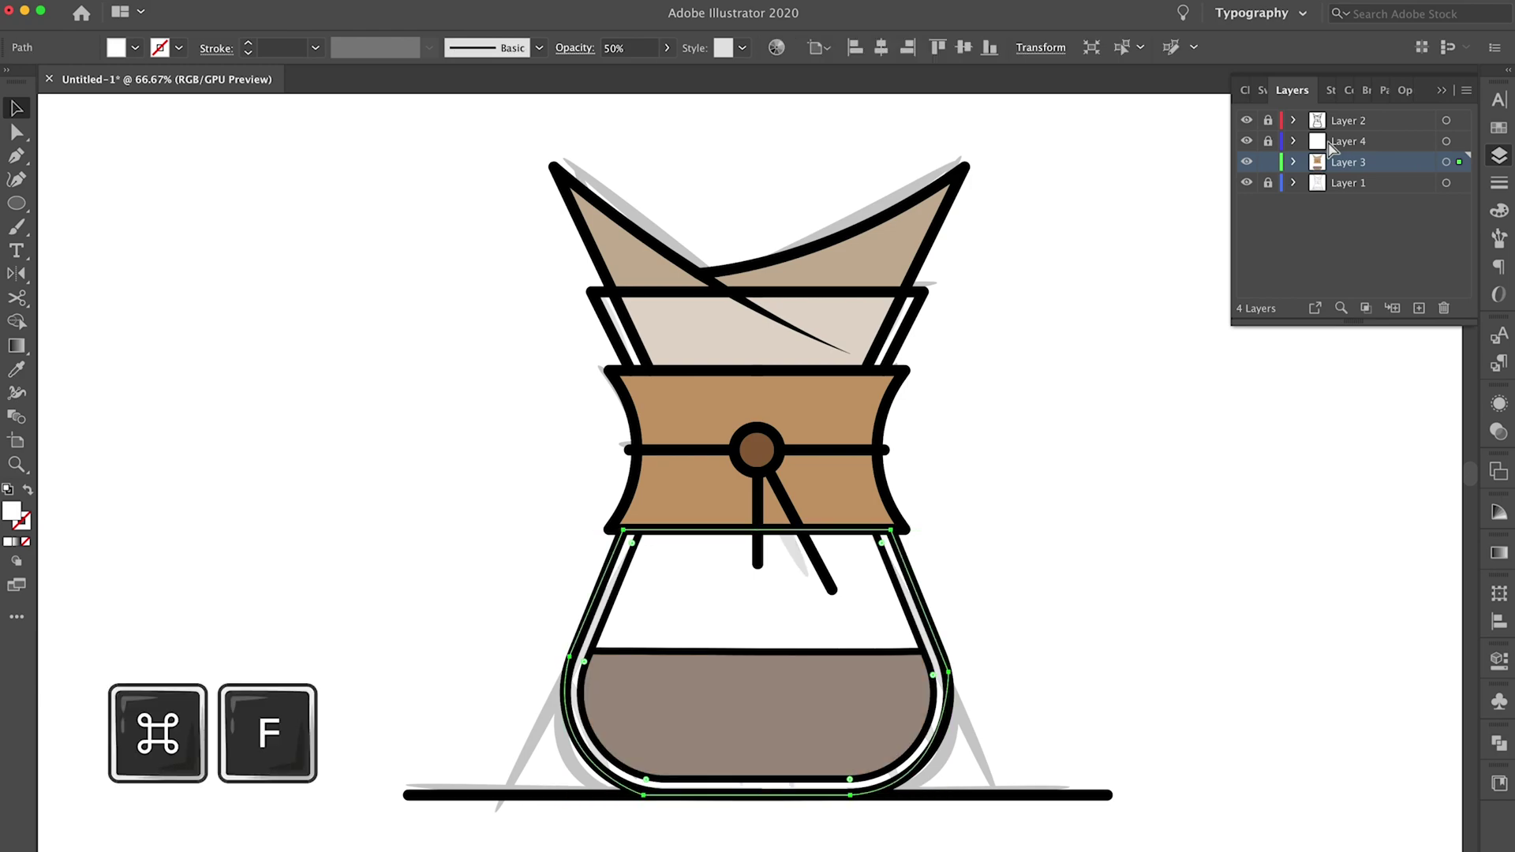
pyautogui.press('super+bracketleft')
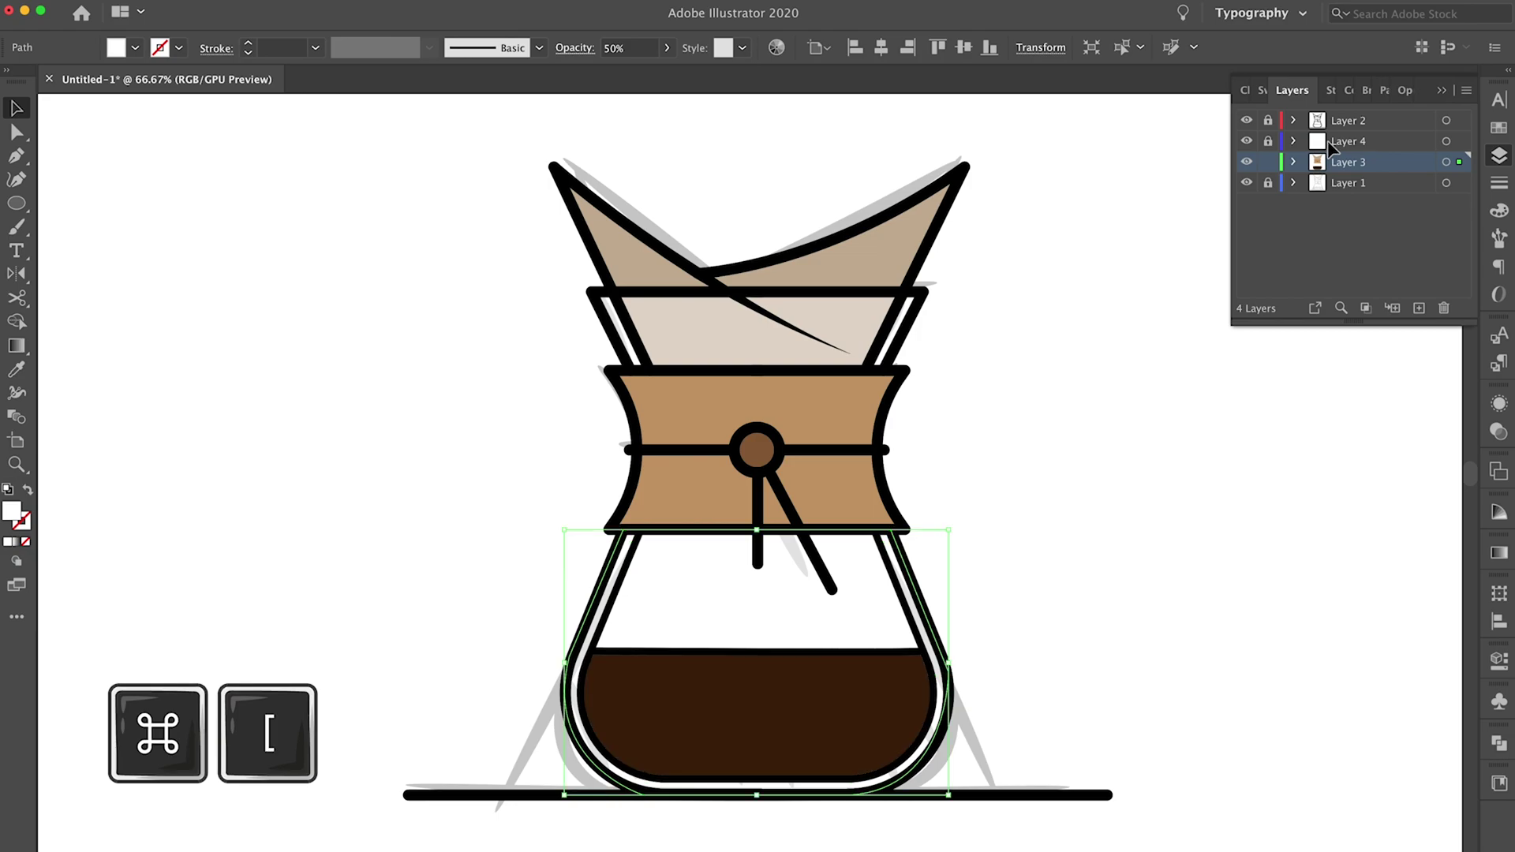
pyautogui.click(396, 535)
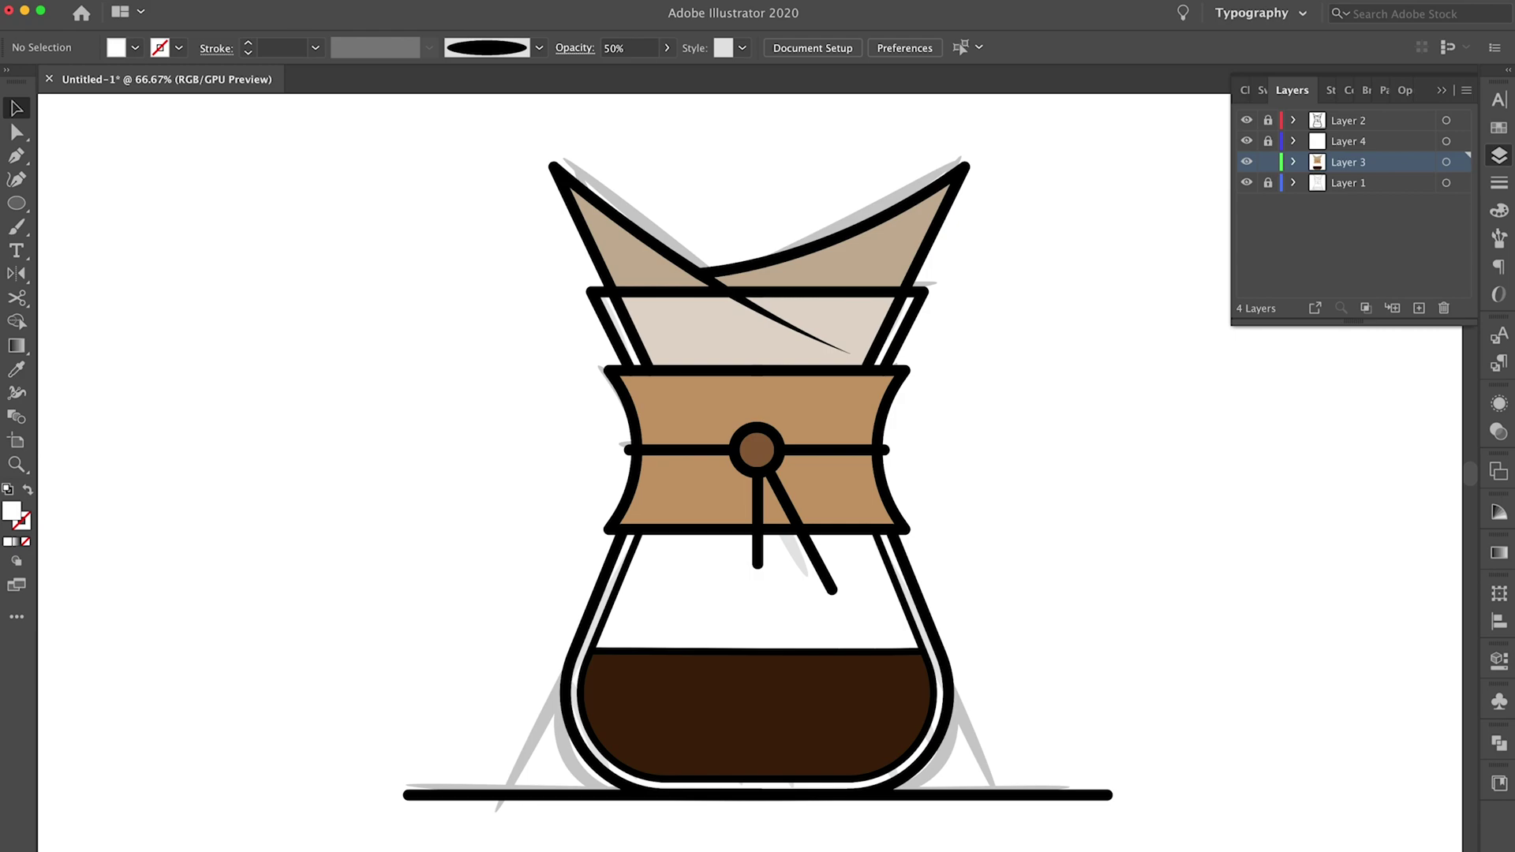
# Paint a short black stroke with the tapered oval art brush and no fill, in the empty glass above the coffee's right side.
pyautogui.click(1500, 237)
pyautogui.click(1334, 194)
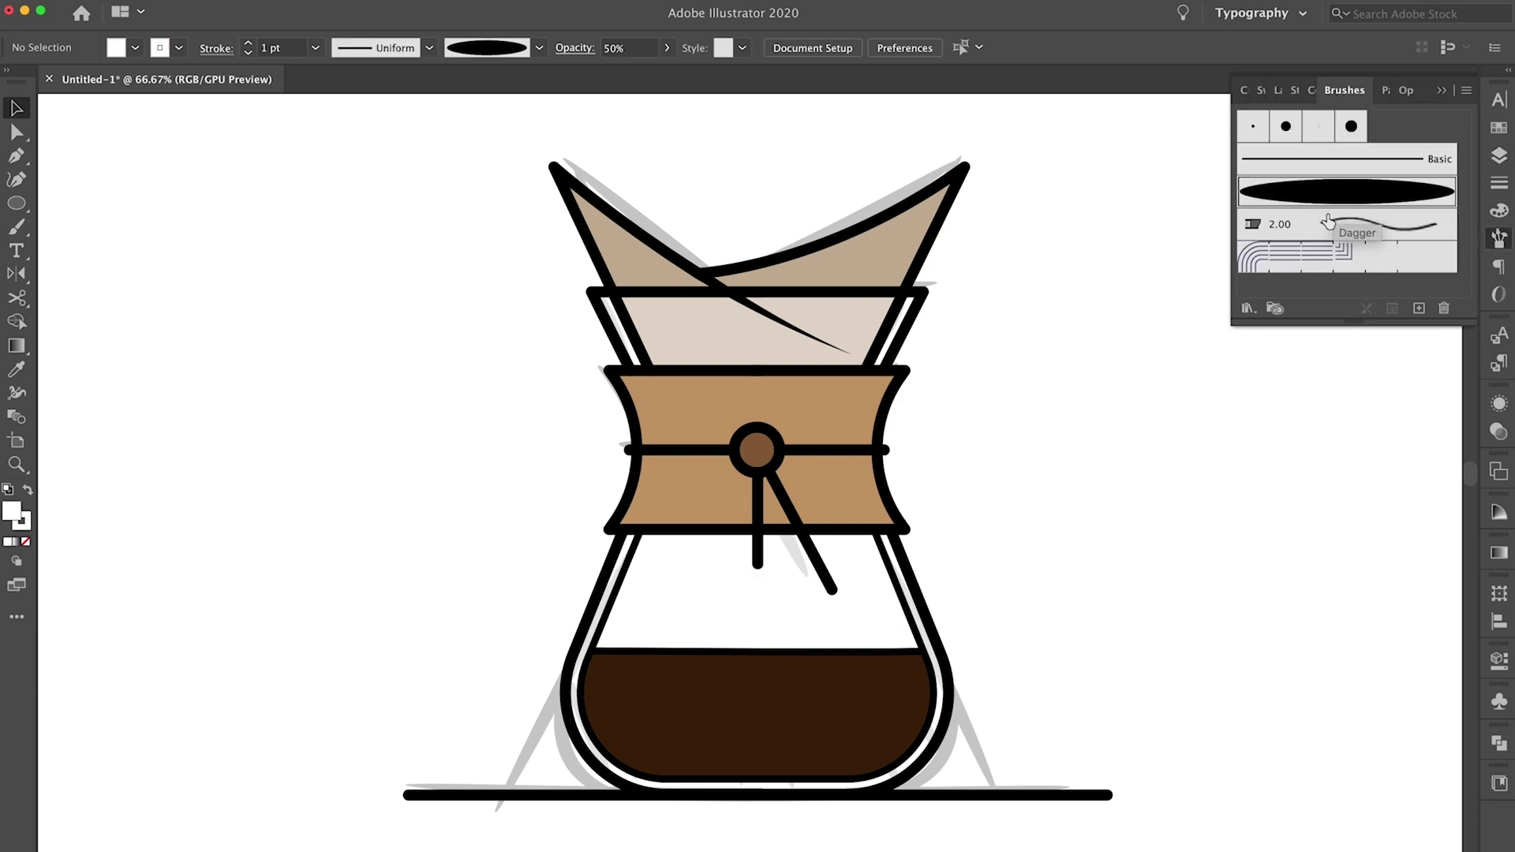
pyautogui.press('/')
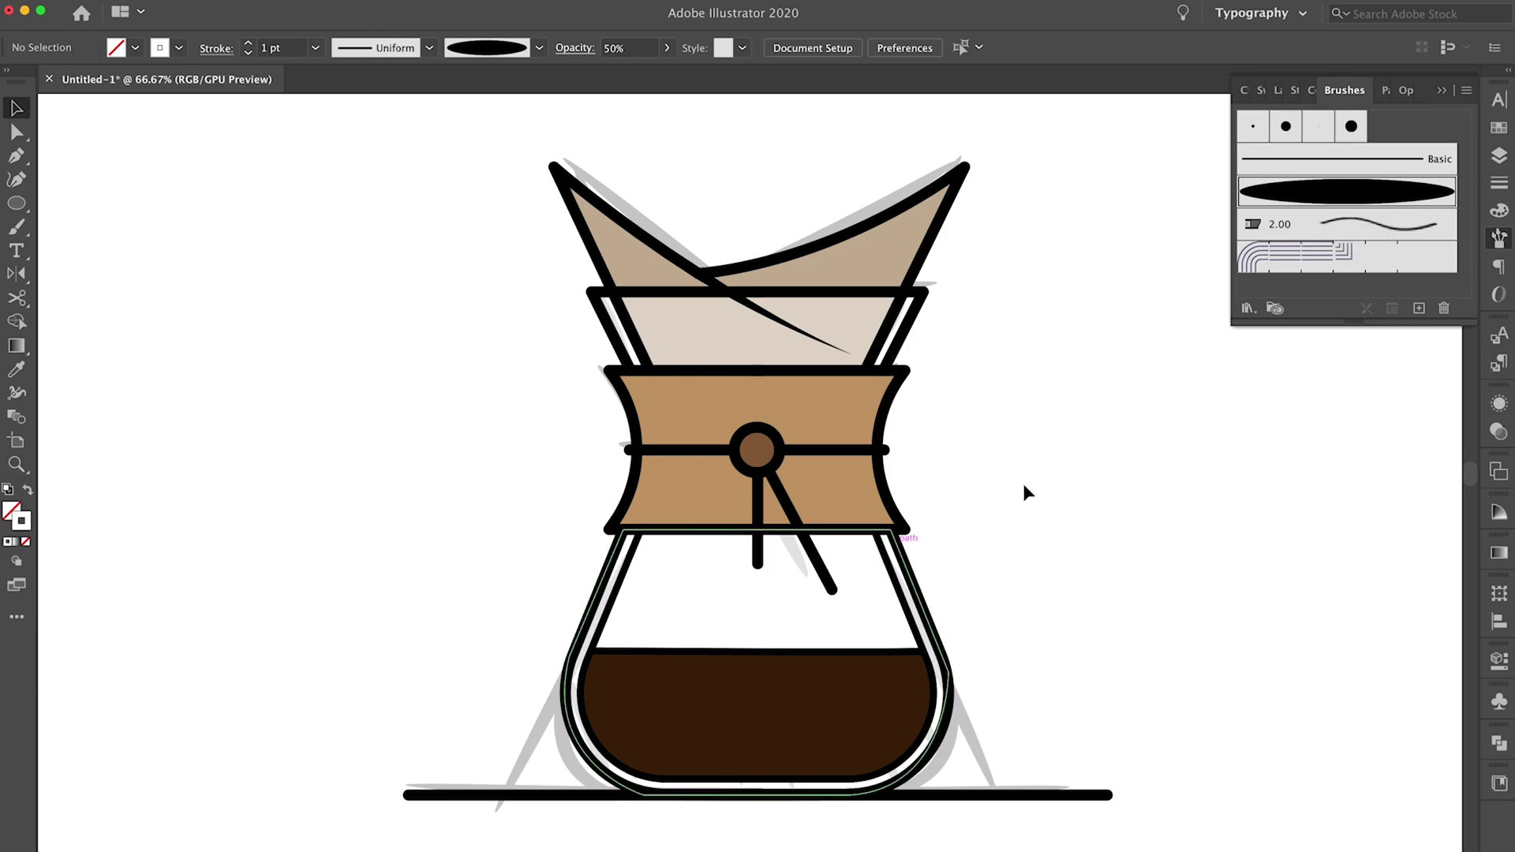
pyautogui.click(1498, 129)
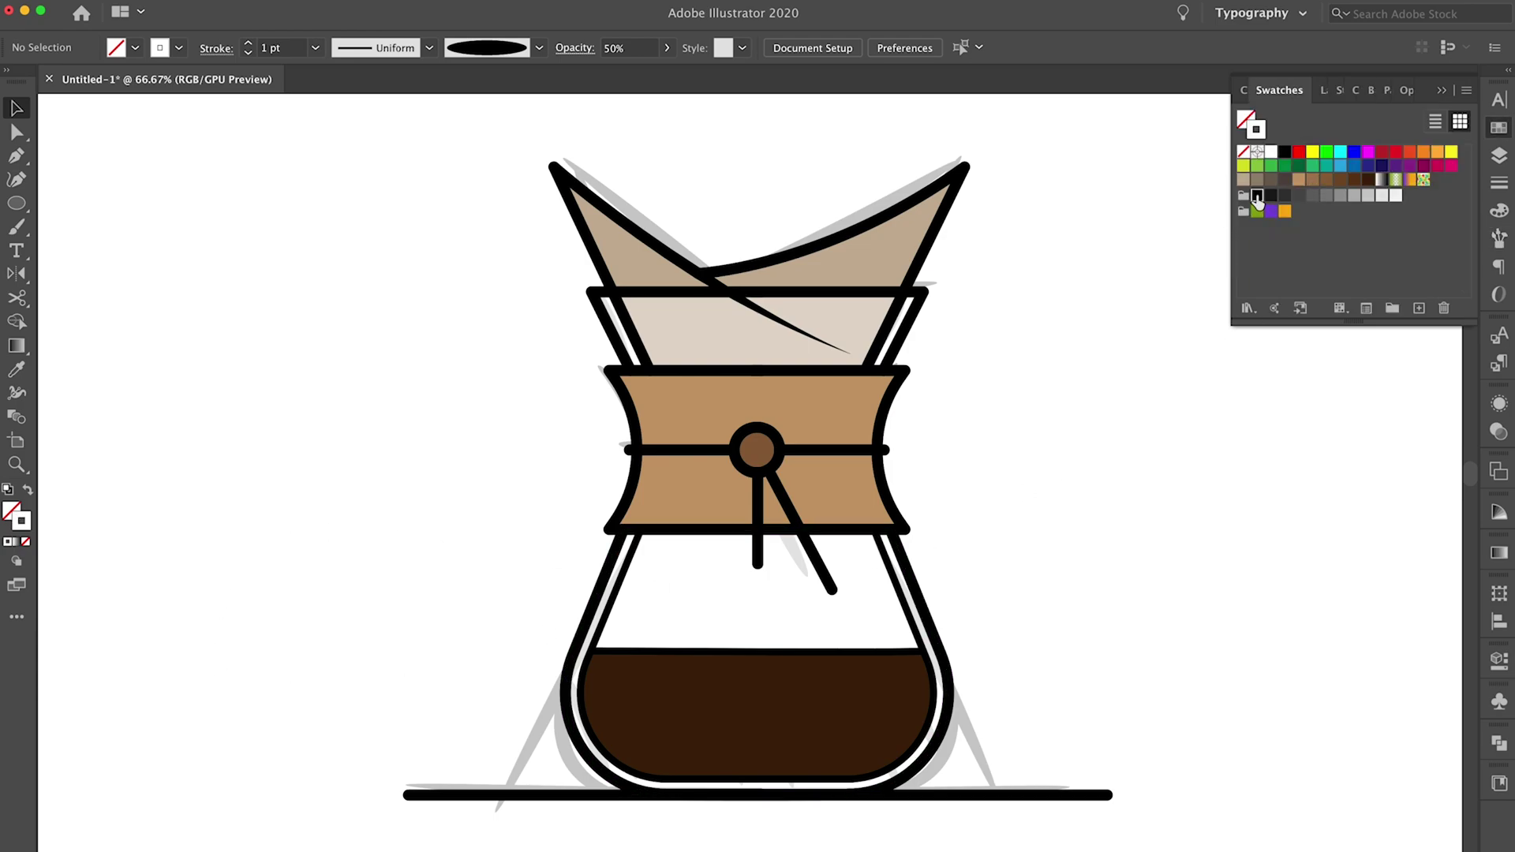
pyautogui.press('x')
pyautogui.press('b')
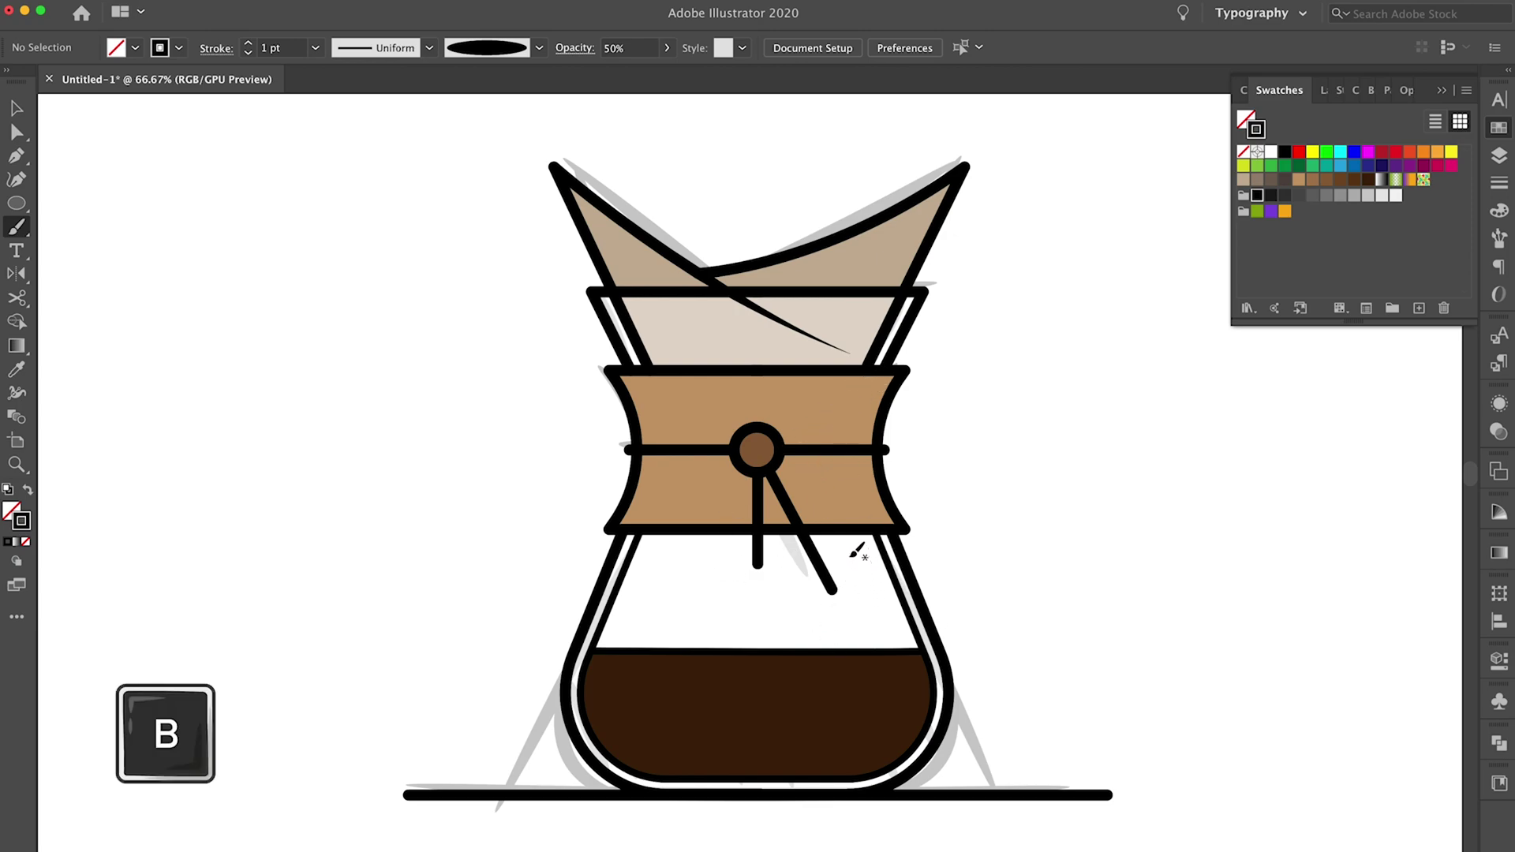
pyautogui.moveTo(856, 567); pyautogui.dragTo(854, 570)
pyautogui.moveTo(877, 655); pyautogui.dragTo(829, 770)
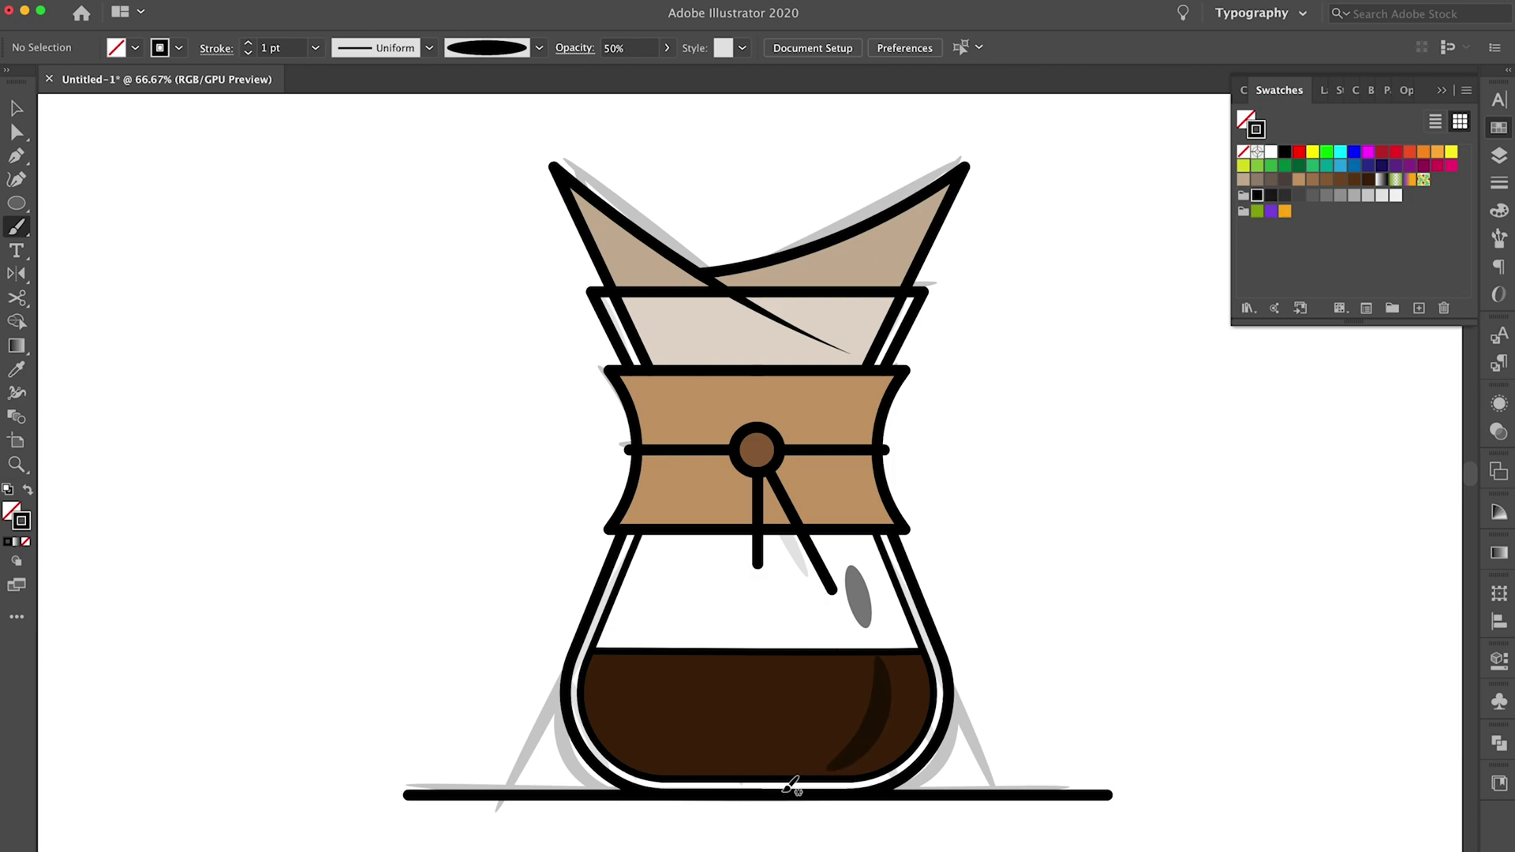
pyautogui.press('super+z')
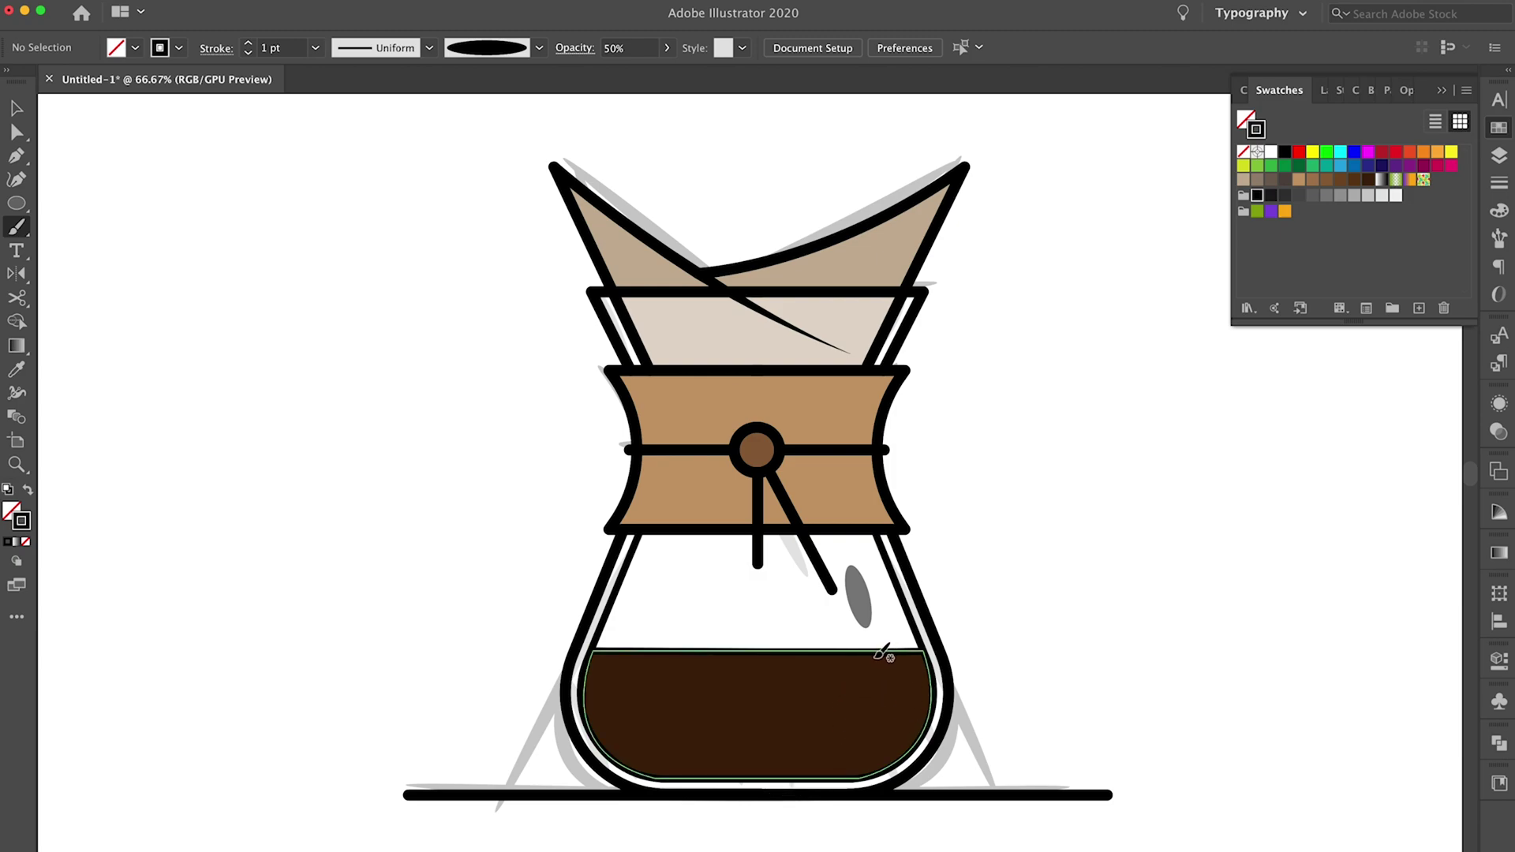
pyautogui.moveTo(882, 654); pyautogui.dragTo(823, 746)
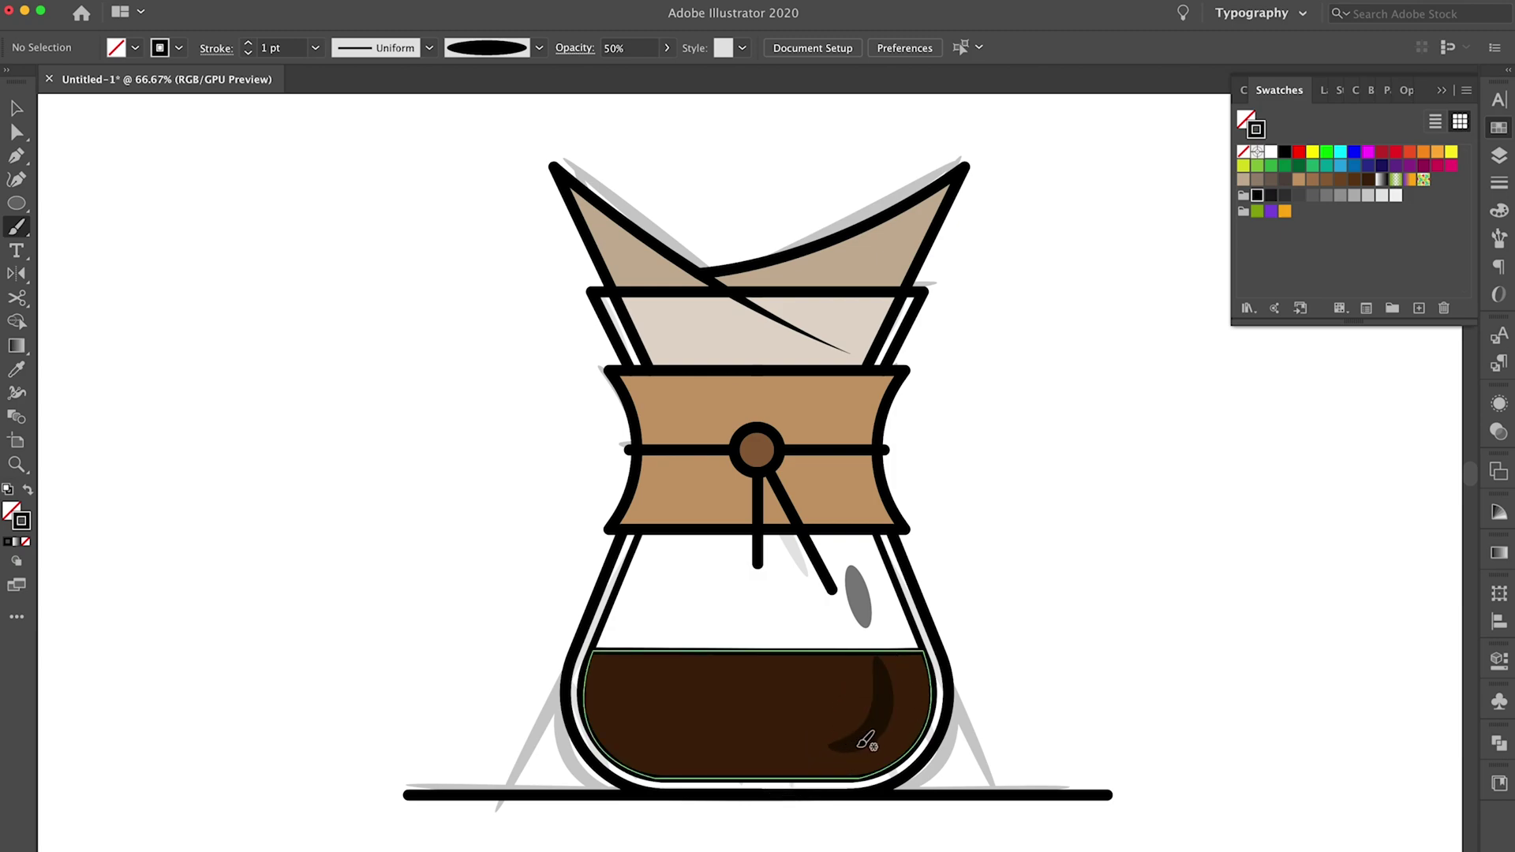
pyautogui.press('v')
pyautogui.click(864, 738)
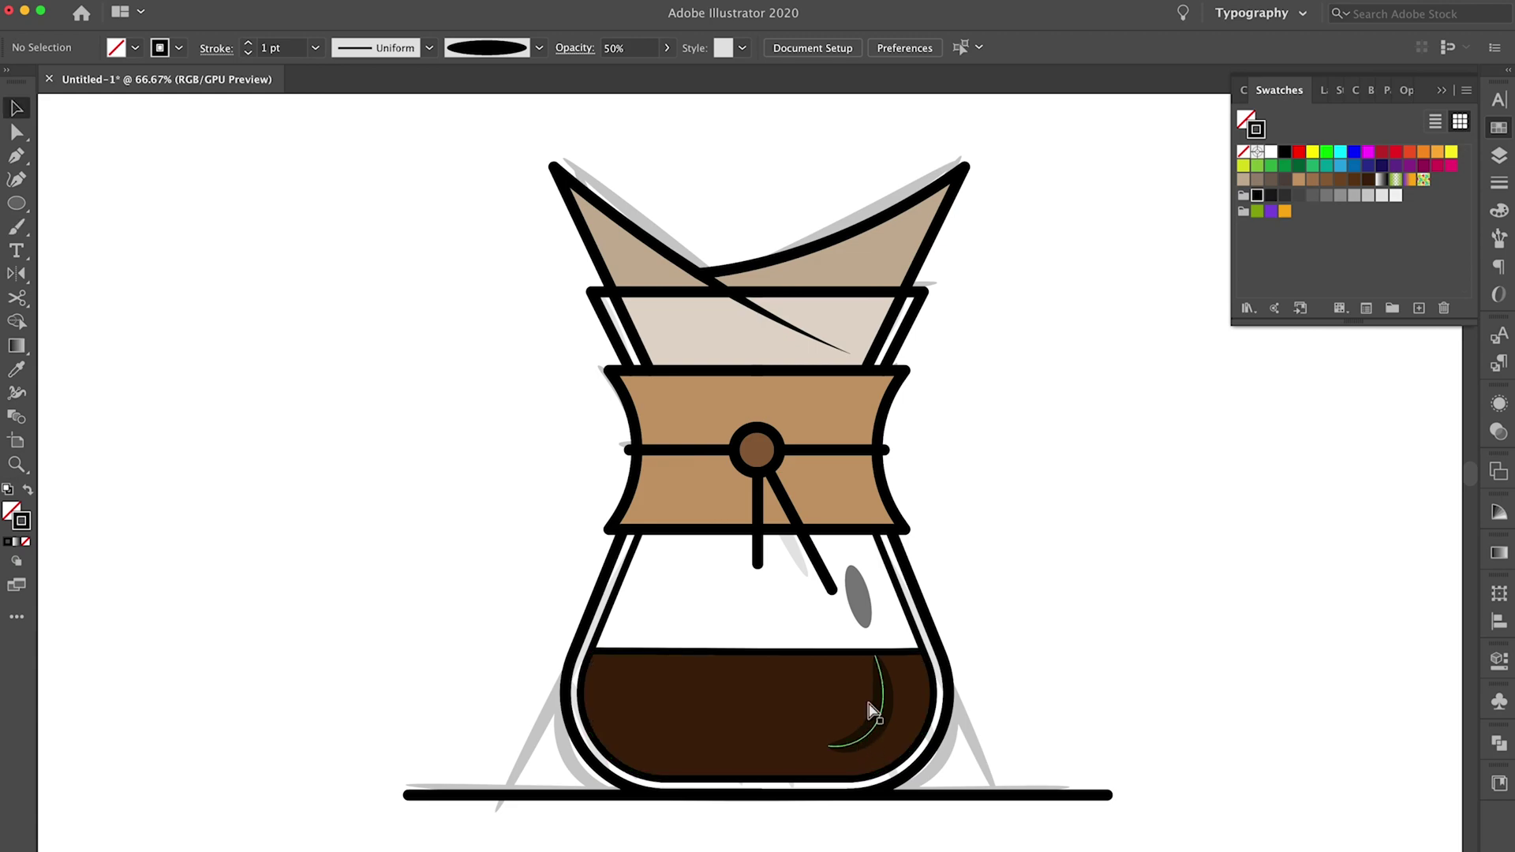
pyautogui.press('super+z')
pyautogui.press('b')
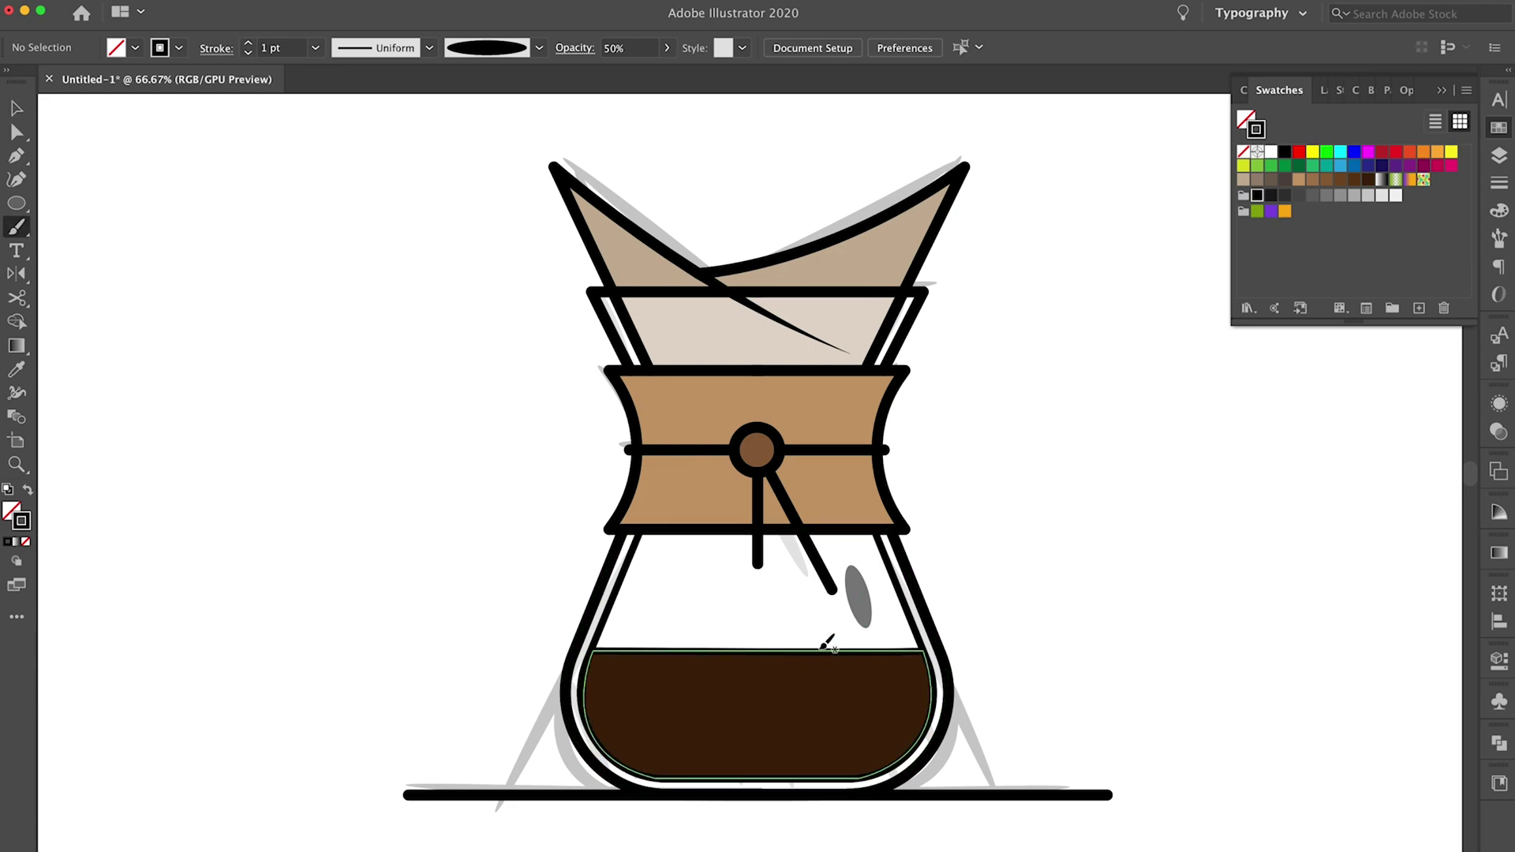
pyautogui.moveTo(874, 665); pyautogui.dragTo(848, 738)
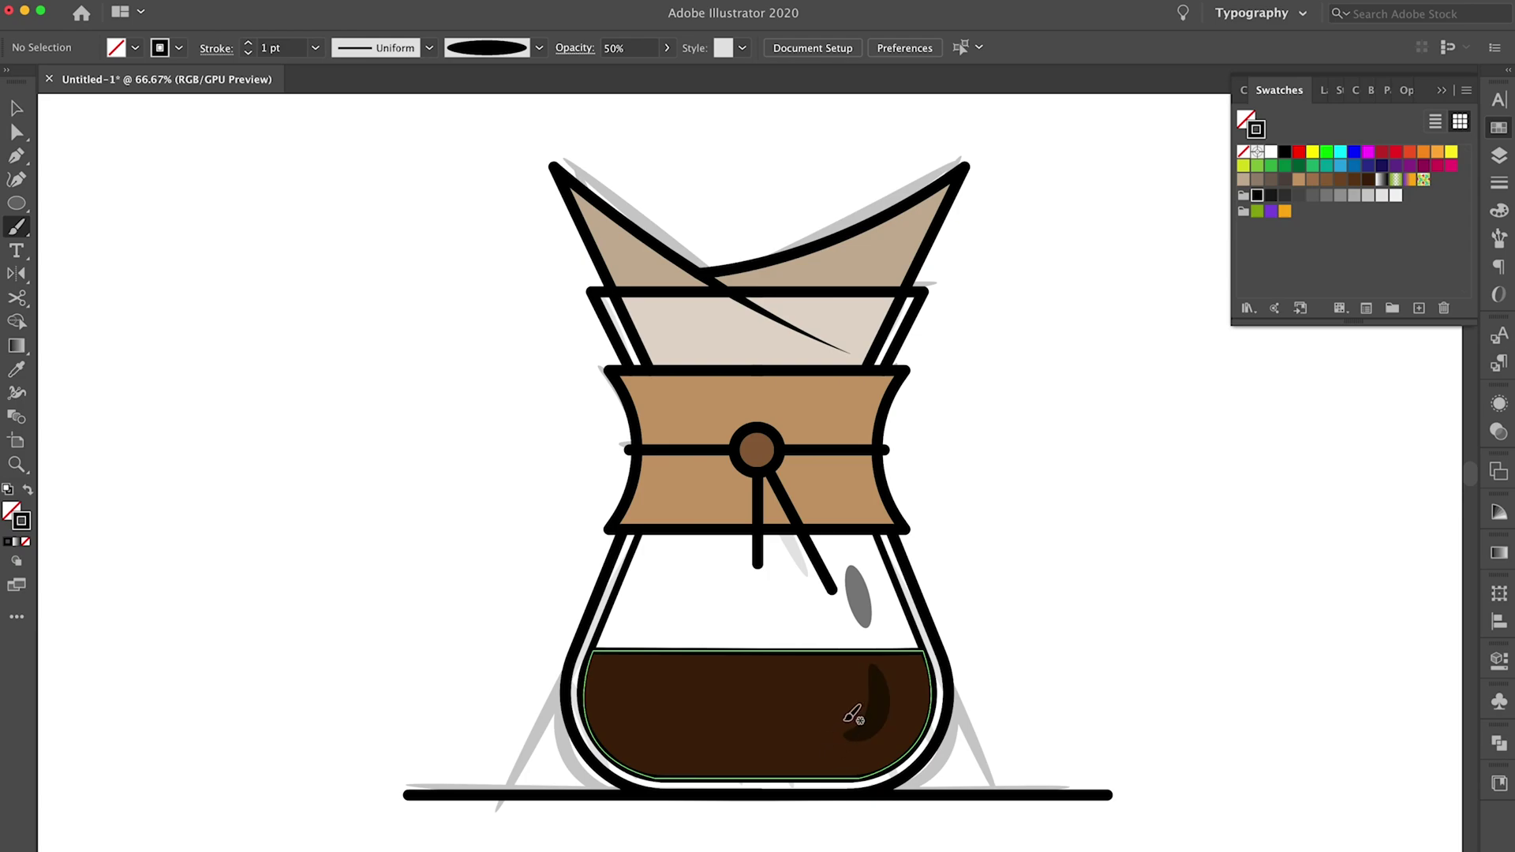
pyautogui.press('super+z')
# Paint a curved black crescent stroke down the right side of the coffee, and nudge it three large increments toward the glass wall.
pyautogui.moveTo(869, 662)
pyautogui.mouseDown()
pyautogui.moveTo(873, 724)
pyautogui.moveTo(825, 743)
pyautogui.mouseUp()
pyautogui.press('v')
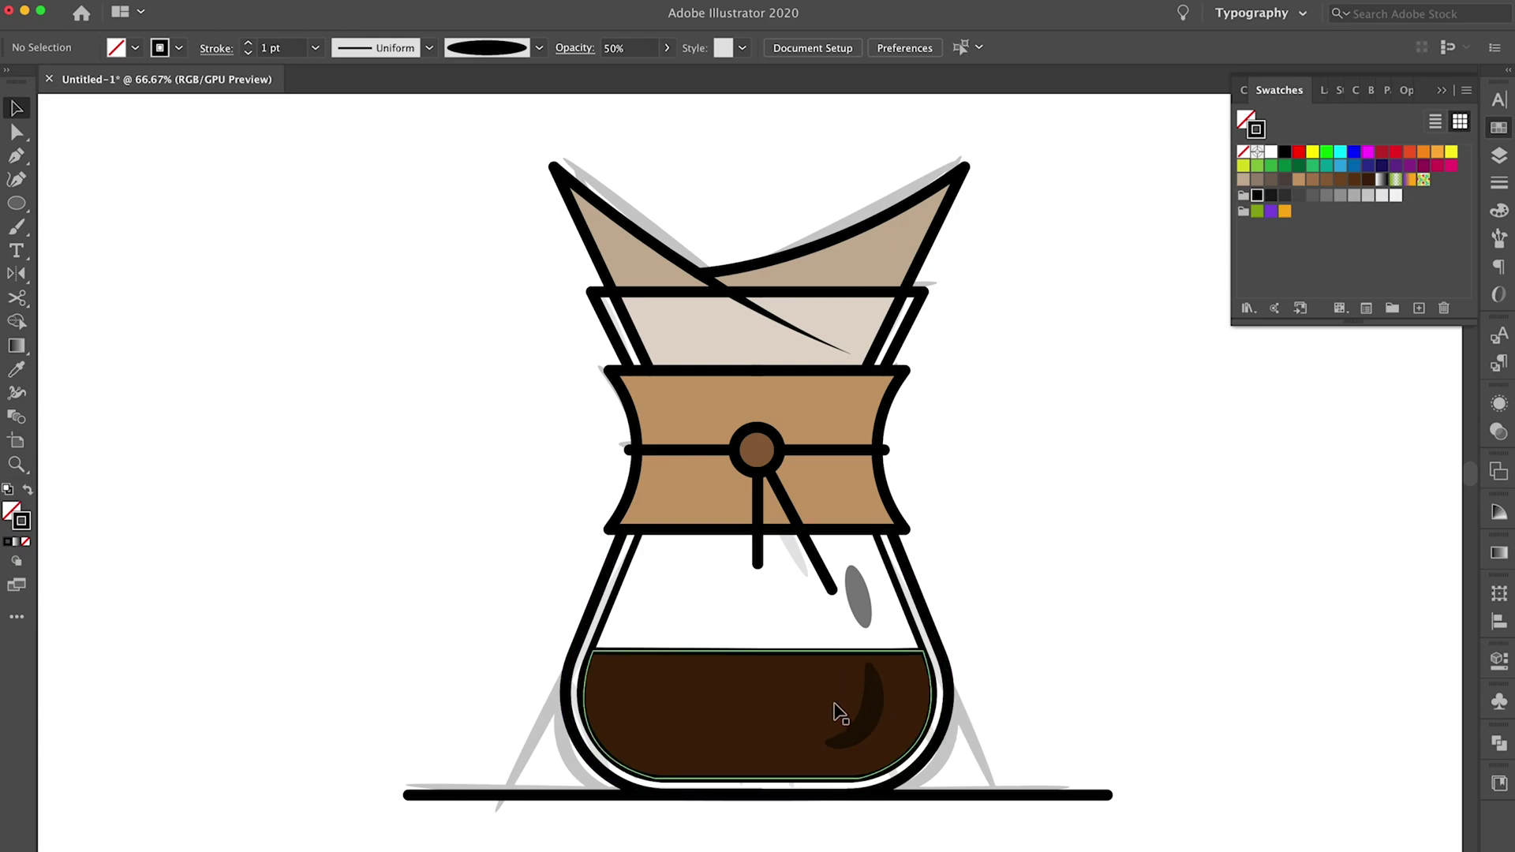
pyautogui.click(872, 710)
pyautogui.hotkey('shift', 'Right')
pyautogui.hotkey('shift', 'Right')
pyautogui.hotkey('shift', 'Right')
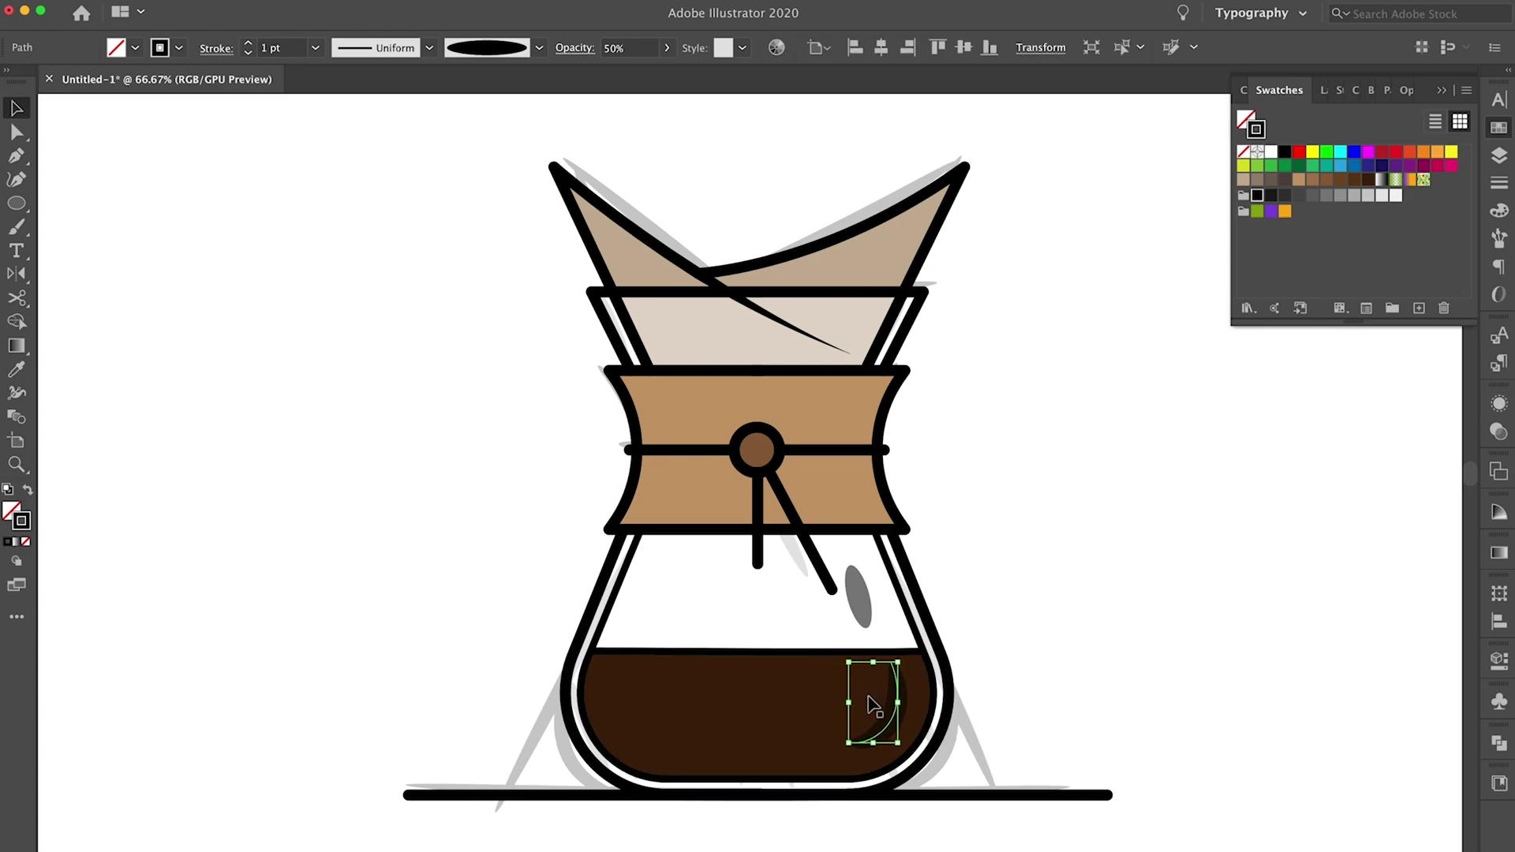
# Nudge the coffee's dark crescent up and inward from the glass wall, and scale it up slightly from its lower-left corner.
pyautogui.hotkey('shift', 'Left')
pyautogui.hotkey('shift', 'Up')
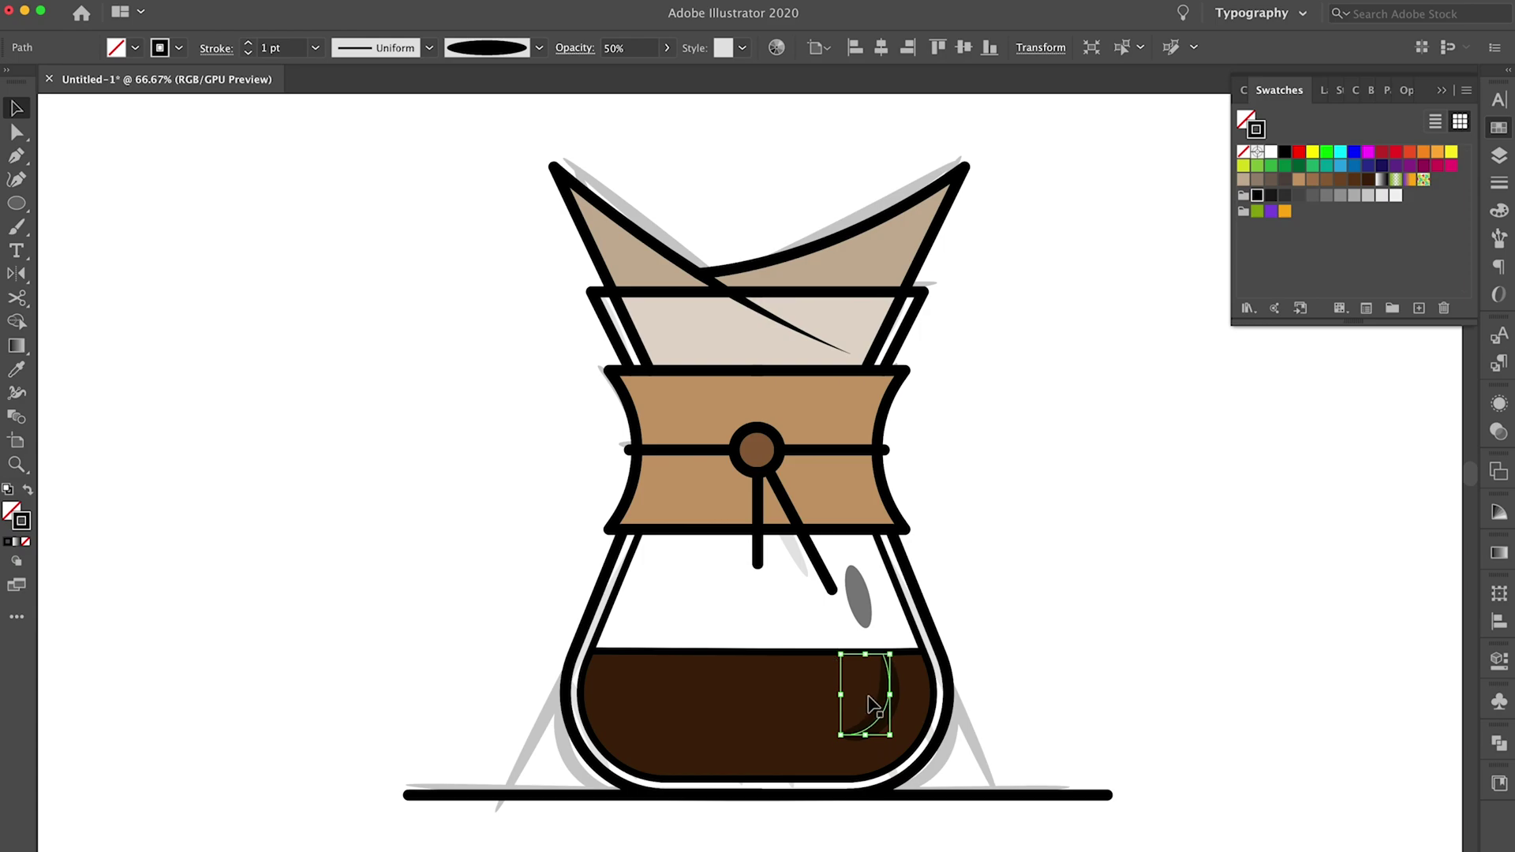
pyautogui.press('Down')
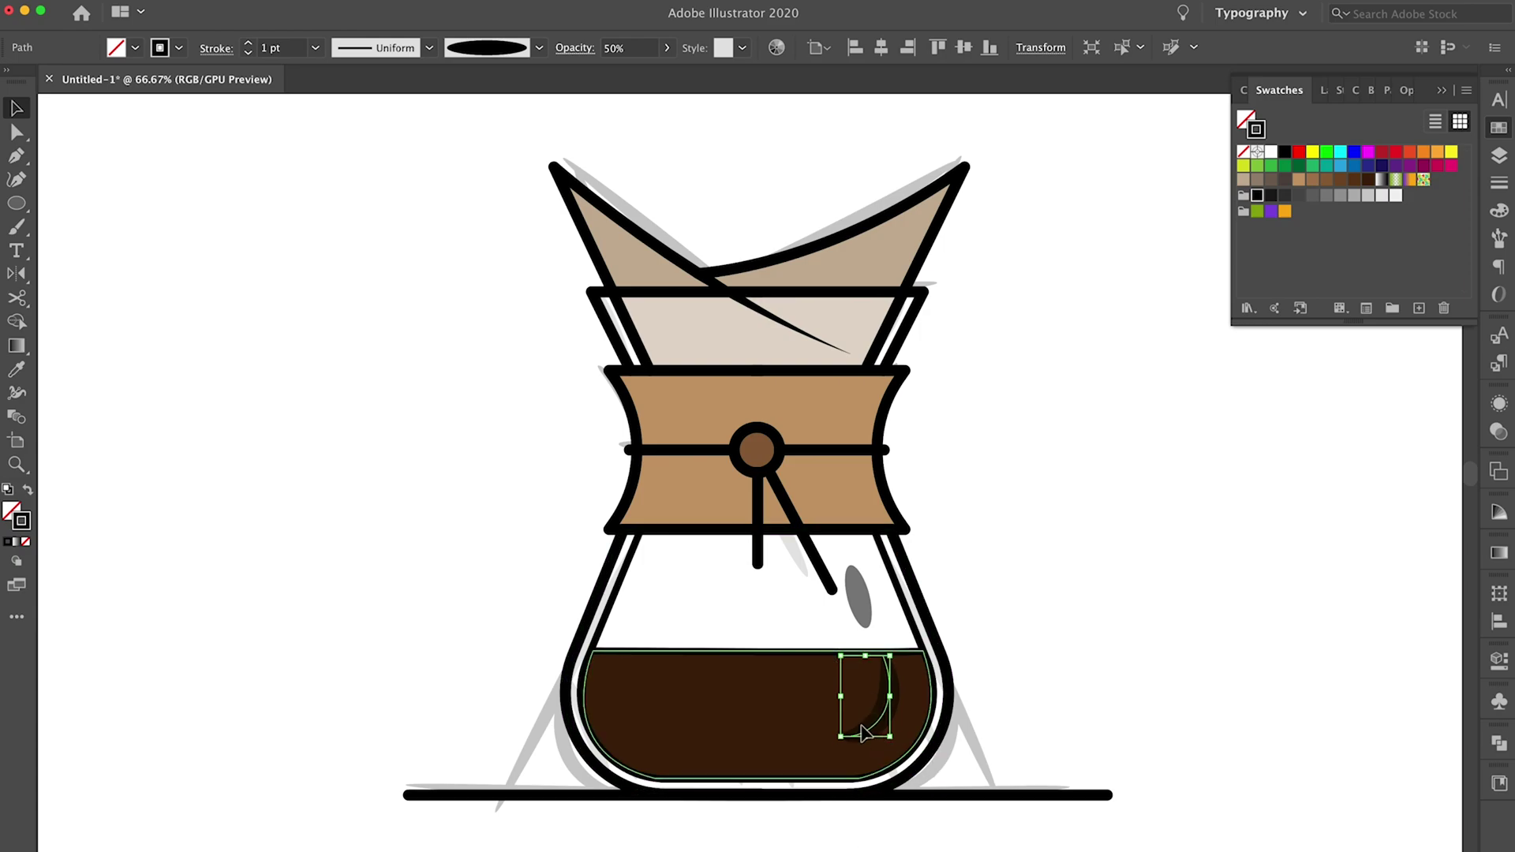
pyautogui.moveTo(839, 738); pyautogui.dragTo(838, 742)
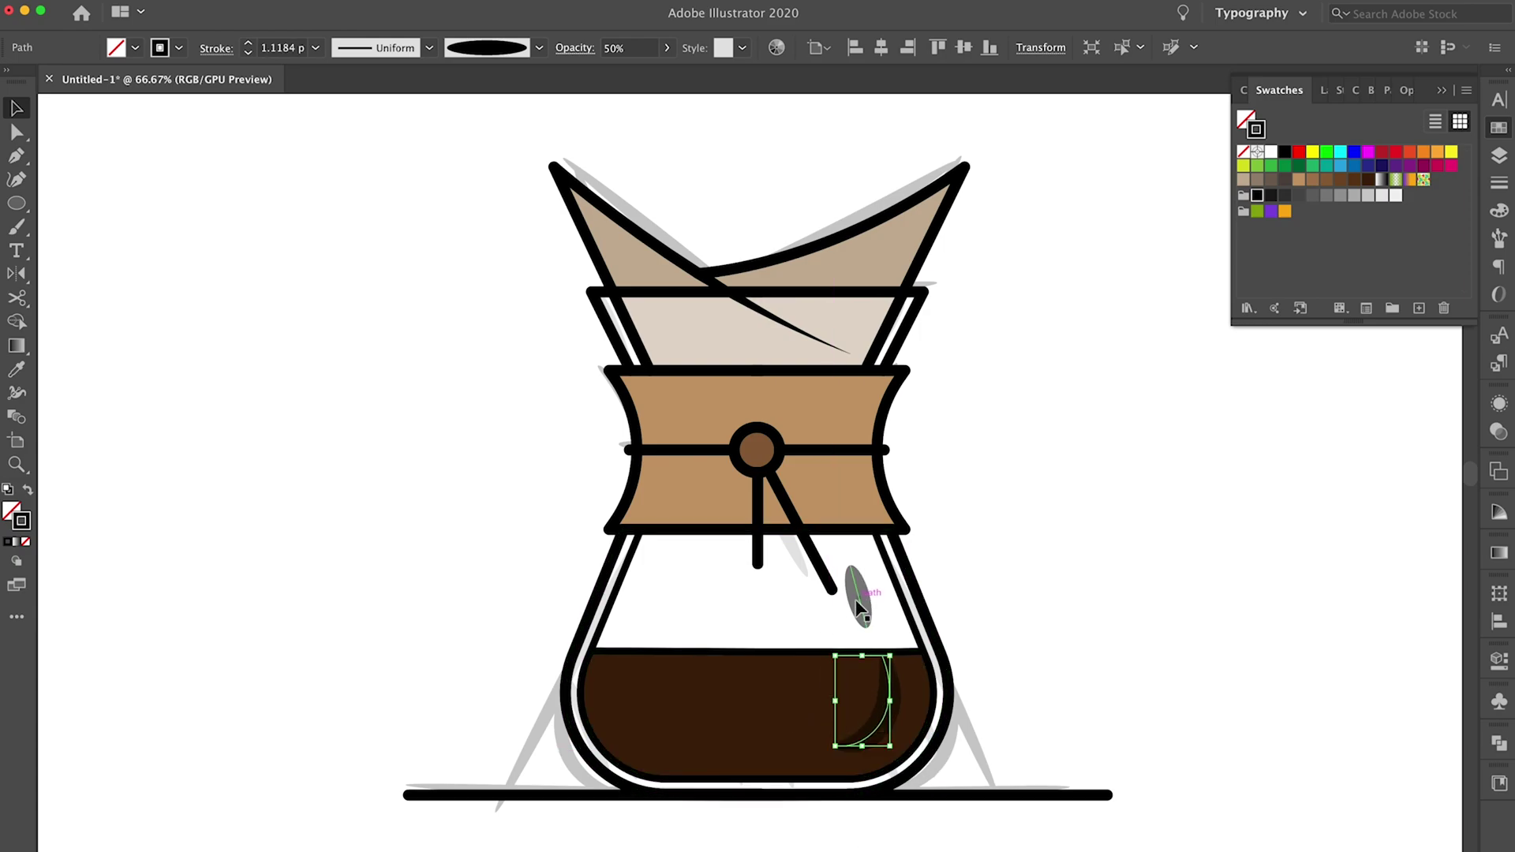
# Rotate the small grey oval in the empty glass slightly and nudge it into place beside the glass's right wall.
pyautogui.click(858, 600)
pyautogui.moveTo(870, 595); pyautogui.dragTo(869, 559)
pyautogui.press('Up')
pyautogui.press('Up')
pyautogui.press('Up')
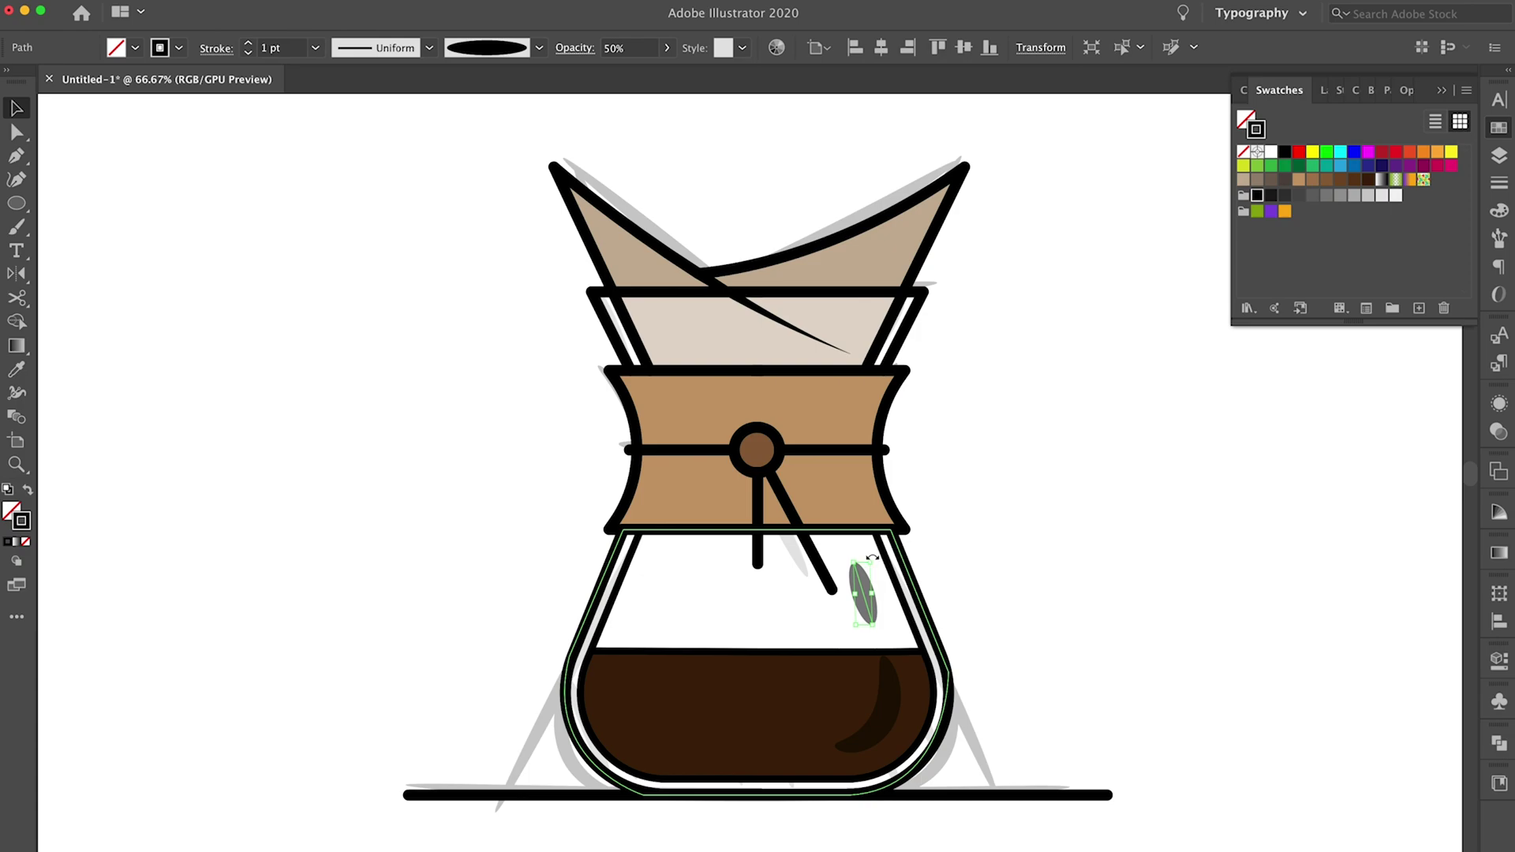
# Set the stroke weight of the coffee's crescent shadow to 2 pt.
pyautogui.click(882, 722)
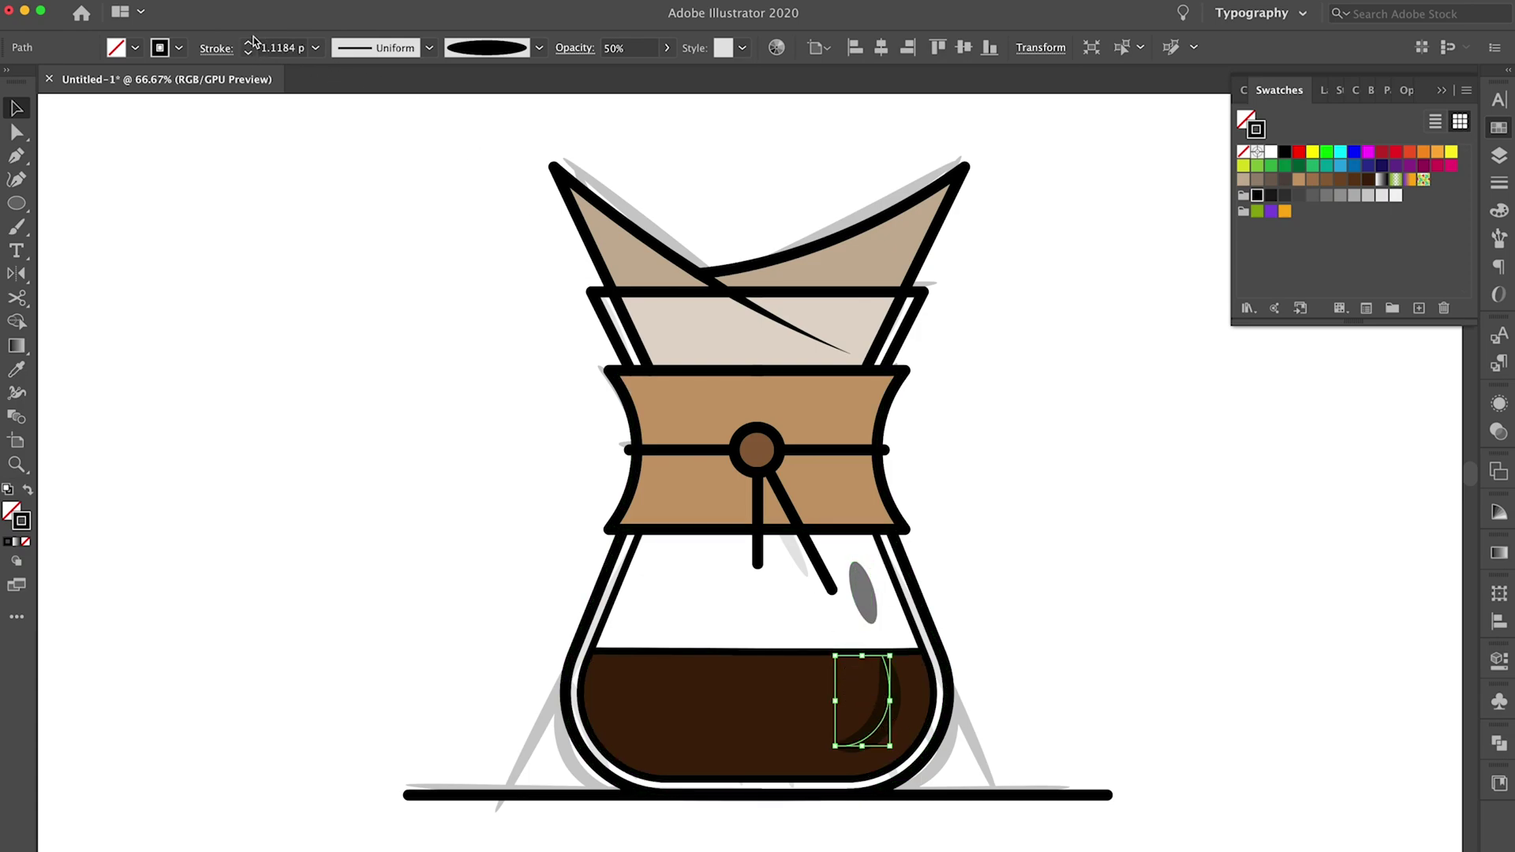
pyautogui.click(299, 49)
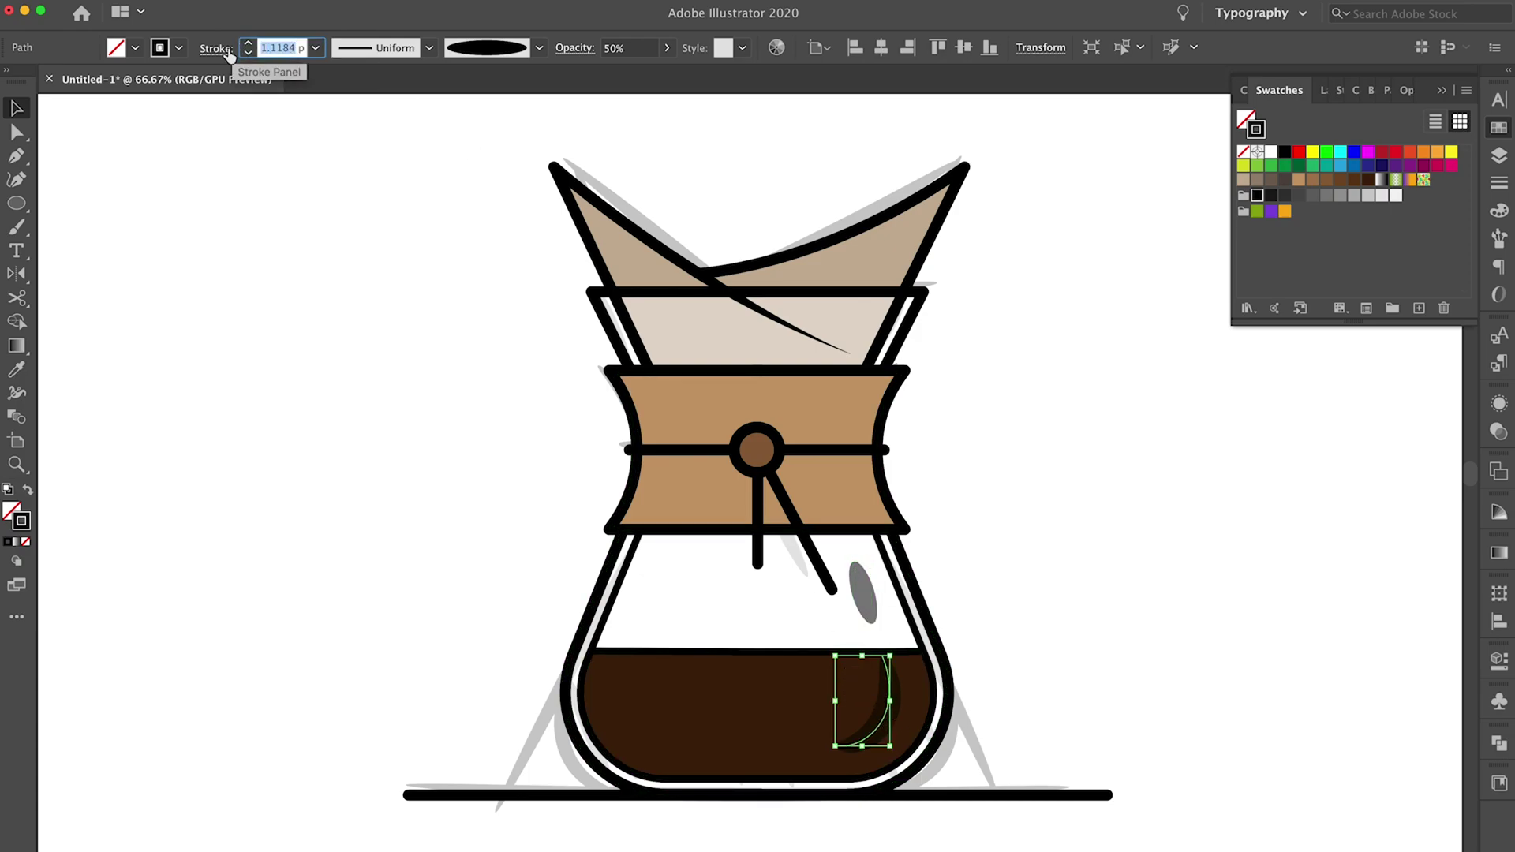
pyautogui.write('2')
pyautogui.press('Return')
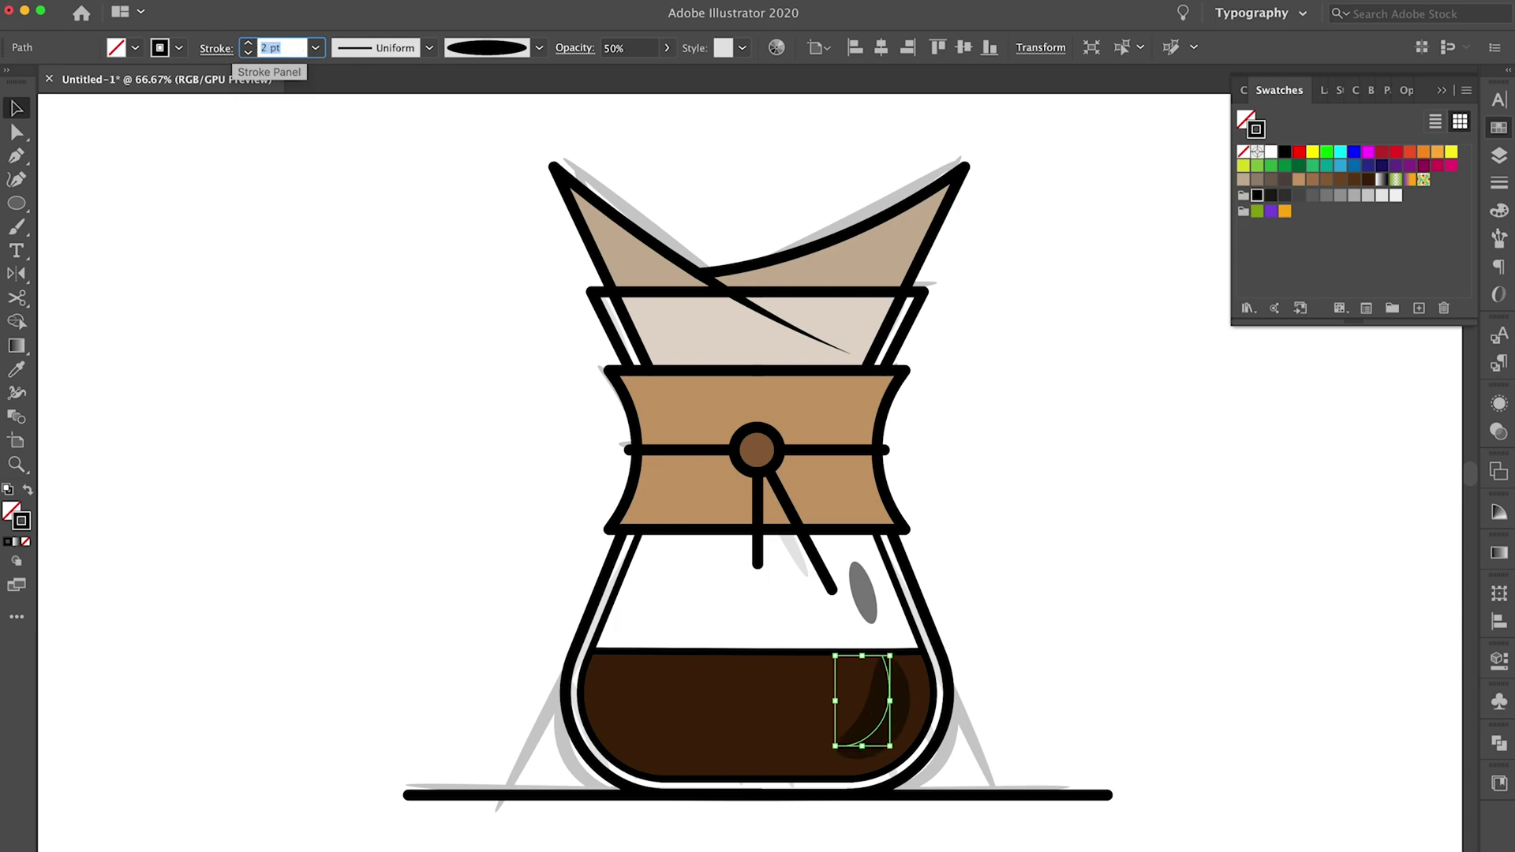
pyautogui.click(538, 623)
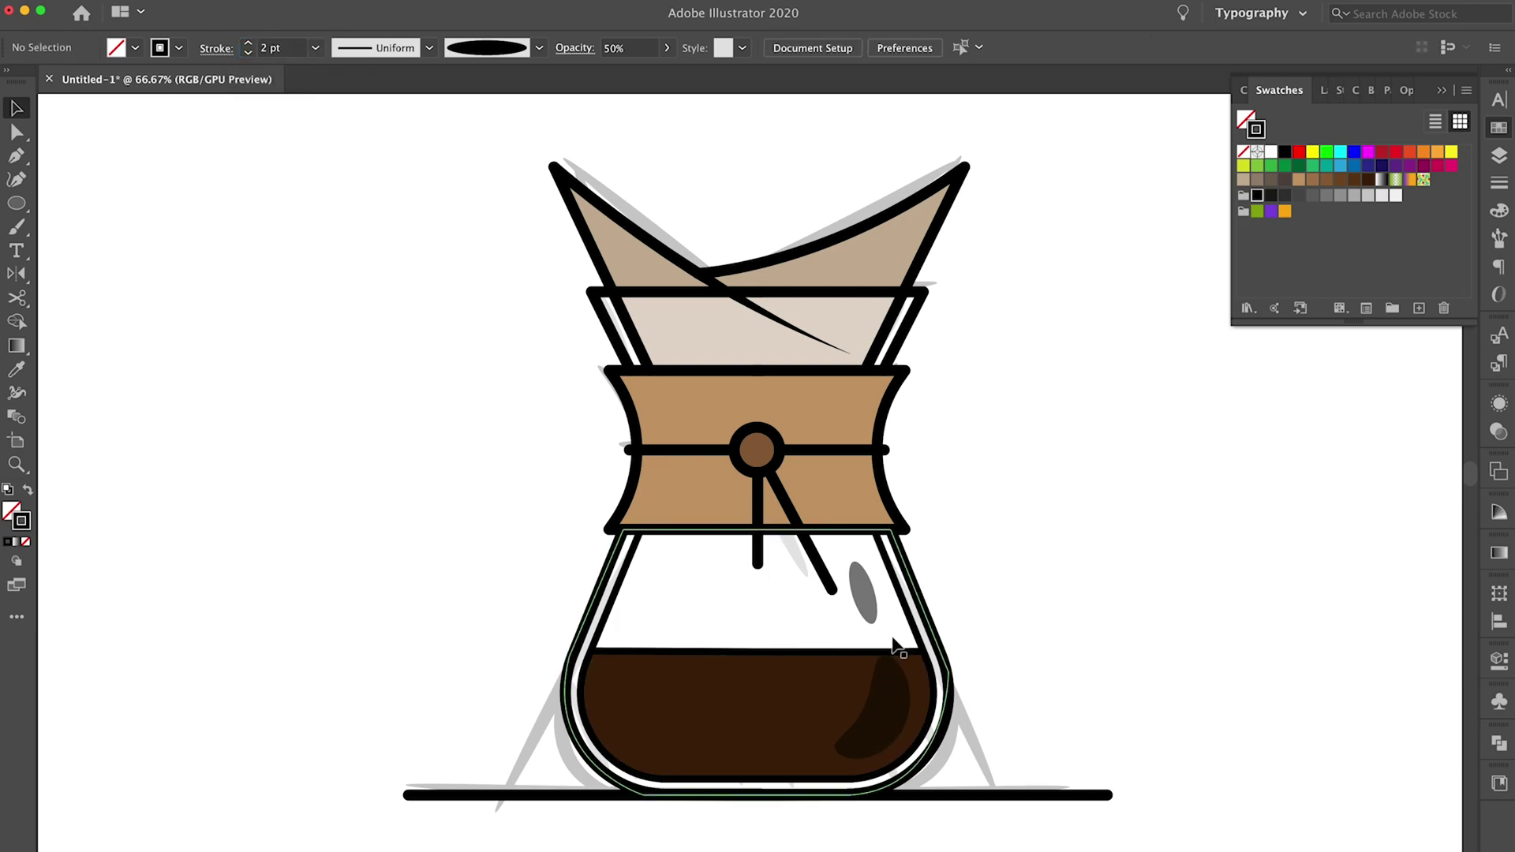
# Set the stroke weight of the small grey oval in the empty glass to 0.75 pt.
pyautogui.click(864, 595)
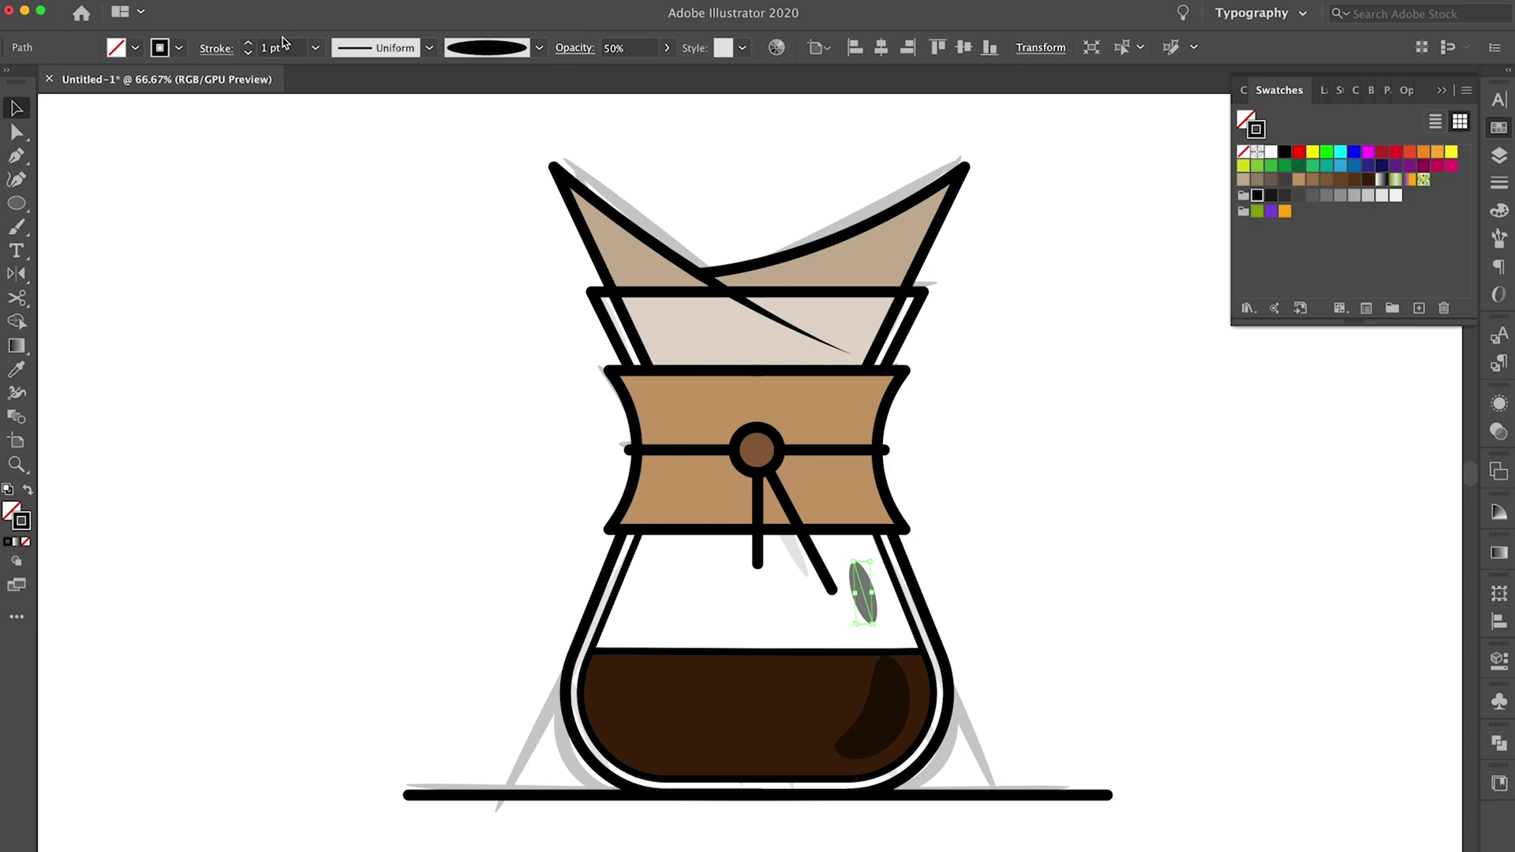
pyautogui.click(283, 45)
pyautogui.press('BackSpace')
pyautogui.write('.7')
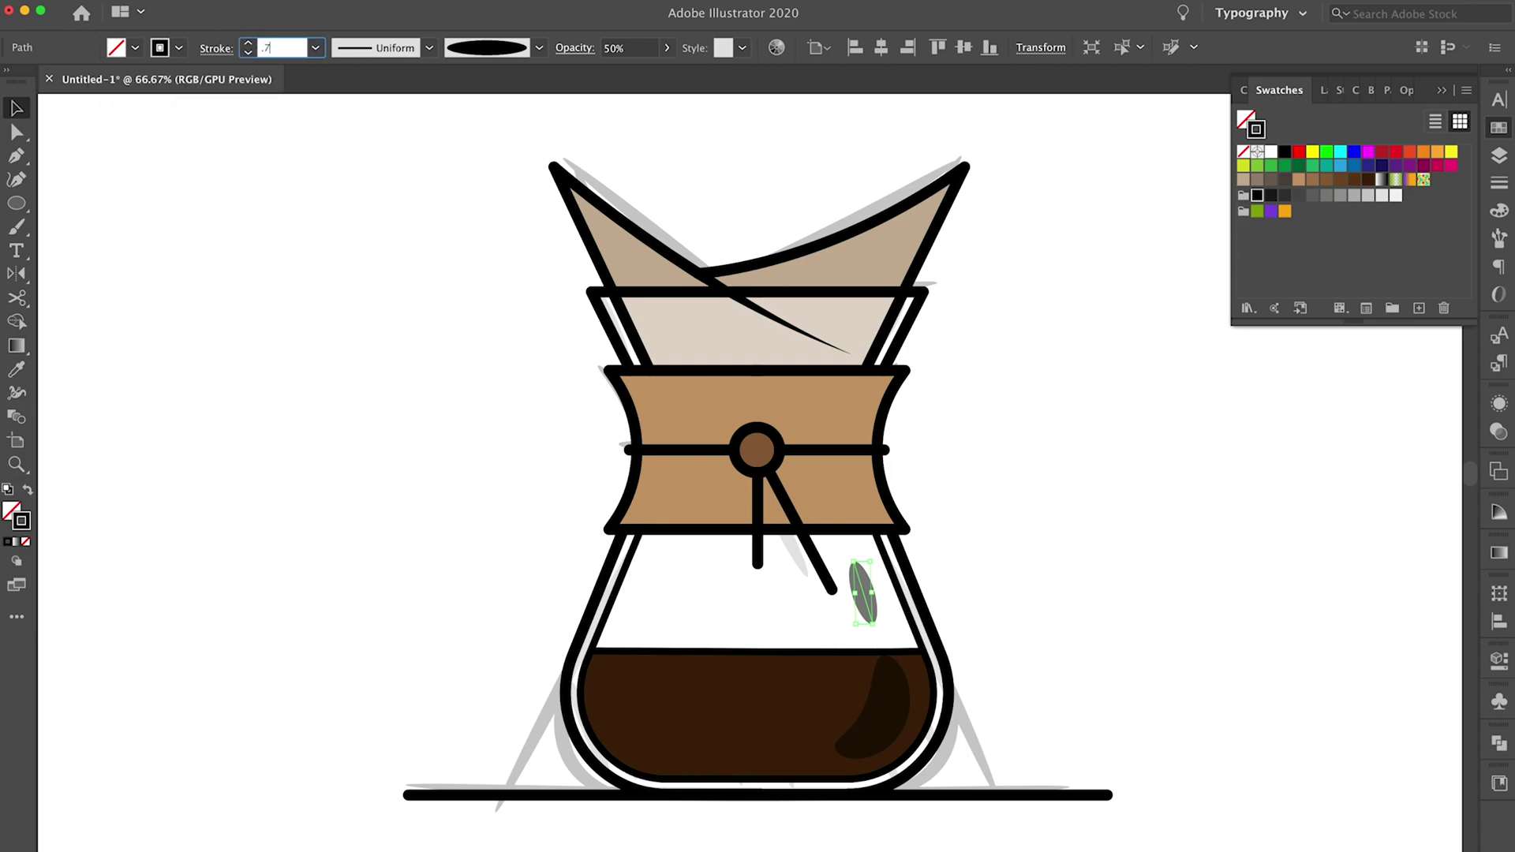
pyautogui.write('5')
pyautogui.press('Return')
pyautogui.click(376, 525)
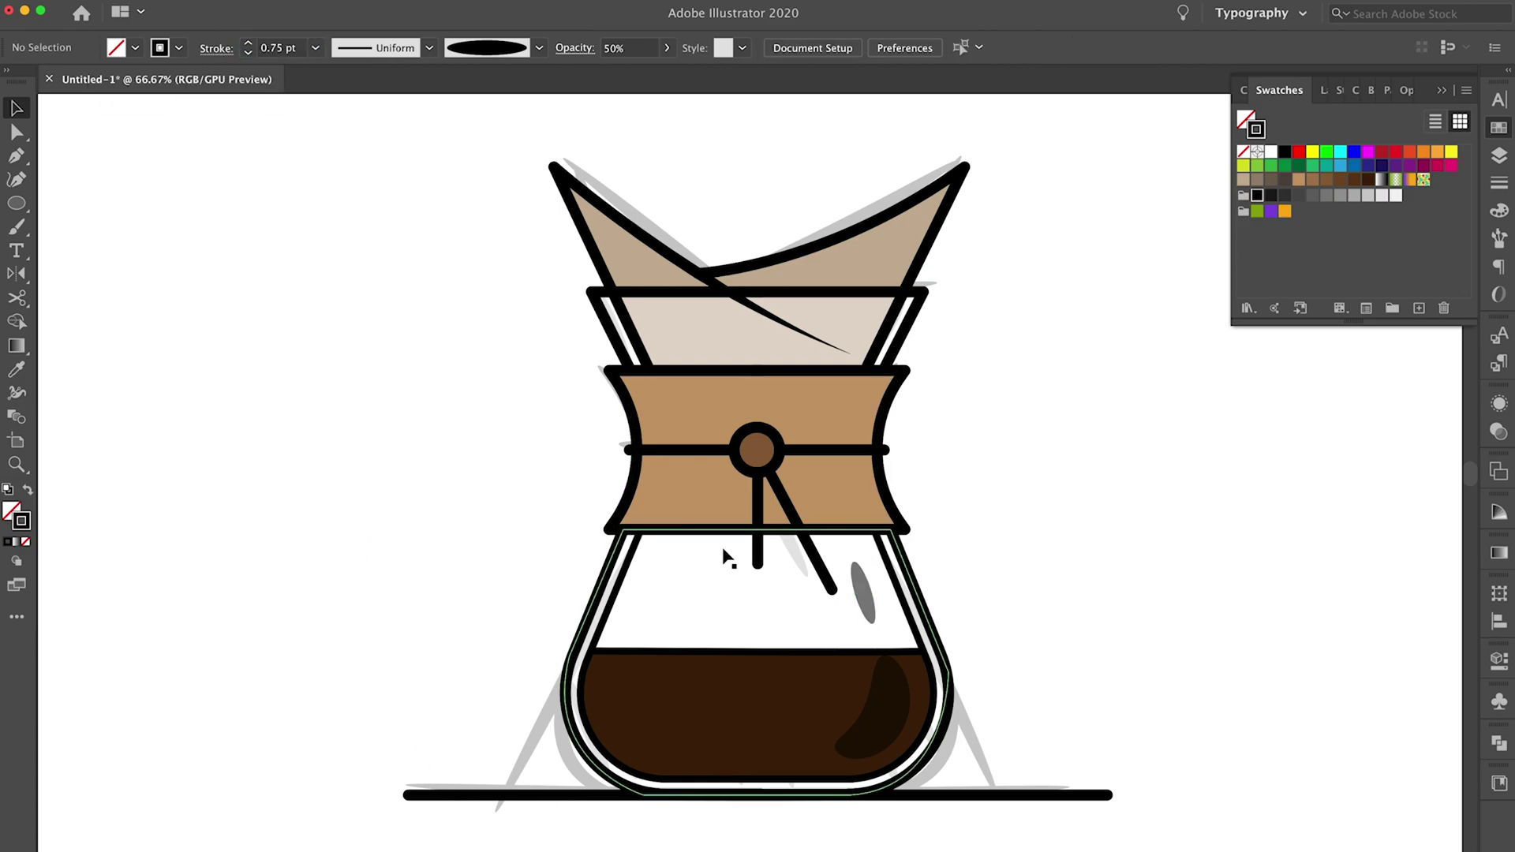
# Paint a short vertical shadow at the right of the upper wooden collar, and try a horizontal one across the lower collar.
pyautogui.press('b')
pyautogui.moveTo(854, 399); pyautogui.dragTo(851, 446)
pyautogui.moveTo(852, 499); pyautogui.dragTo(708, 505)
pyautogui.press('v')
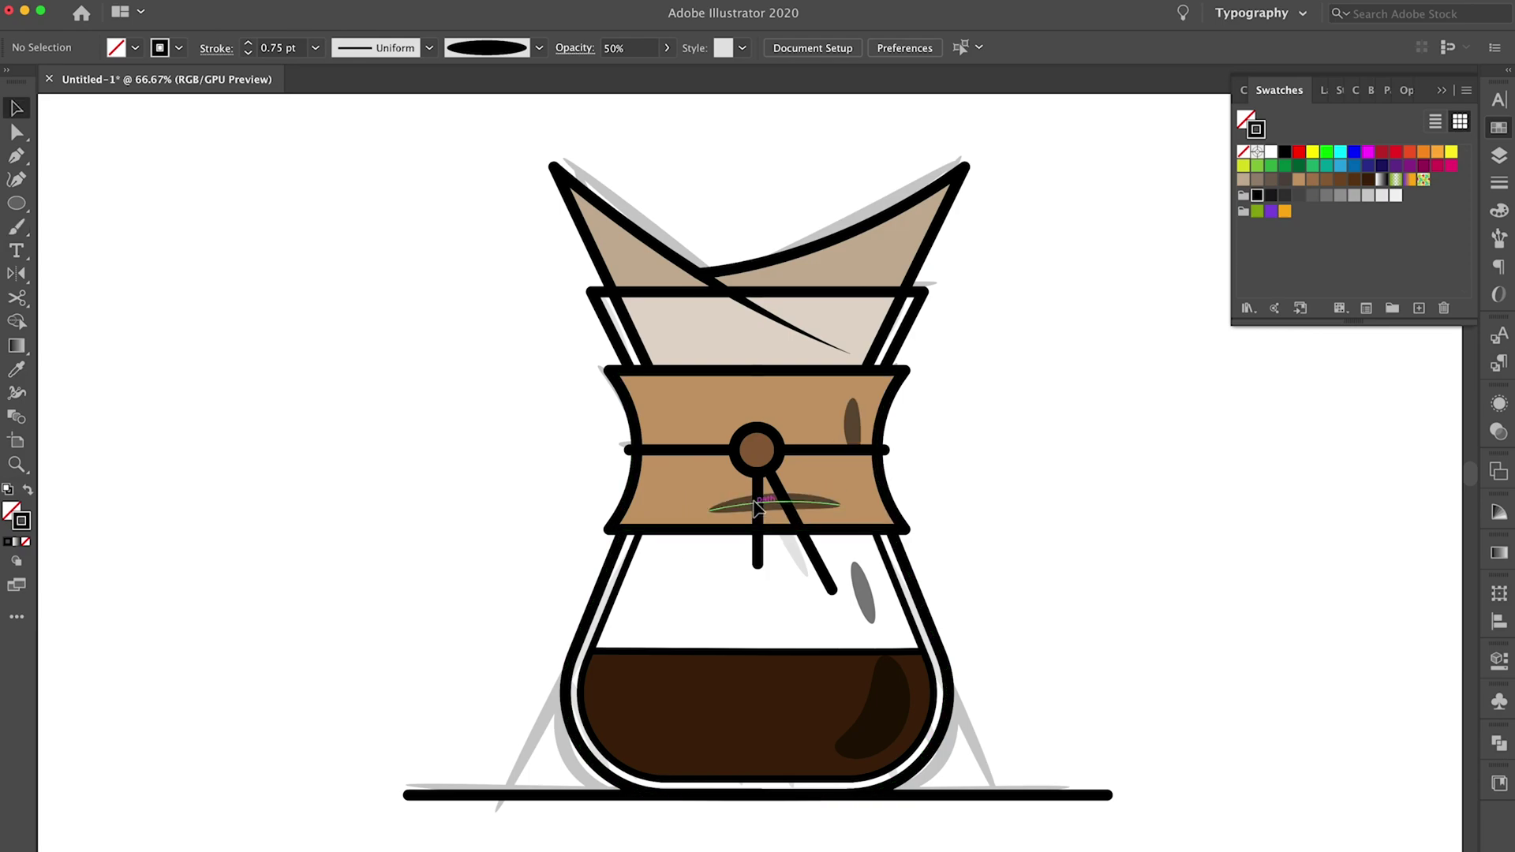
pyautogui.press('Delete')
# Paint a horizontal shadow stroke across the middle of the lower wooden collar and set its weight to 2 pt.
pyautogui.press('b')
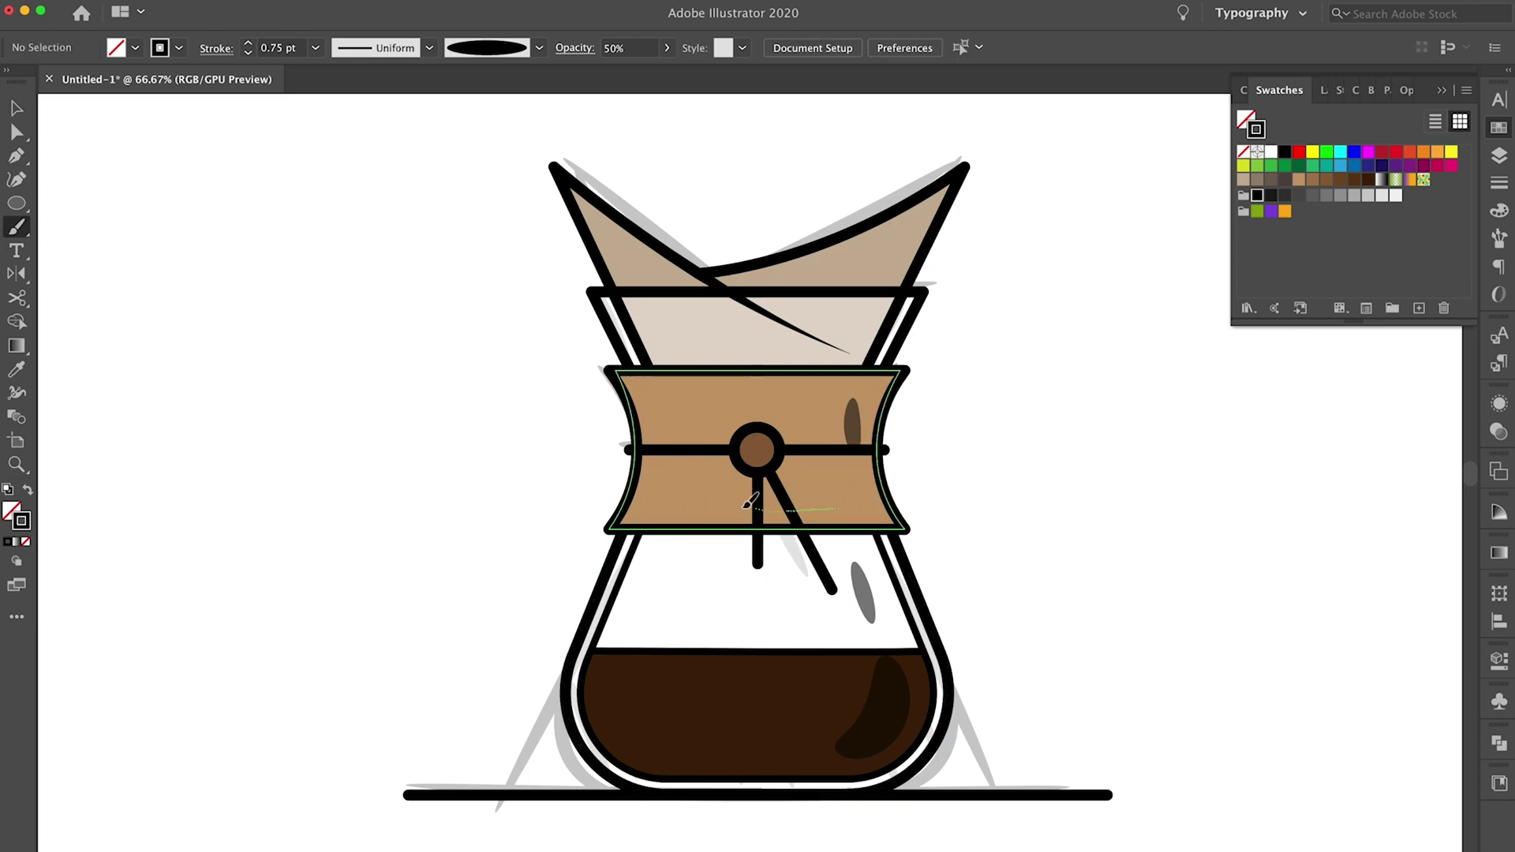
pyautogui.press('v')
pyautogui.moveTo(838, 509)
pyautogui.mouseDown()
pyautogui.moveTo(664, 508)
pyautogui.moveTo(711, 505)
pyautogui.mouseUp()
pyautogui.click(248, 43)
# Tilt the short shadow on the upper collar slightly clockwise and set its stroke weight to 1 pt.
pyautogui.click(248, 43)
pyautogui.press('Up')
pyautogui.press('Up')
pyautogui.press('Up')
pyautogui.press('Up')
pyautogui.press('Up')
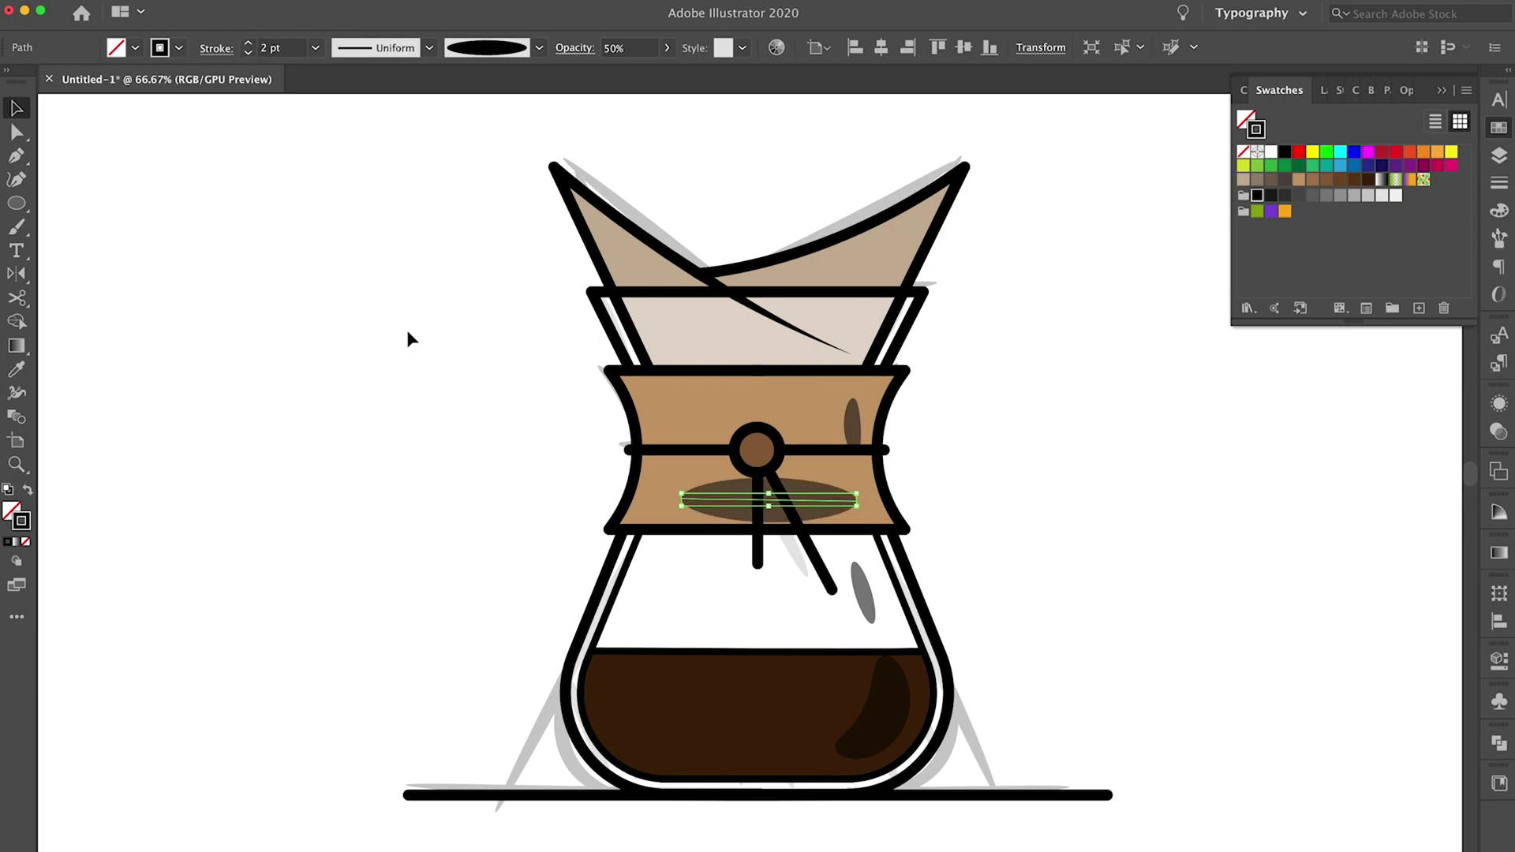
pyautogui.click(853, 422)
pyautogui.moveTo(866, 388); pyautogui.dragTo(882, 386)
pyautogui.click(248, 43)
# Set the opacity of both wooden collar shadows to 19%.
pyautogui.keyDown('shift'); pyautogui.click(722, 503); pyautogui.keyUp('shift')
pyautogui.click(623, 49)
pyautogui.scroll(-20, 624, 48)
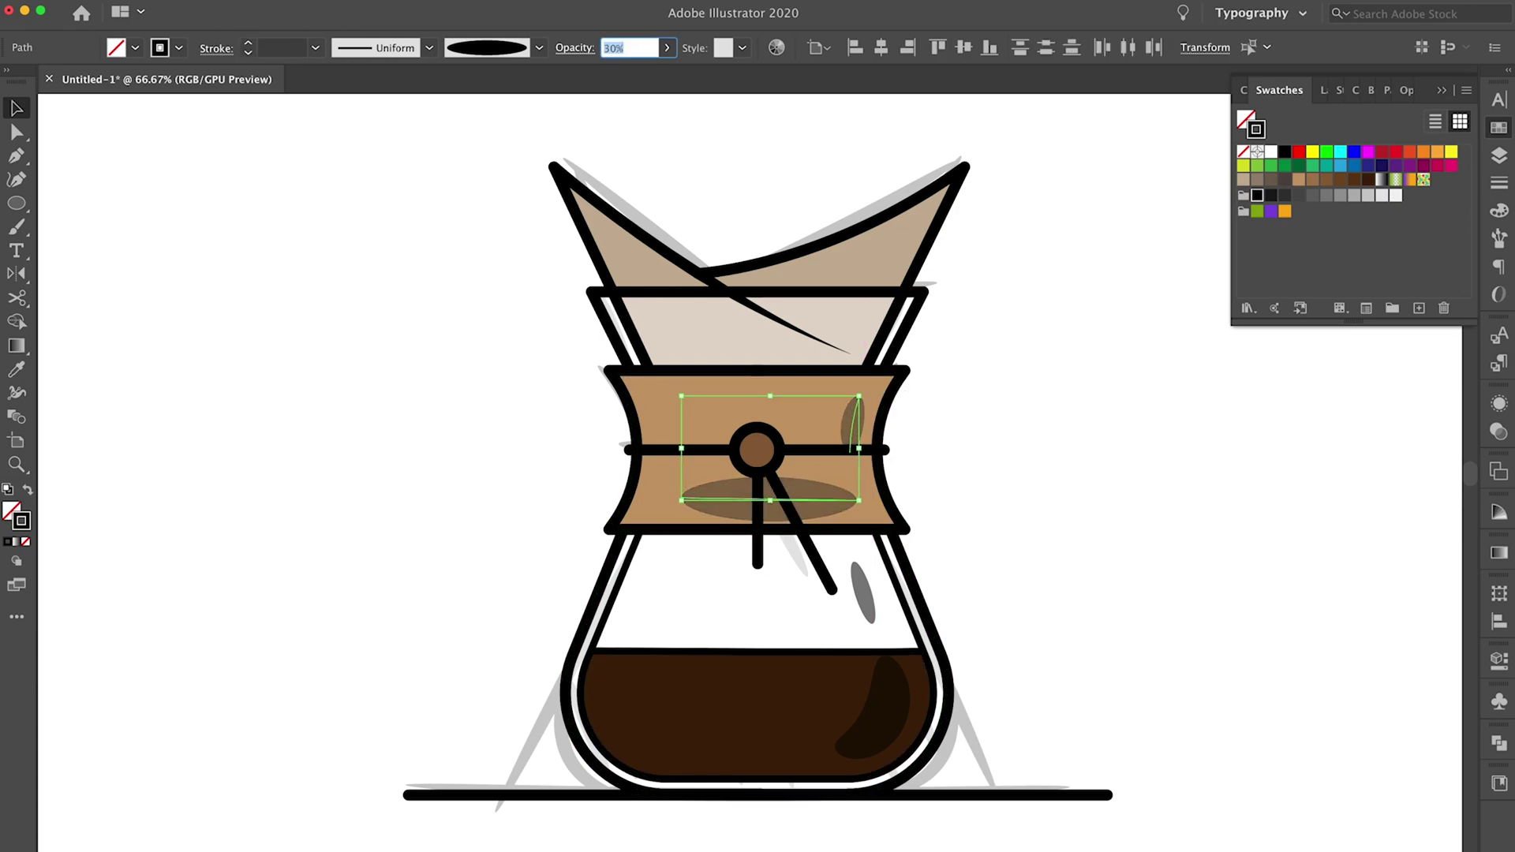
pyautogui.click(660, 150)
# Paint a diagonal shadow stroke across the right side of the paper filter and set its opacity to 20%.
pyautogui.press('b')
pyautogui.moveTo(899, 238); pyautogui.dragTo(779, 333)
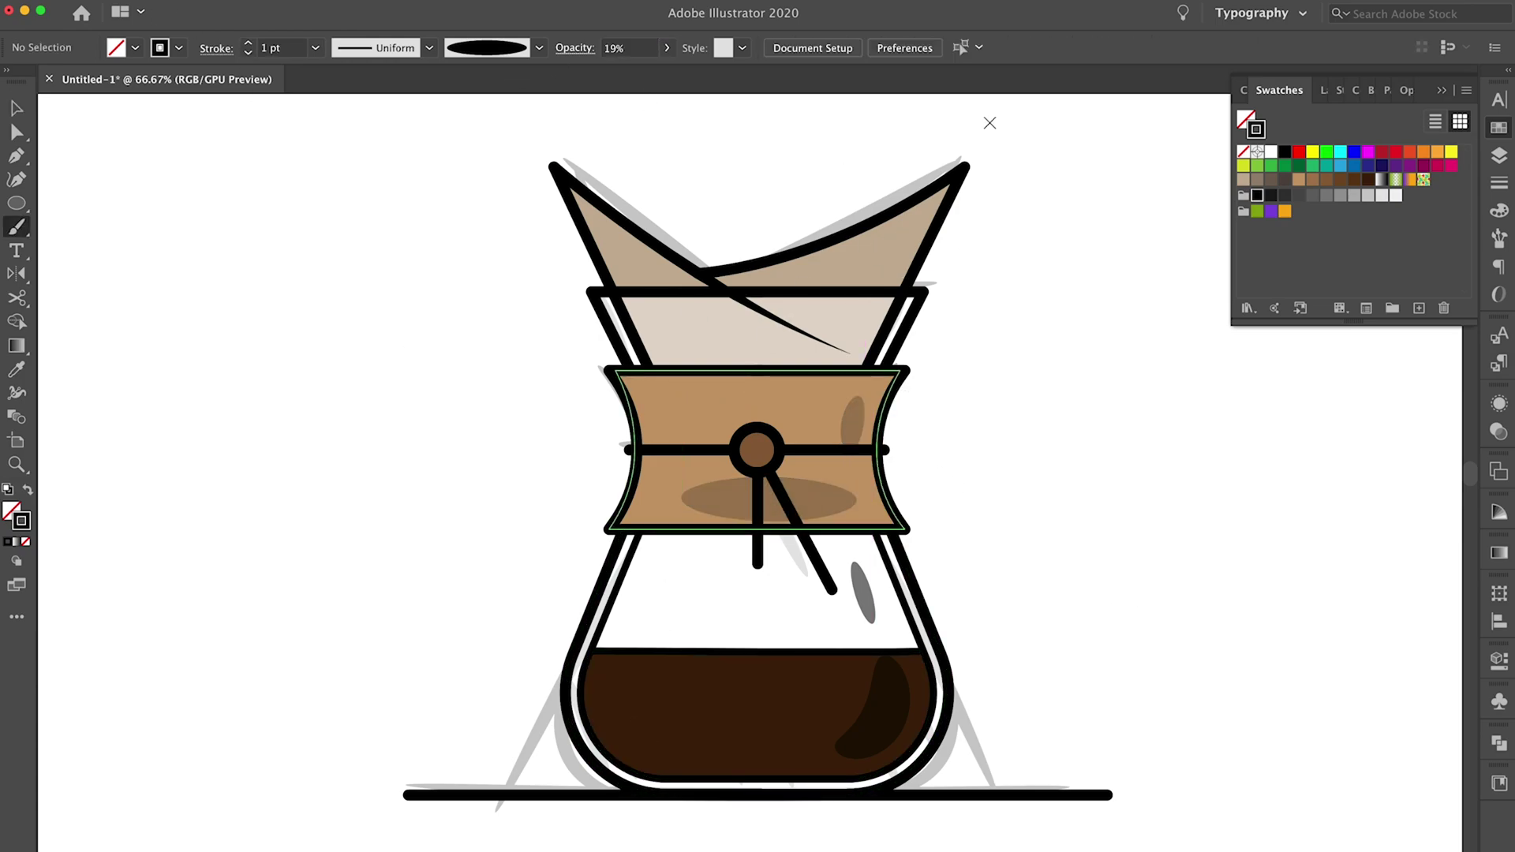
pyautogui.press('v')
pyautogui.click(850, 301)
pyautogui.click(624, 48)
pyautogui.hotkey('shift', 'Up')
pyautogui.hotkey('shift', 'Up')
pyautogui.hotkey('shift', 'Up')
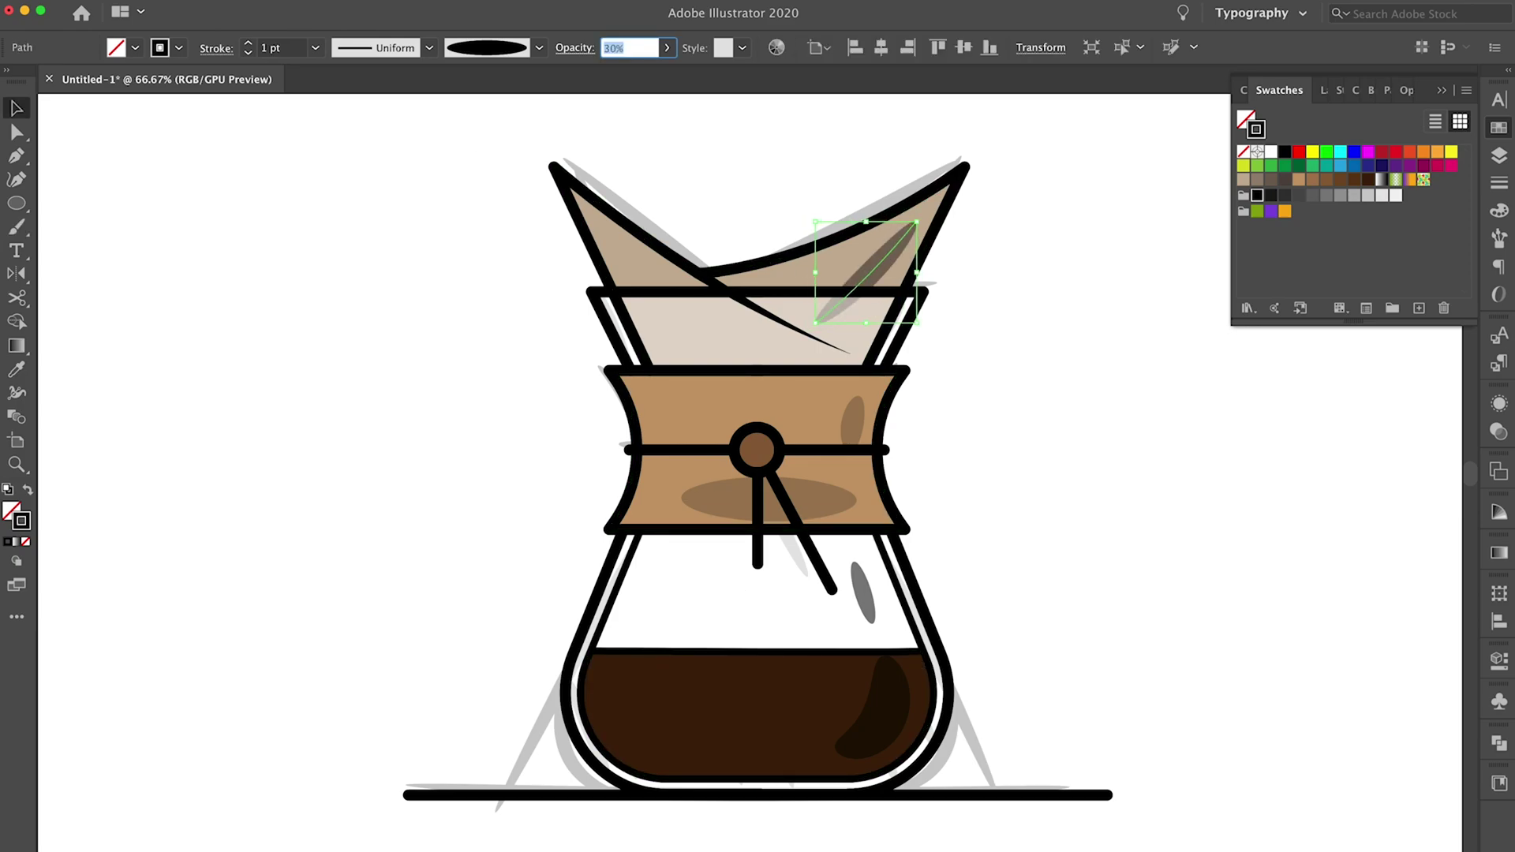
pyautogui.hotkey('shift', 'Down')
pyautogui.hotkey('shift', 'Down')
pyautogui.press('Return')
# Set the stroke weight of the diagonal filter shadow to 3 pt.
pyautogui.click(263, 46)
pyautogui.press('Up')
pyautogui.press('Up')
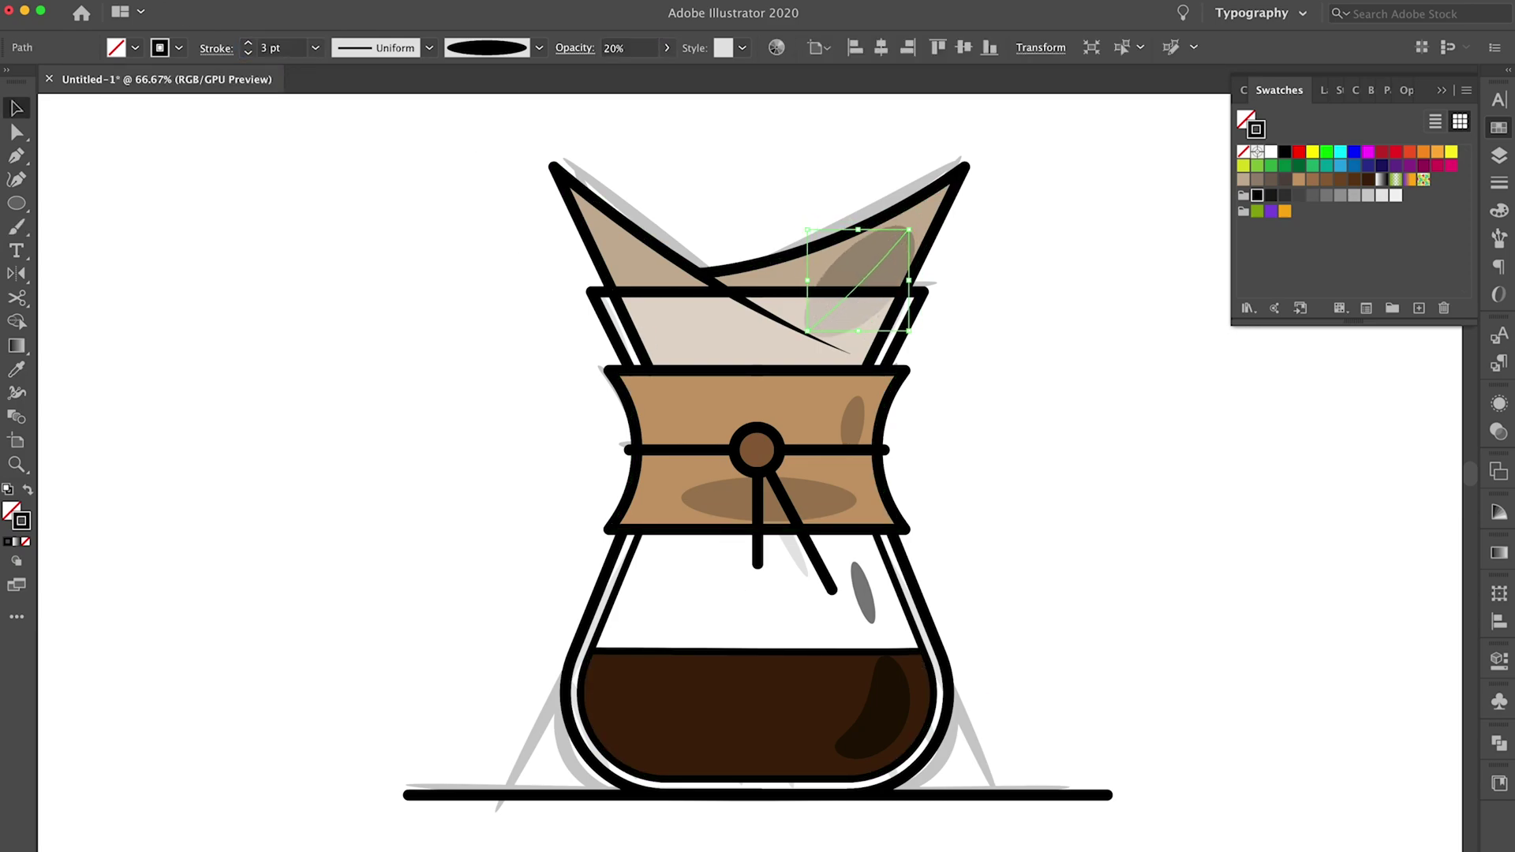
pyautogui.press('shift+super+a')
# Paint a small curved shadow stroke on the round collar knob and set its weight to 0.5 pt.
pyautogui.press('b')
pyautogui.press('v')
pyautogui.click(762, 457)
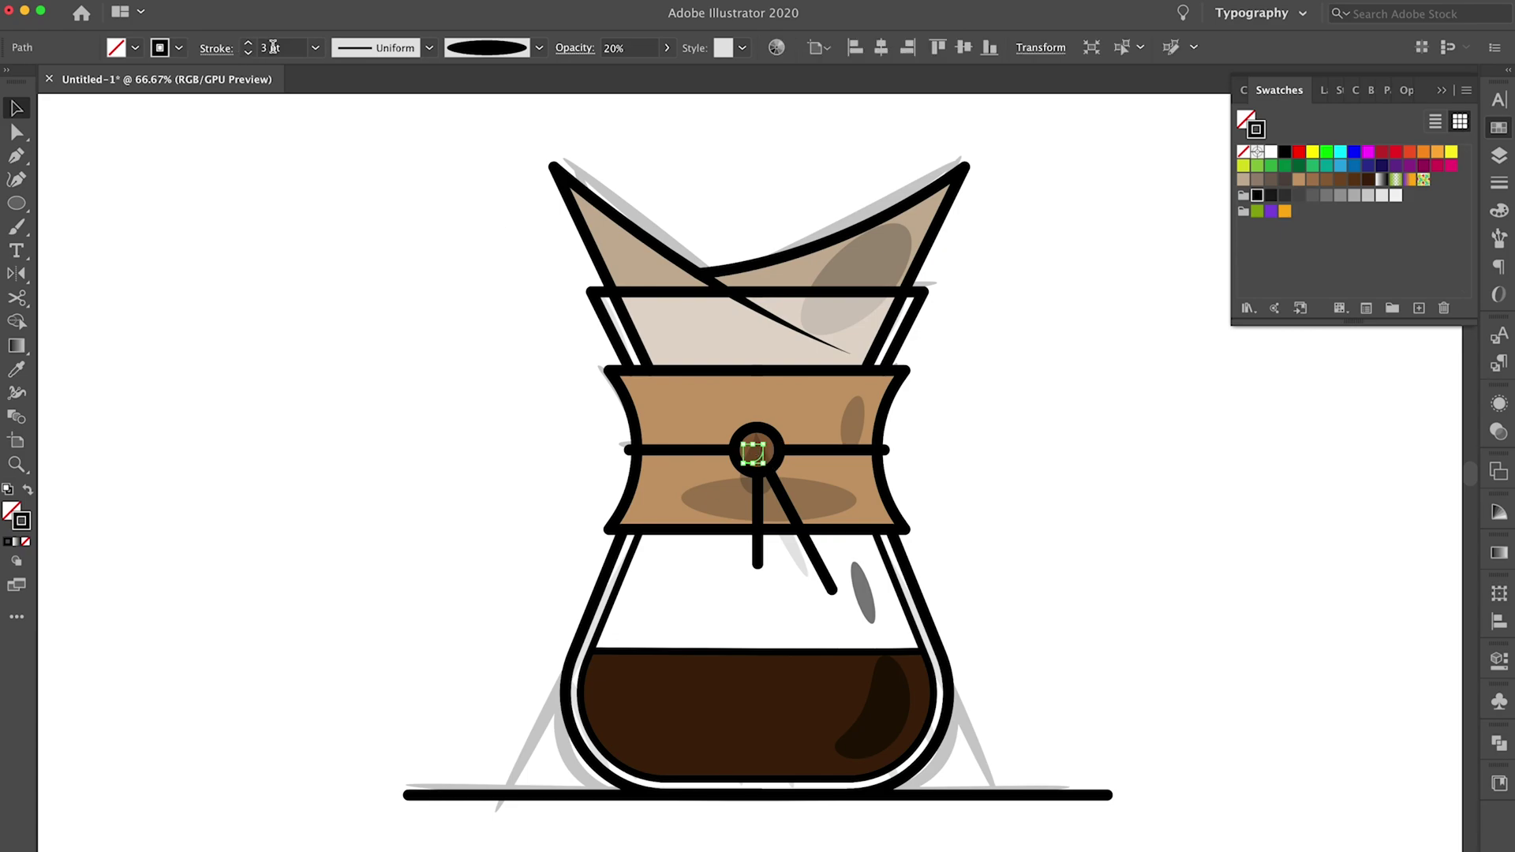
pyautogui.click(268, 47)
pyautogui.hotkey('shift', 'Down')
pyautogui.press('Up')
pyautogui.press('Up')
pyautogui.press('Return')
pyautogui.click(474, 448)
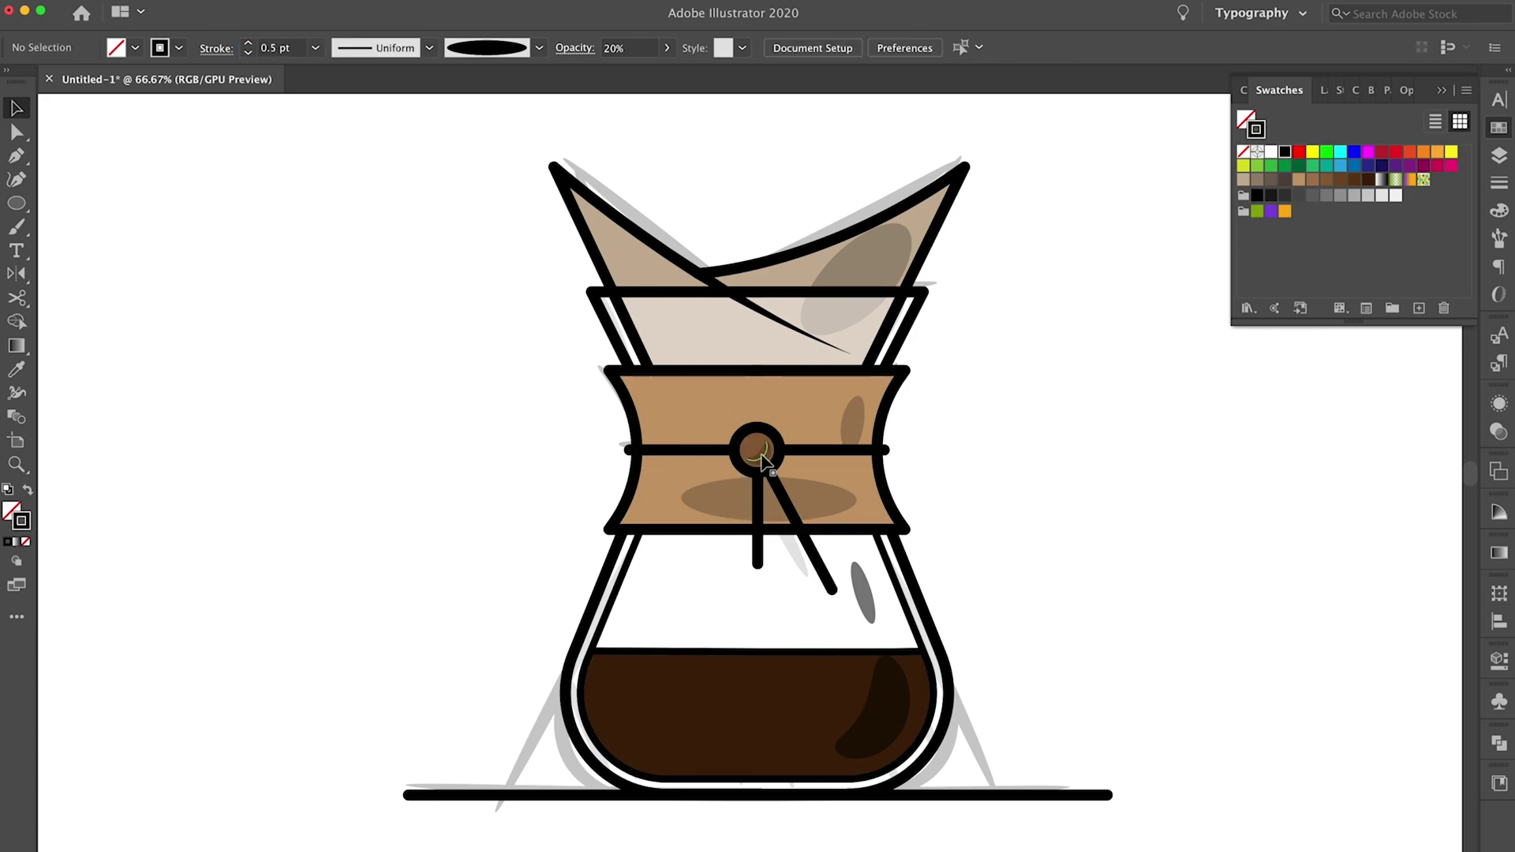
# Set the opacity of the coffee's crescent shadow and the small oval shadow in the empty glass to 30%.
pyautogui.click(884, 695)
pyautogui.keyDown('shift'); pyautogui.click(864, 596); pyautogui.keyUp('shift')
pyautogui.click(622, 48)
pyautogui.hotkey('shift', 'Down')
pyautogui.hotkey('shift', 'Down')
pyautogui.hotkey('shift', 'Down')
pyautogui.hotkey('shift', 'Up')
pyautogui.press('Return')
pyautogui.press('shift+super+a')
# Paint a 1 pt white diagonal highlight down the filter's left side and set its opacity to 70%.
pyautogui.press('b')
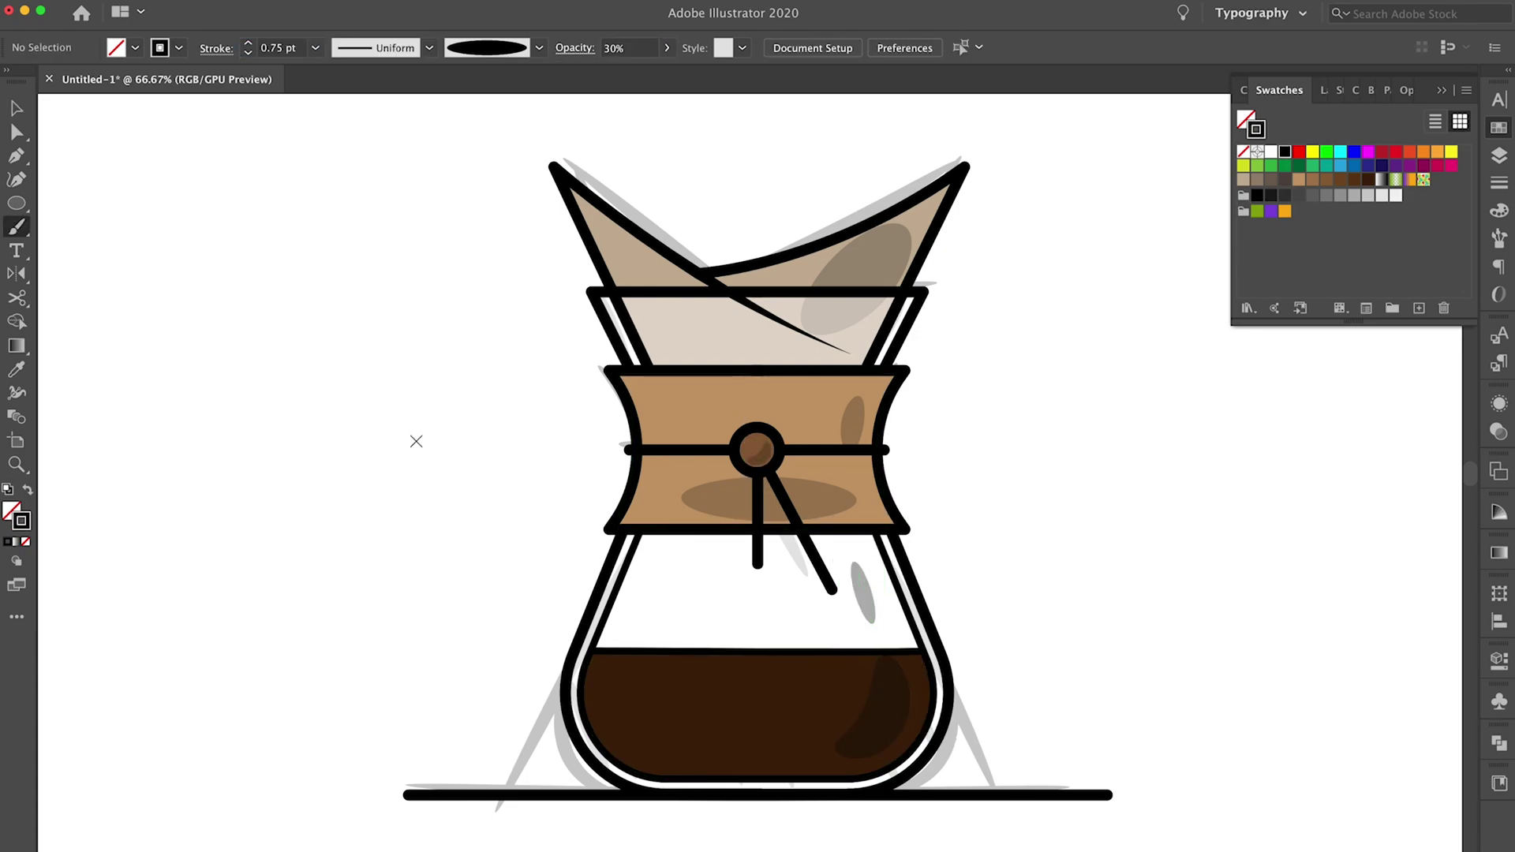
pyautogui.moveTo(625, 257); pyautogui.dragTo(666, 341)
pyautogui.press('v')
pyautogui.press('7')
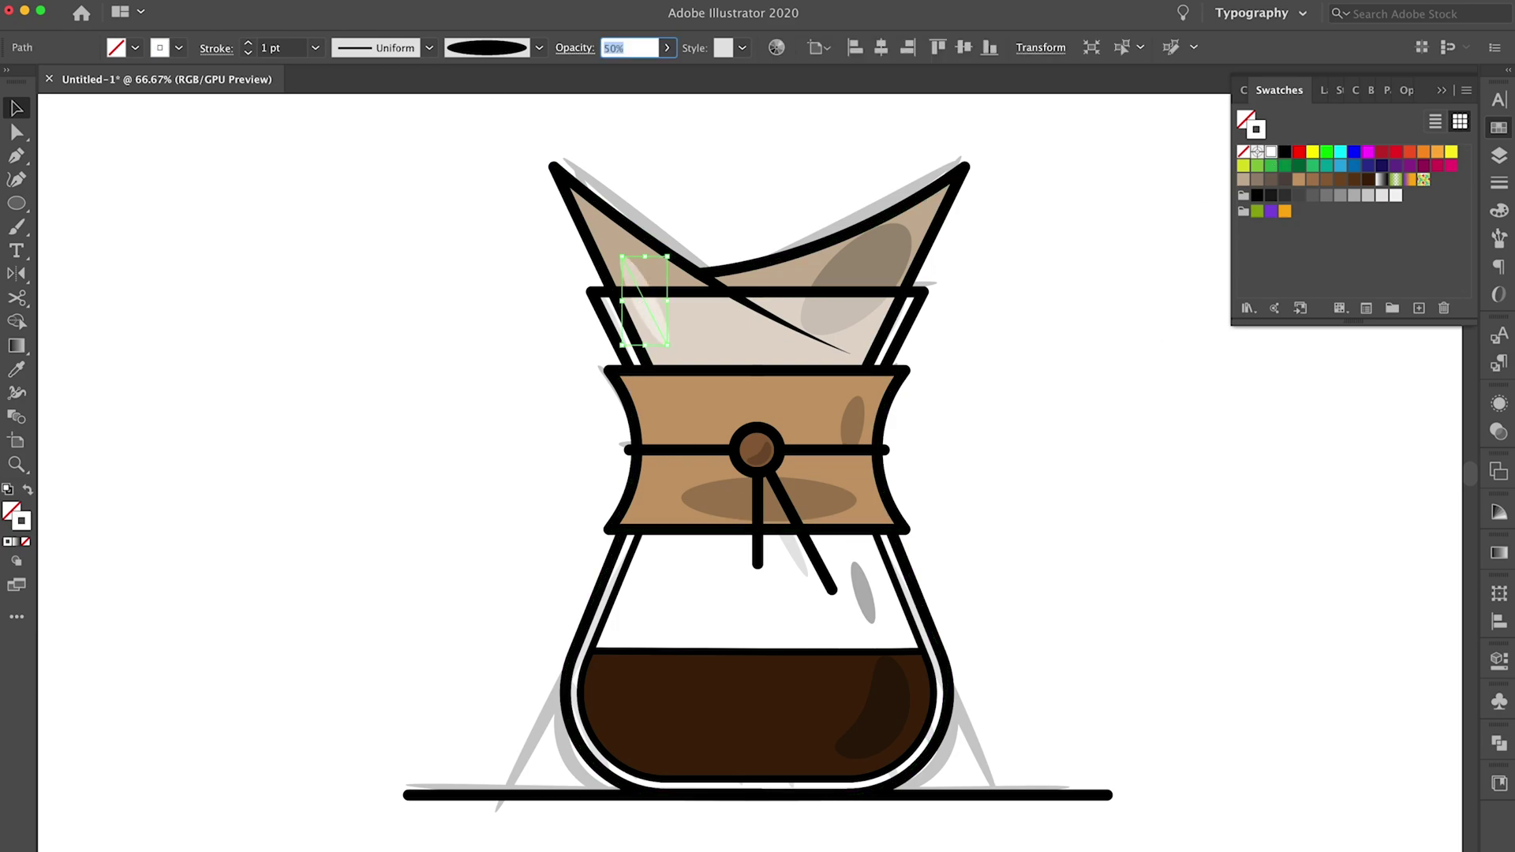
pyautogui.press('shift+super+a')
# Paint a white highlight from the coffee's left edge up into the empty glass, and a short horizontal one on the upper collar.
pyautogui.press('b')
pyautogui.moveTo(624, 677); pyautogui.dragTo(663, 563)
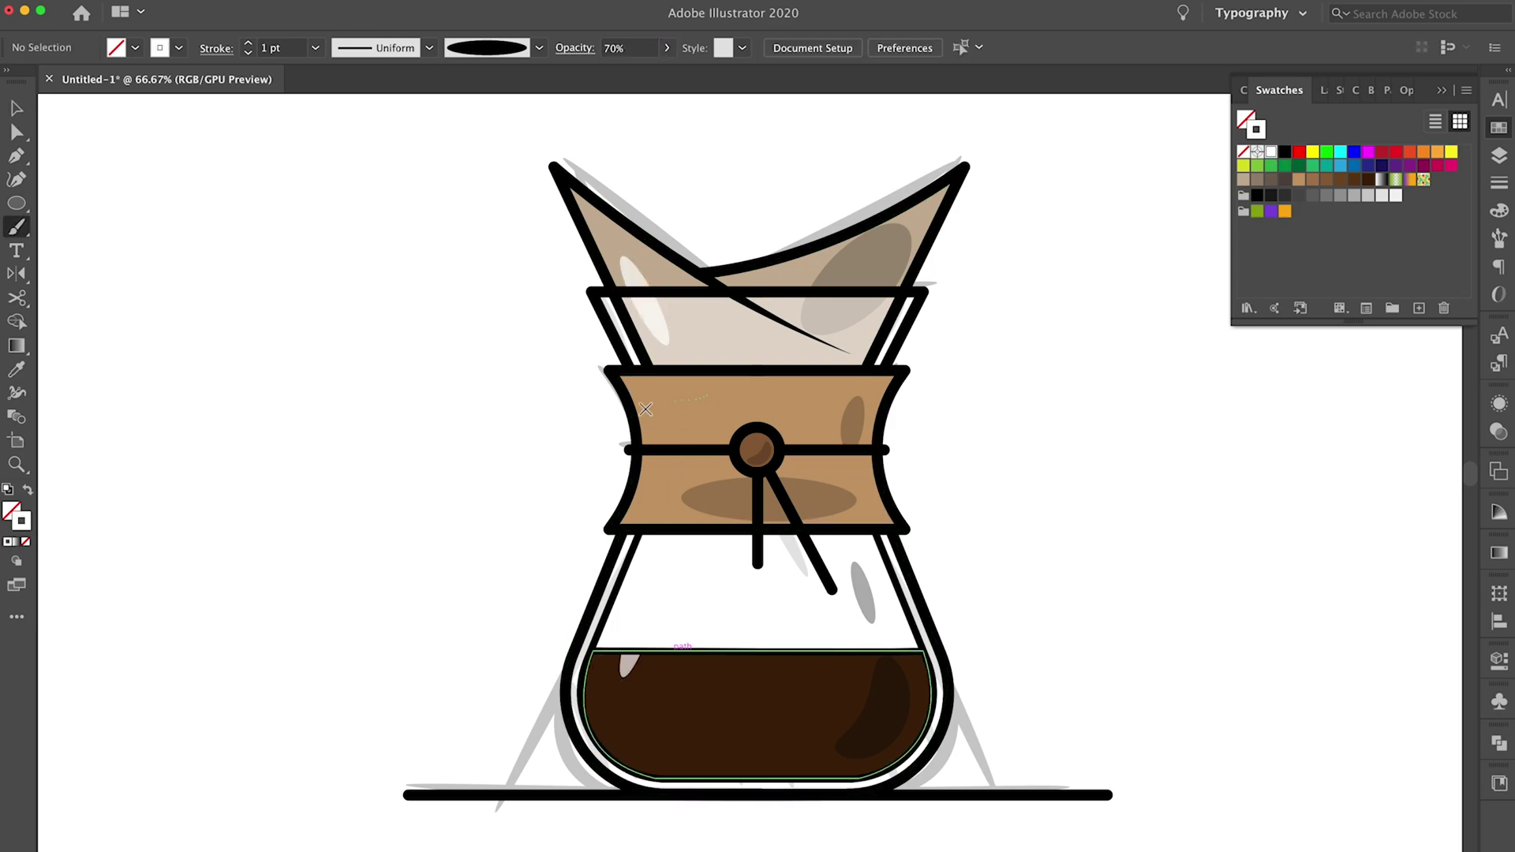
pyautogui.moveTo(648, 405); pyautogui.dragTo(706, 397)
pyautogui.press('v')
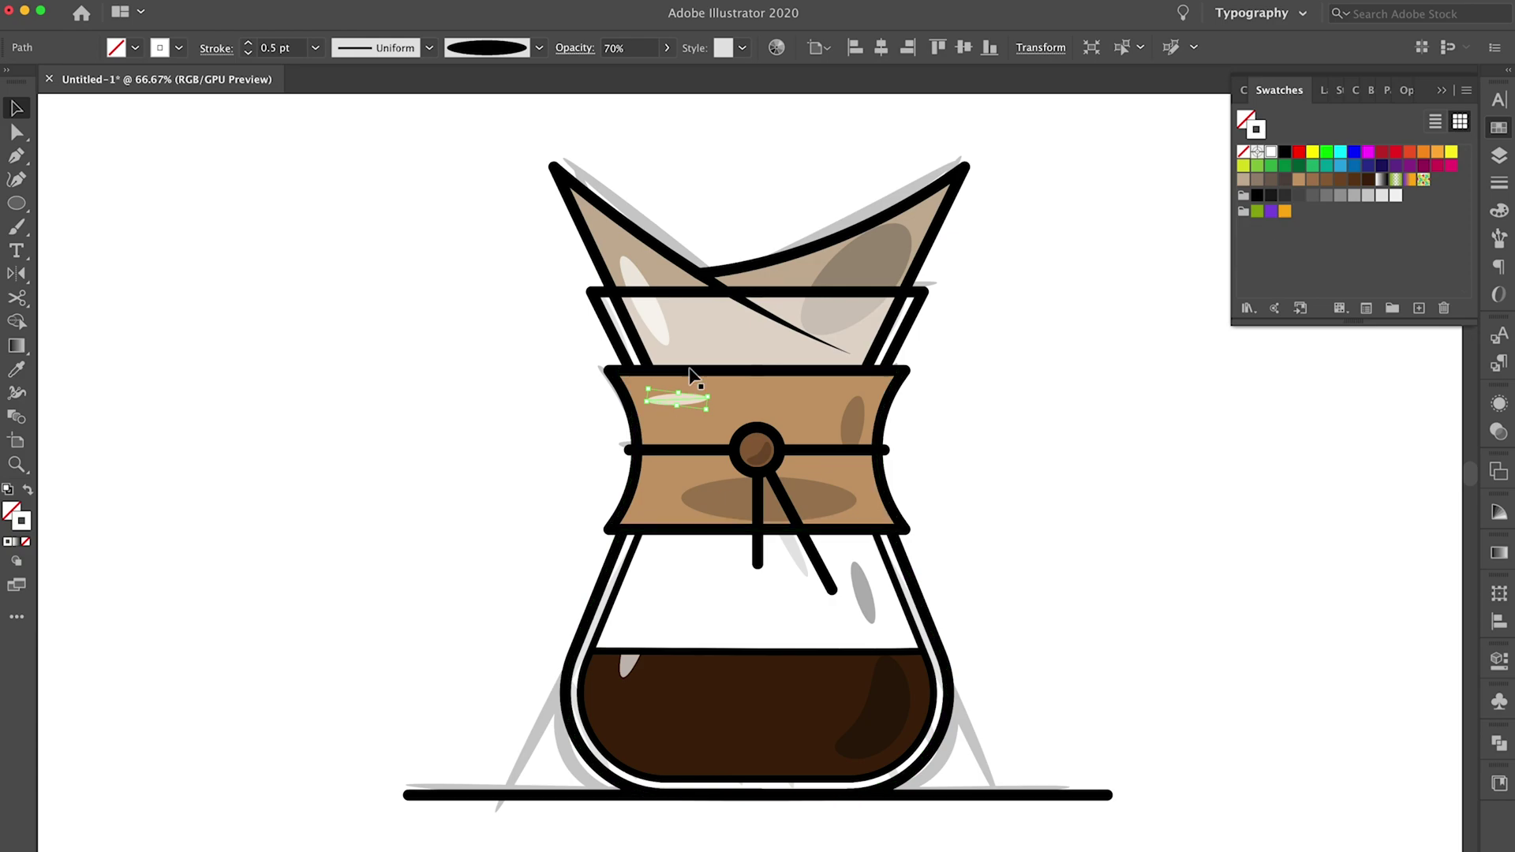
# Move the white collar highlight slightly up toward the collar's upper edge.
pyautogui.press('a')
pyautogui.click(709, 401)
pyautogui.press('v')
pyautogui.click(624, 419)
pyautogui.moveTo(677, 400); pyautogui.dragTo(676, 392)
# Set the white collar highlight's stroke weight to 0.7 pt and its opacity to 40%.
pyautogui.doubleClick(271, 48)
pyautogui.write('7')
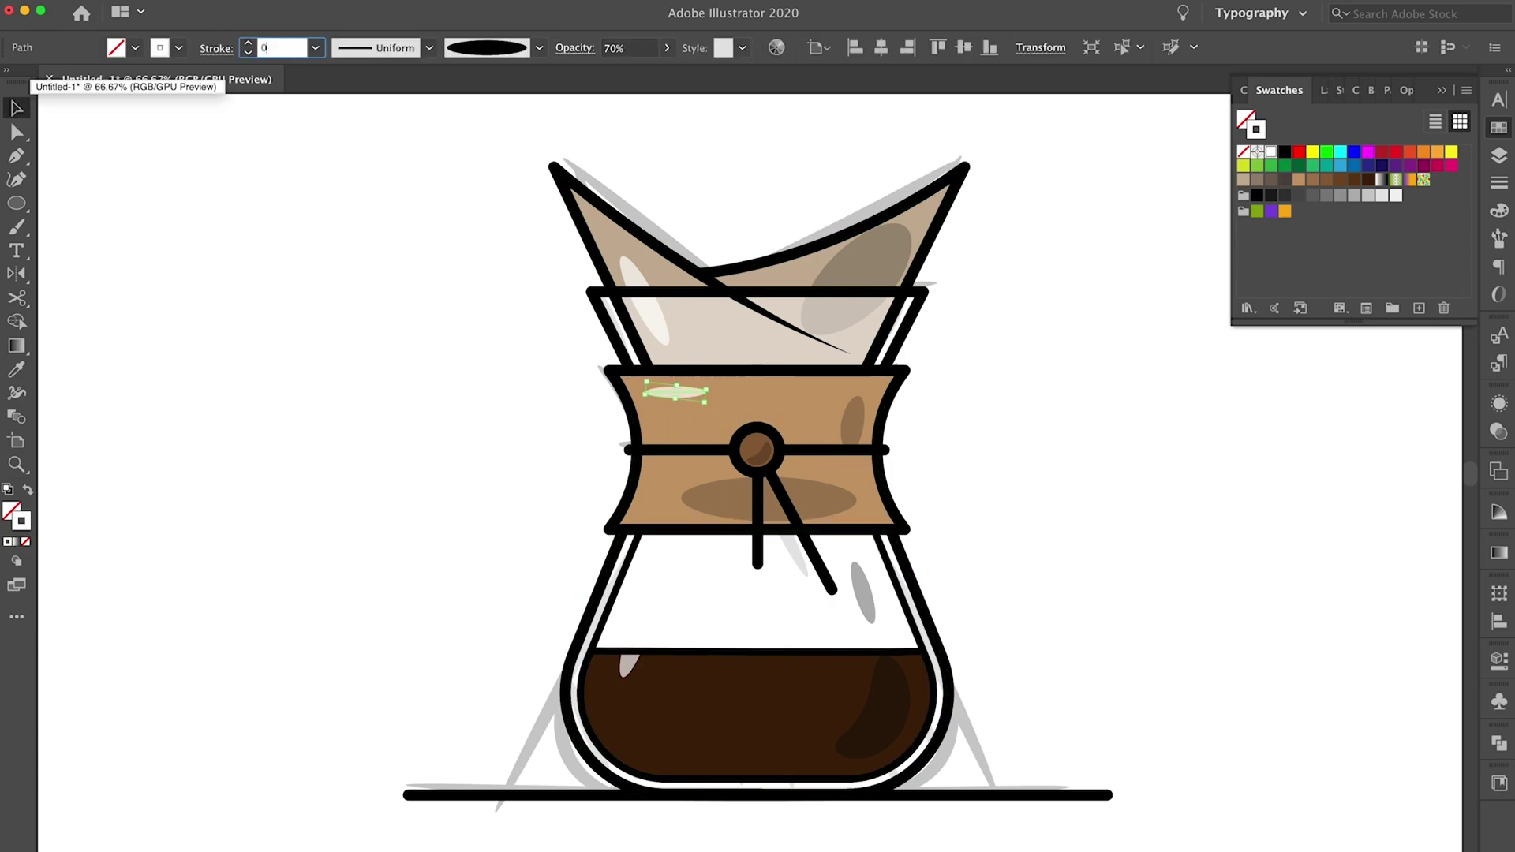
pyautogui.press('Return')
pyautogui.press('4')
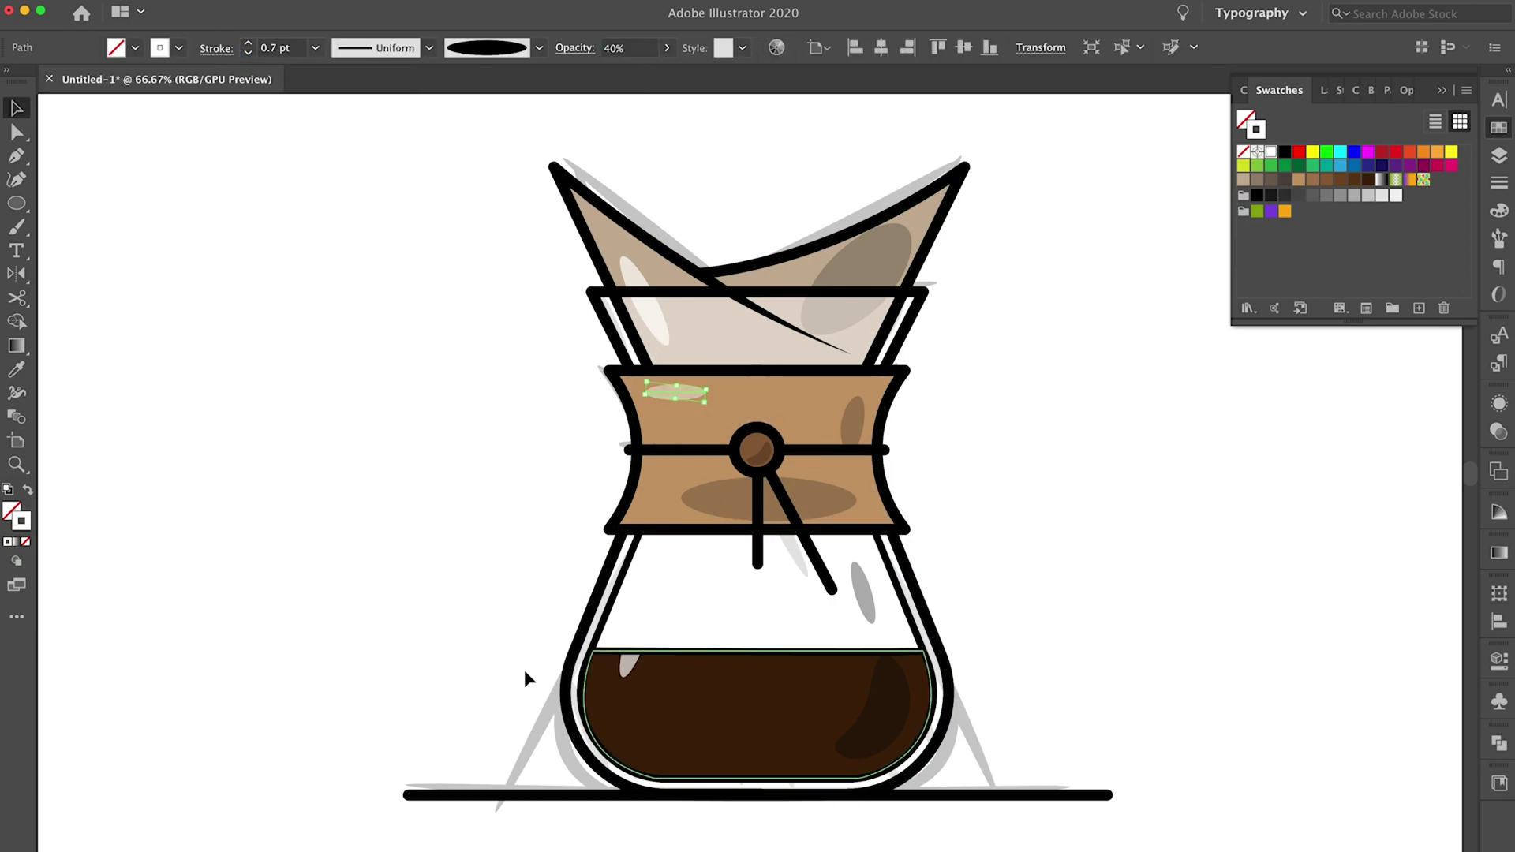
pyautogui.press('shift+super+a')
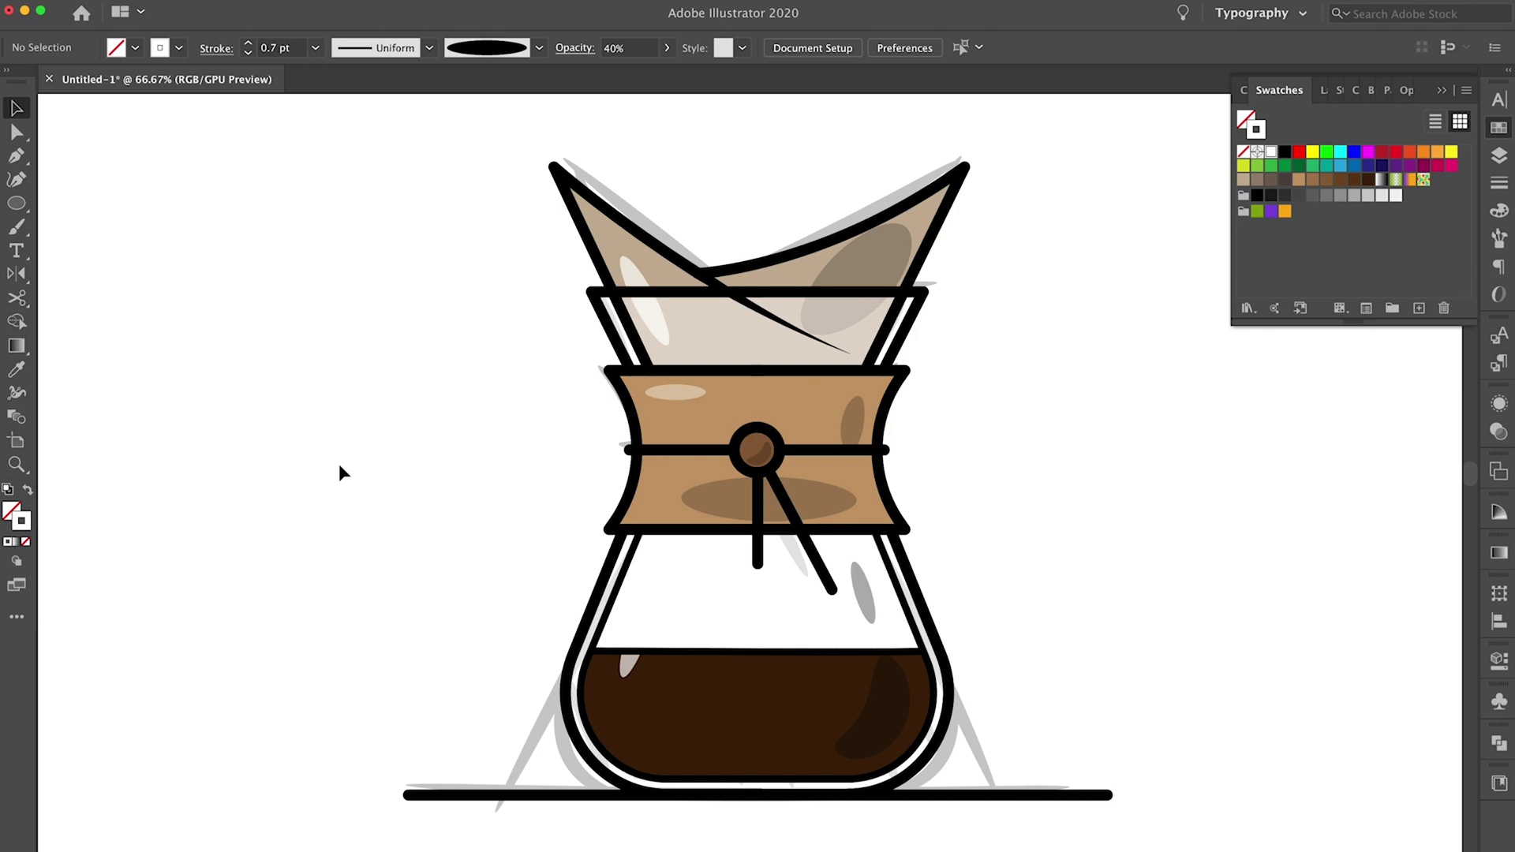
# Hide the Layer 1 sketch, lock Layer 3, and add a new layer directly above Layer 1.
pyautogui.click(1500, 156)
pyautogui.click(1247, 185)
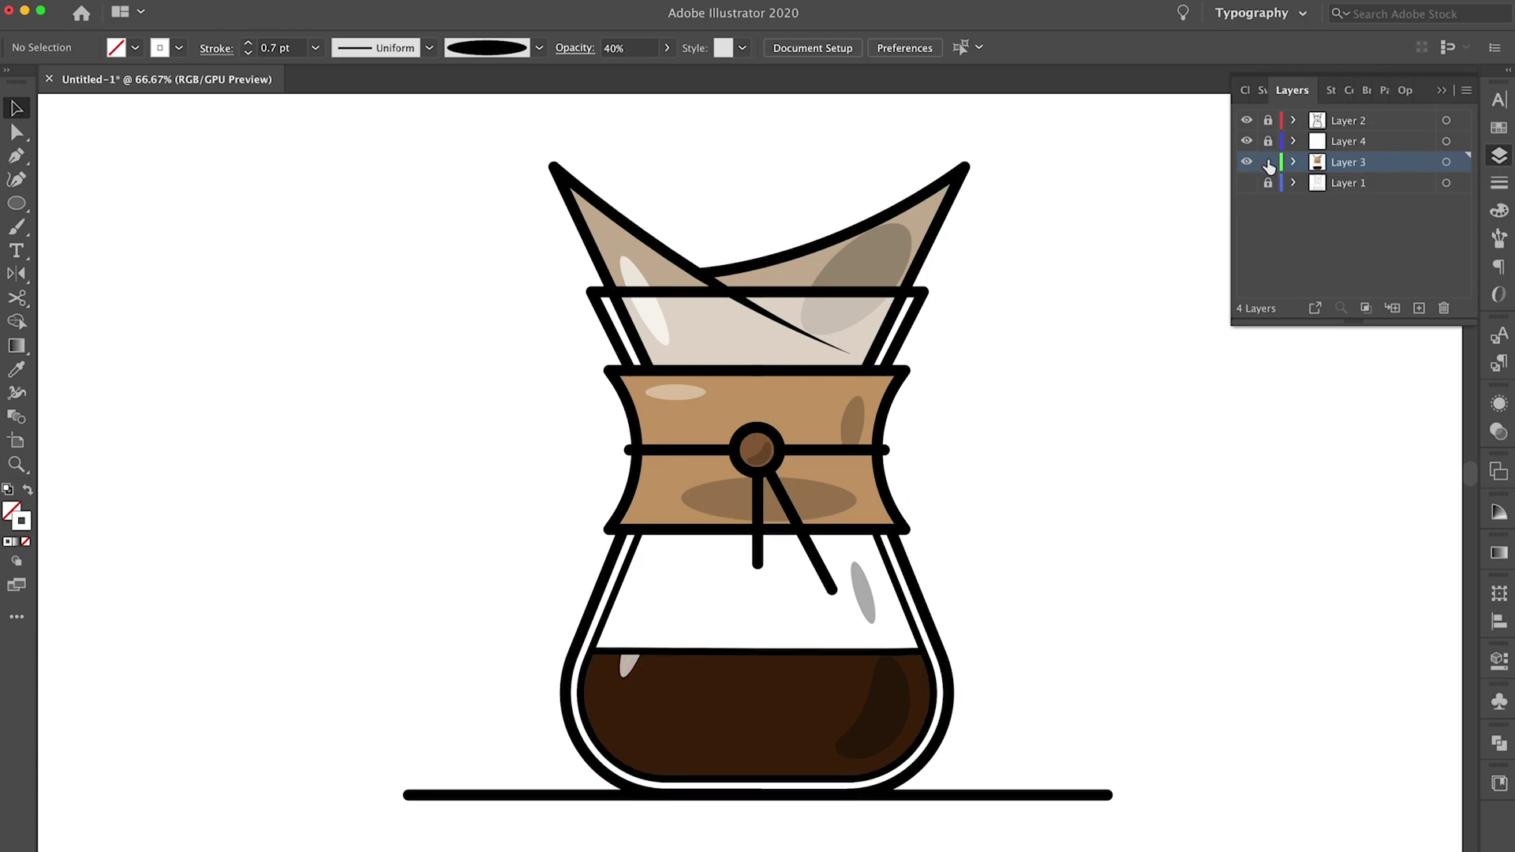
pyautogui.click(1351, 184)
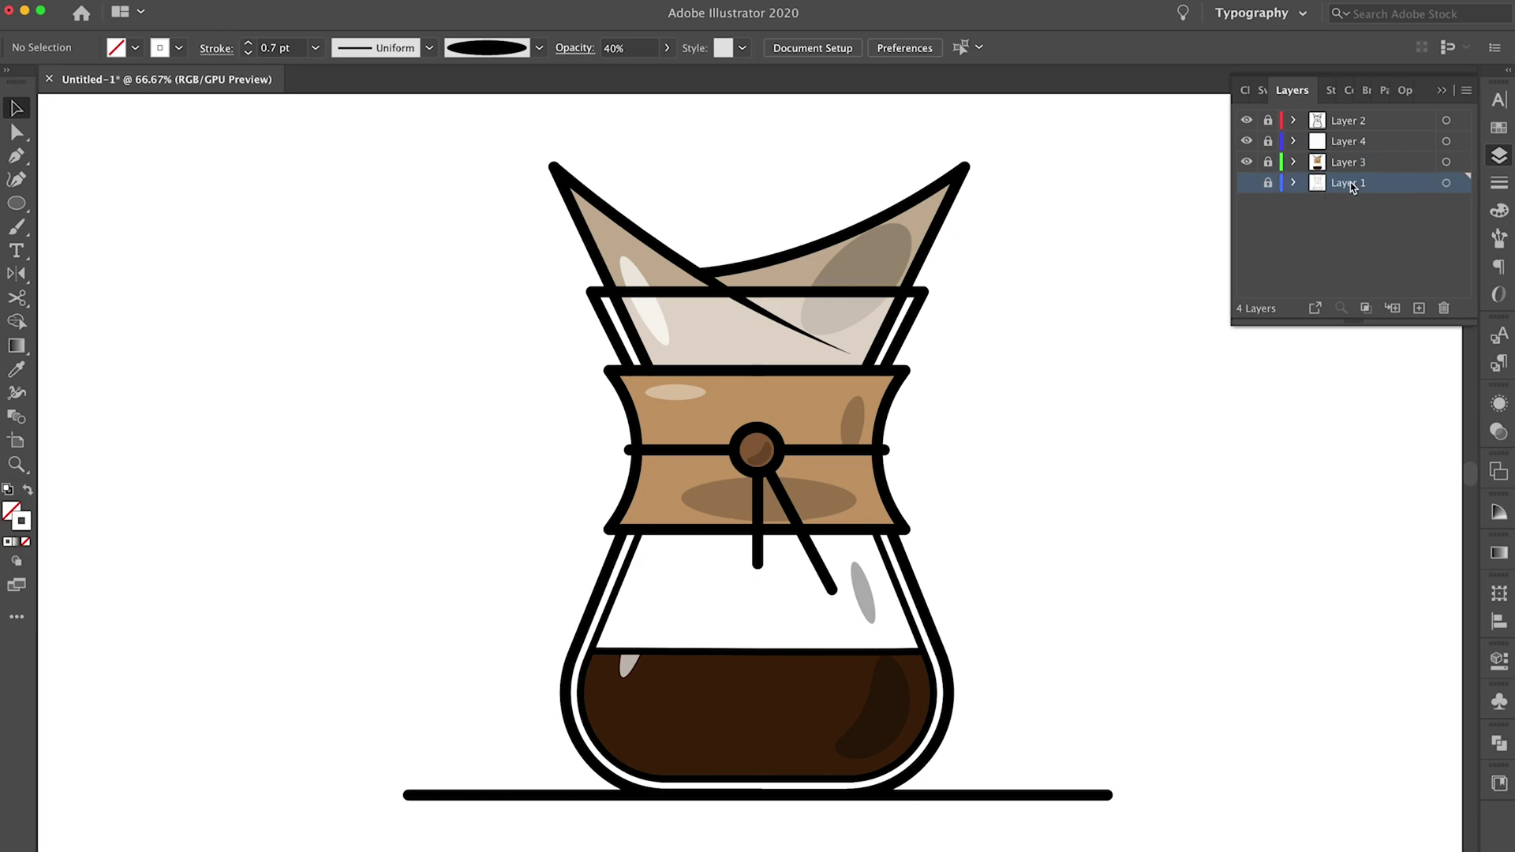
pyautogui.click(1420, 308)
# Draw a large background square outward from the carafe's centre on Layer 5, leaving wide margins around the icon.
pyautogui.press('super+minus')
pyautogui.press('super+minus')
pyautogui.press('super+minus')
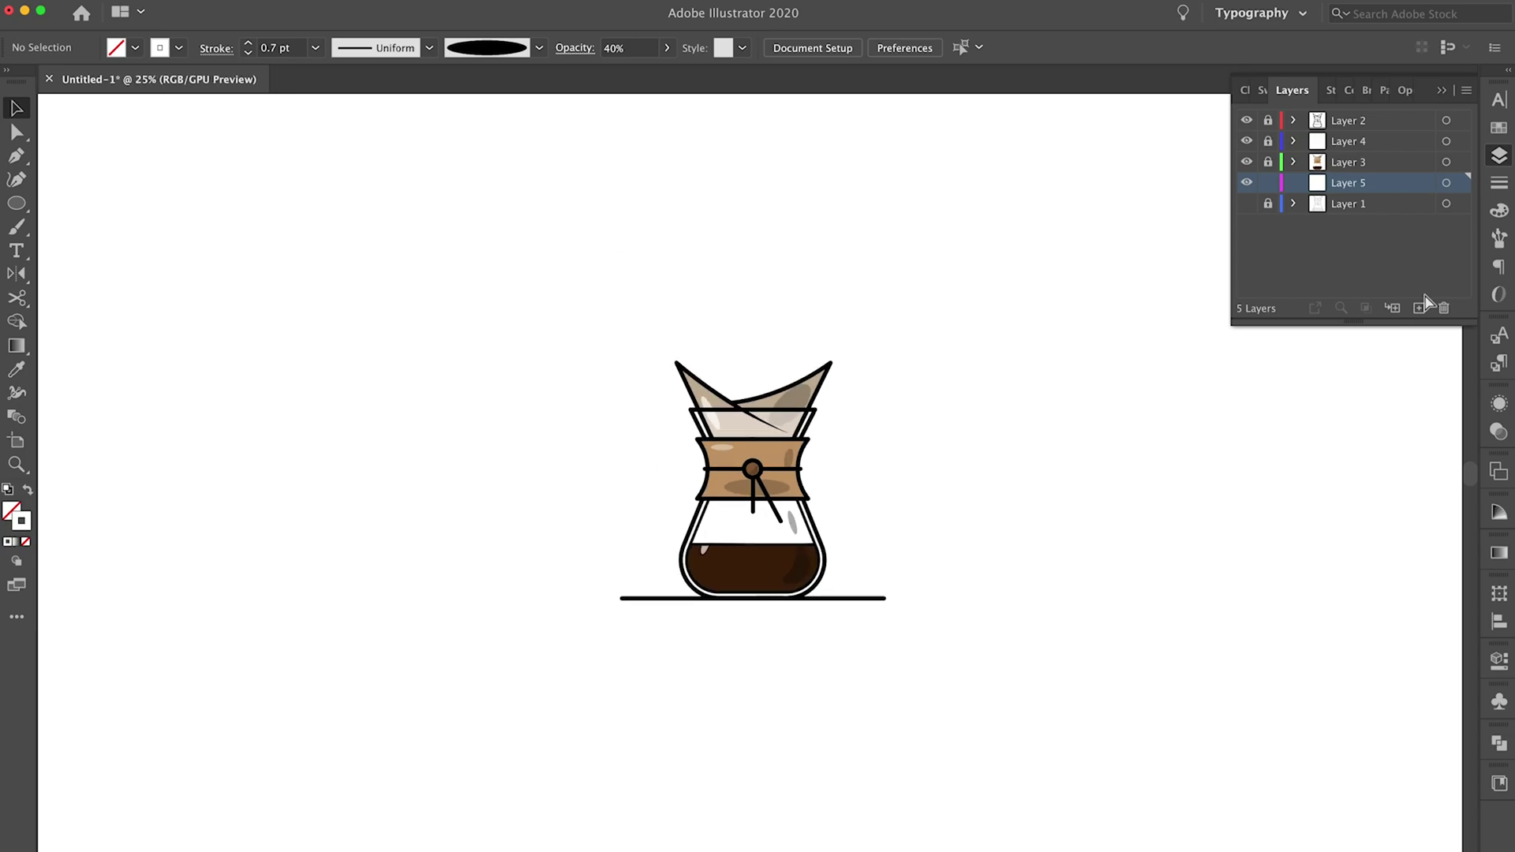
pyautogui.press('m')
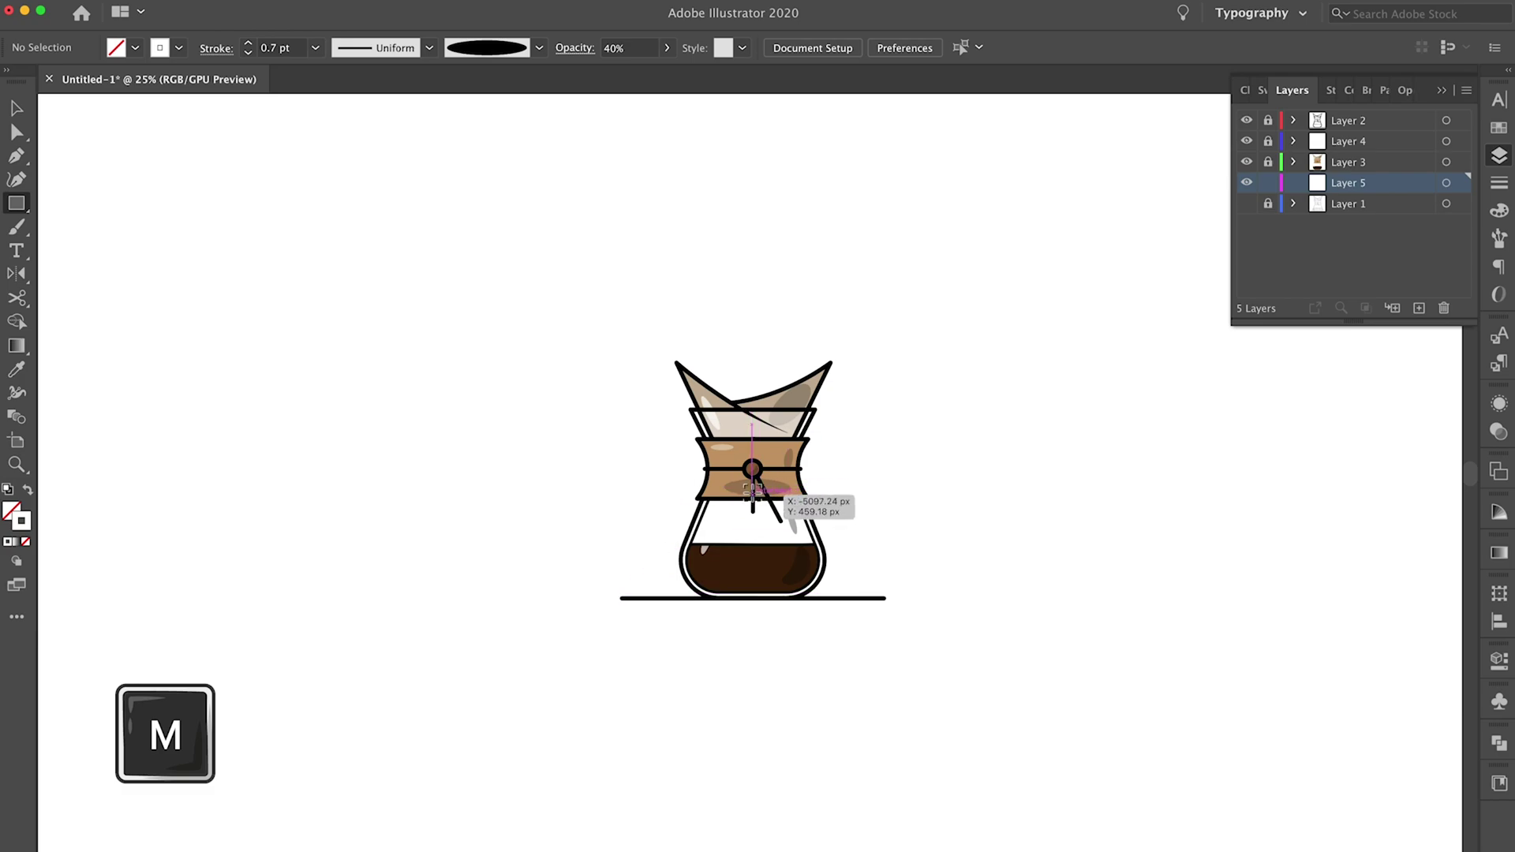
pyautogui.moveTo(752, 491)
pyautogui.mouseDown()
pyautogui.moveTo(1090, 697)
pyautogui.moveTo(1131, 698)
pyautogui.moveTo(1107, 681)
pyautogui.mouseUp()
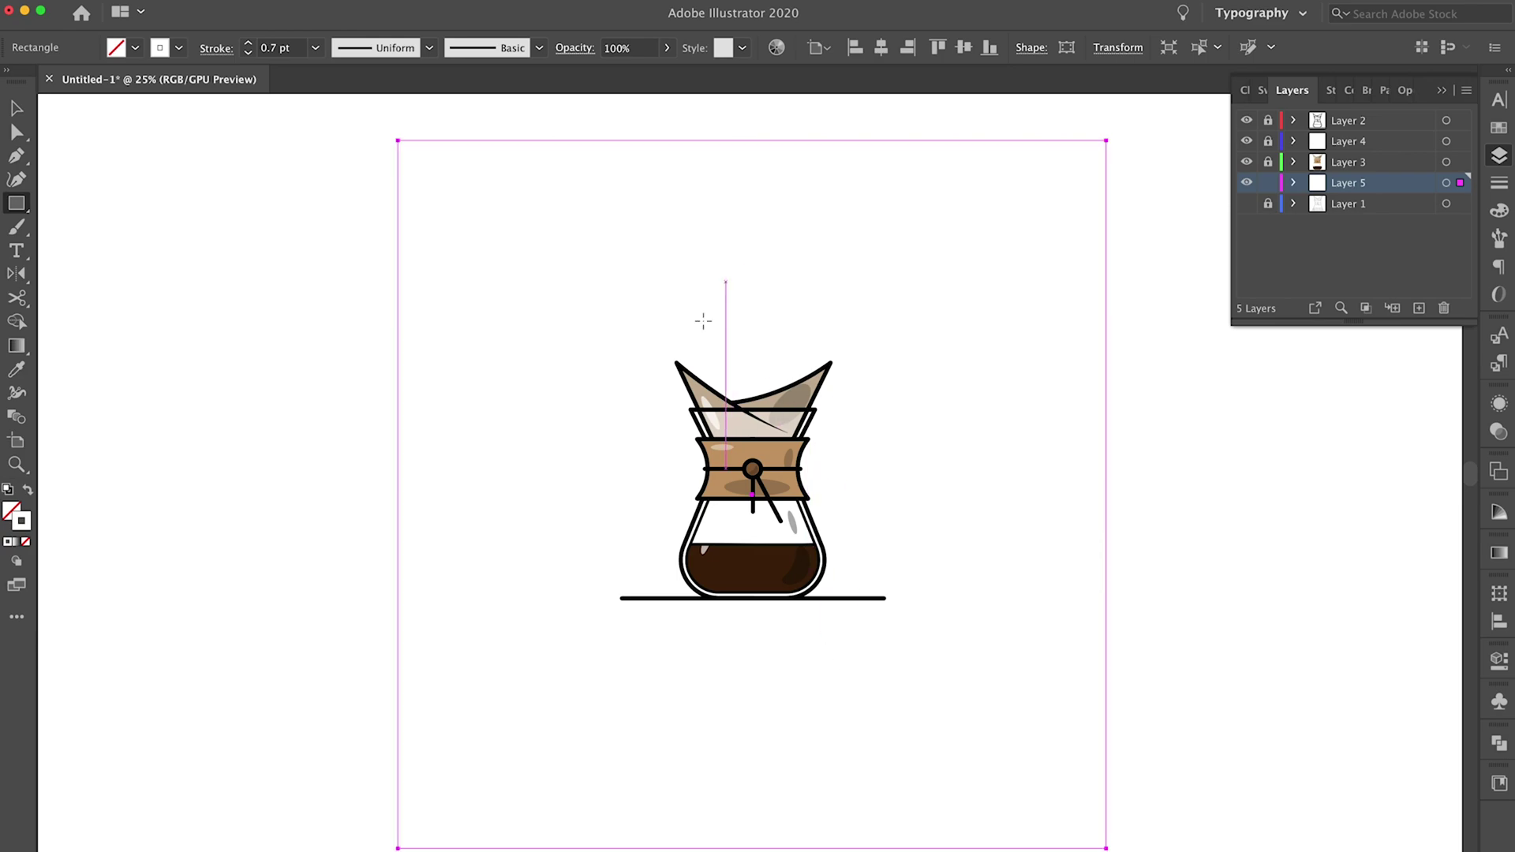
# Fill the background square with the tan colour sampled from the paper filter, with no stroke.
pyautogui.press('i')
pyautogui.click(717, 390)
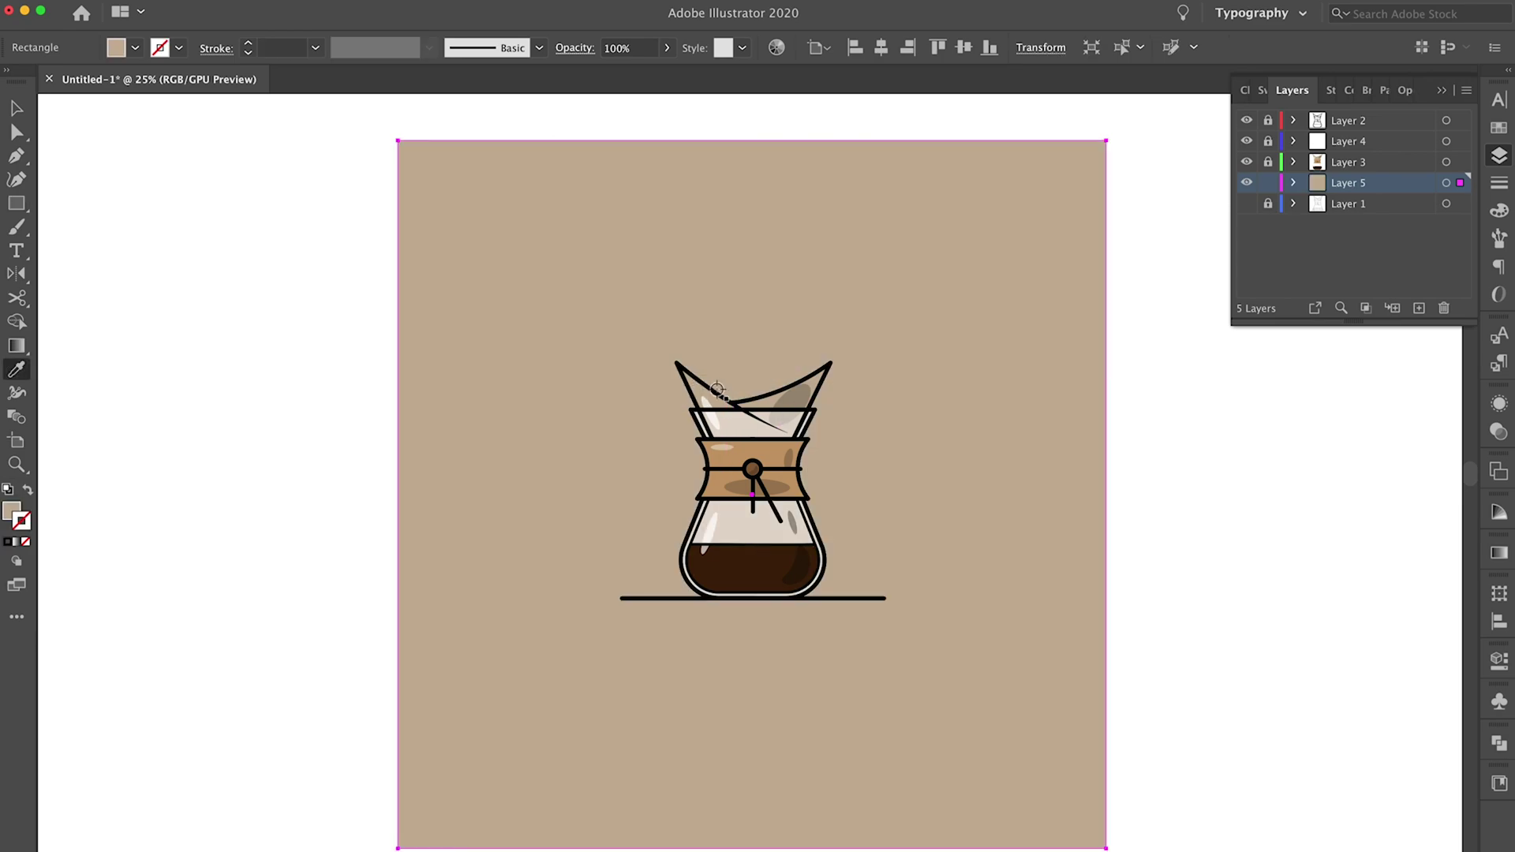
pyautogui.press('super+equal')
pyautogui.press('super+equal')
pyautogui.press('super+equal')
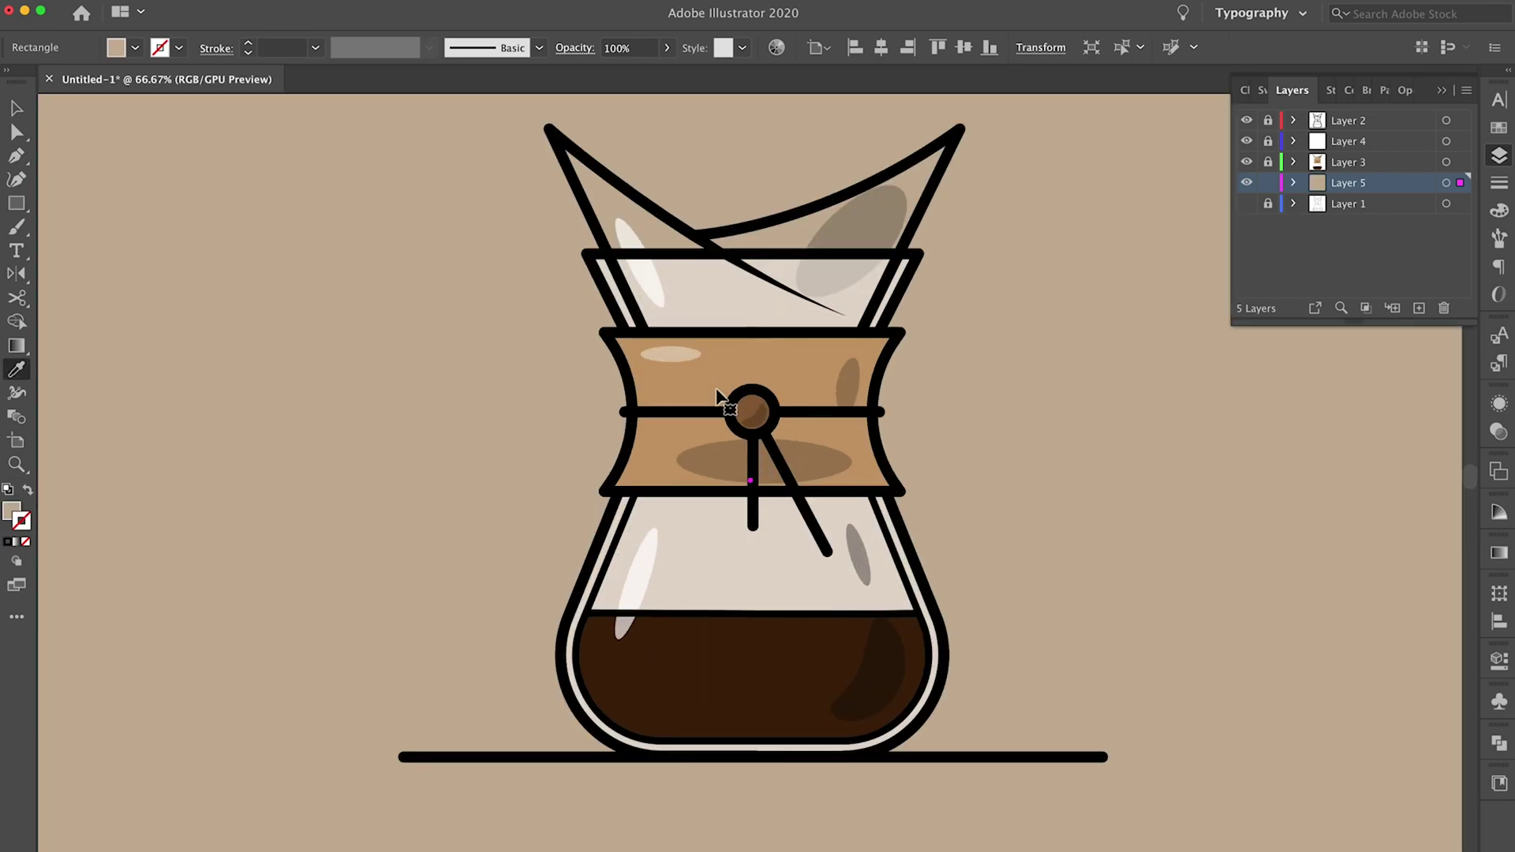
# Lock the Layer 5 background and unlock Layers 2, 4 and 3 for editing.
pyautogui.scroll(2, 704, 384)
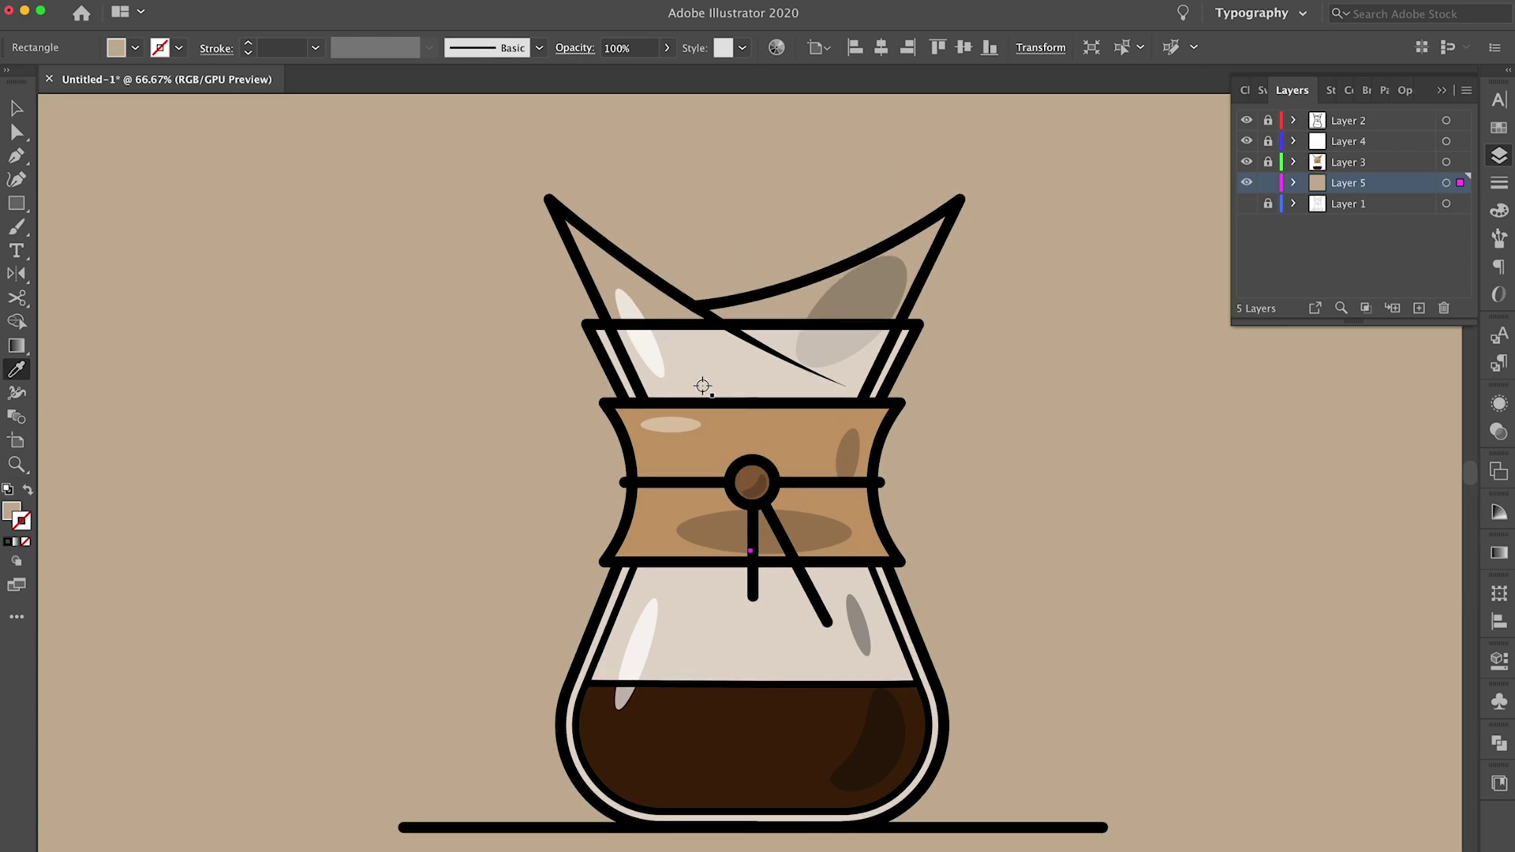
pyautogui.click(1269, 182)
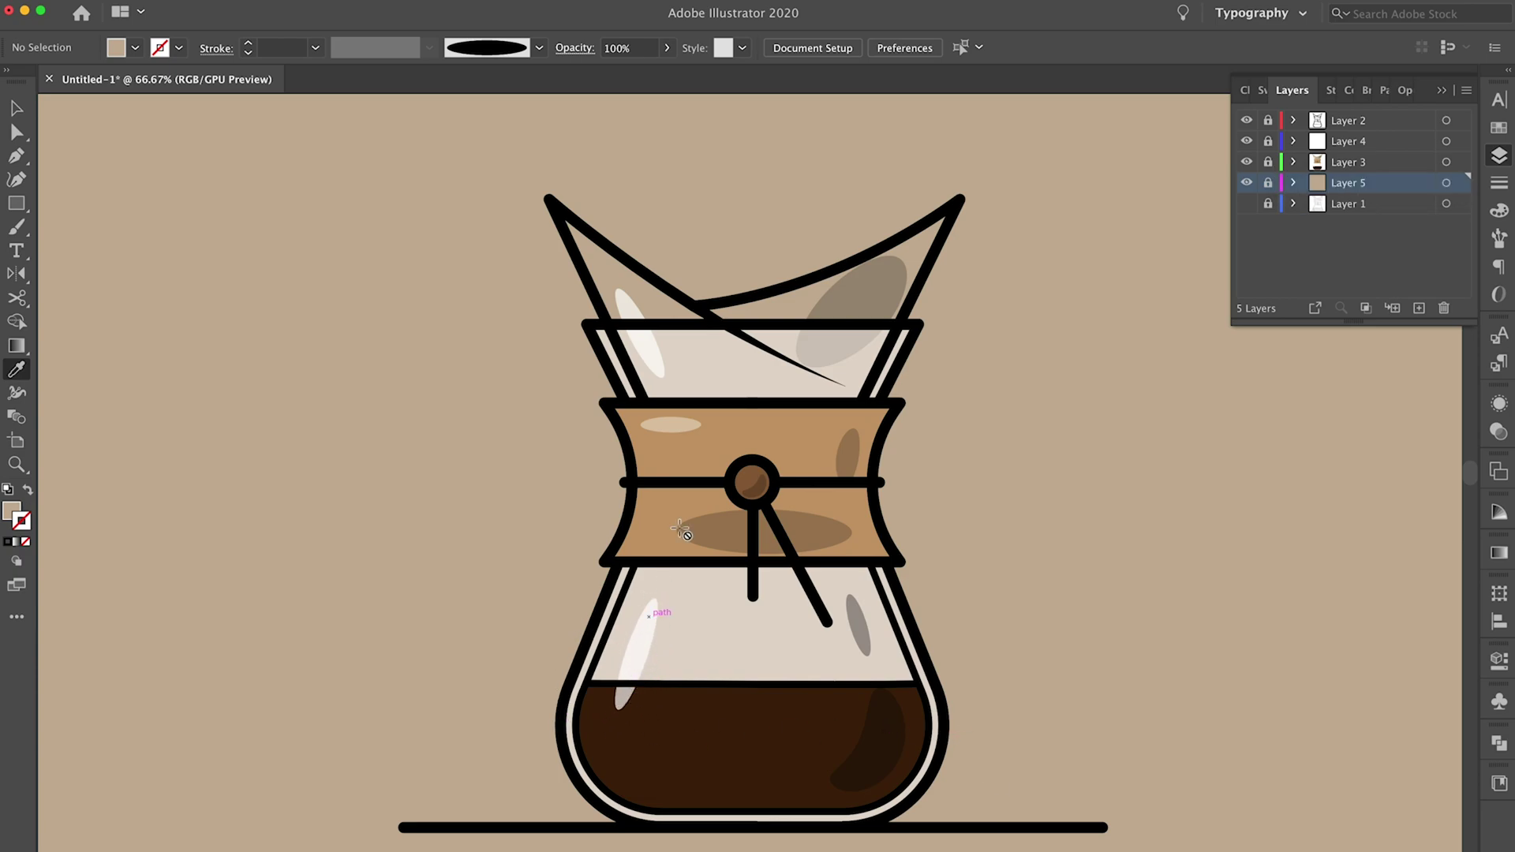
pyautogui.moveTo(1269, 162); pyautogui.dragTo(1268, 120)
# Set the opacity of the white highlight on the carafe's lower glass bowl to 100%, then deselect it.
pyautogui.press('v')
pyautogui.click(650, 628)
pyautogui.moveTo(654, 599)
pyautogui.mouseDown()
pyautogui.moveTo(694, 594)
pyautogui.moveTo(659, 592)
pyautogui.mouseUp()
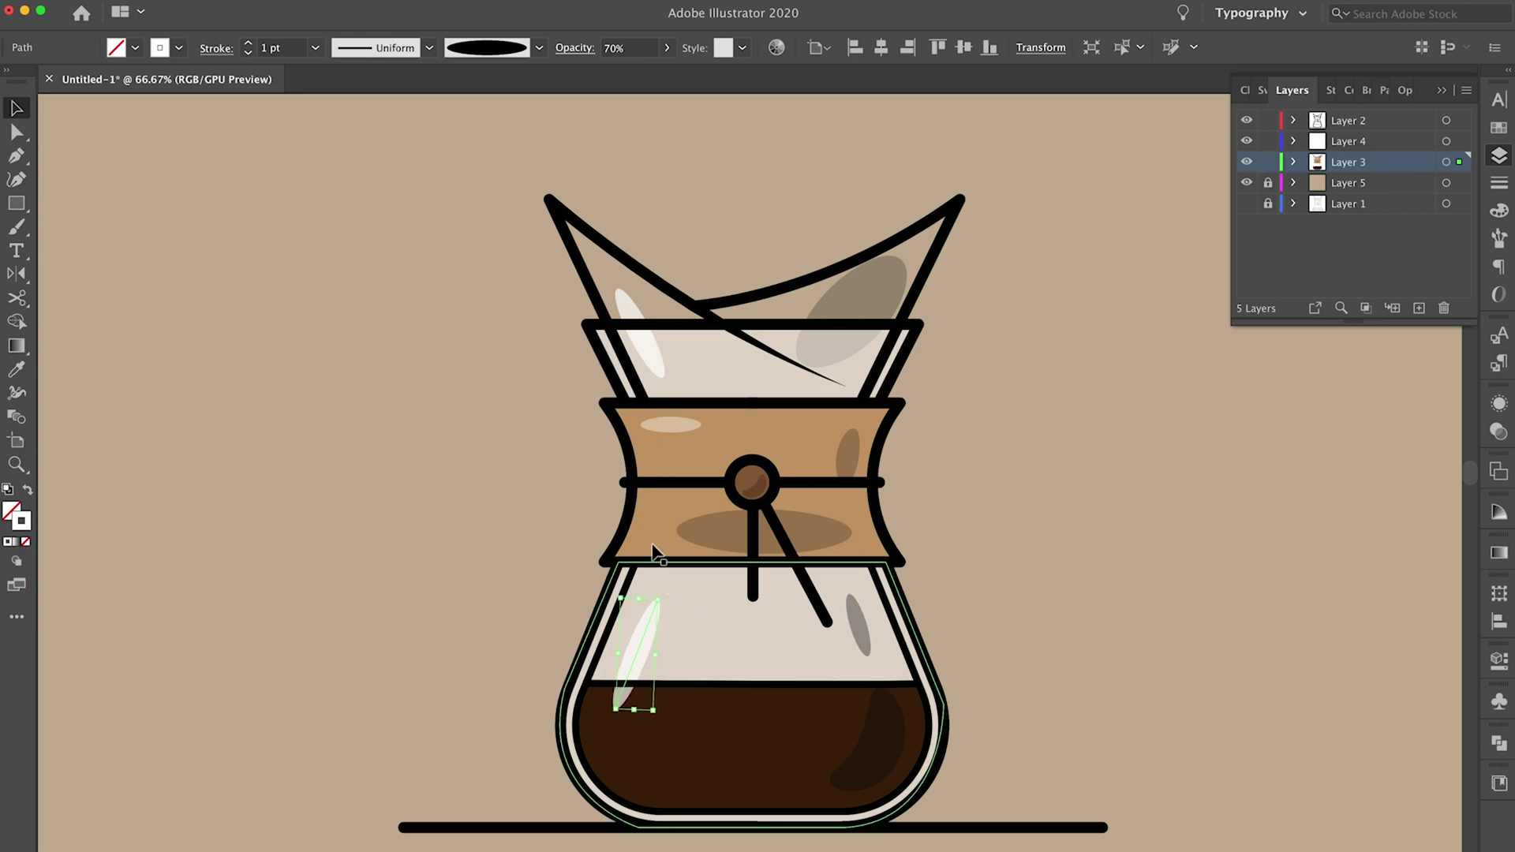
pyautogui.click(631, 46)
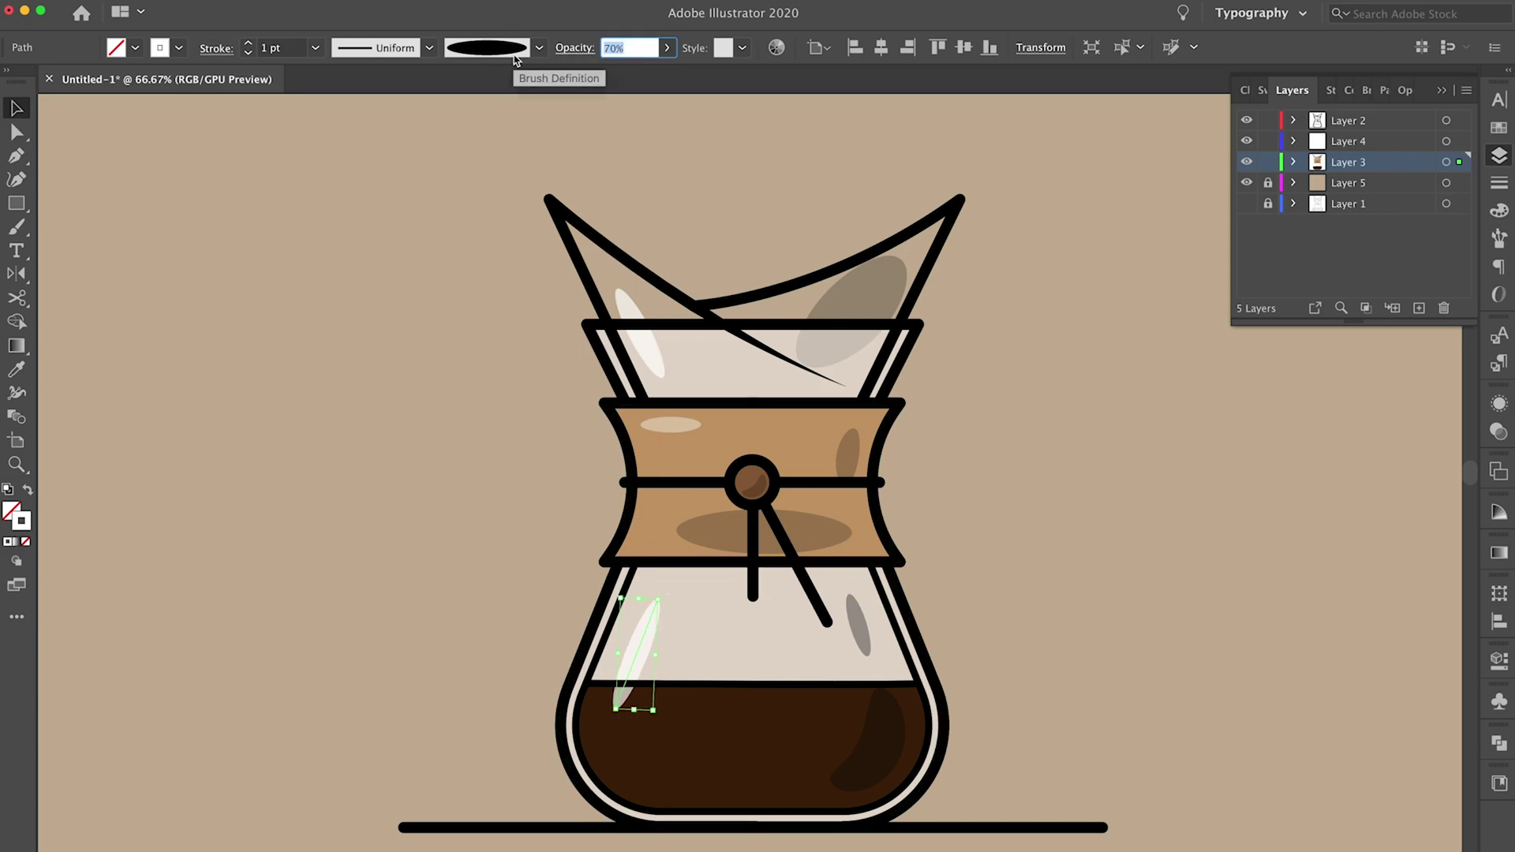
pyautogui.write('100')
pyautogui.press('Return')
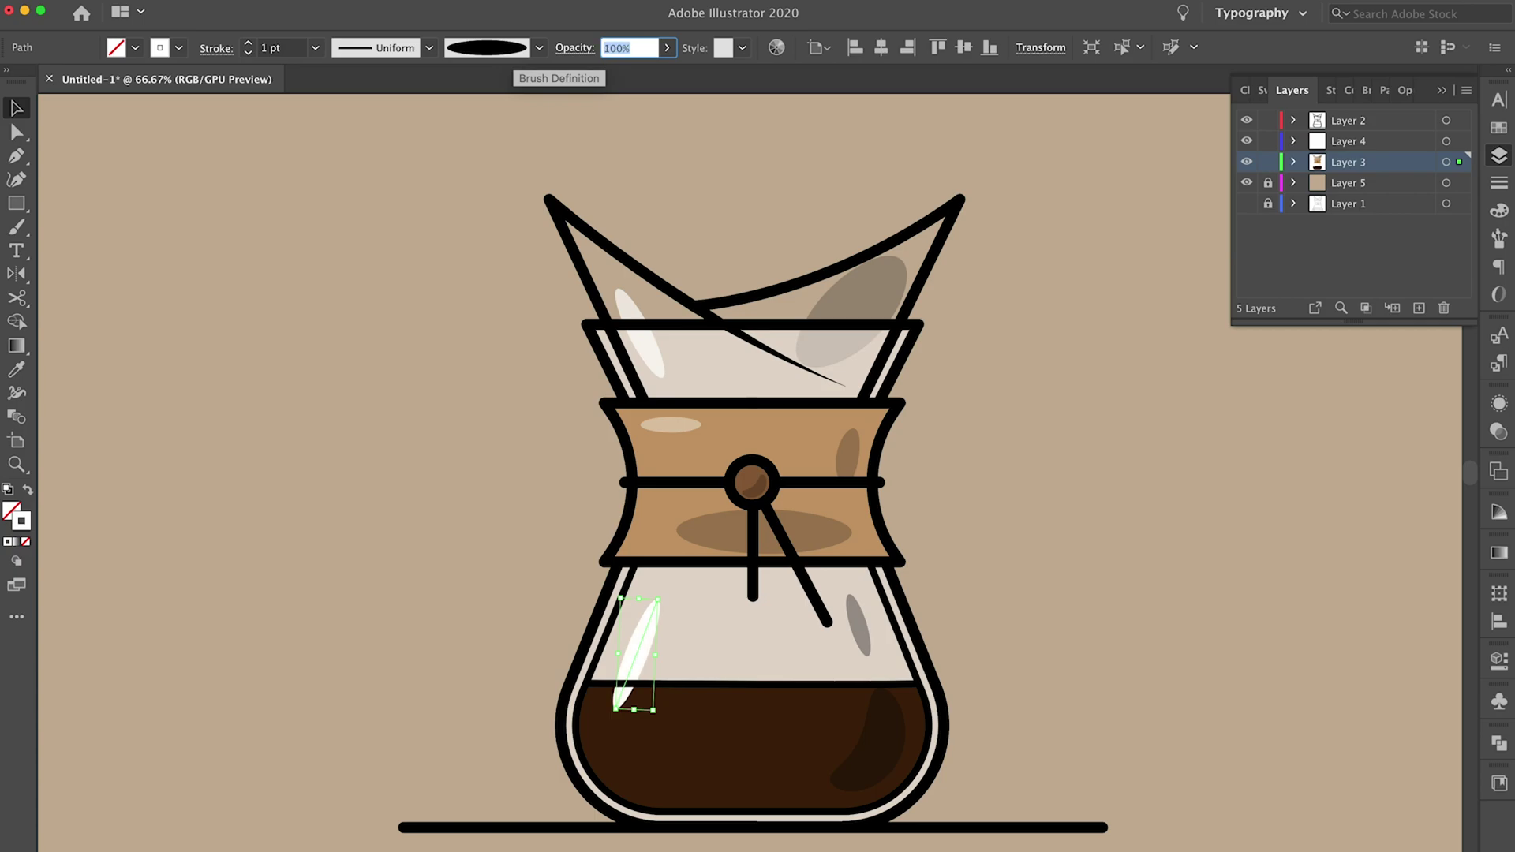
pyautogui.click(395, 272)
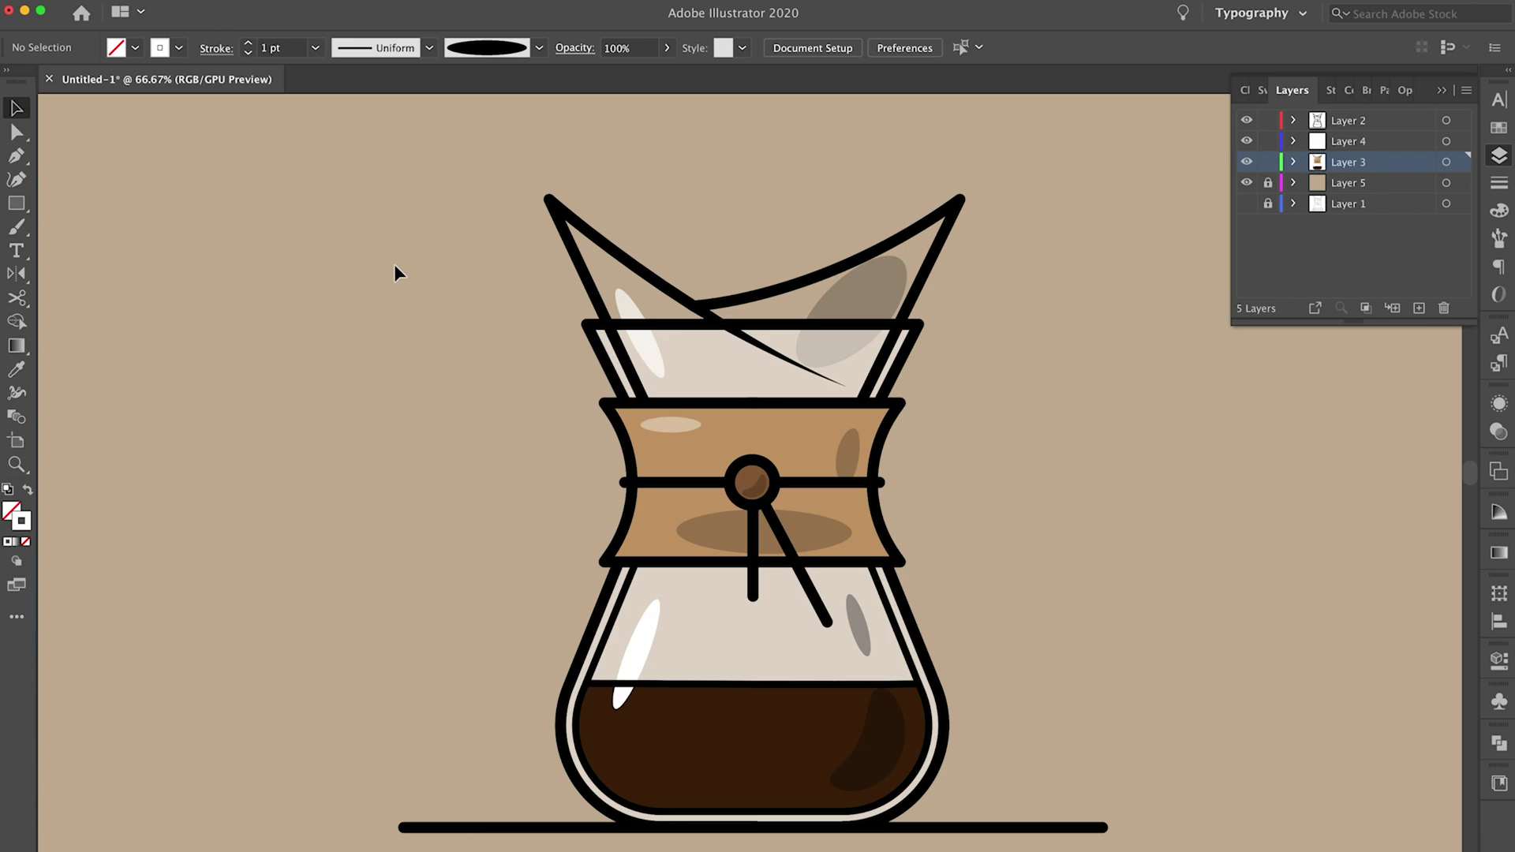
pyautogui.click(630, 314)
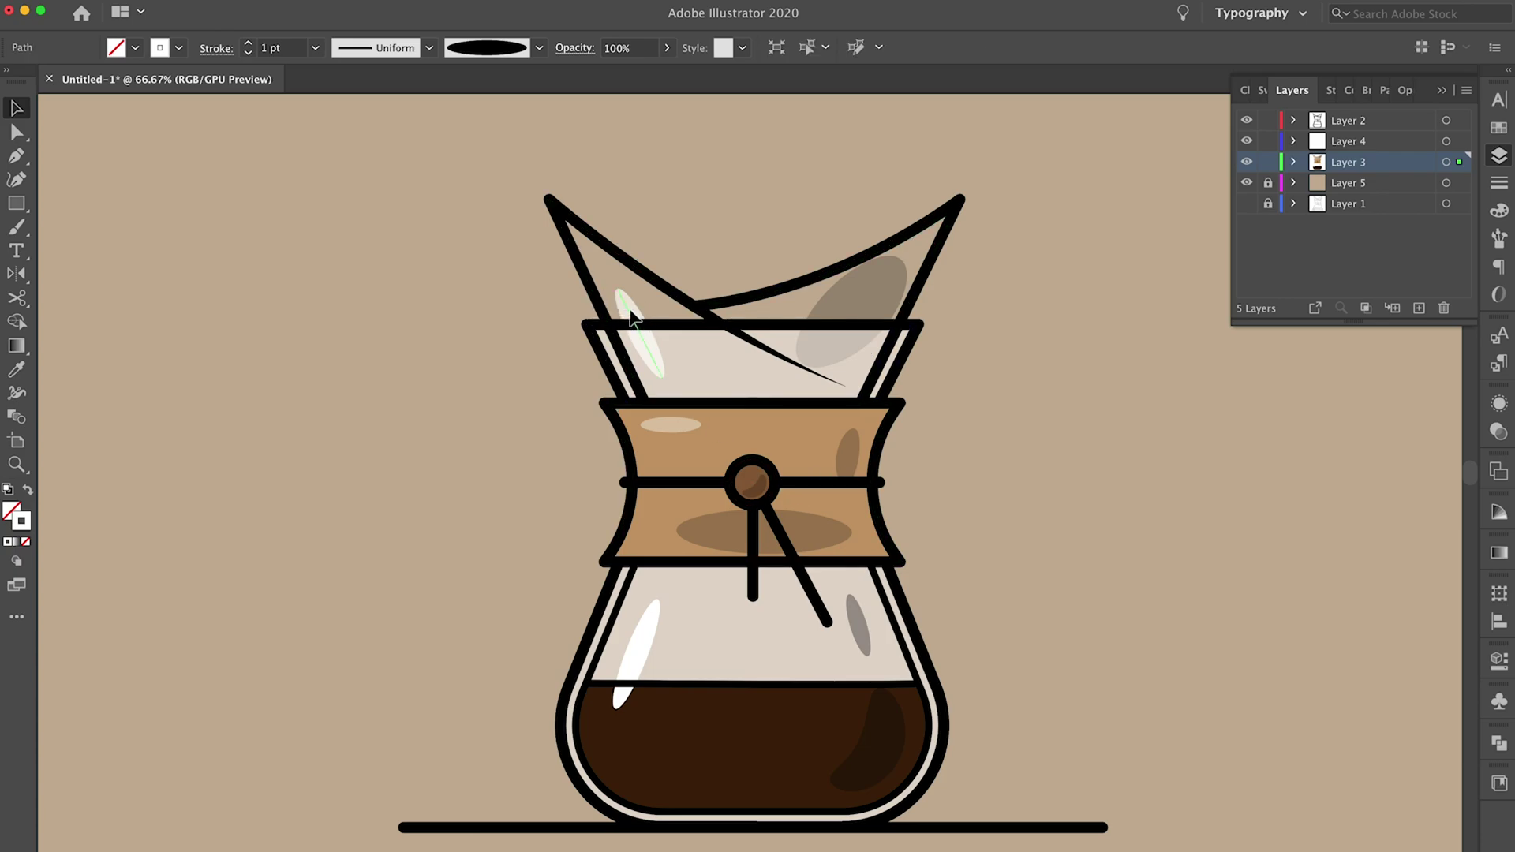
pyautogui.click(456, 303)
pyautogui.scroll(-2, 456, 309)
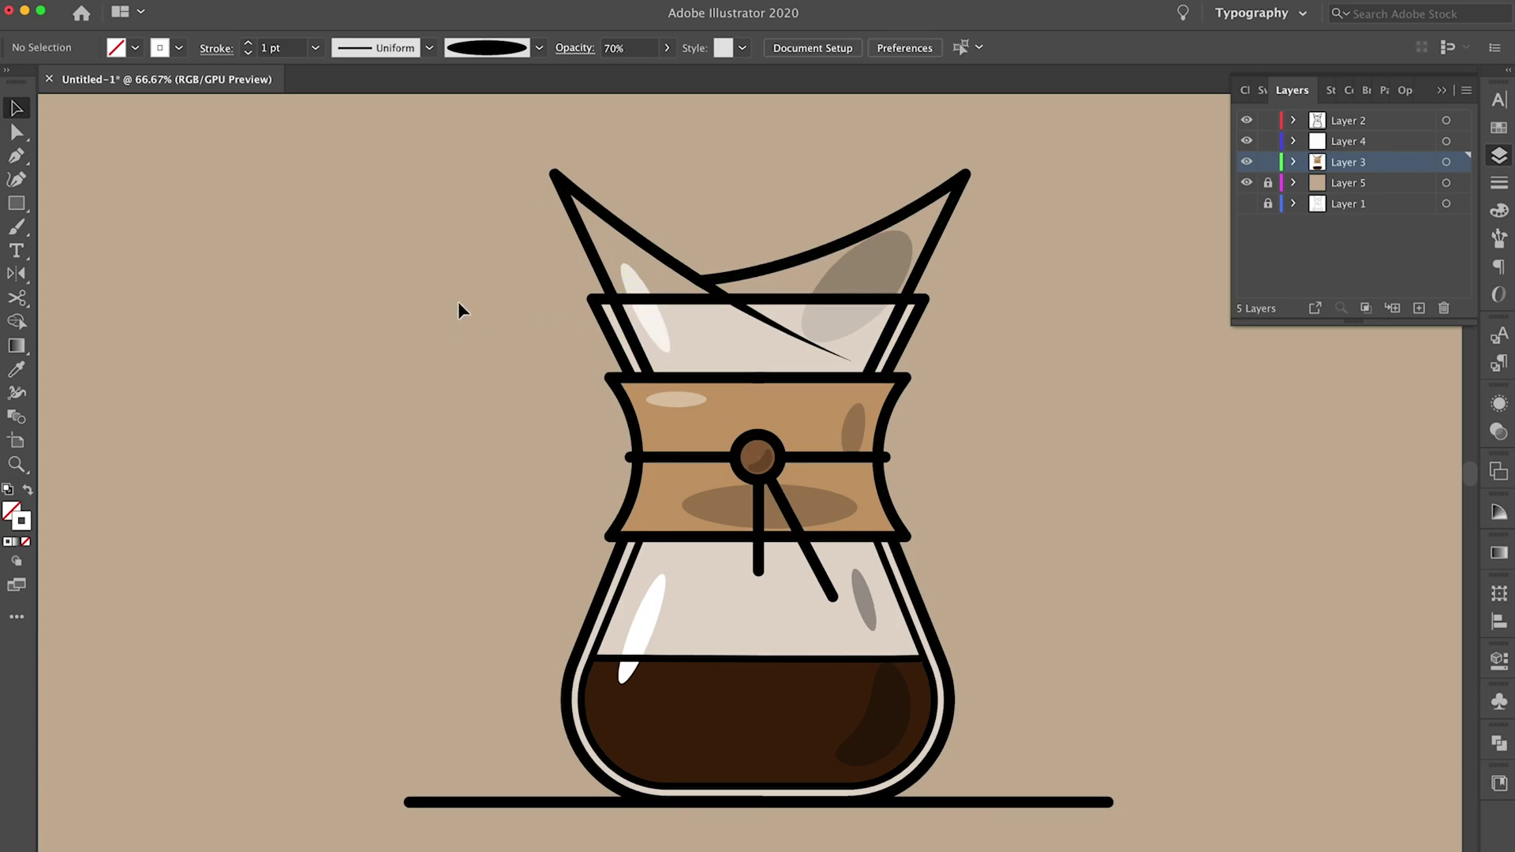